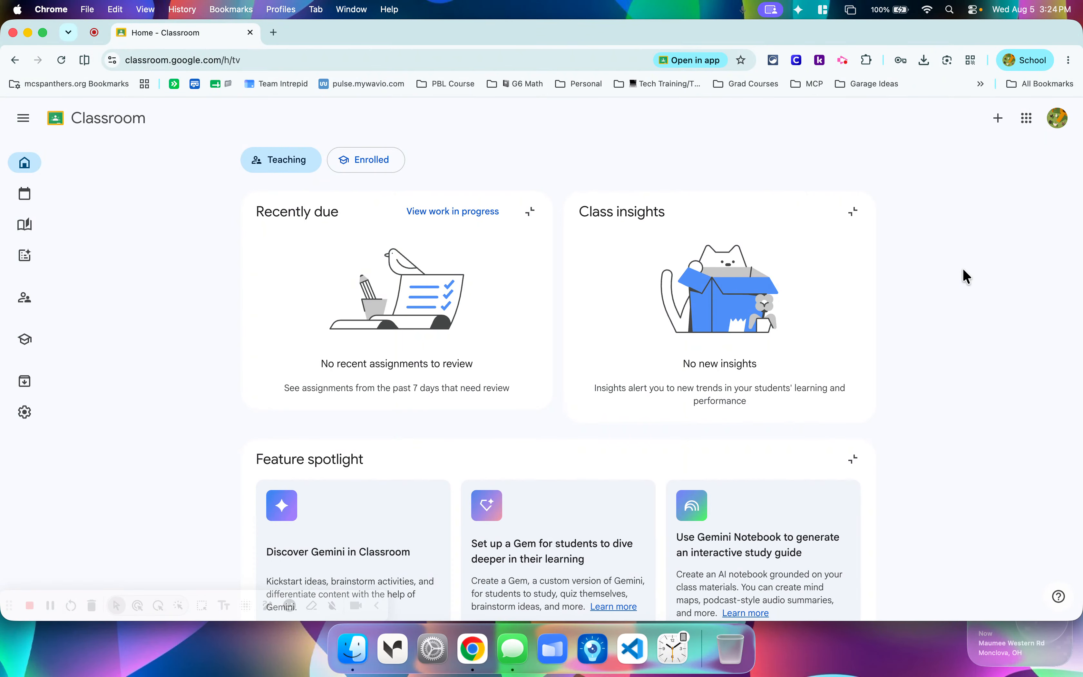
# Collapse the Recently due, Class insights and Feature spotlight sections on the Teaching home page.
pyautogui.scroll(-8, 964, 268)
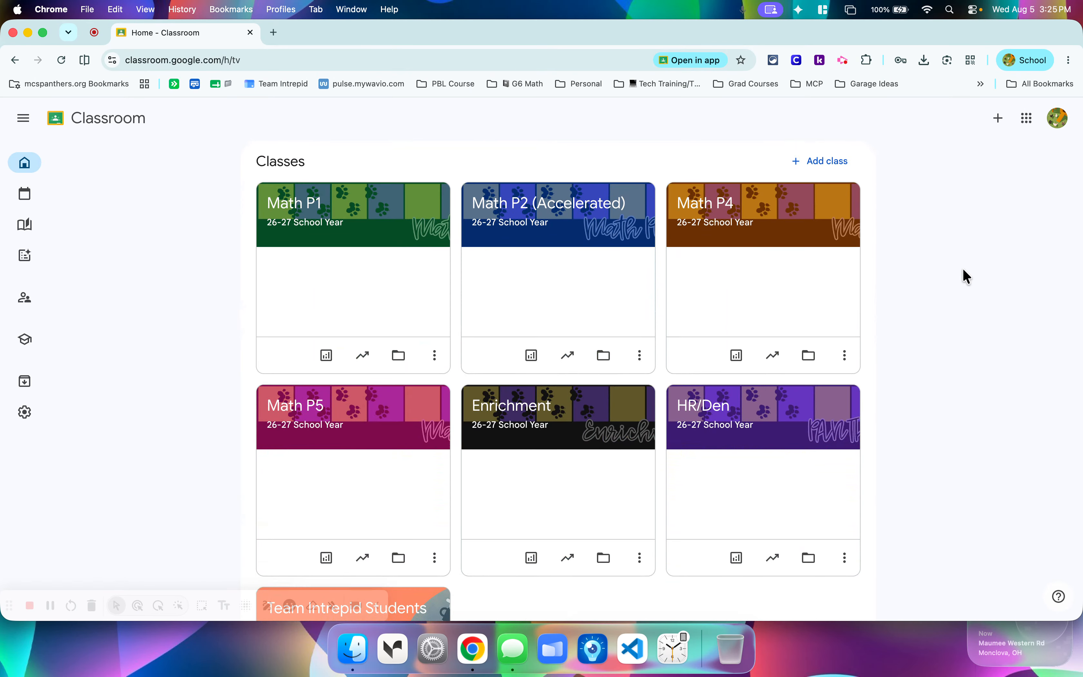
pyautogui.scroll(1, 963, 268)
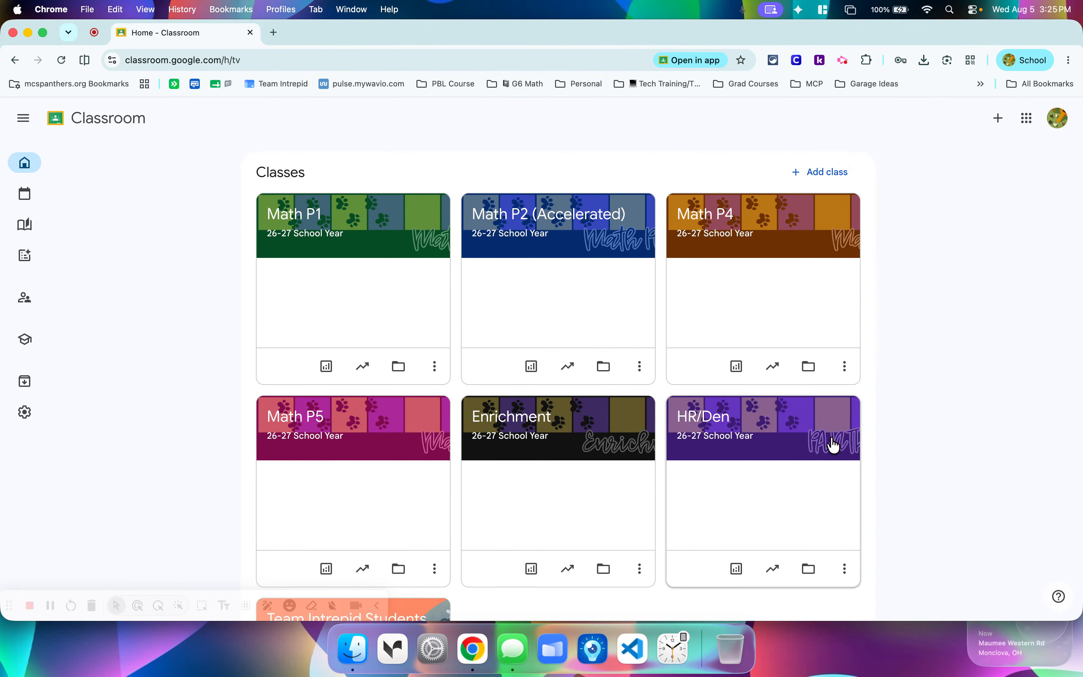
pyautogui.scroll(10, 943, 406)
pyautogui.scroll(5, 943, 406)
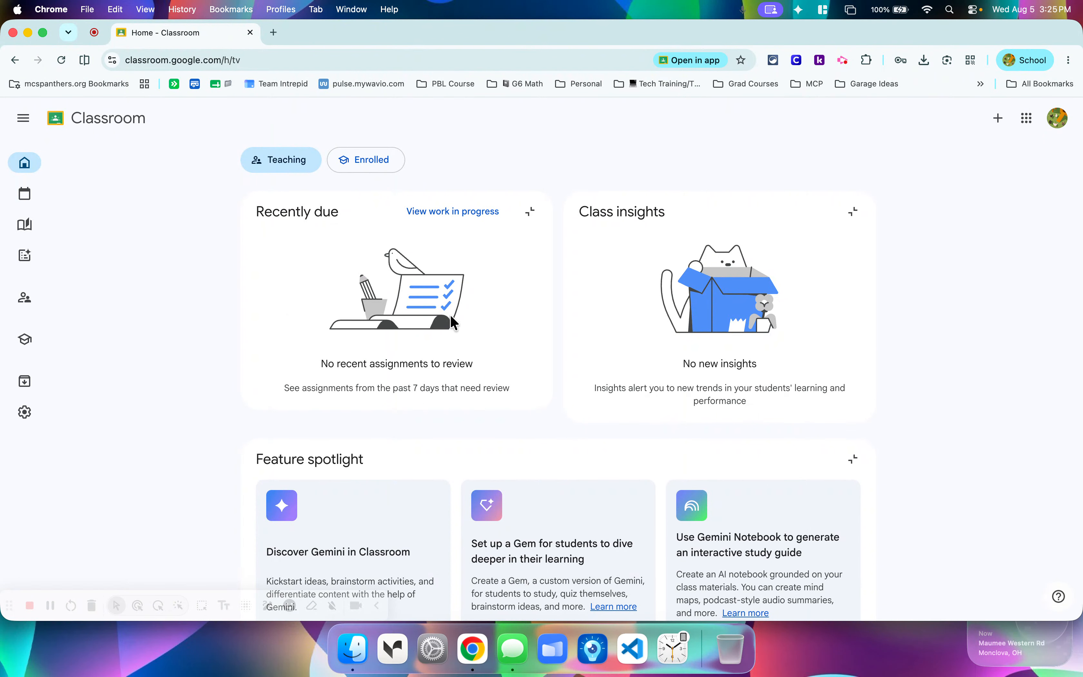
pyautogui.click(533, 220)
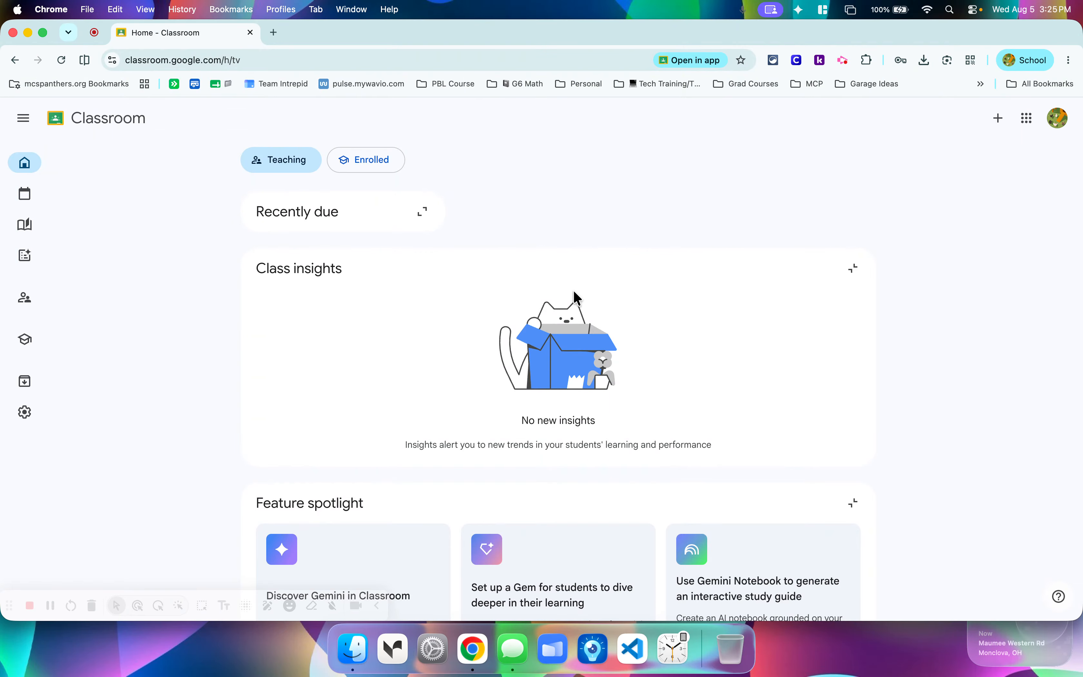
pyautogui.click(854, 268)
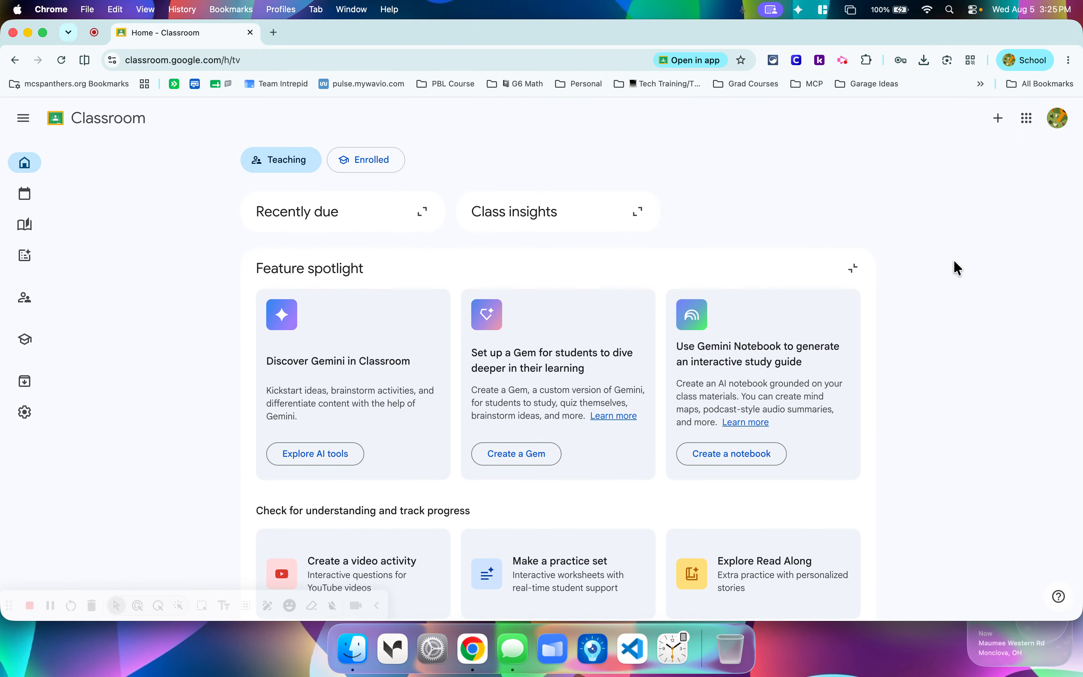
pyautogui.scroll(-3, 955, 262)
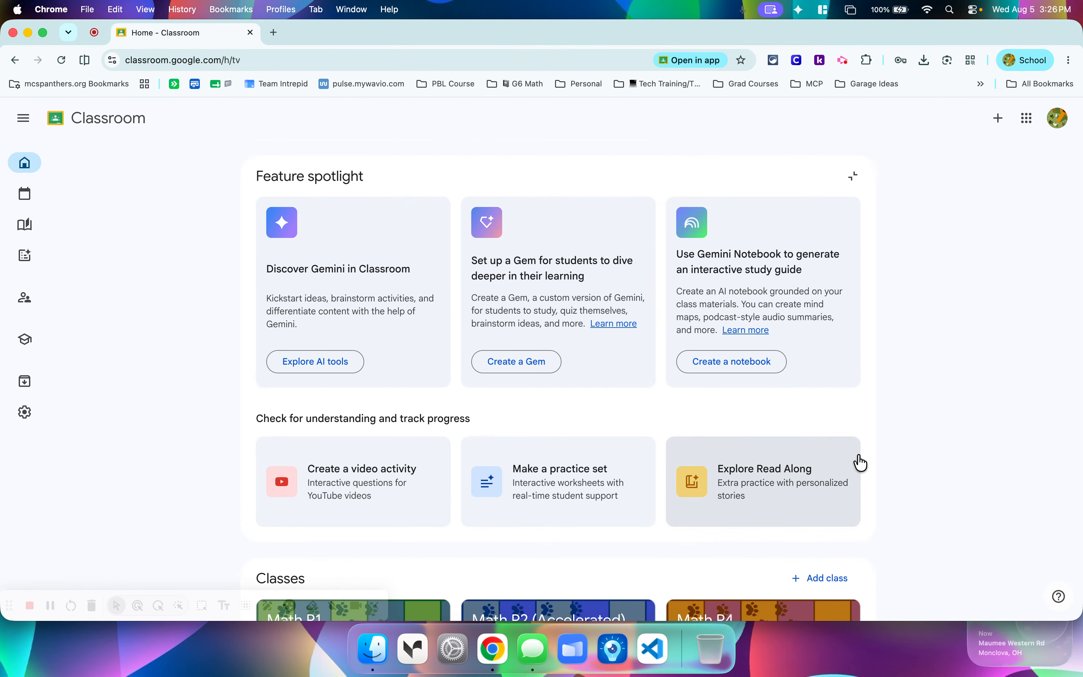
pyautogui.click(853, 178)
pyautogui.scroll(-1, 907, 283)
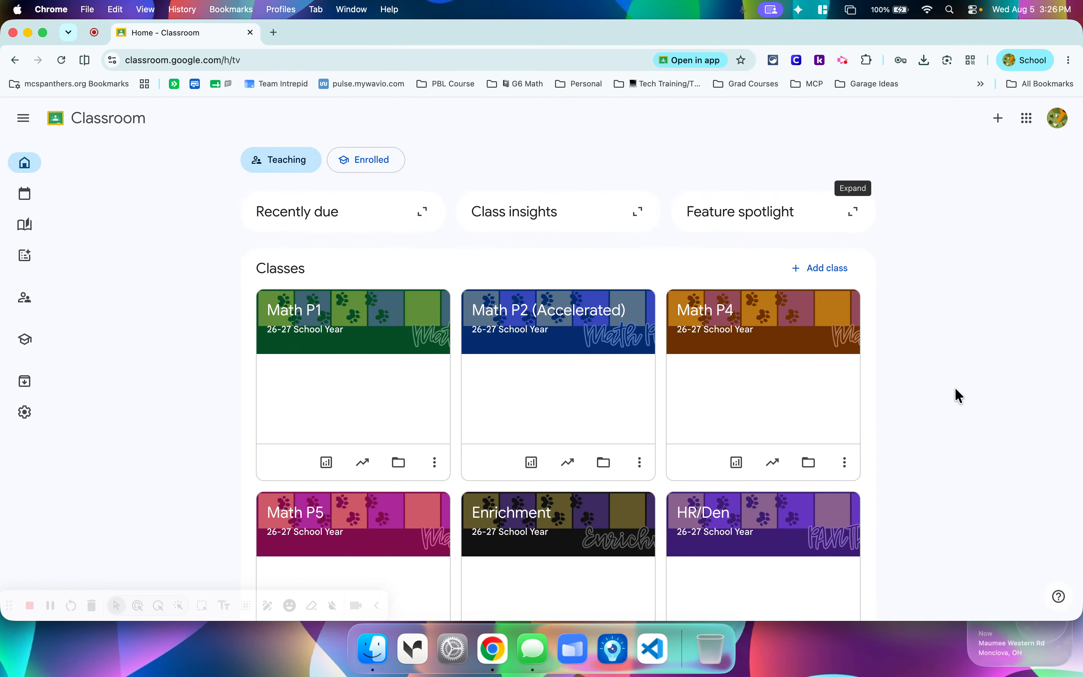
# Compare the classes listed in the Teaching view with those in the Enrolled view, ending in the Teaching view.
pyautogui.scroll(-6, 957, 375)
pyautogui.scroll(6, 955, 366)
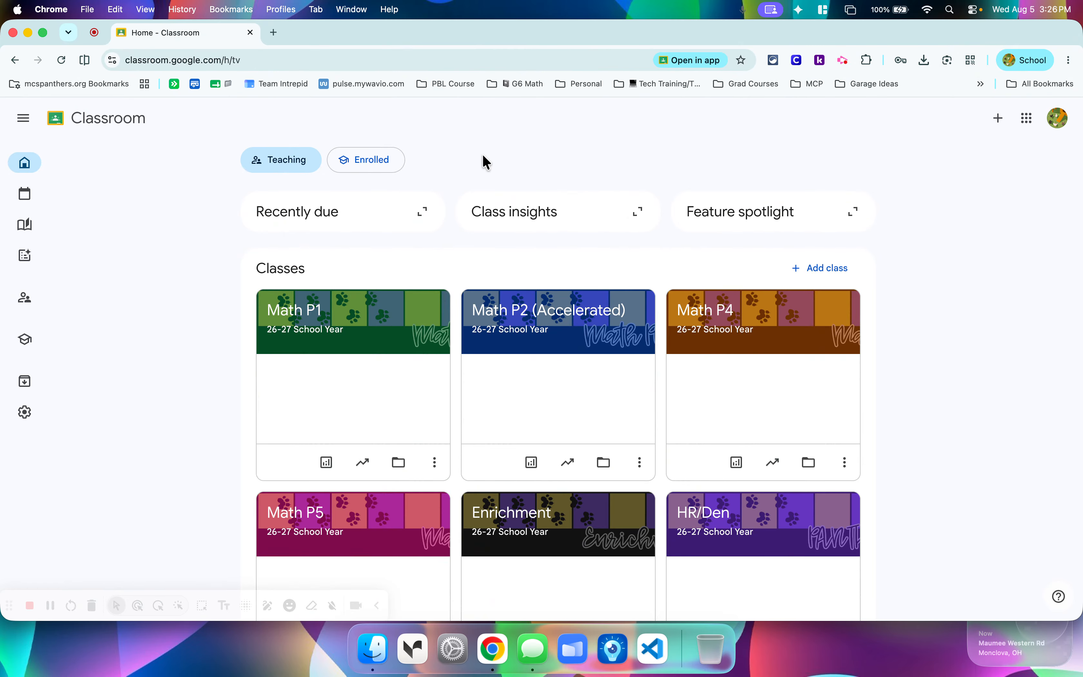
pyautogui.scroll(-5, 989, 345)
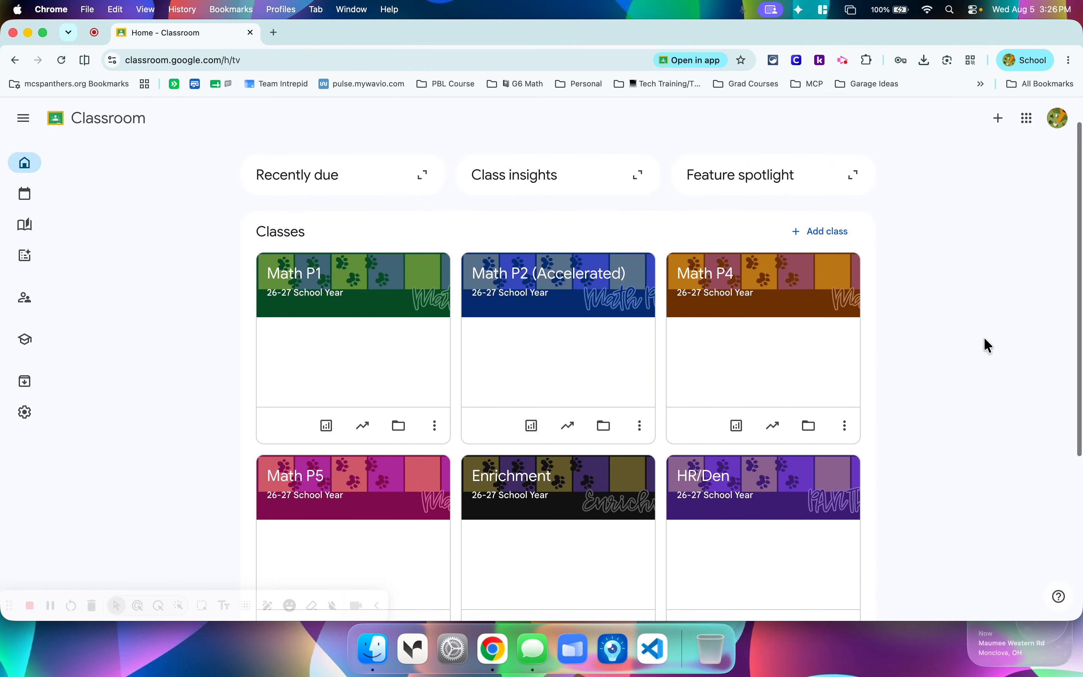
pyautogui.scroll(4, 989, 344)
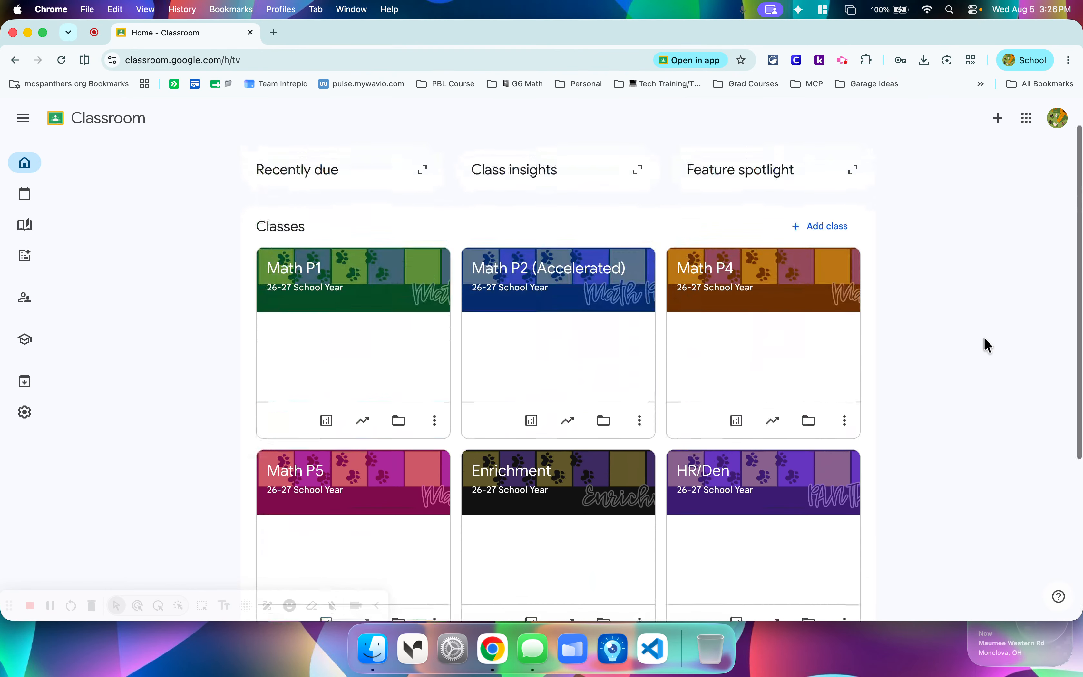
pyautogui.scroll(-5, 988, 345)
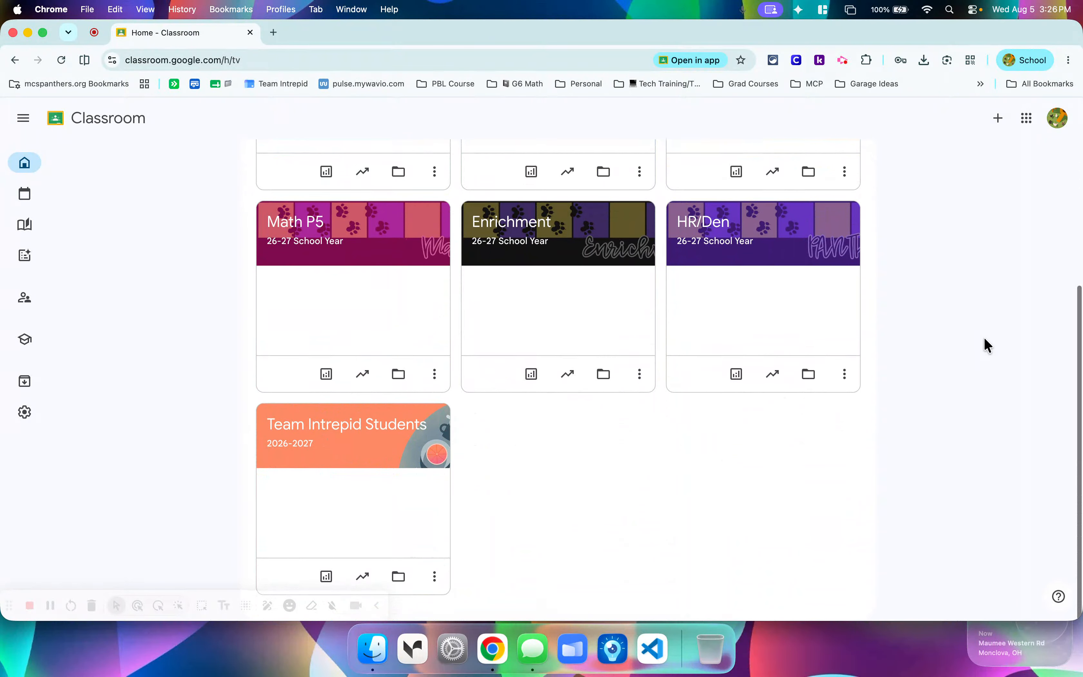
pyautogui.scroll(6, 989, 345)
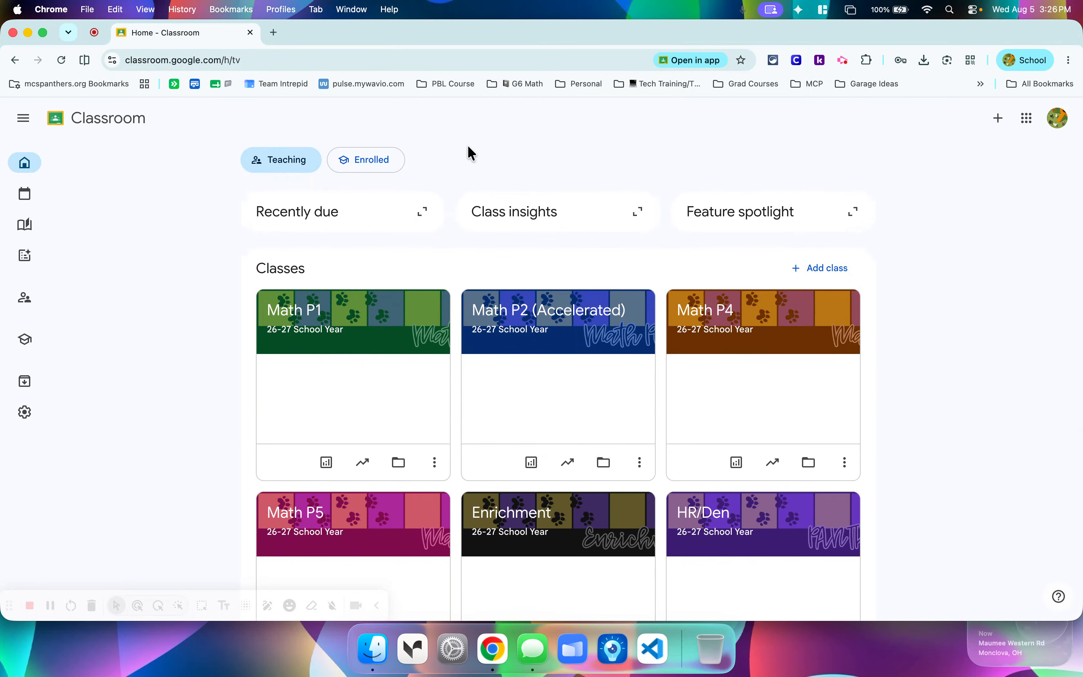
pyautogui.click(374, 172)
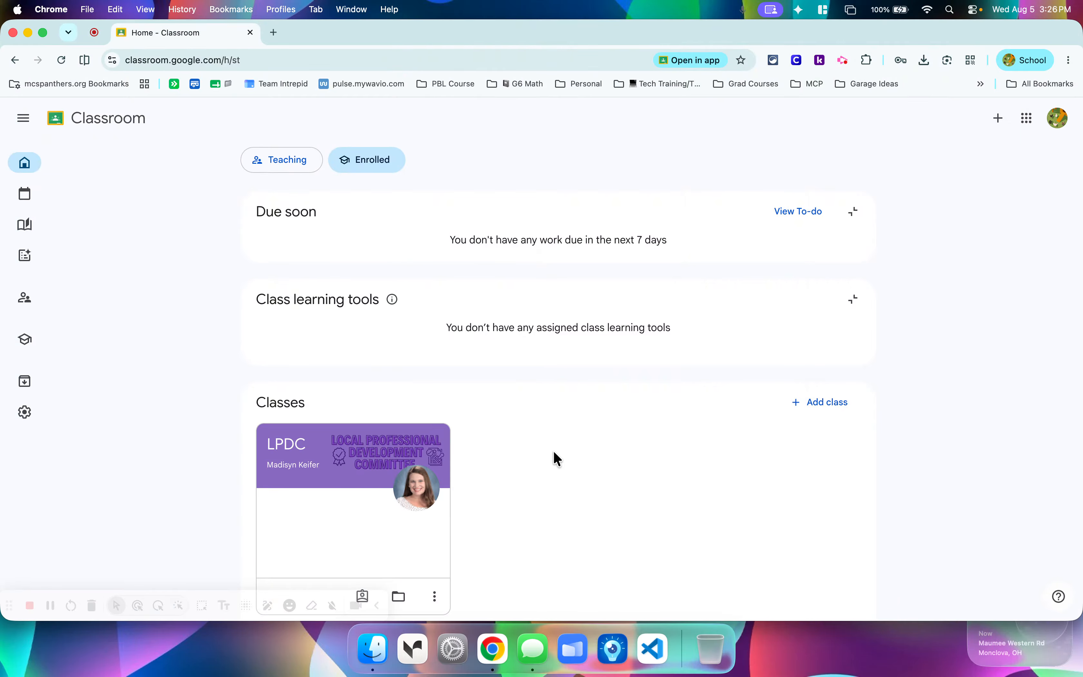
pyautogui.scroll(-1, 554, 457)
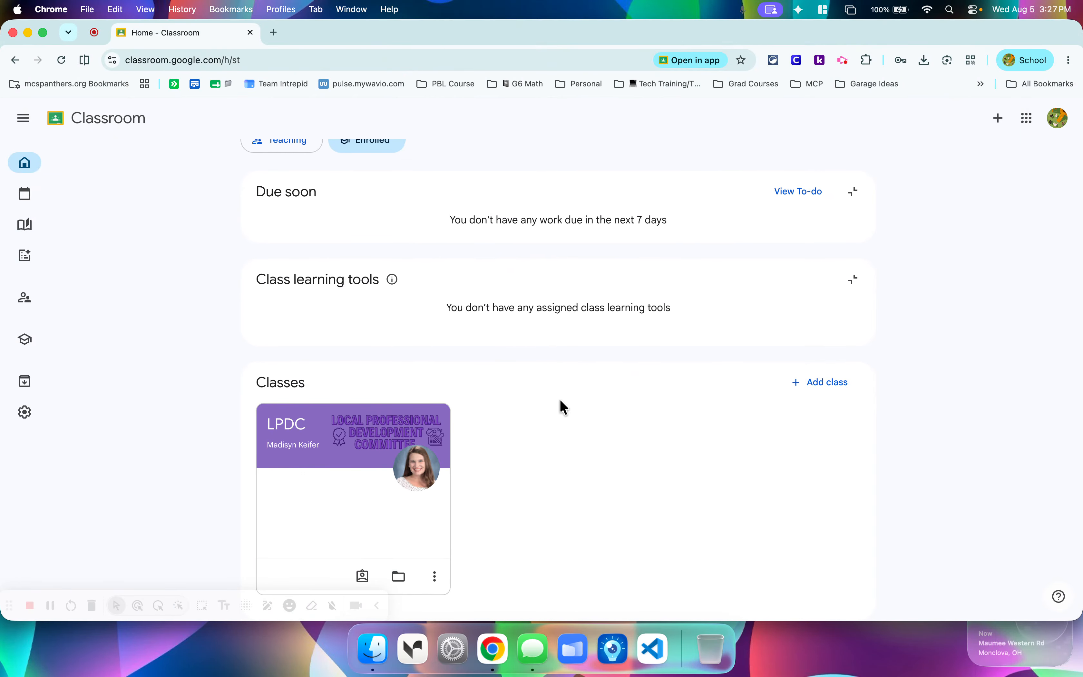
pyautogui.click(286, 147)
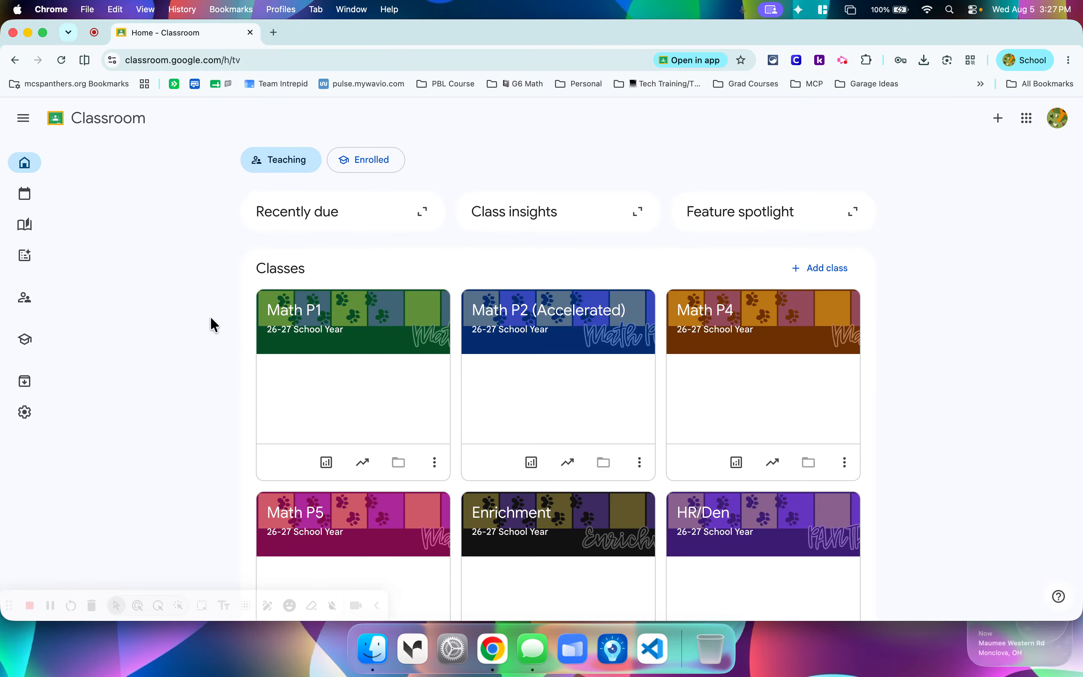
pyautogui.scroll(-7, 945, 351)
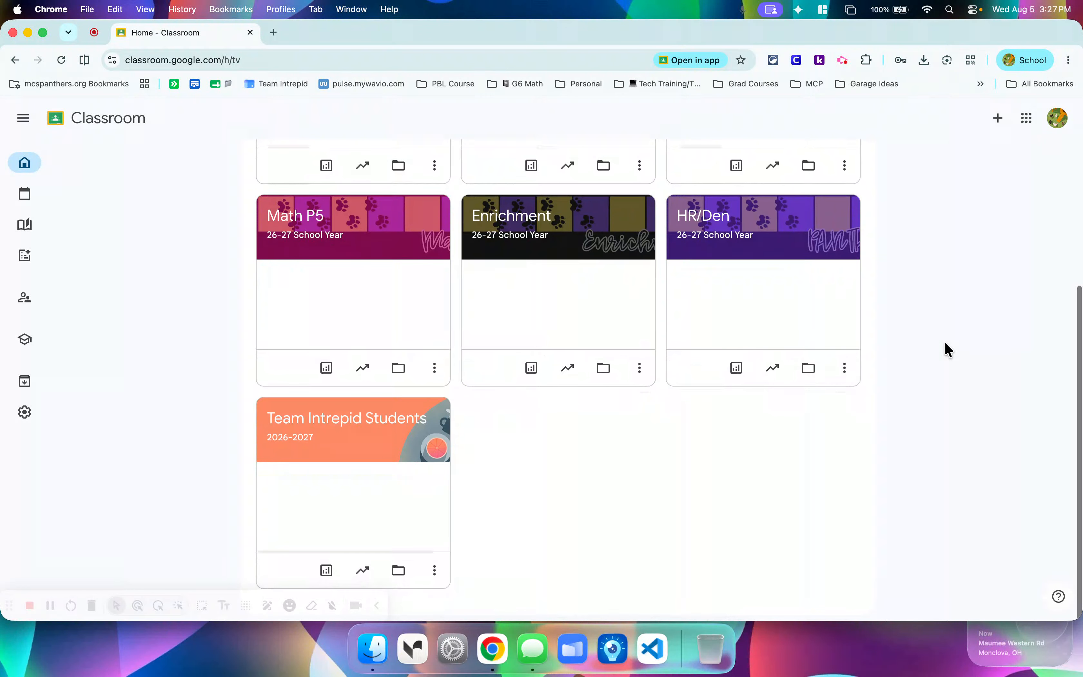
pyautogui.scroll(4, 945, 351)
pyautogui.scroll(-4, 945, 350)
pyautogui.scroll(7, 945, 351)
# Collapse the Due soon and Class learning tools sections in the Enrolled view.
pyautogui.click(386, 157)
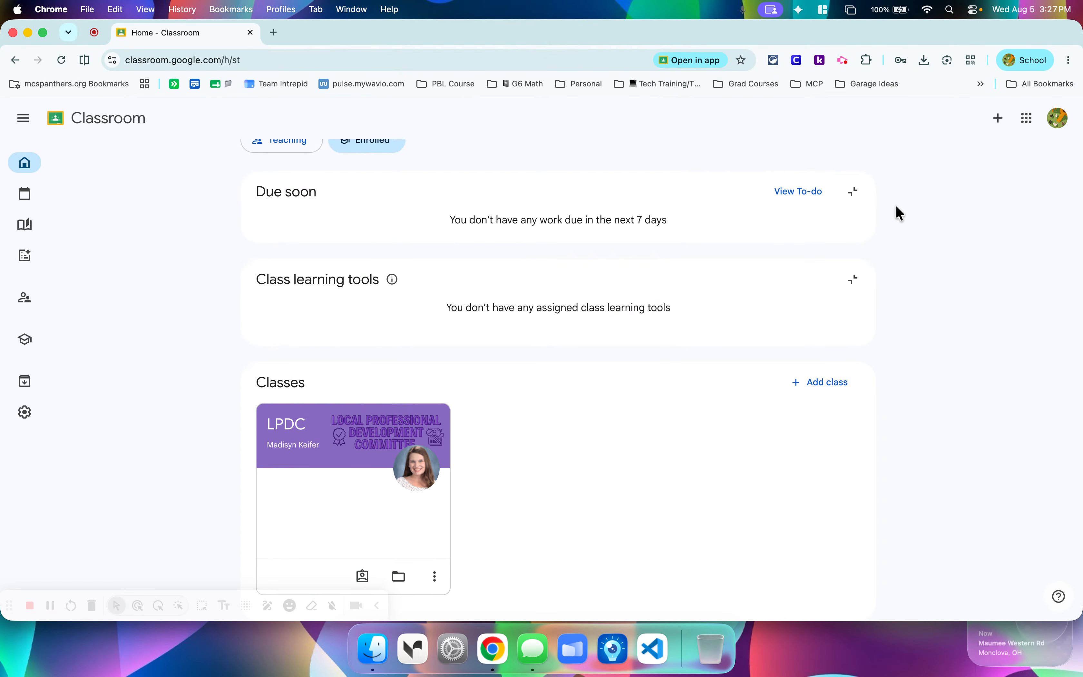
pyautogui.click(854, 193)
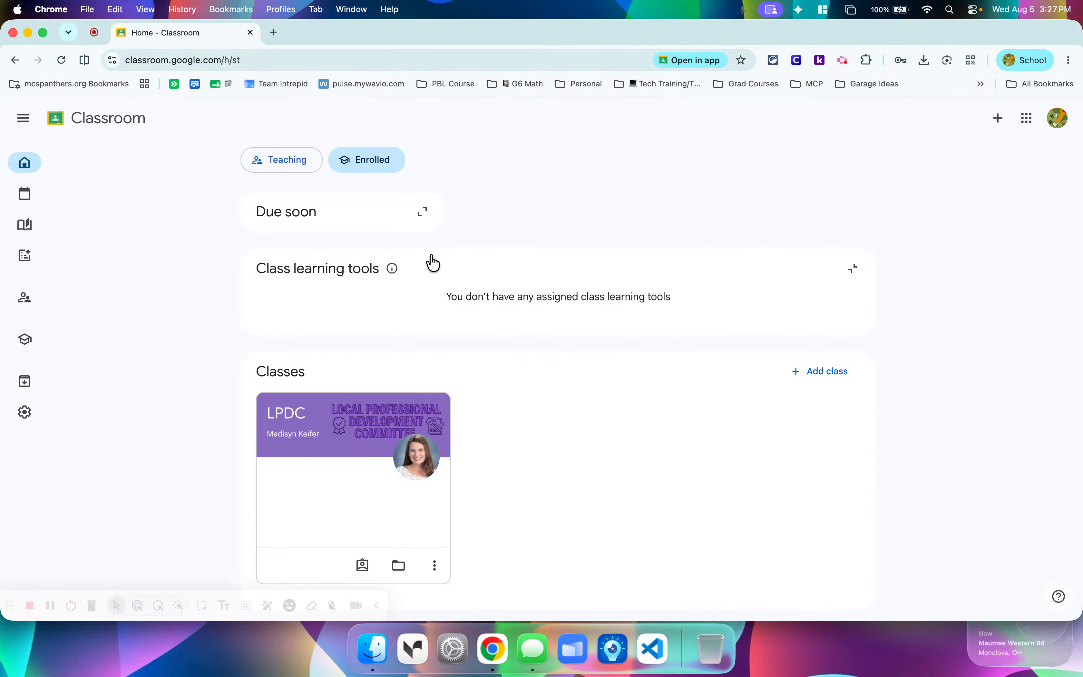
pyautogui.moveTo(393, 267)
pyautogui.click(853, 268)
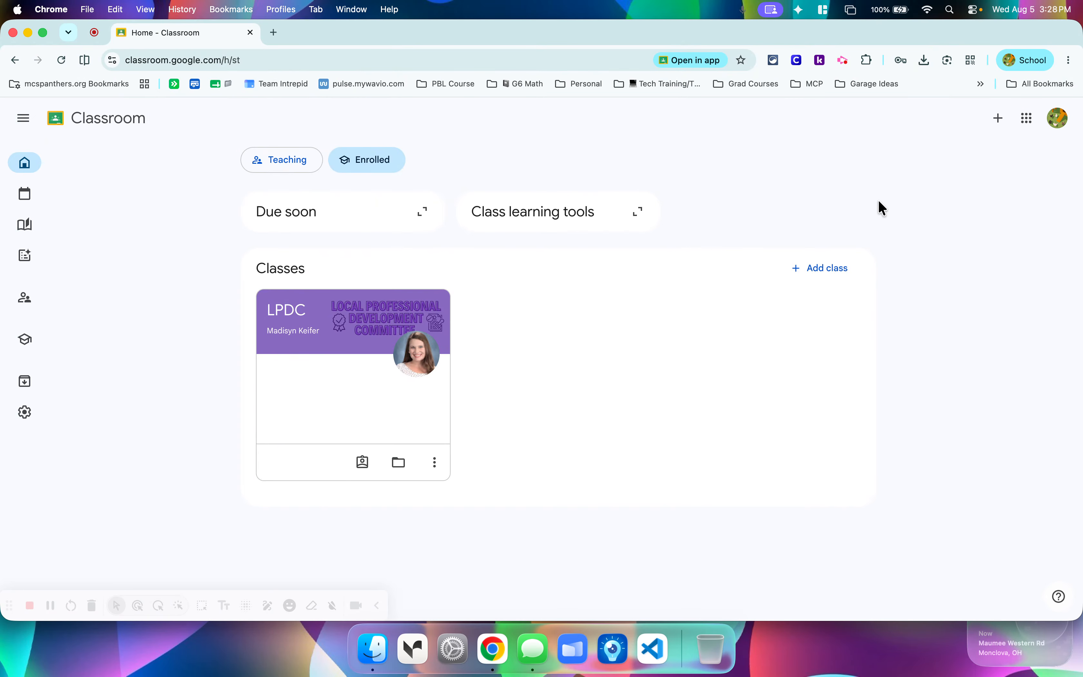
# Go back to the Teaching view and open the class settings of Math P1.
pyautogui.click(286, 172)
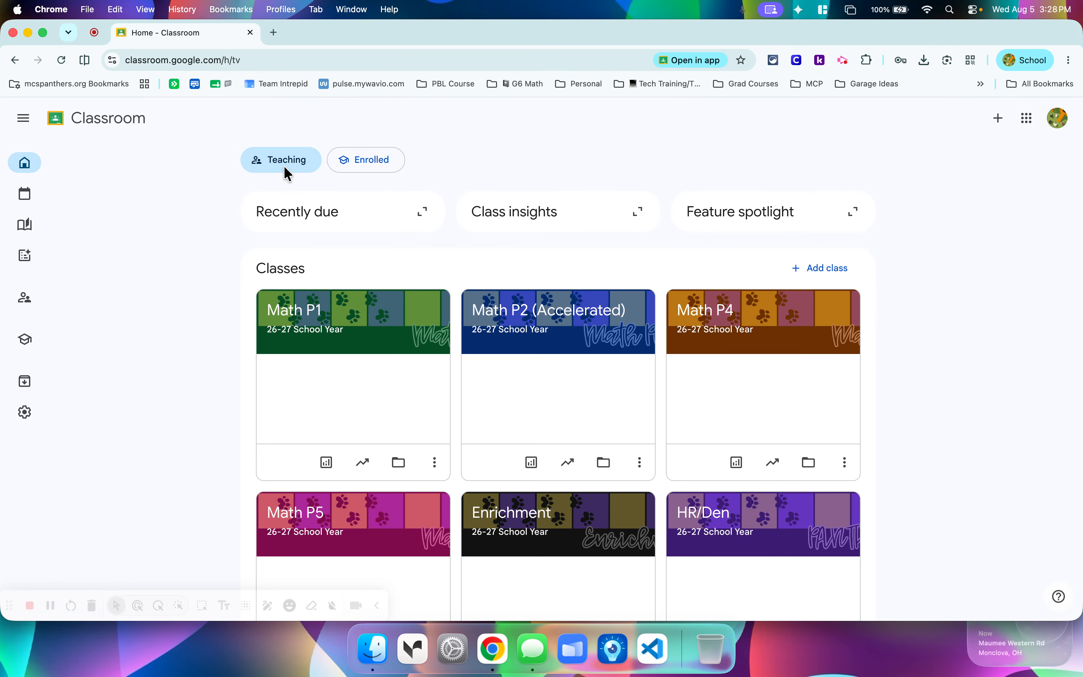
pyautogui.click(295, 322)
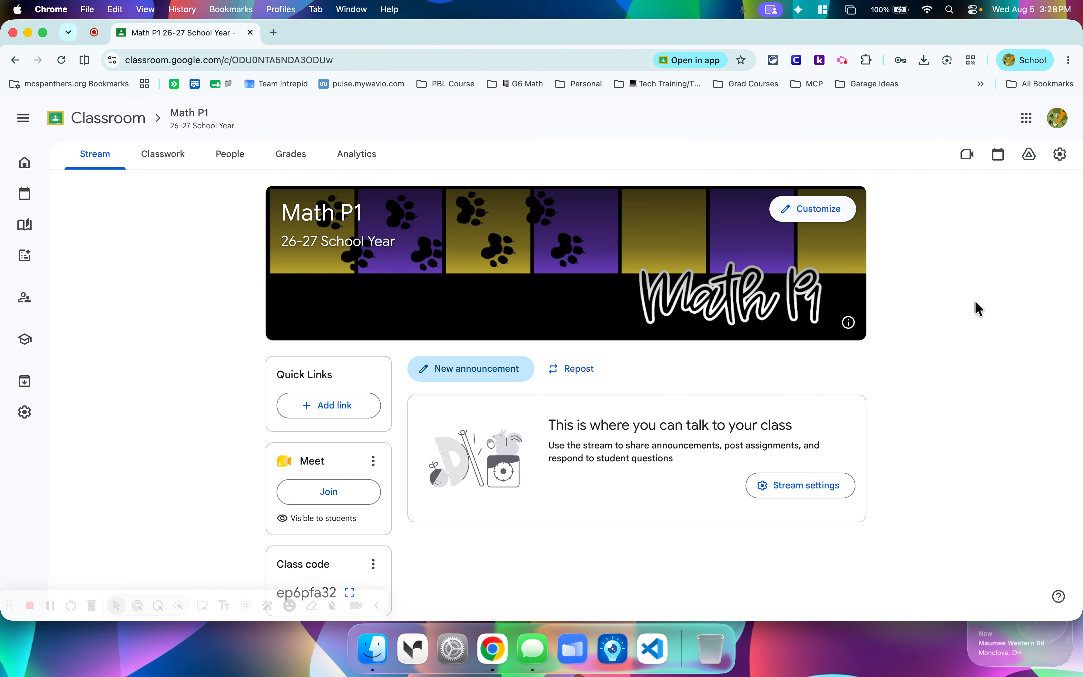
pyautogui.click(1062, 156)
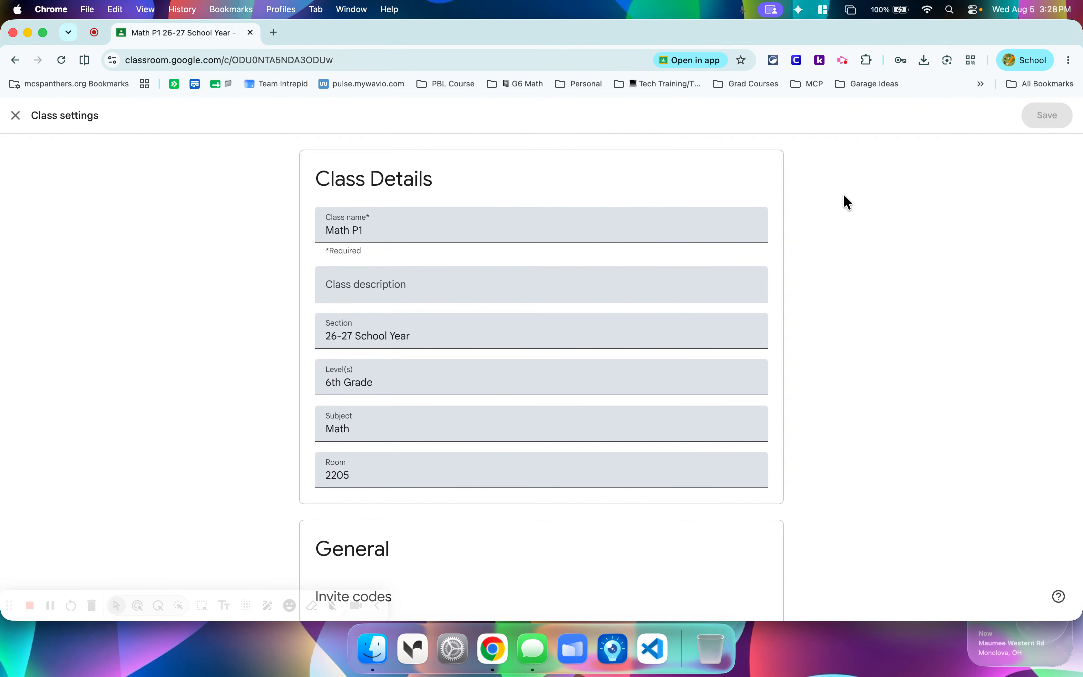
pyautogui.click(16, 115)
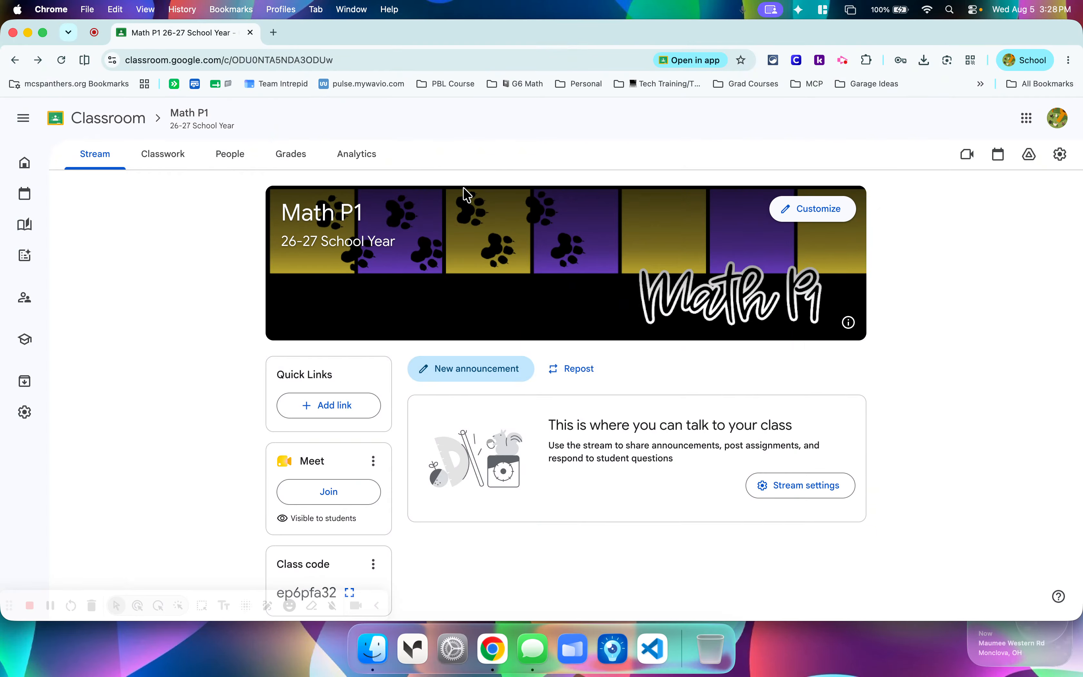
pyautogui.click(1062, 155)
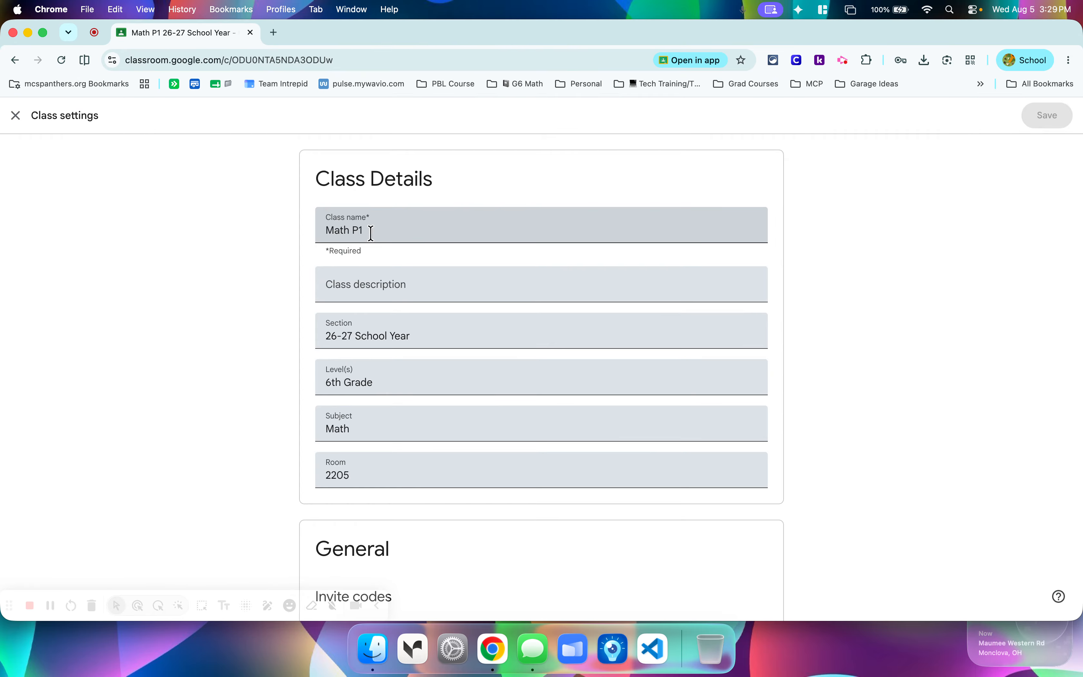
# Review the Class Details fields of Math P1, from class description to room, and continue to the General section.
pyautogui.click(397, 284)
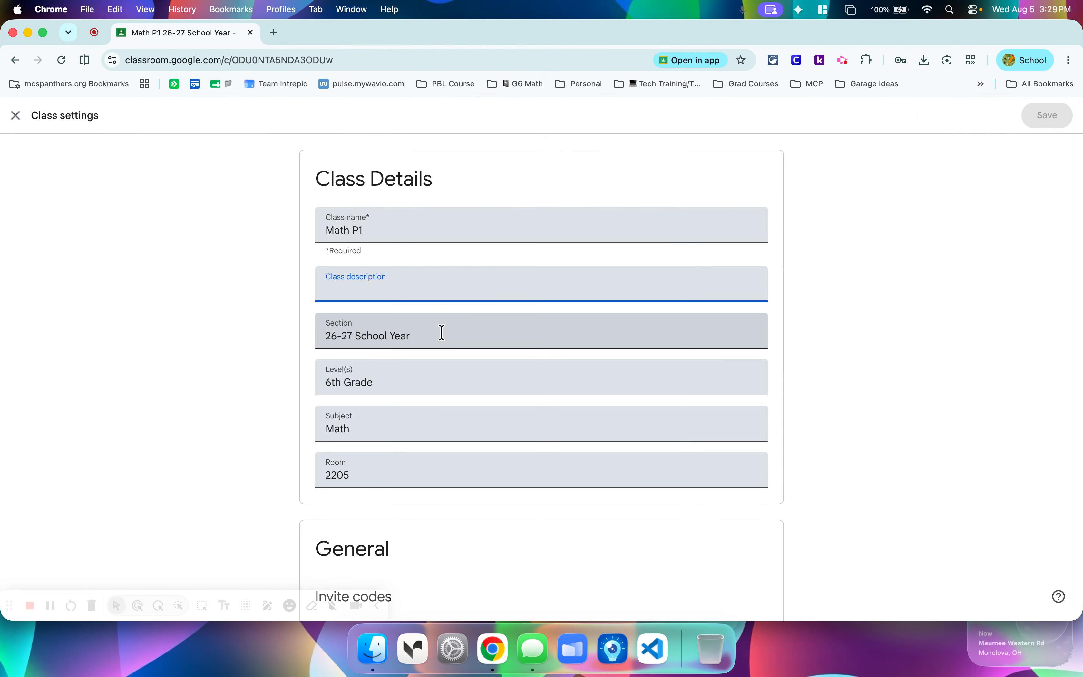
pyautogui.scroll(-2, 423, 331)
pyautogui.scroll(-1, 423, 332)
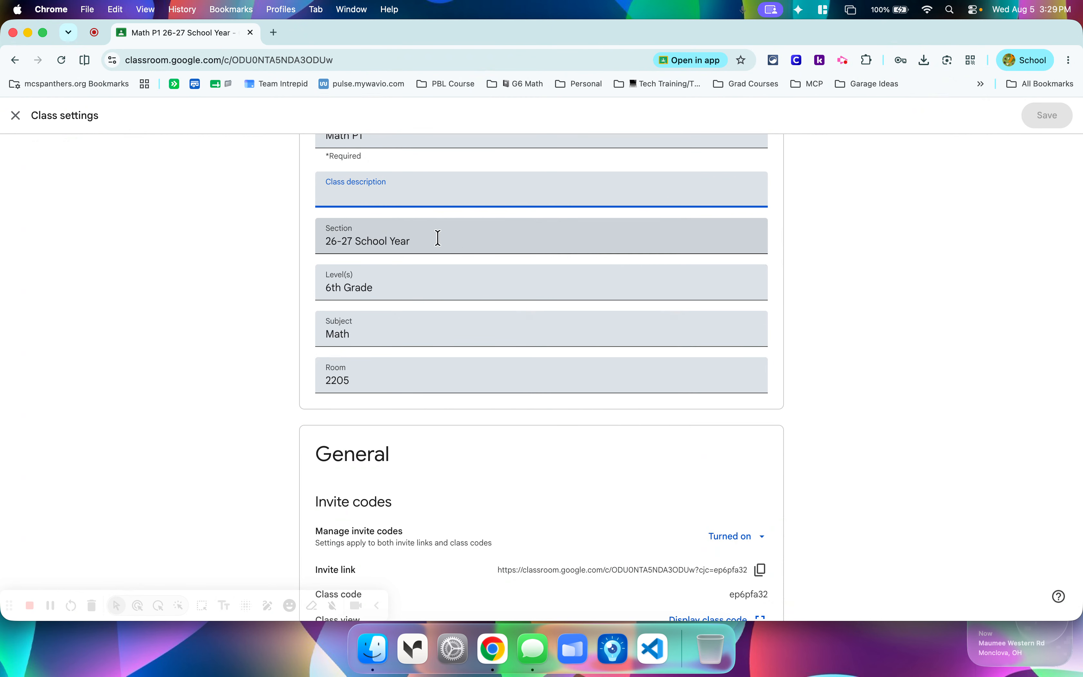
pyautogui.scroll(-3, 403, 233)
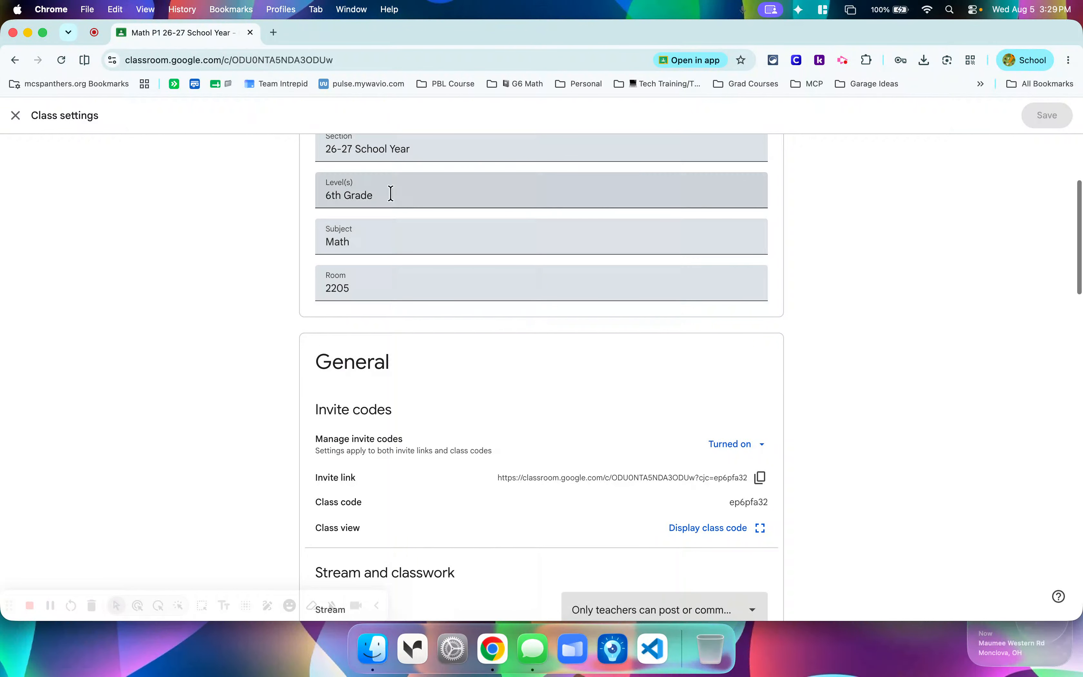
pyautogui.click(365, 285)
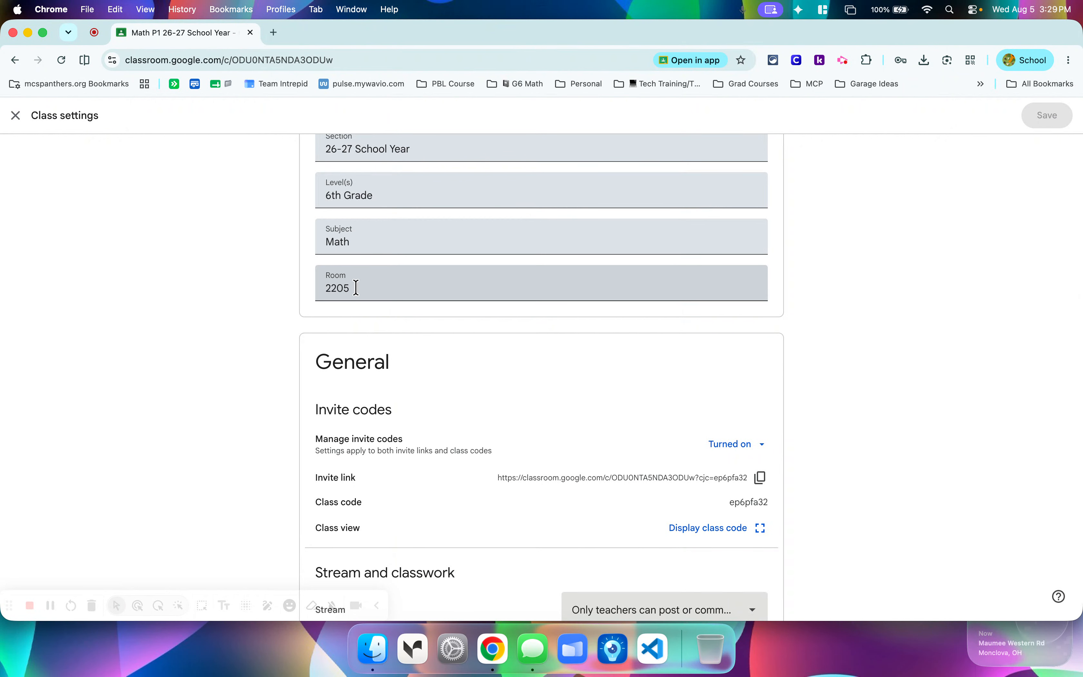
pyautogui.scroll(-6, 545, 268)
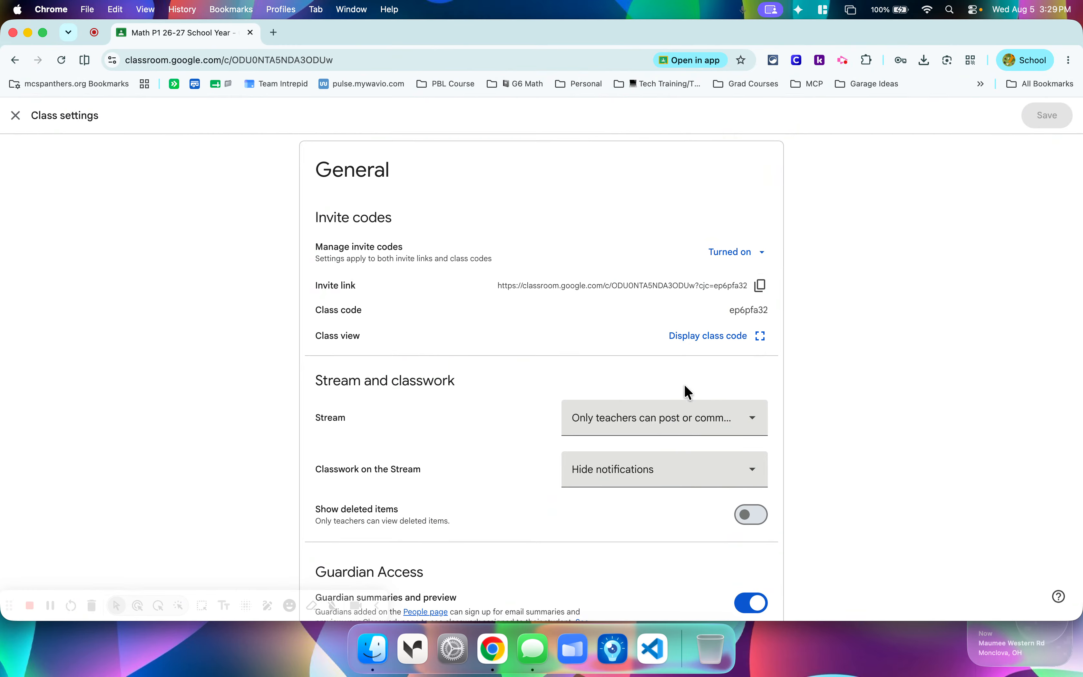
# Inspect the options for managing invite codes, and display the class code full screen before closing it.
pyautogui.click(763, 256)
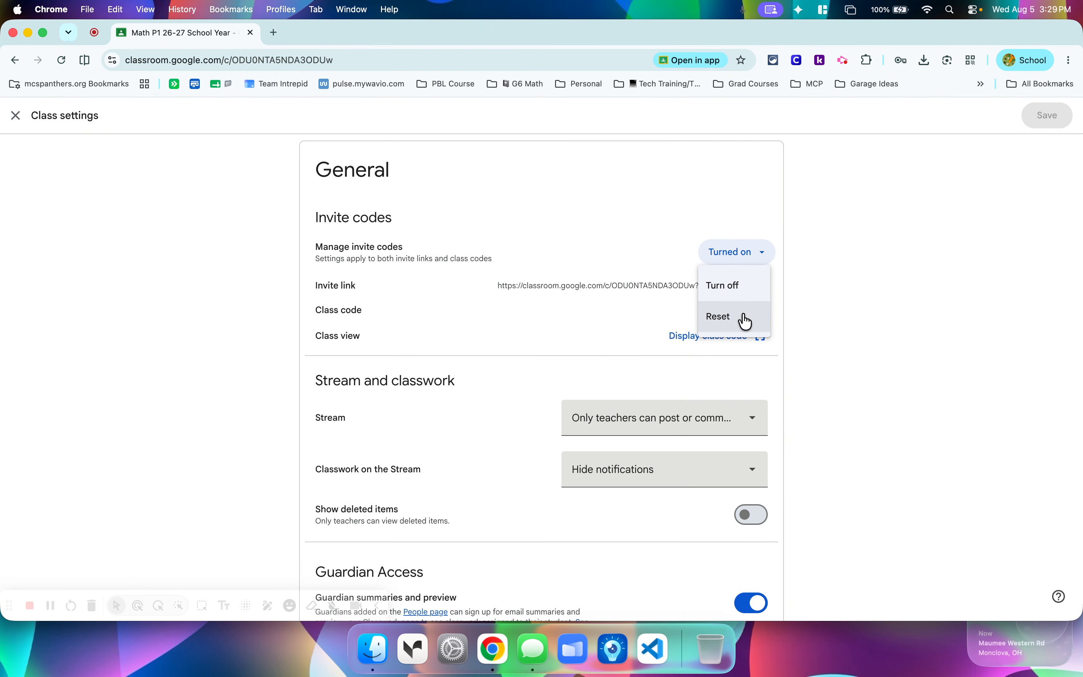
pyautogui.click(852, 244)
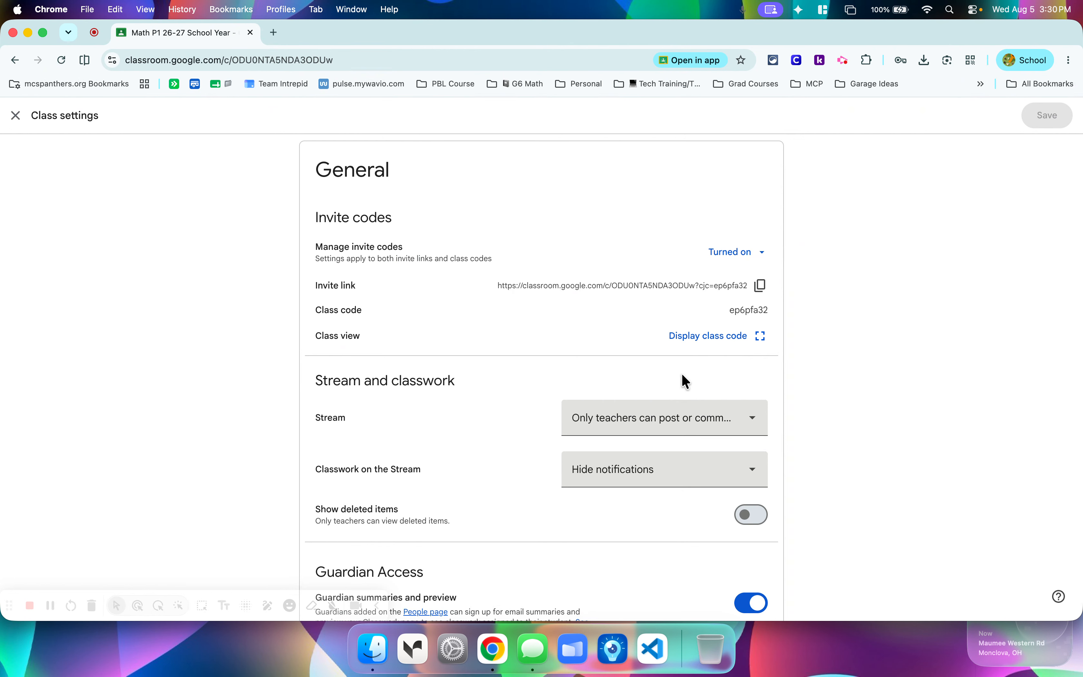
pyautogui.click(766, 343)
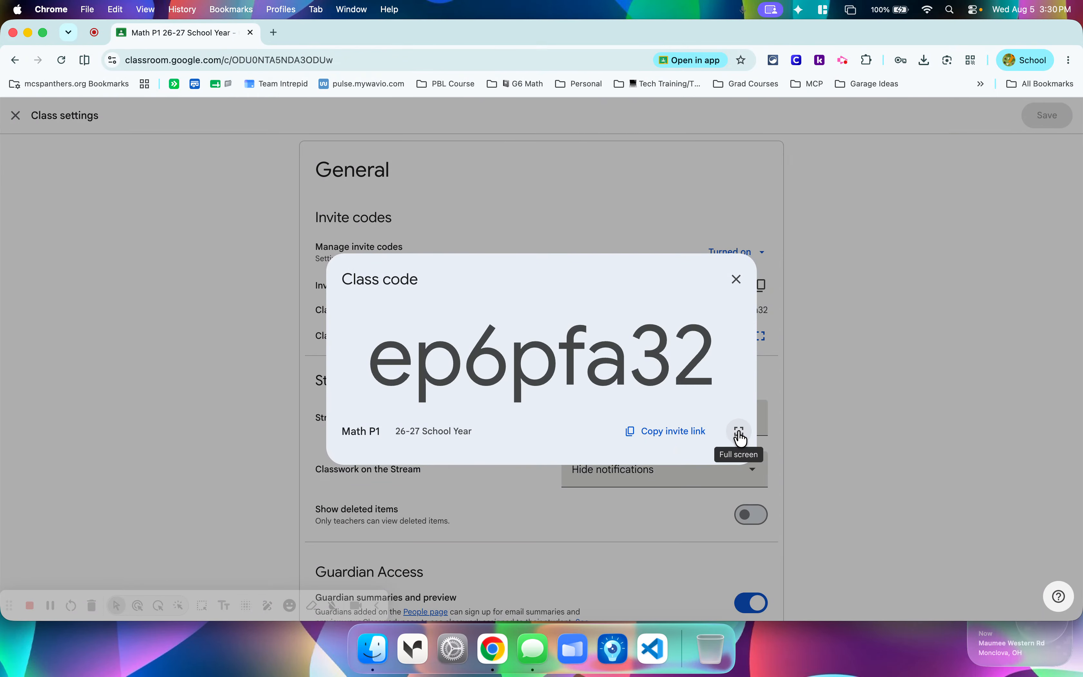
pyautogui.click(740, 431)
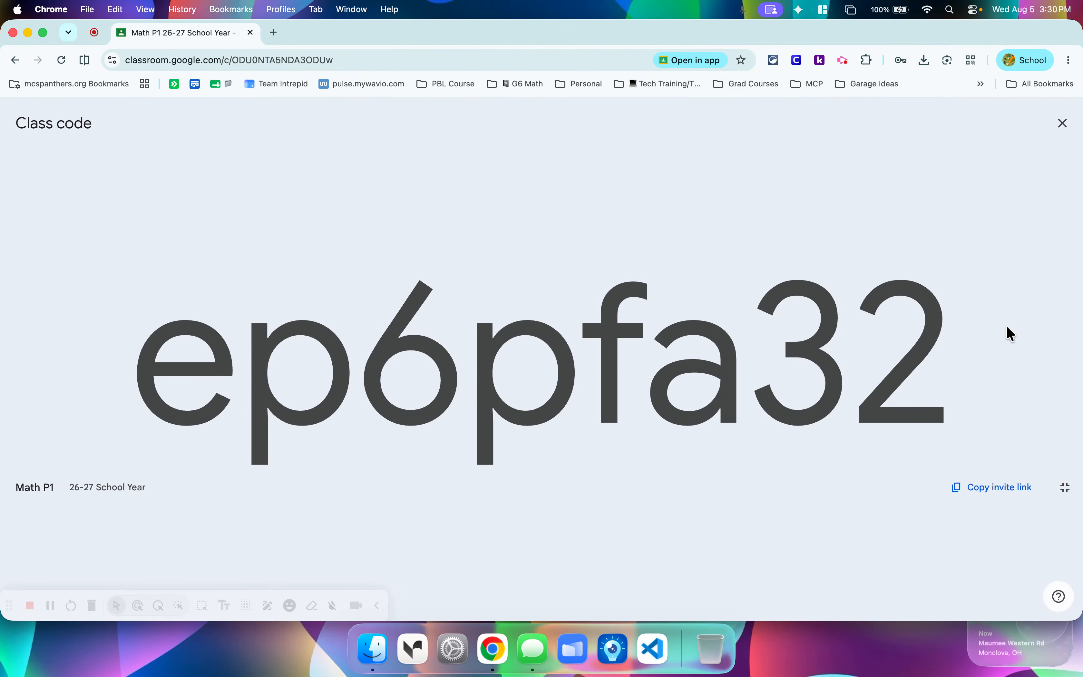
pyautogui.click(1064, 123)
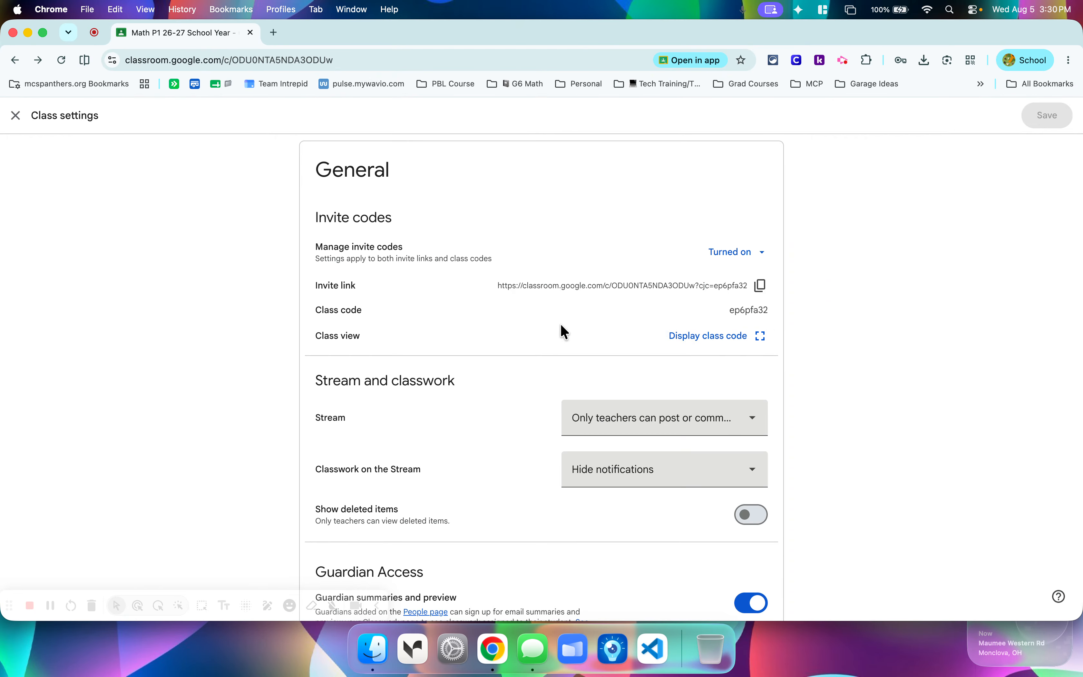
# Review the Stream and Classwork on the Stream options, keeping Only teachers can post or comment and Hide notifications.
pyautogui.scroll(-5, 559, 326)
pyautogui.scroll(-3, 560, 327)
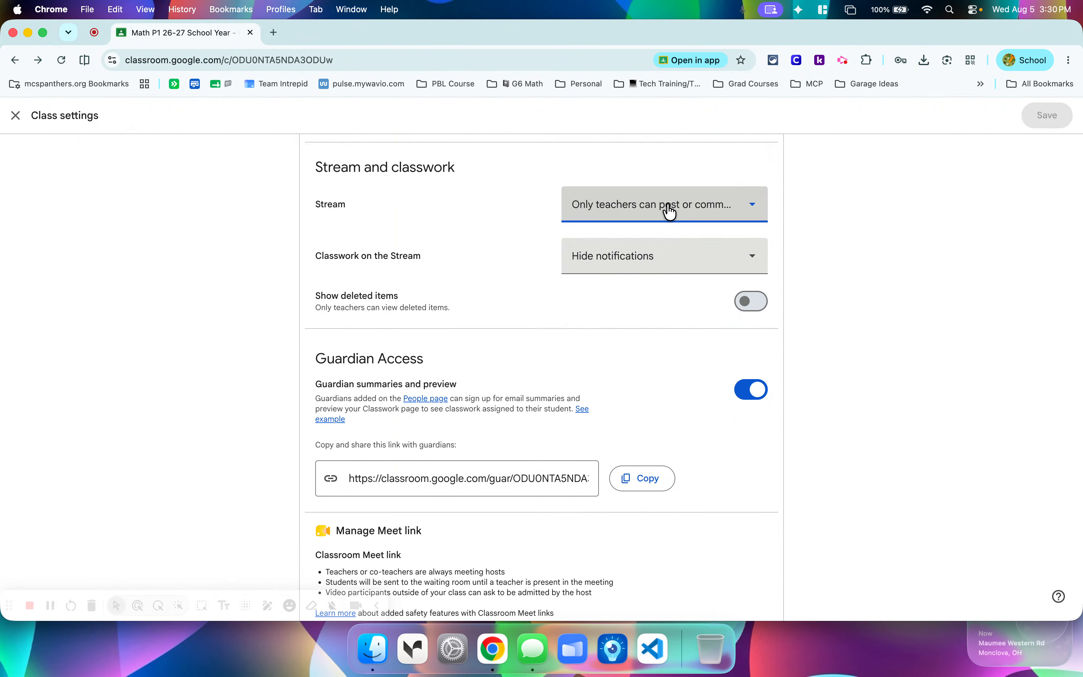
pyautogui.click(671, 211)
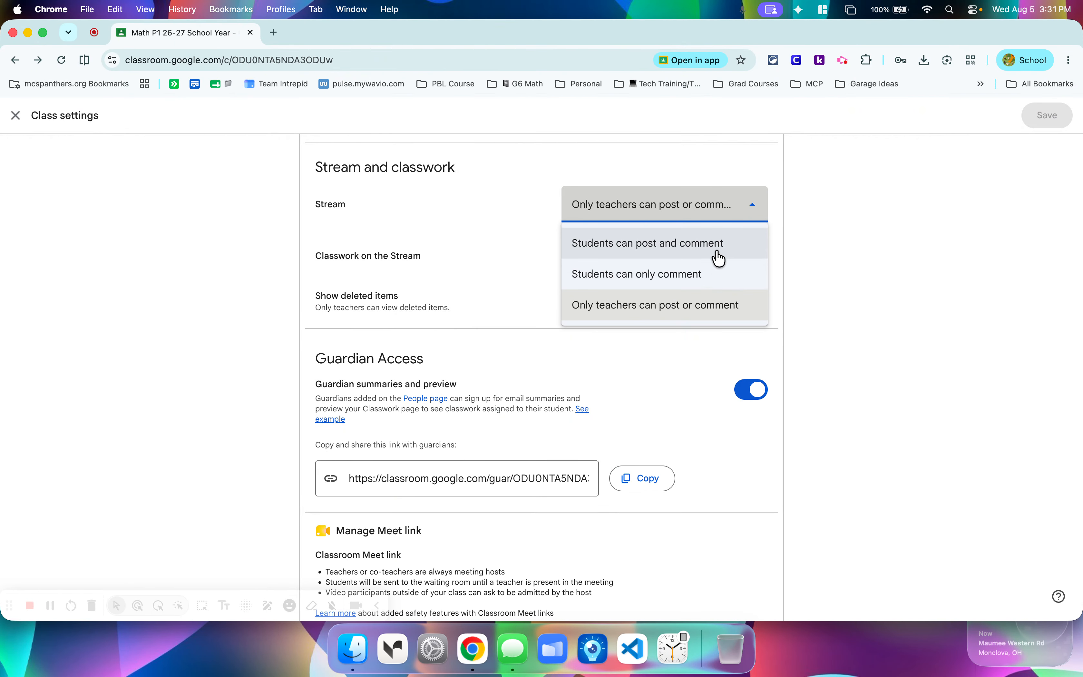
pyautogui.click(835, 259)
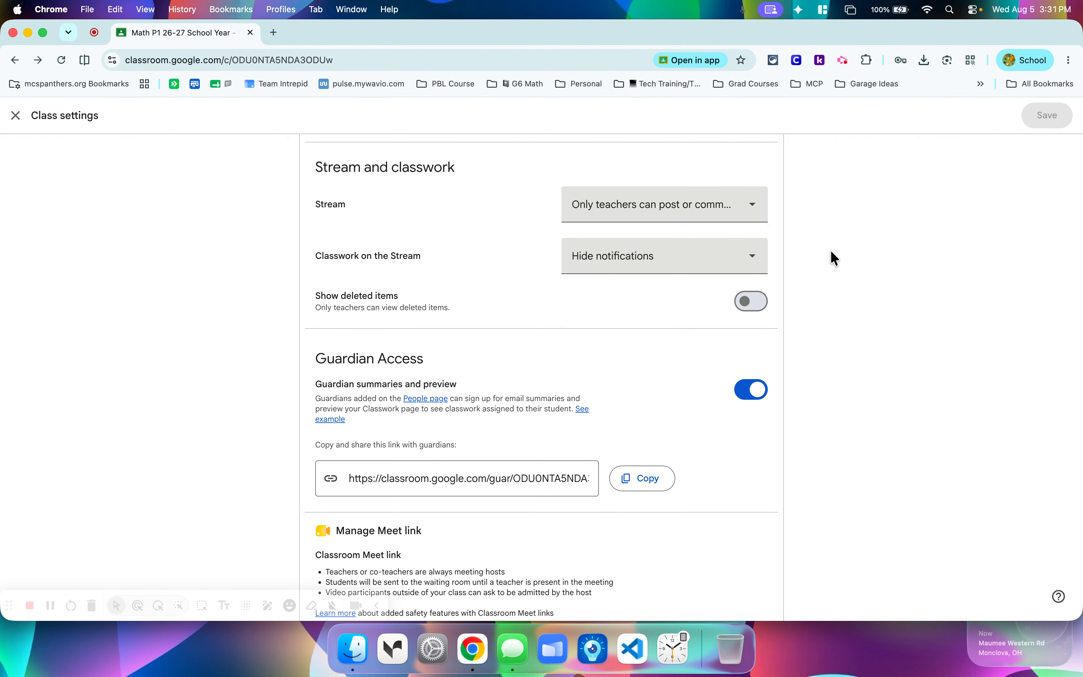
pyautogui.click(747, 213)
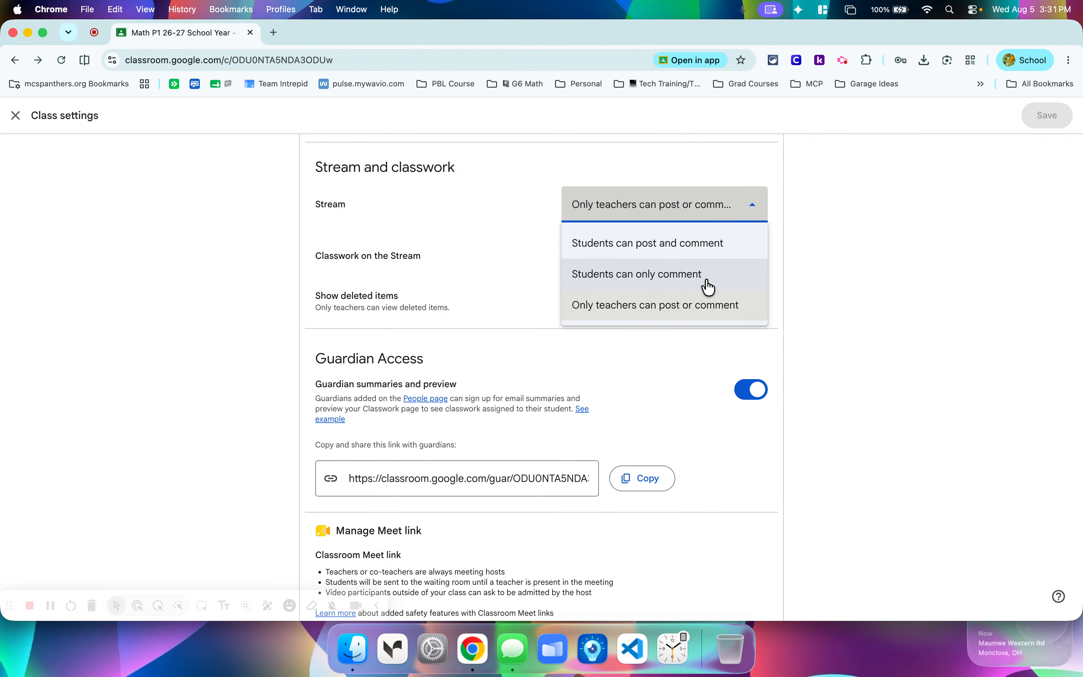
pyautogui.click(827, 261)
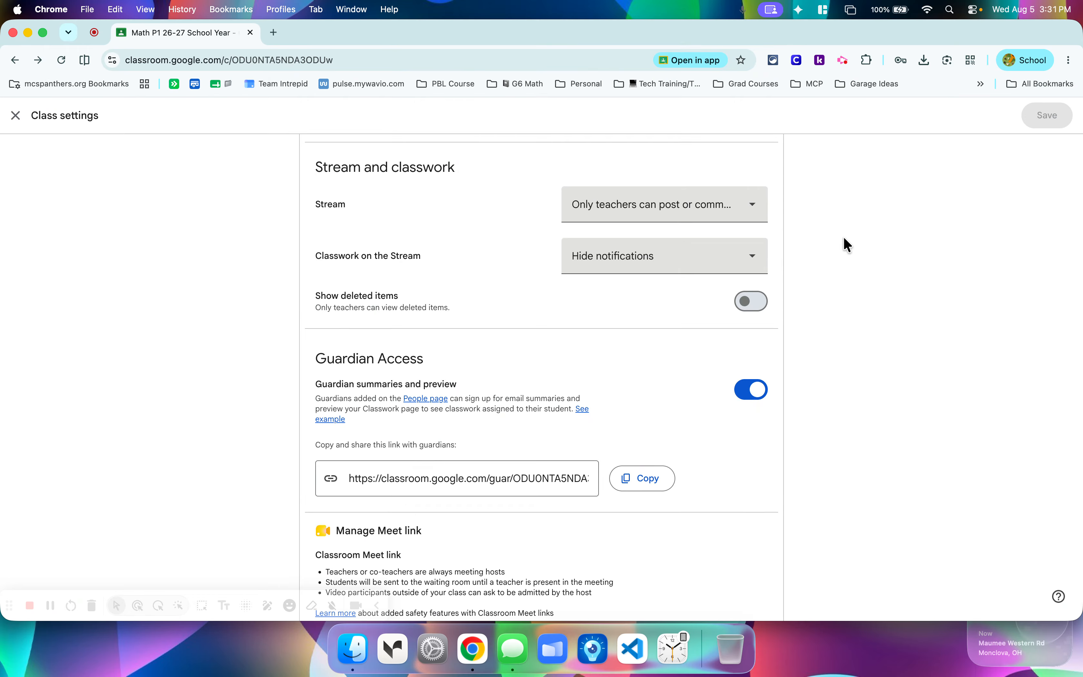
pyautogui.click(748, 216)
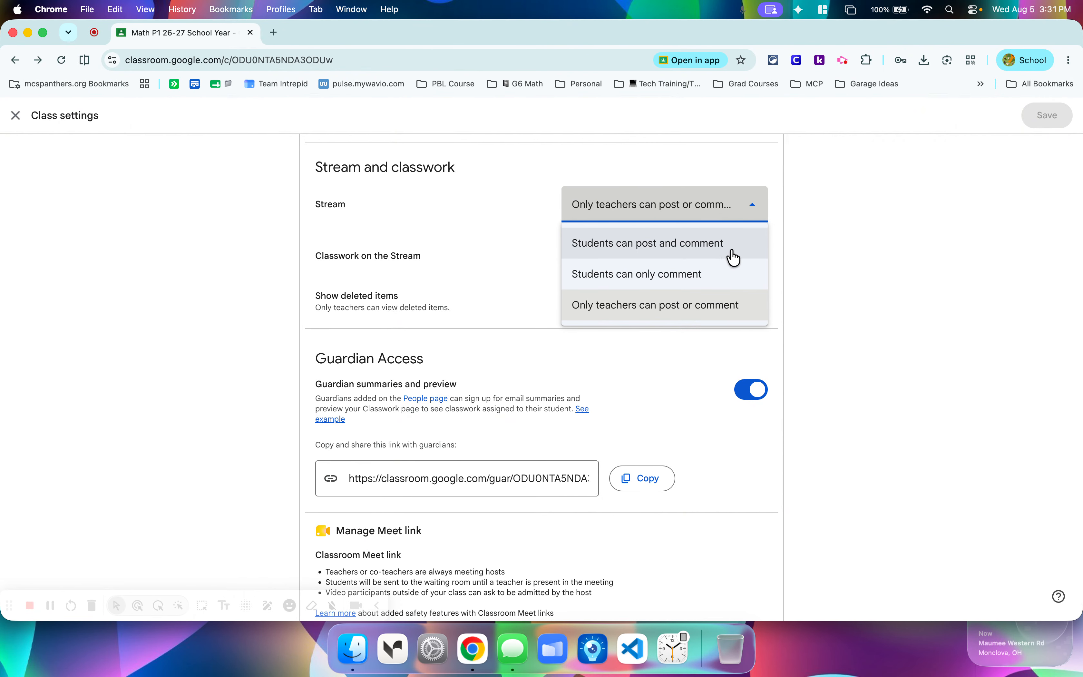
pyautogui.click(746, 309)
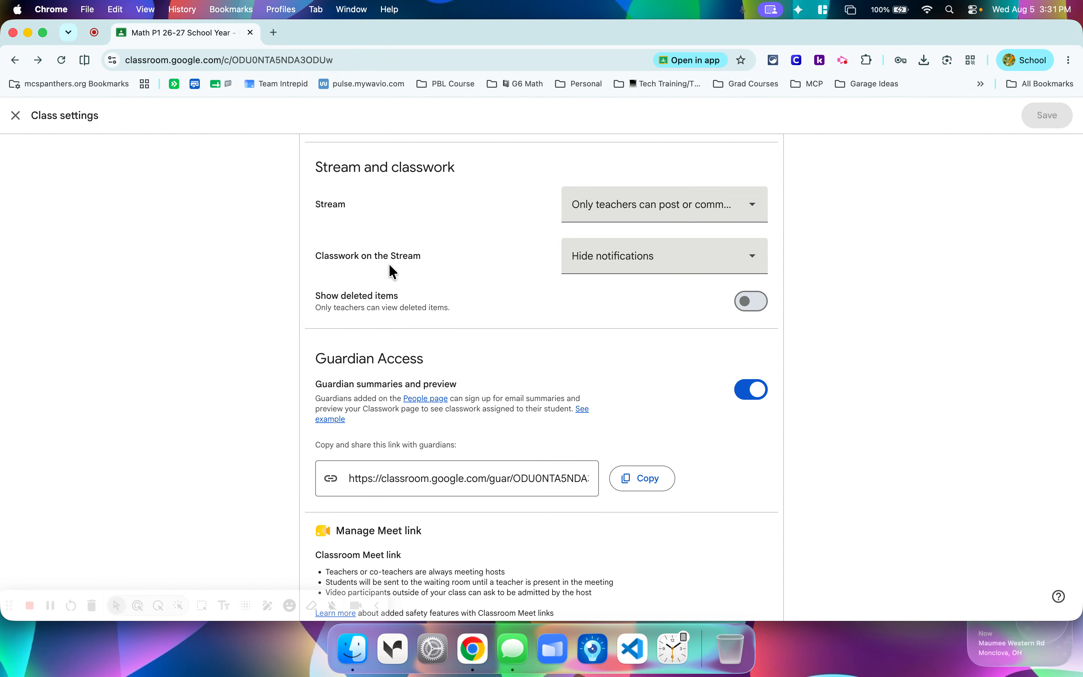
pyautogui.click(611, 270)
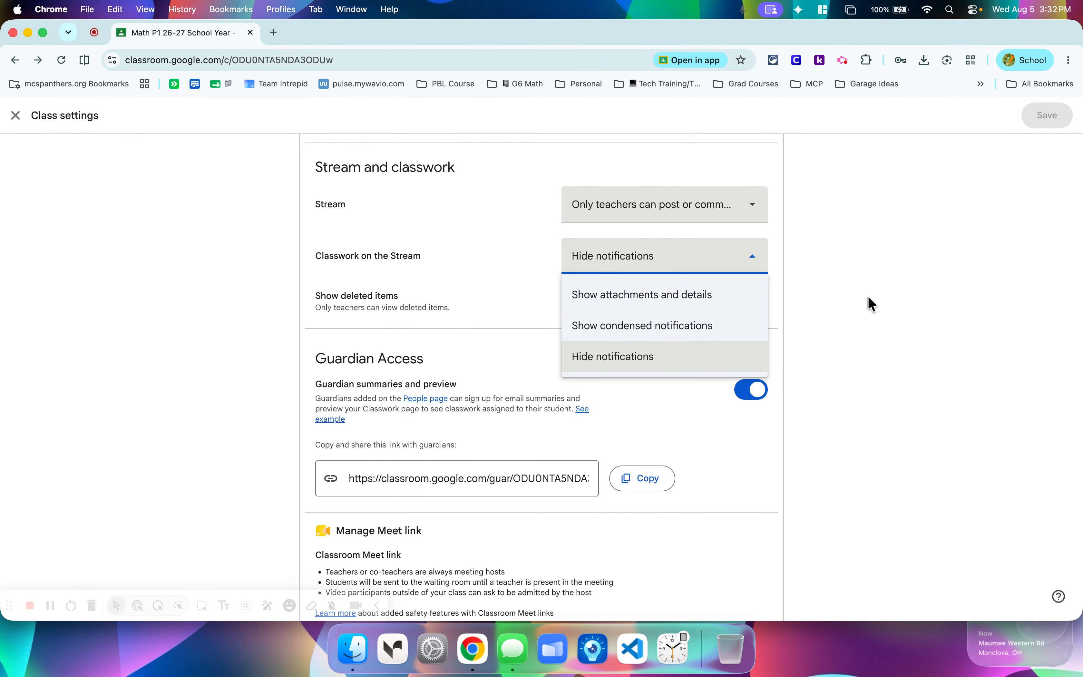
pyautogui.click(636, 360)
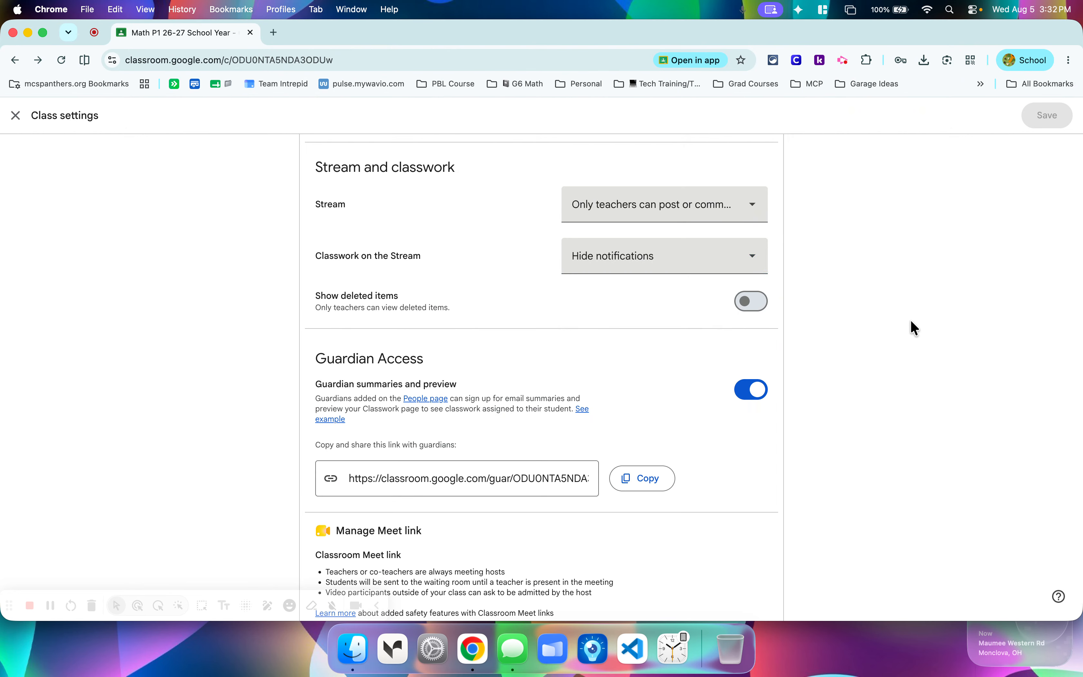
# Open the example for guardian summaries and read the help article on guardian email summaries down to the sample emails.
pyautogui.scroll(-4, 831, 264)
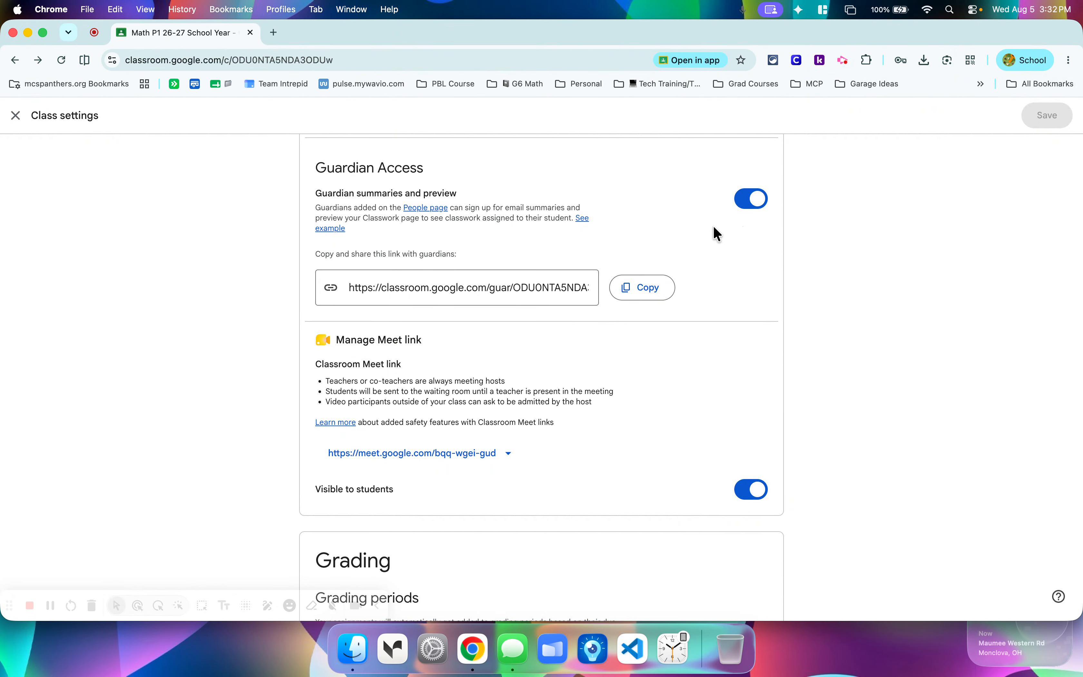
pyautogui.click(585, 218)
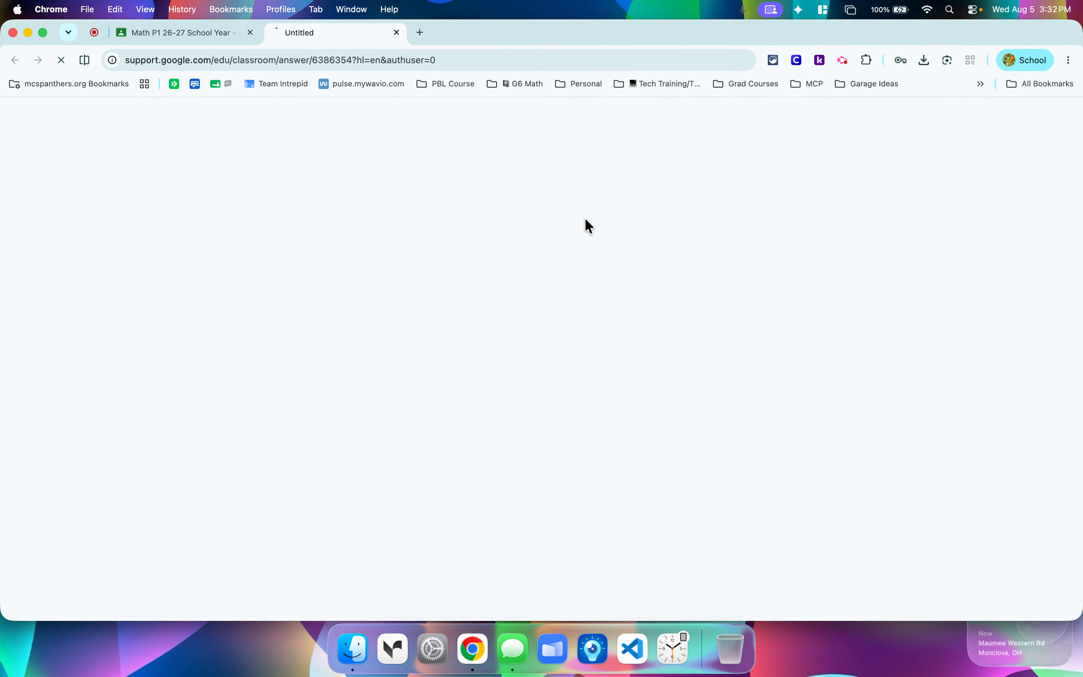
pyautogui.scroll(-8, 492, 343)
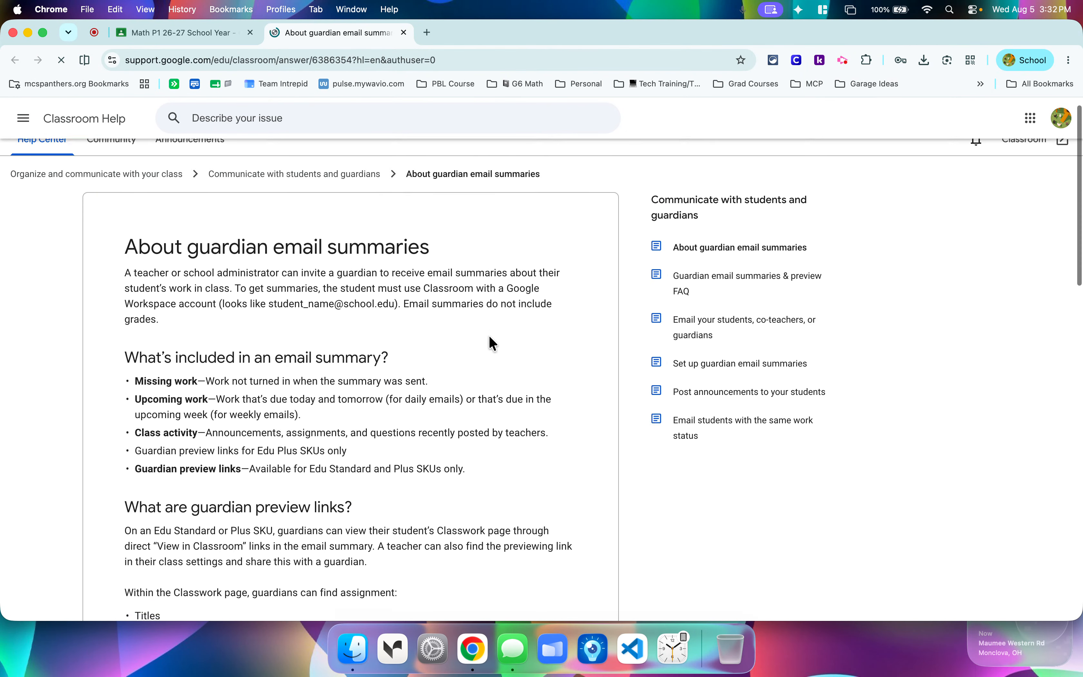
pyautogui.scroll(-10, 493, 343)
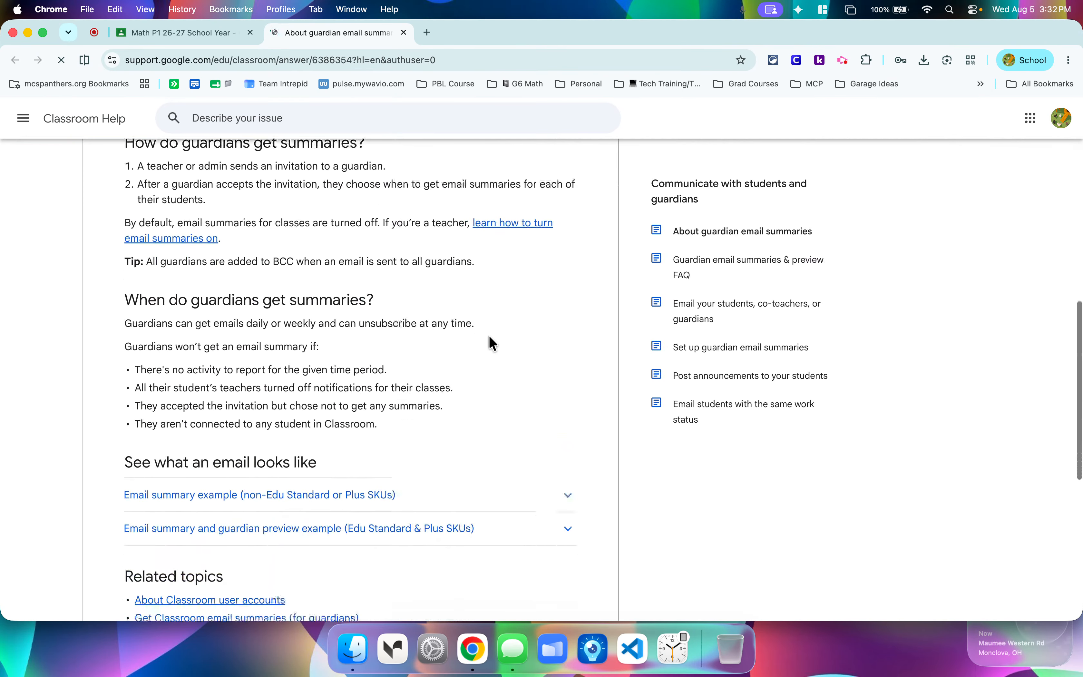
pyautogui.scroll(-5, 493, 344)
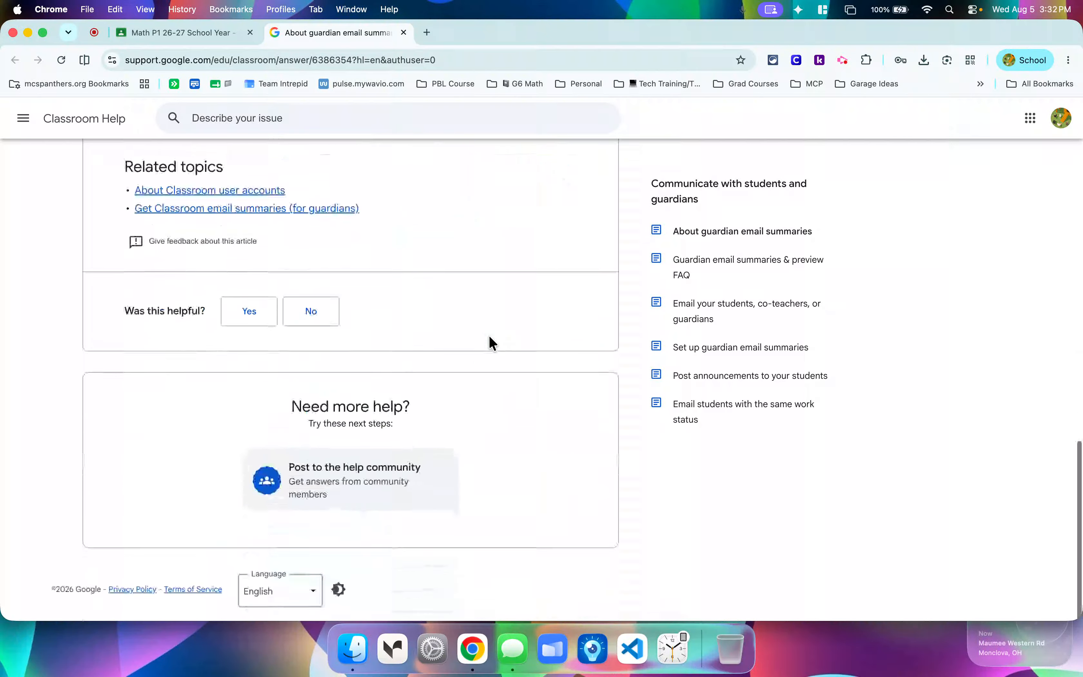
pyautogui.scroll(11, 493, 344)
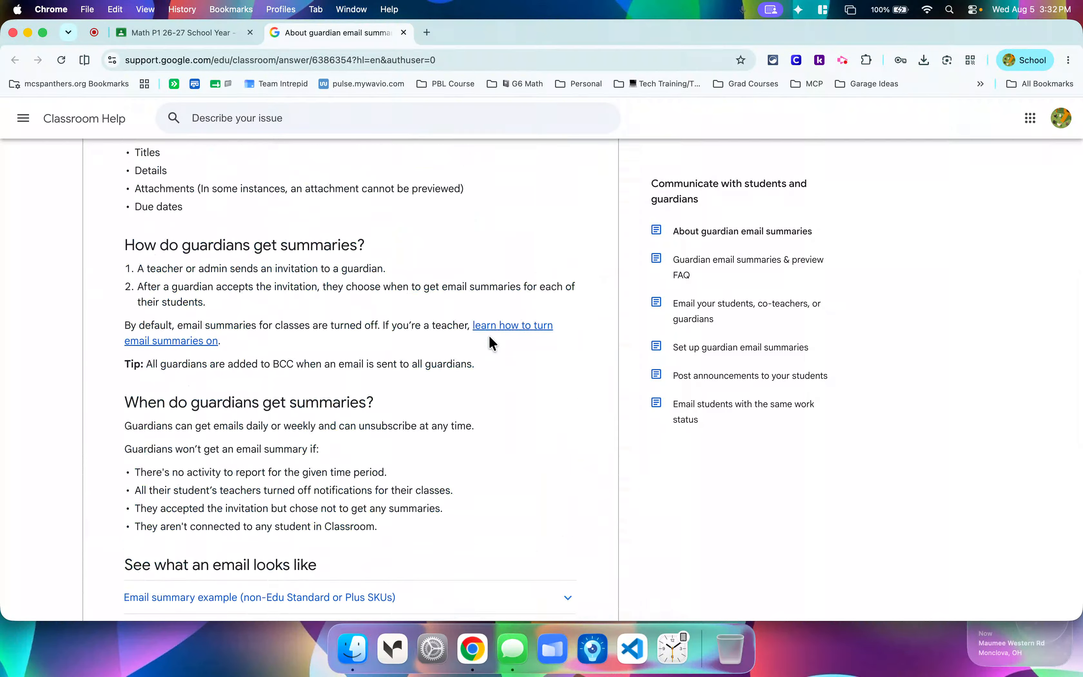
pyautogui.scroll(3, 492, 343)
pyautogui.scroll(7, 492, 344)
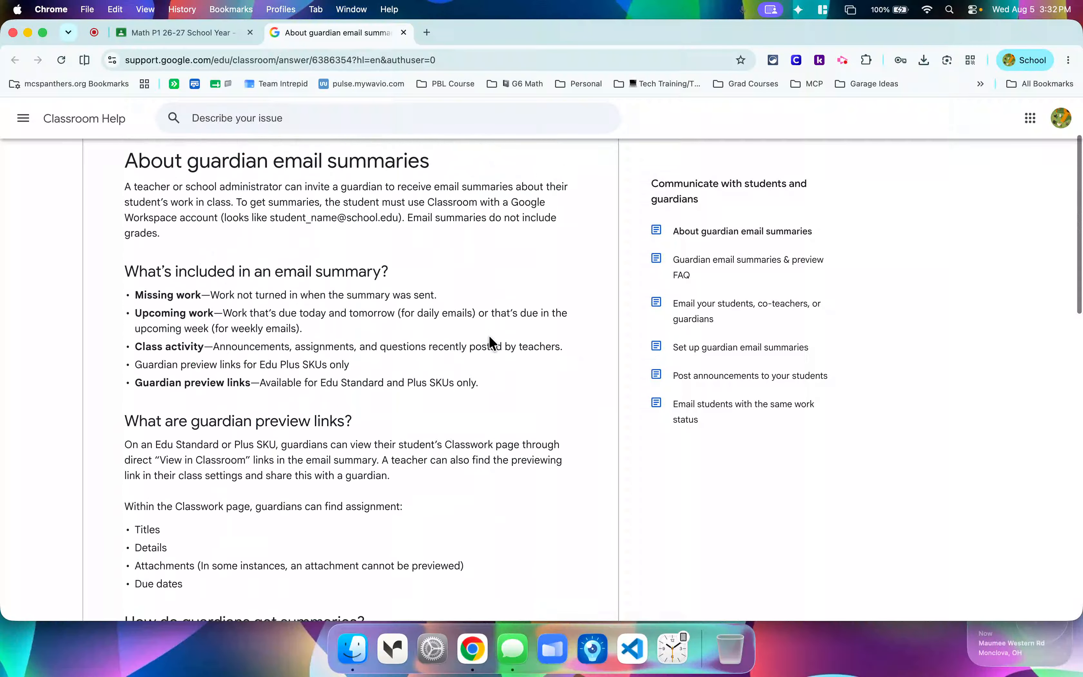
pyautogui.scroll(-1, 489, 337)
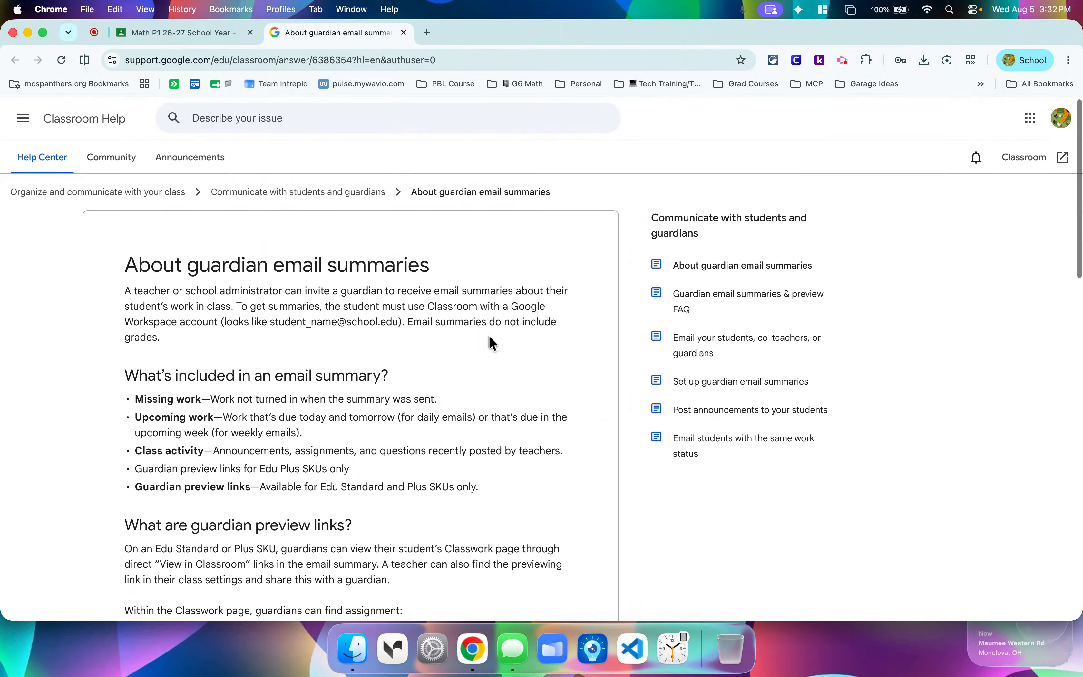
pyautogui.scroll(-10, 493, 344)
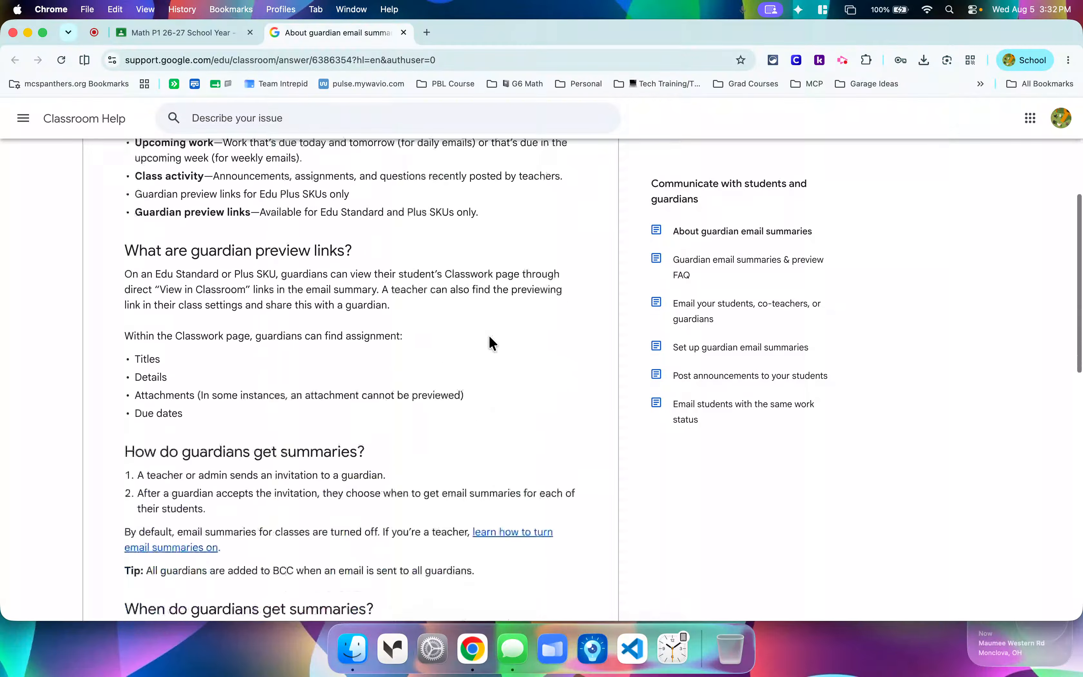
pyautogui.scroll(-5, 492, 344)
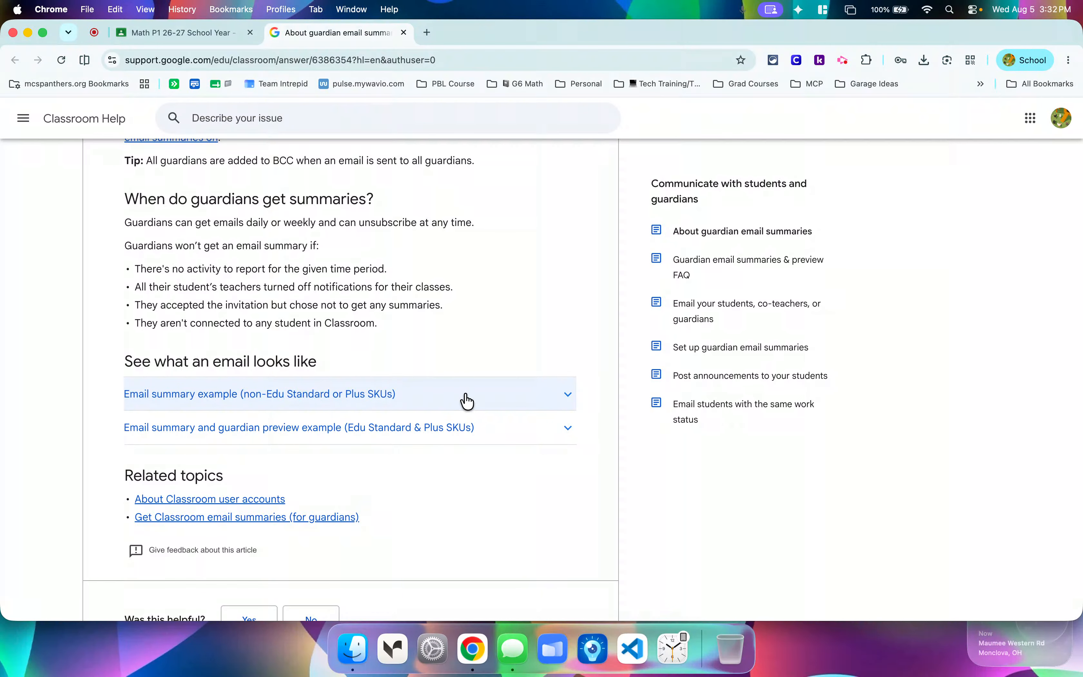
# Expand the Email summary and guardian preview example (Edu Standard & Plus SKUs), examine the sample daily summary, and close the help article.
pyautogui.click(454, 428)
pyautogui.scroll(-6, 482, 296)
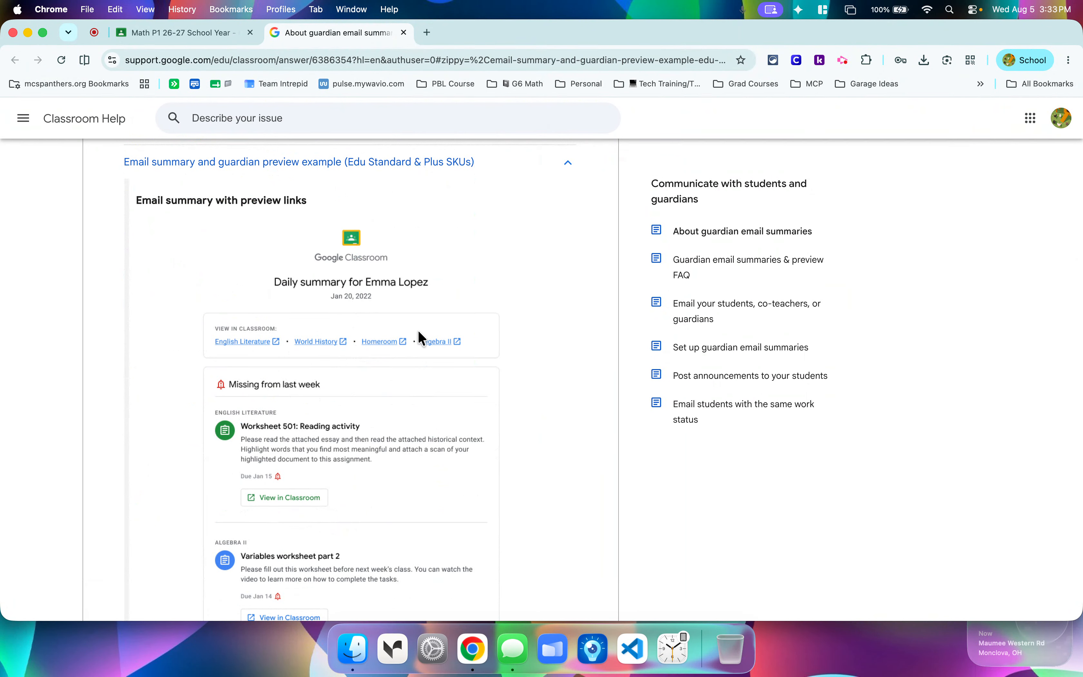
pyautogui.scroll(-2, 397, 310)
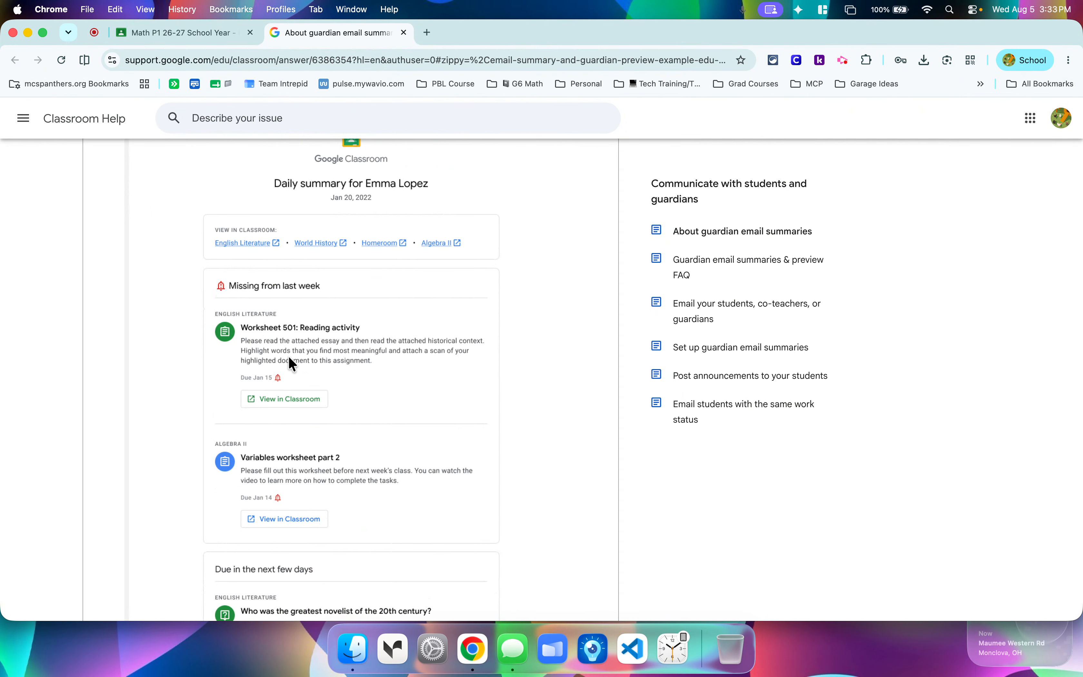
pyautogui.scroll(-2, 308, 372)
pyautogui.scroll(-6, 297, 392)
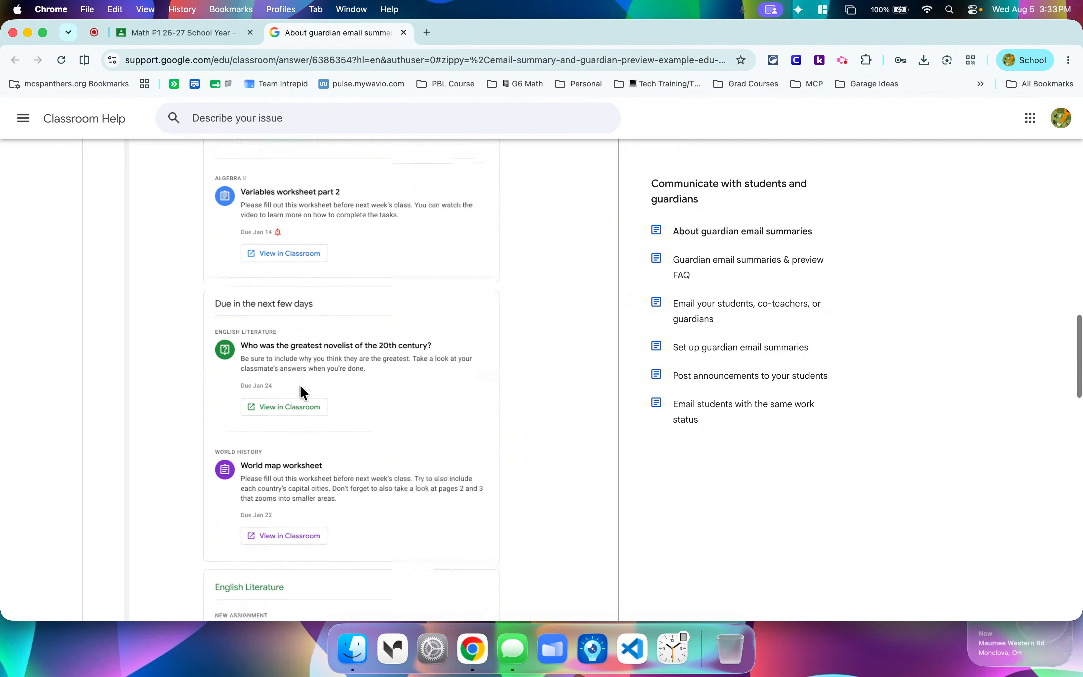
pyautogui.scroll(-3, 531, 435)
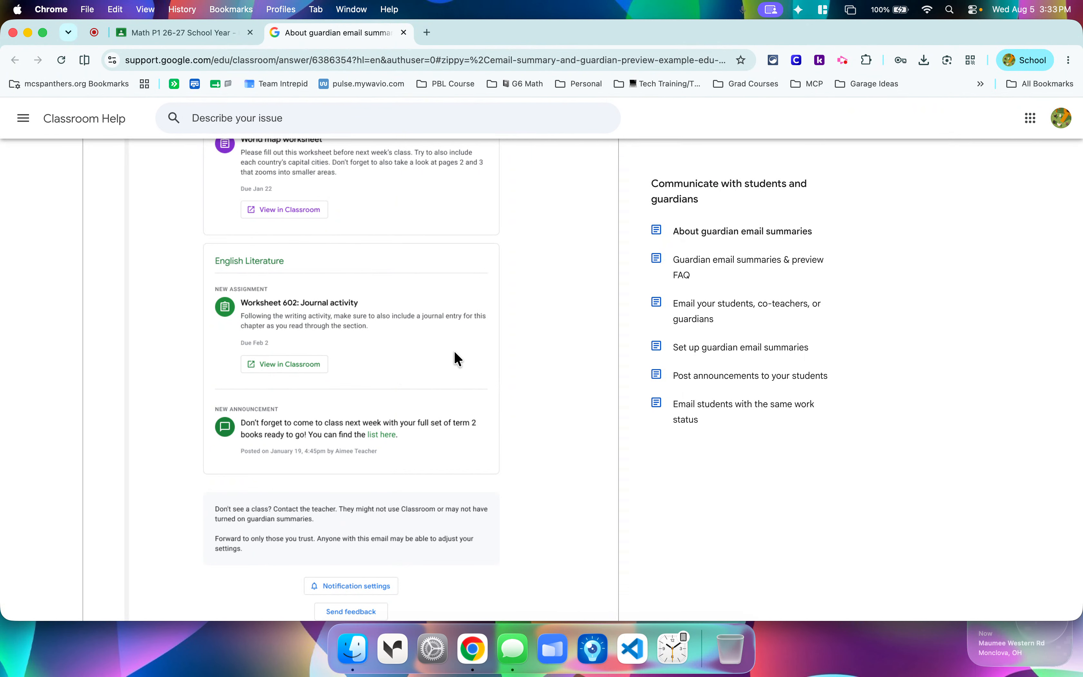
pyautogui.scroll(8, 455, 358)
pyautogui.scroll(8, 455, 358)
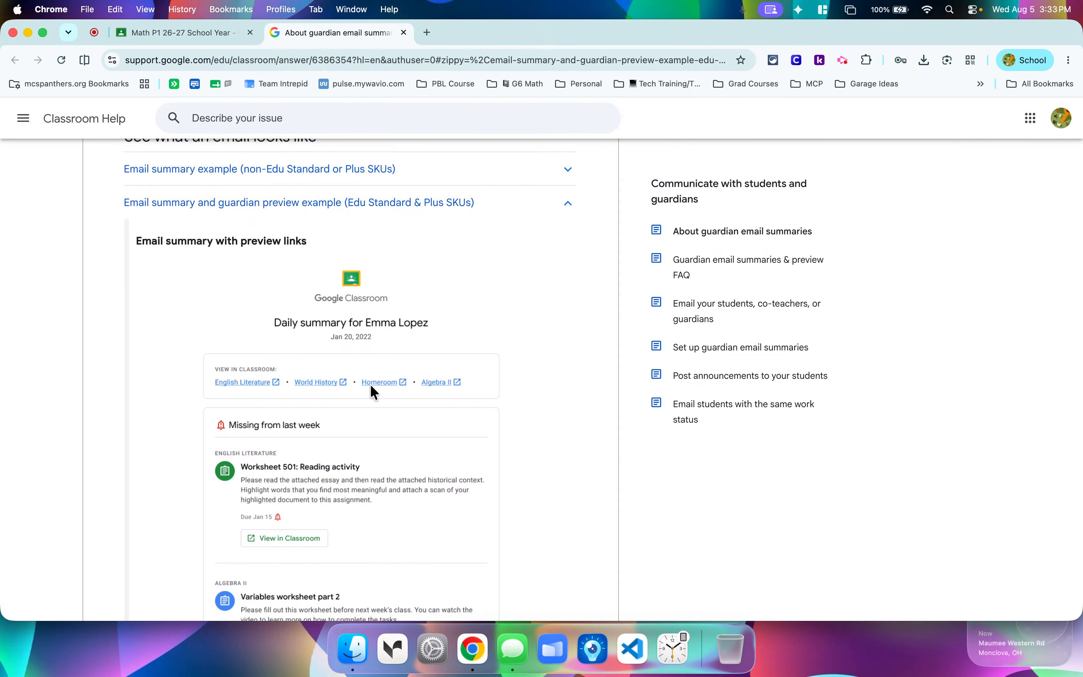
pyautogui.scroll(-3, 481, 405)
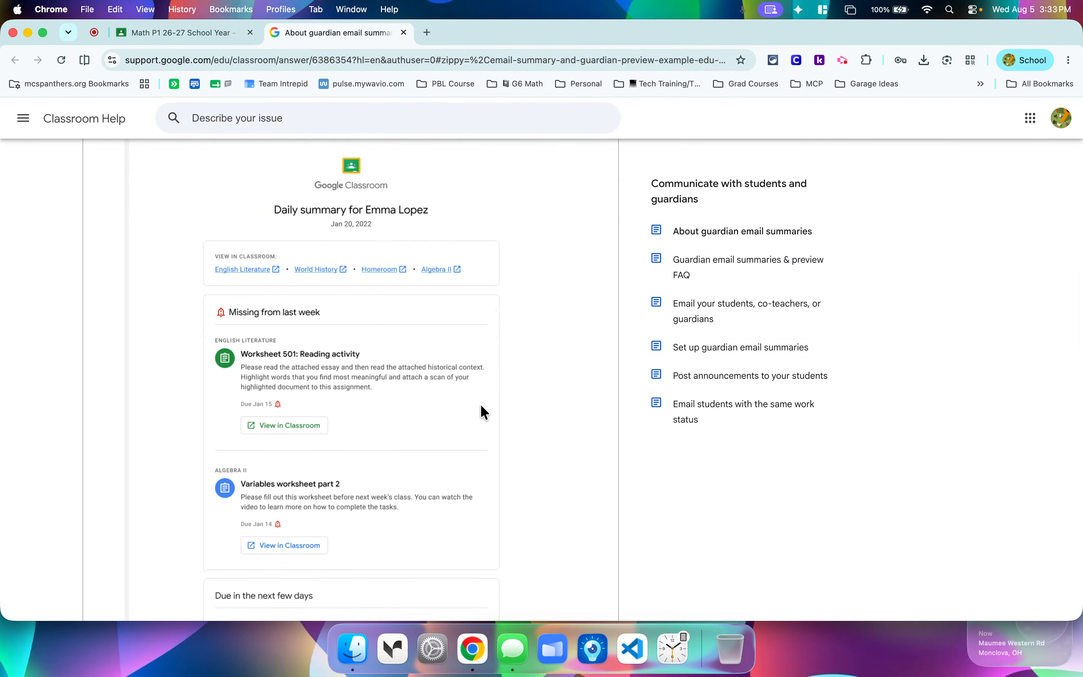
pyautogui.click(404, 32)
# Switch the Classroom Meet link's Visible to students setting off and back on.
pyautogui.scroll(-5, 693, 308)
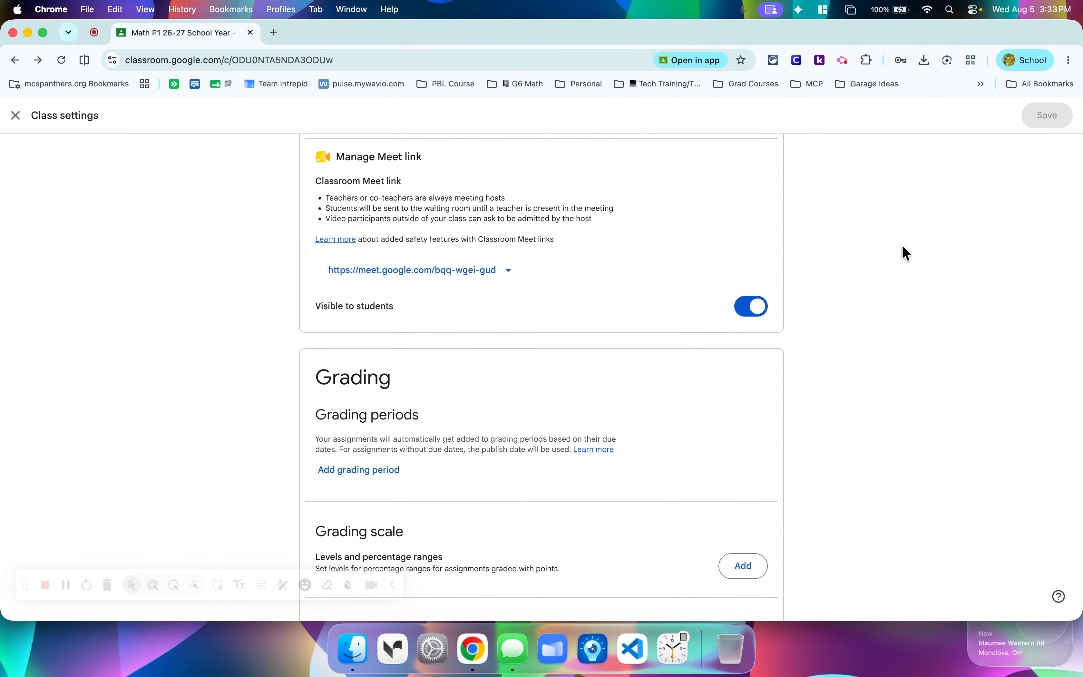
pyautogui.click(752, 307)
pyautogui.click(751, 308)
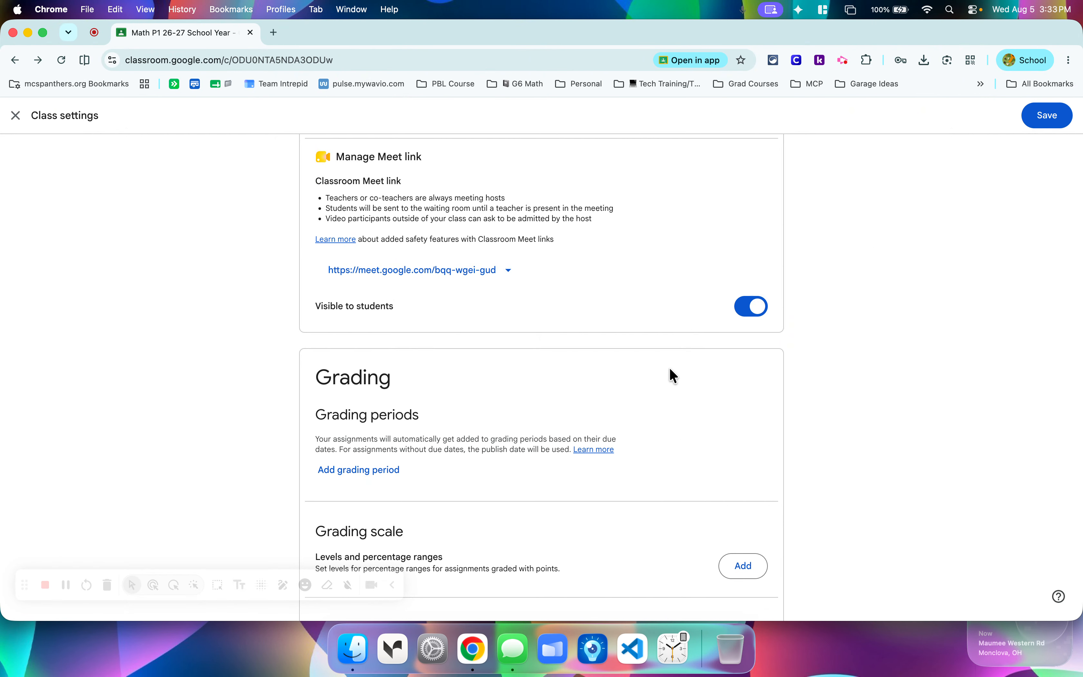
# Review the Grading section and turn off automatically applying a draft grade to missing assignments.
pyautogui.scroll(-4, 671, 371)
pyautogui.scroll(-1, 670, 367)
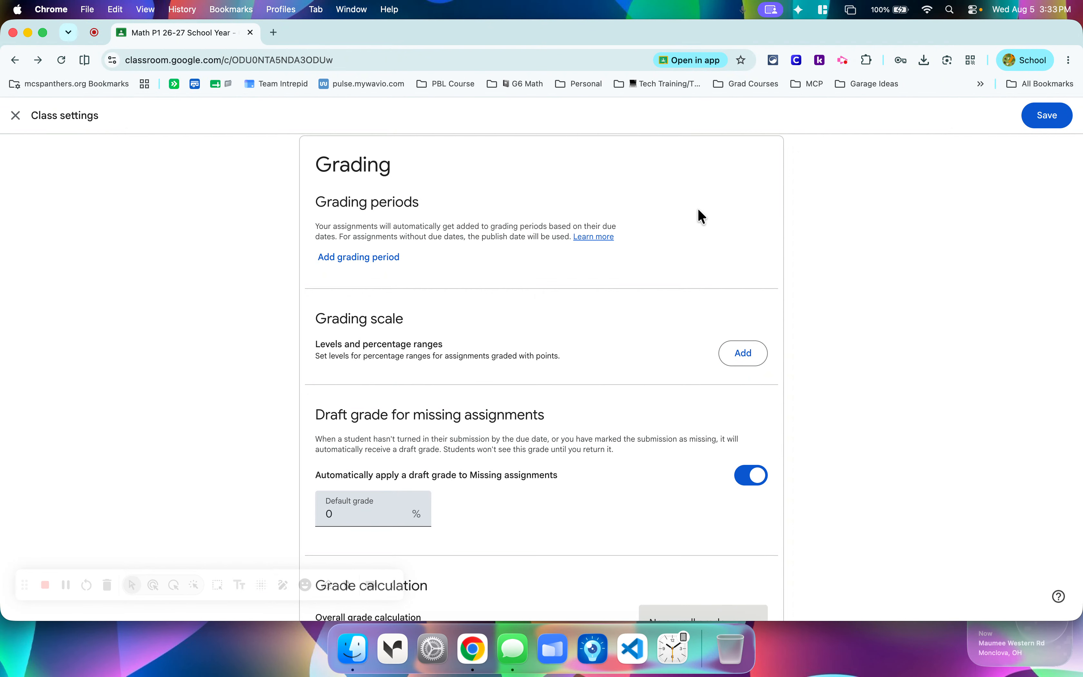
pyautogui.scroll(-1, 702, 217)
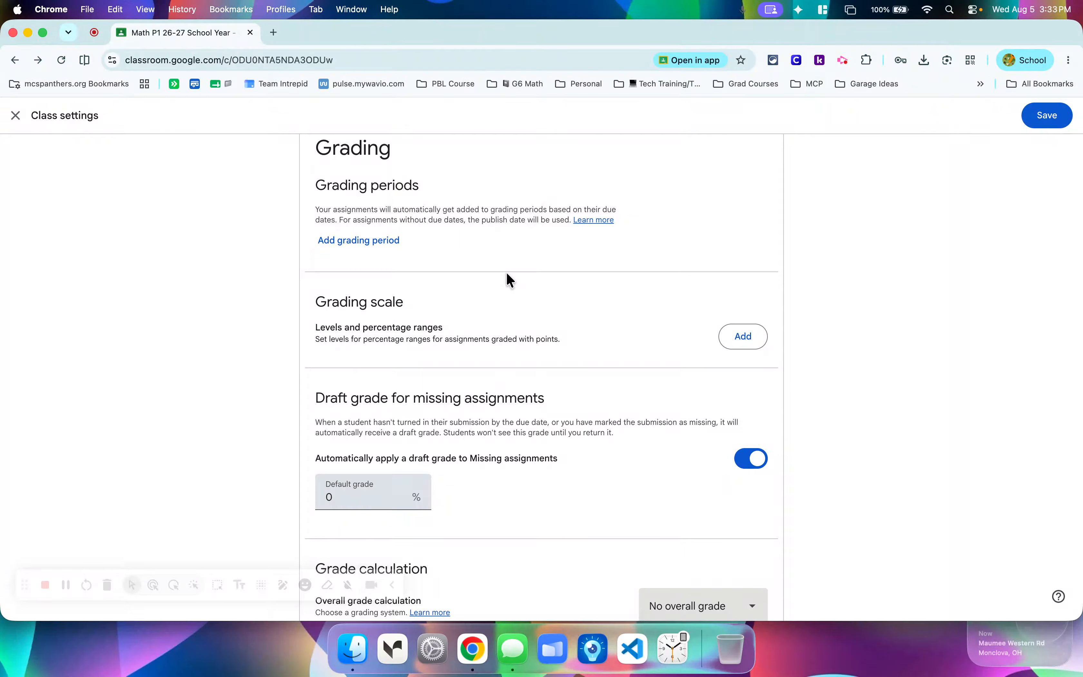
pyautogui.scroll(-3, 544, 270)
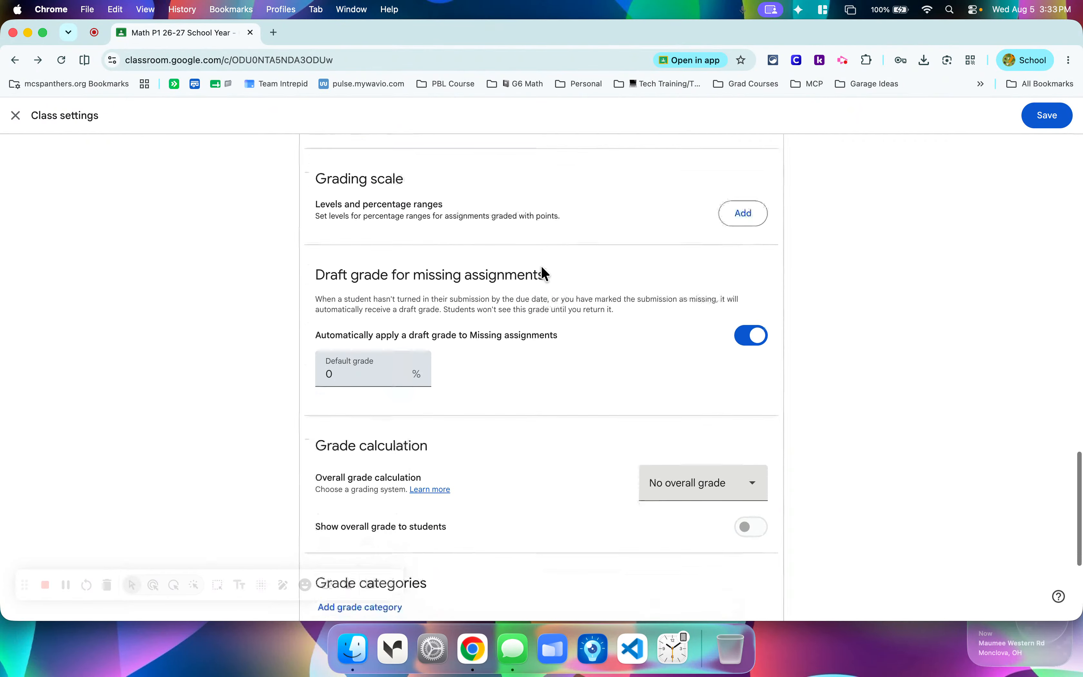
pyautogui.scroll(-2, 579, 351)
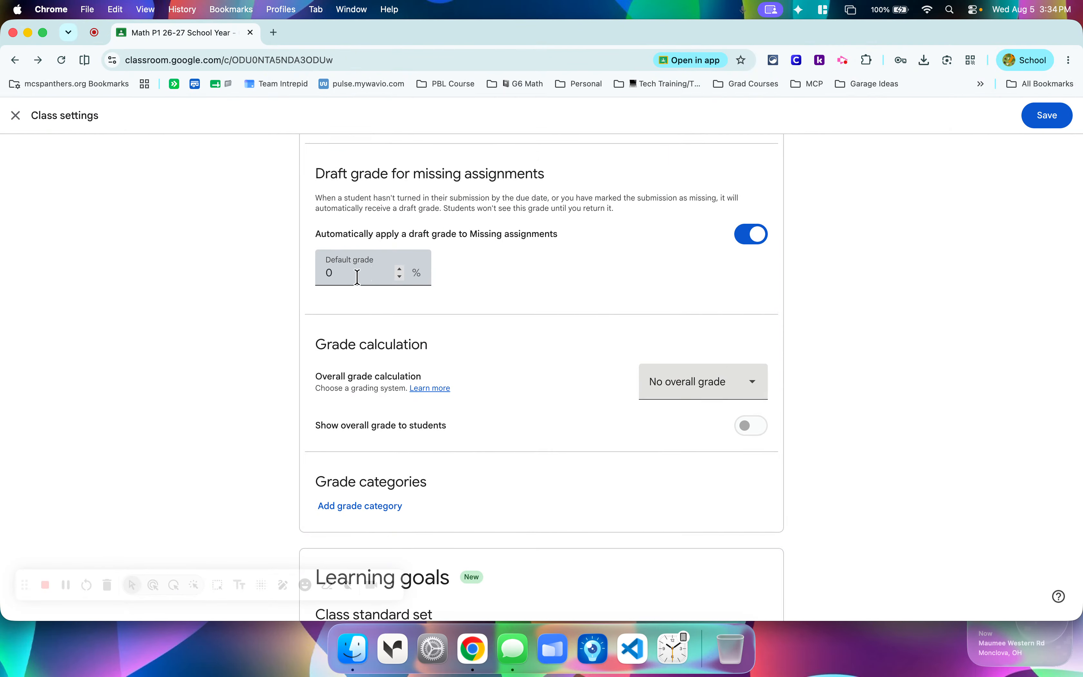
pyautogui.click(763, 244)
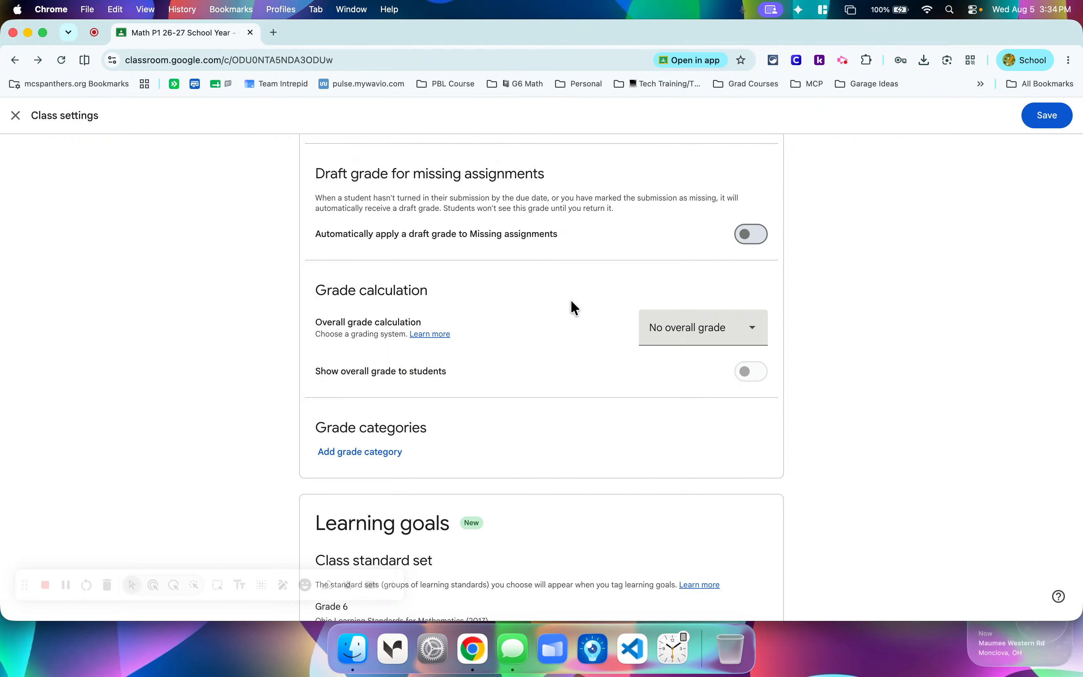
# Inspect the overall grade calculation options and close the list with No overall grade kept.
pyautogui.scroll(-3, 576, 308)
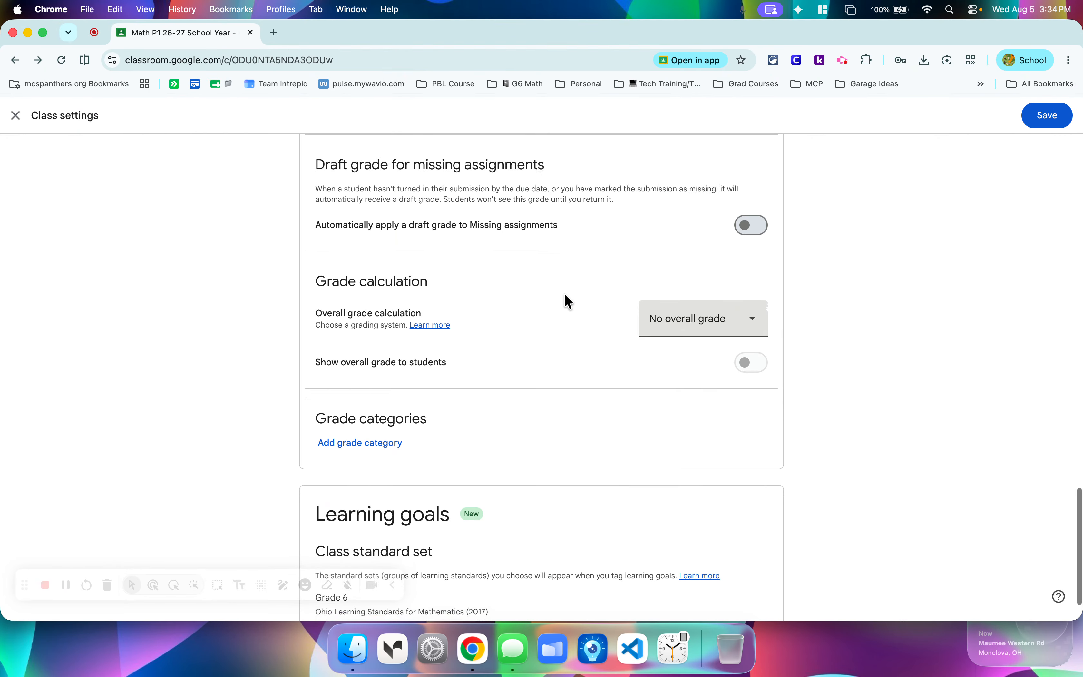
pyautogui.click(657, 279)
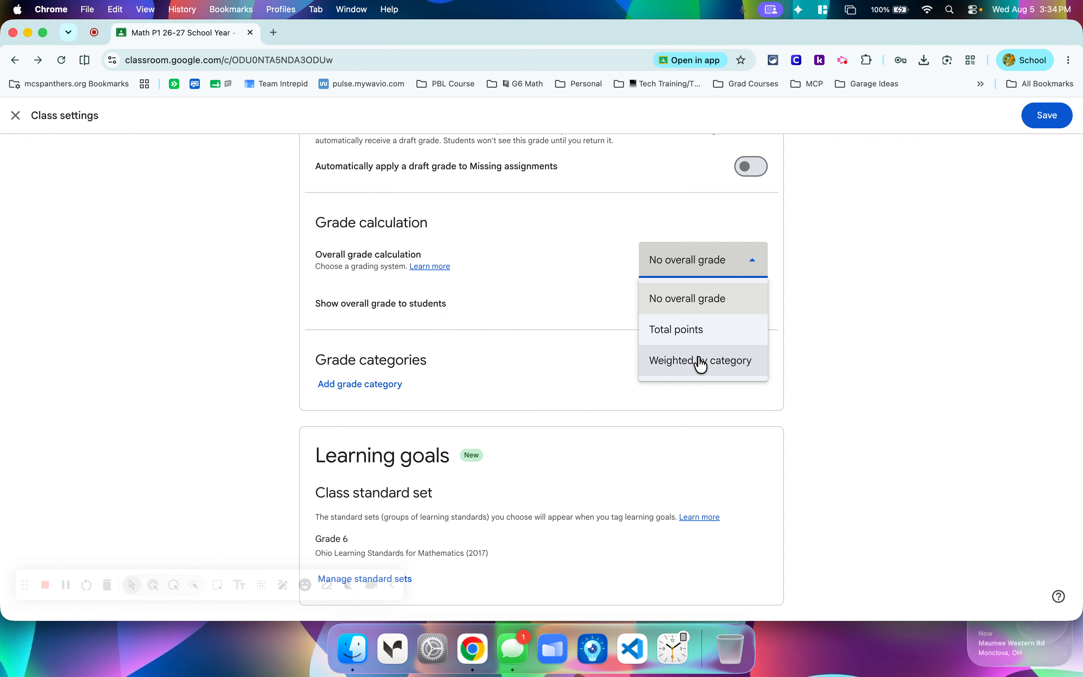
pyautogui.click(566, 266)
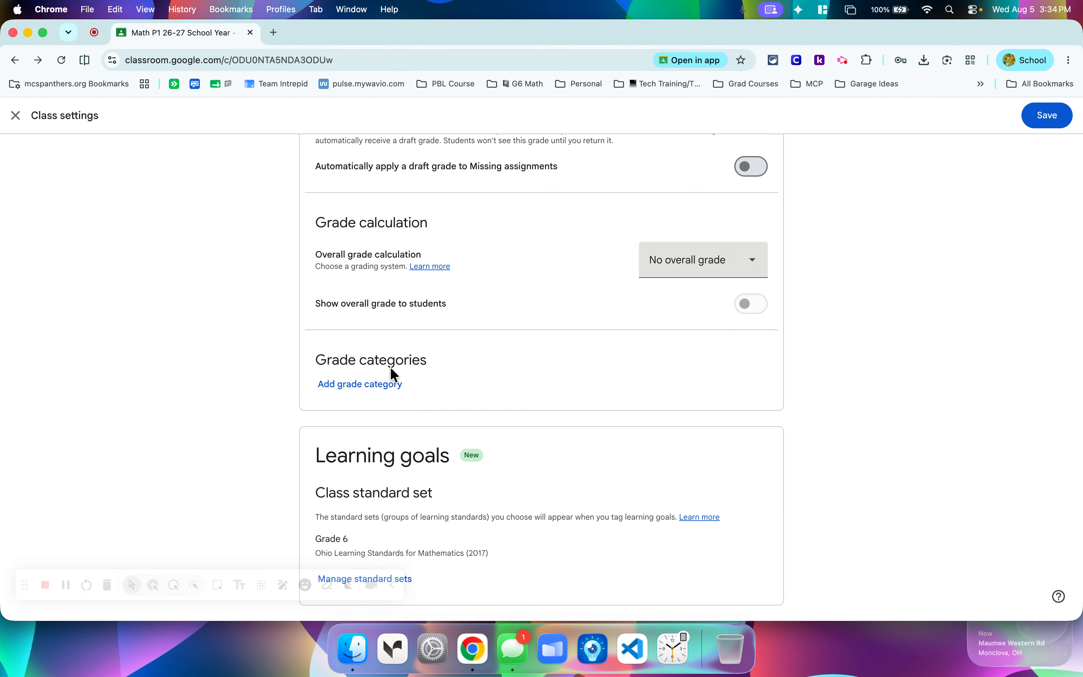
# Add a trial grade category named Quiz with 50 default points and remove it again.
pyautogui.click(381, 385)
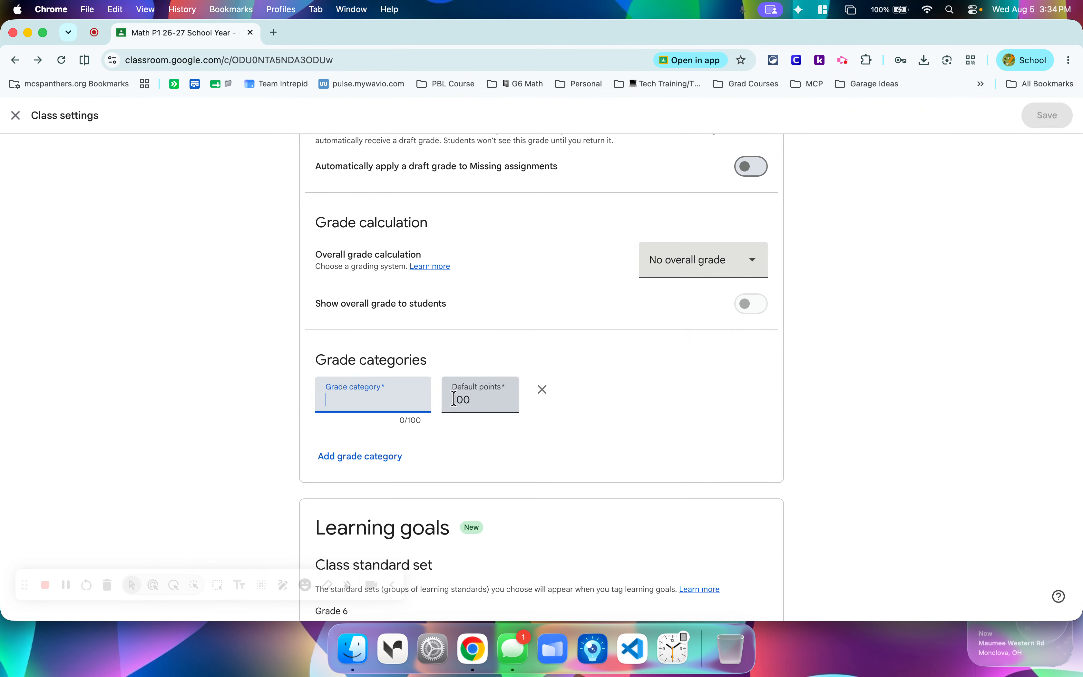
pyautogui.write('Quiz')
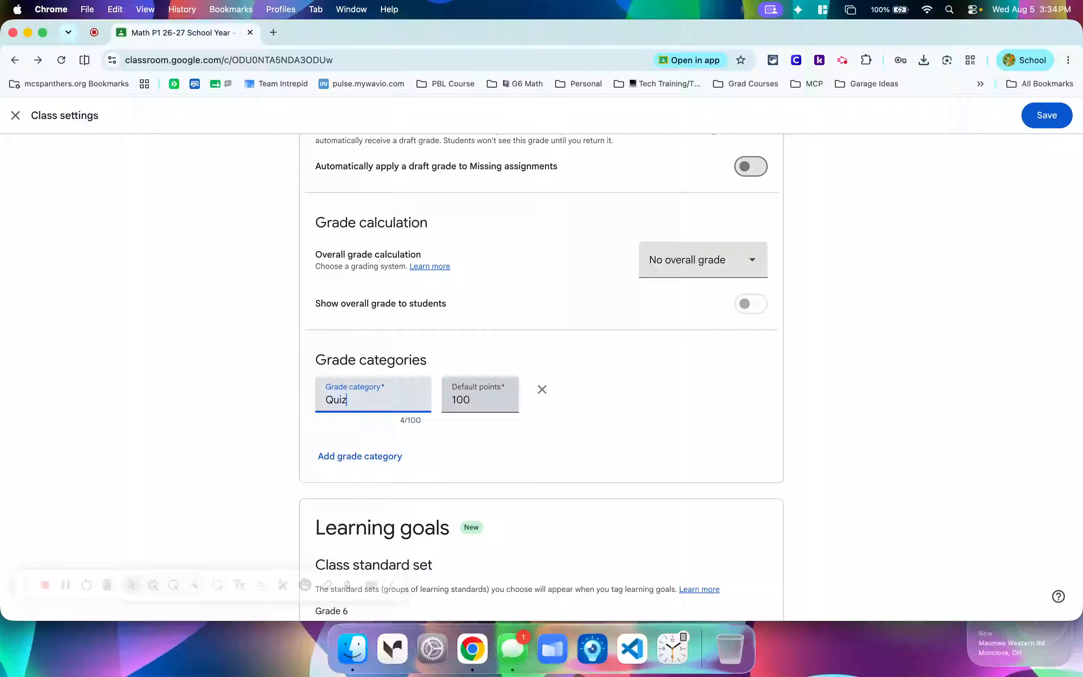
pyautogui.click(464, 400)
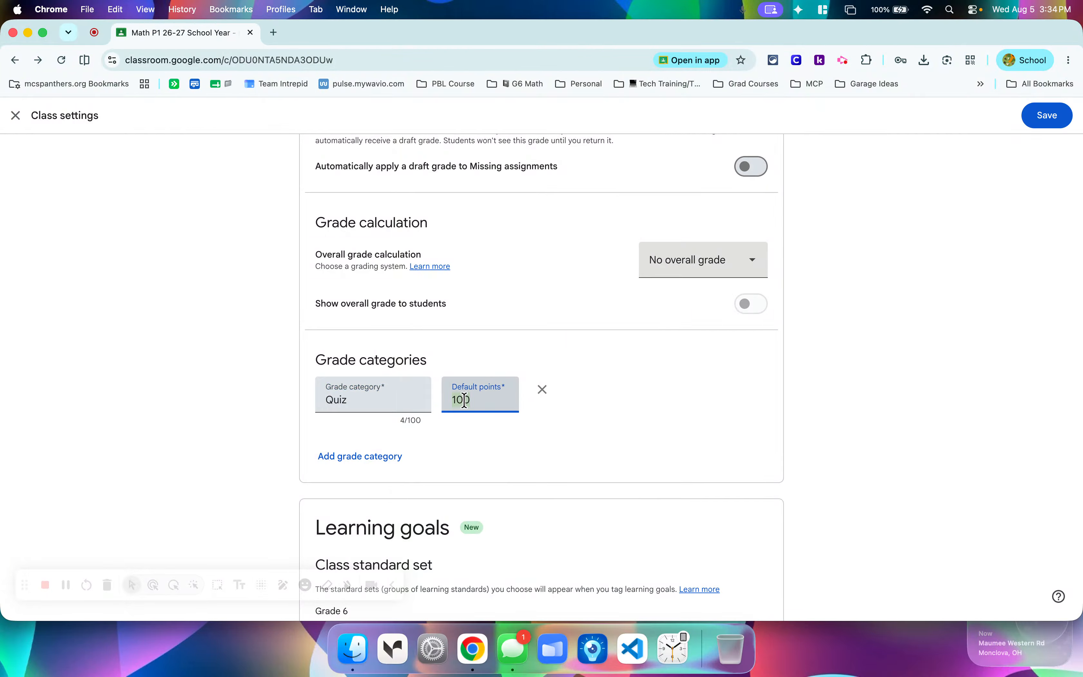
pyautogui.write('50')
pyautogui.click(568, 419)
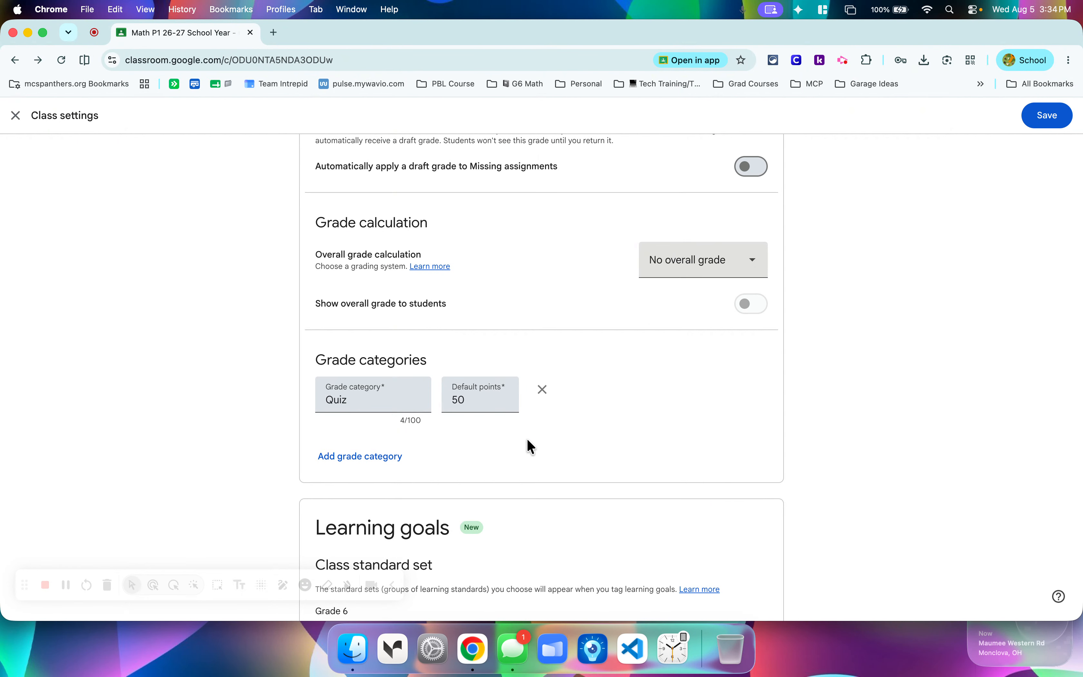
pyautogui.click(542, 388)
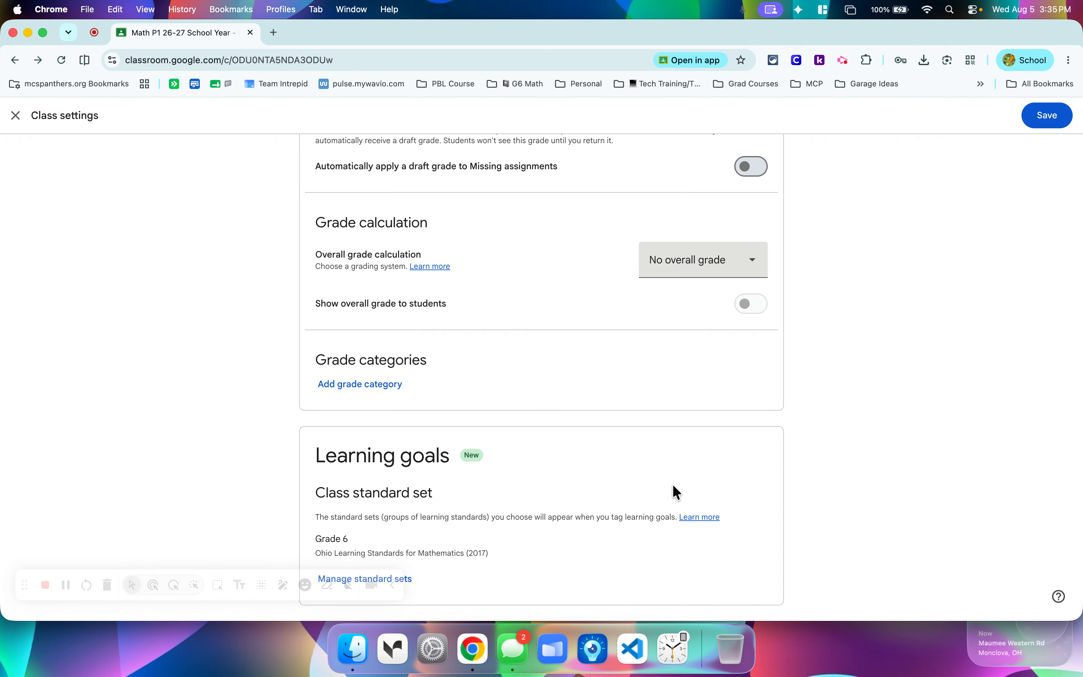
# Review the Math P1 class settings from the stream options through the grading options and save them.
pyautogui.scroll(15, 584, 288)
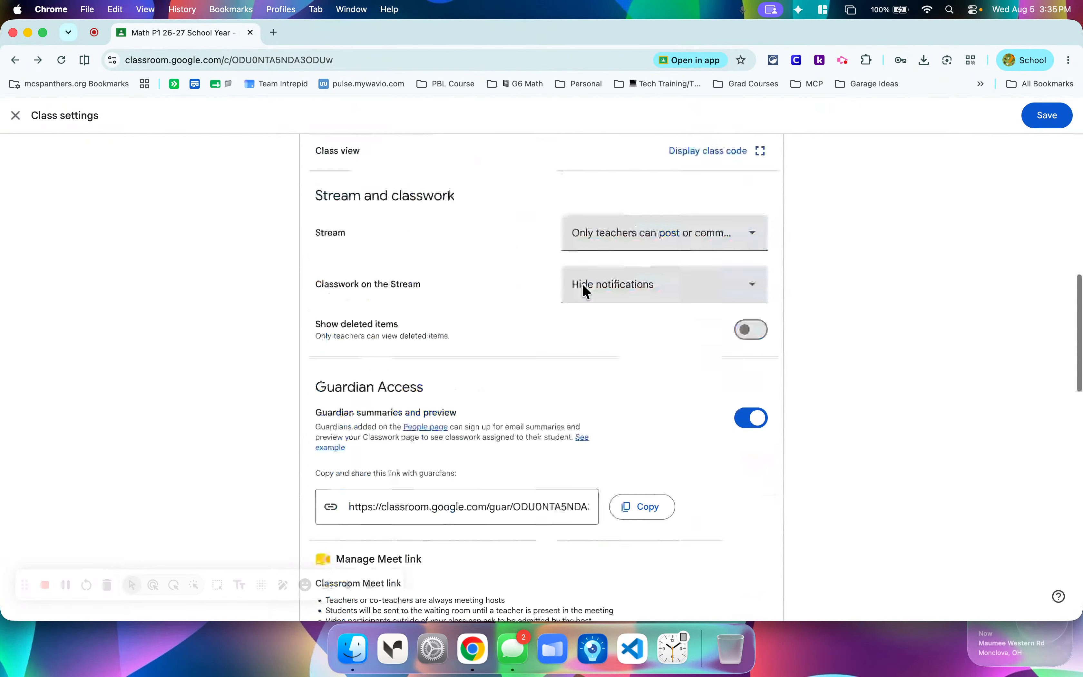
pyautogui.scroll(-10, 583, 286)
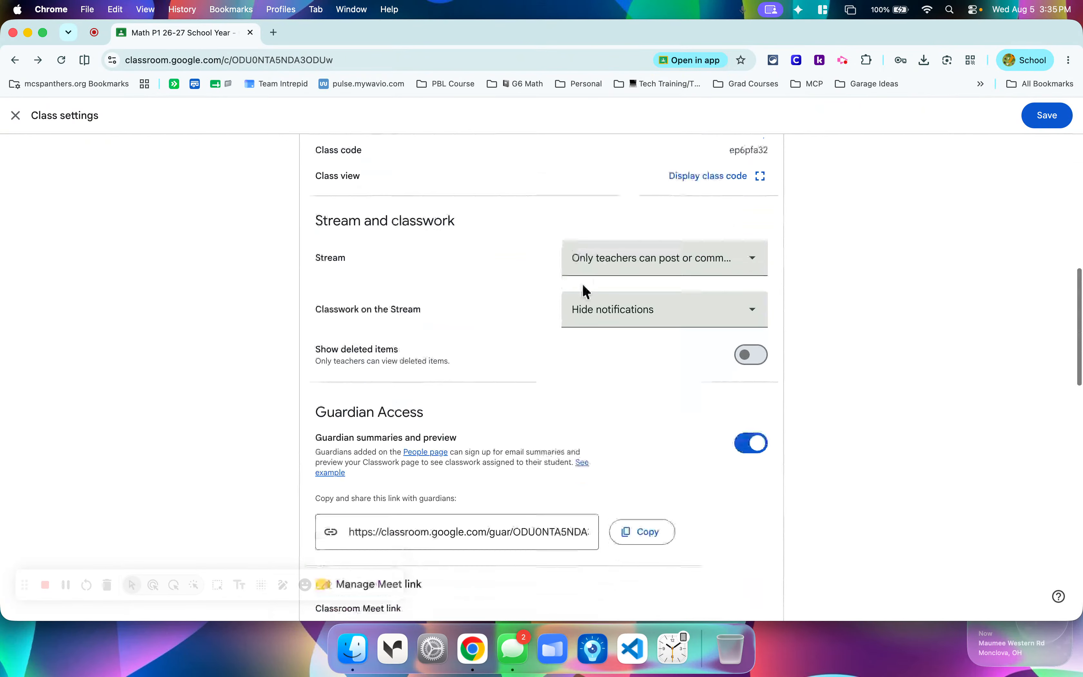
pyautogui.scroll(-15, 583, 289)
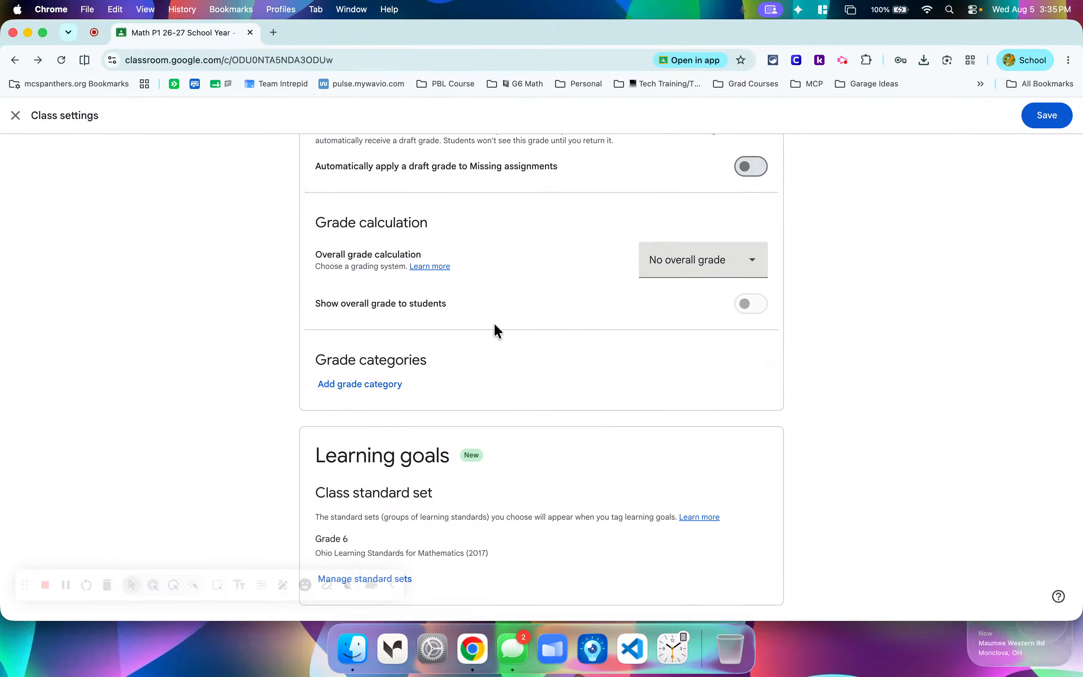
pyautogui.scroll(4, 496, 327)
pyautogui.scroll(1, 521, 306)
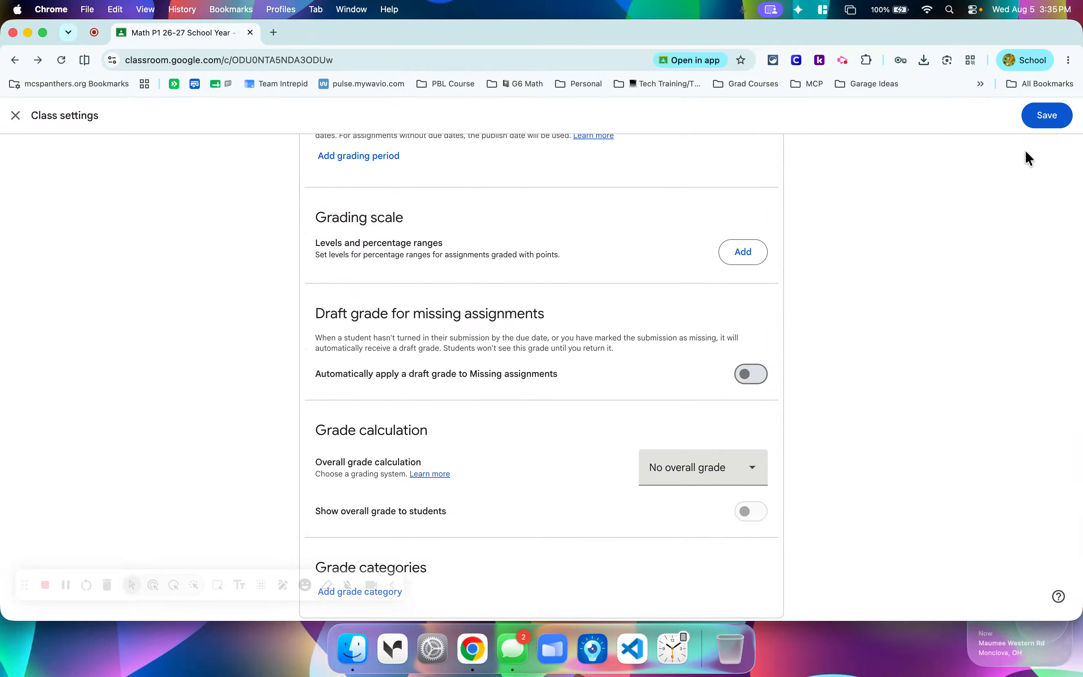
pyautogui.click(1051, 119)
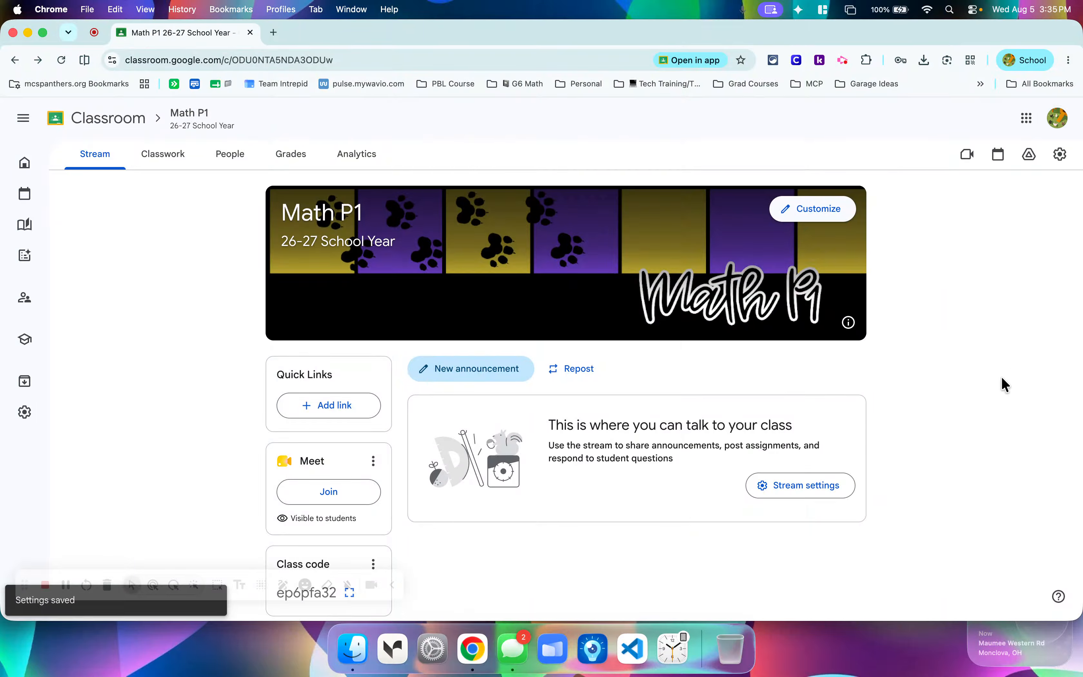
# Open the class's Classwork page and add a topic named "Week of Aug. 17-21".
pyautogui.click(162, 165)
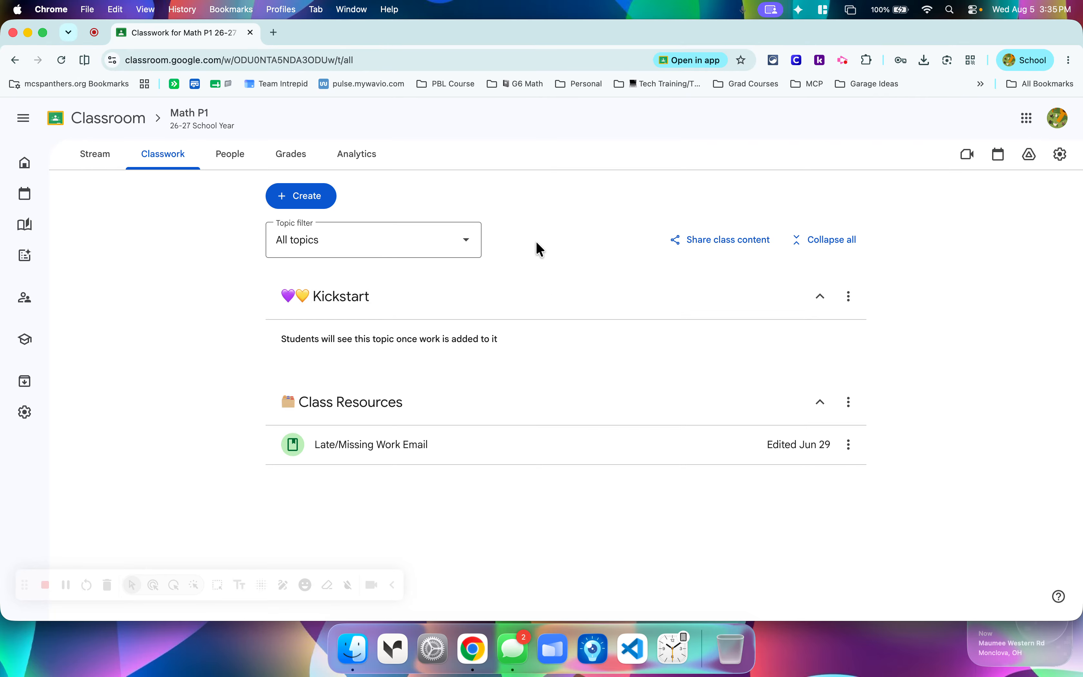
pyautogui.click(316, 209)
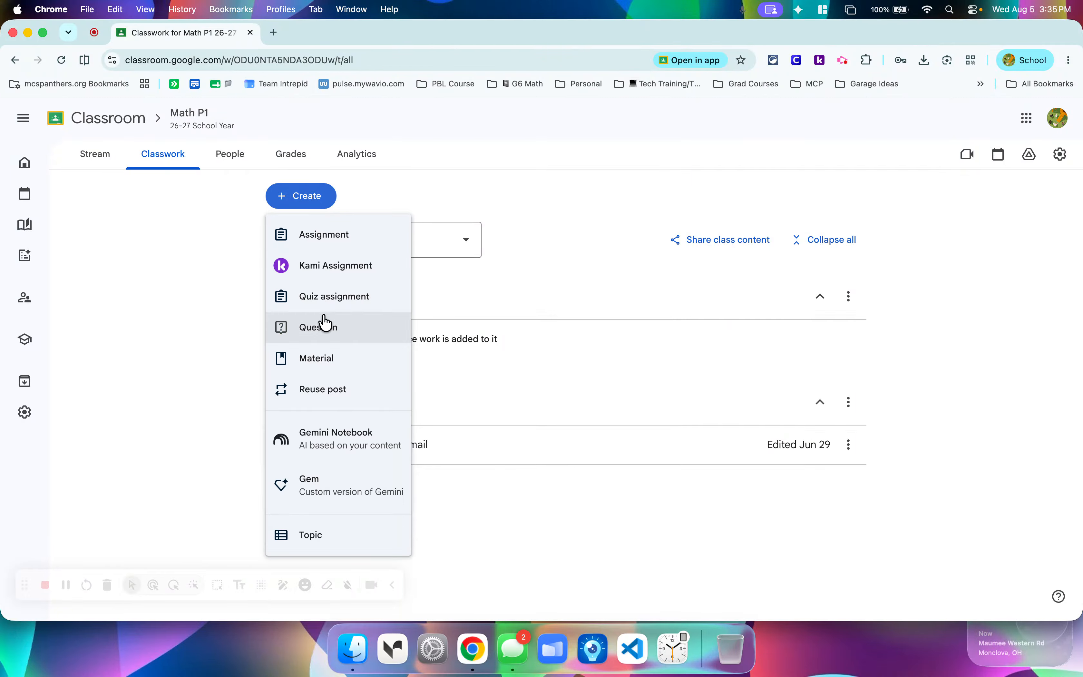
pyautogui.click(336, 540)
pyautogui.write('Week of')
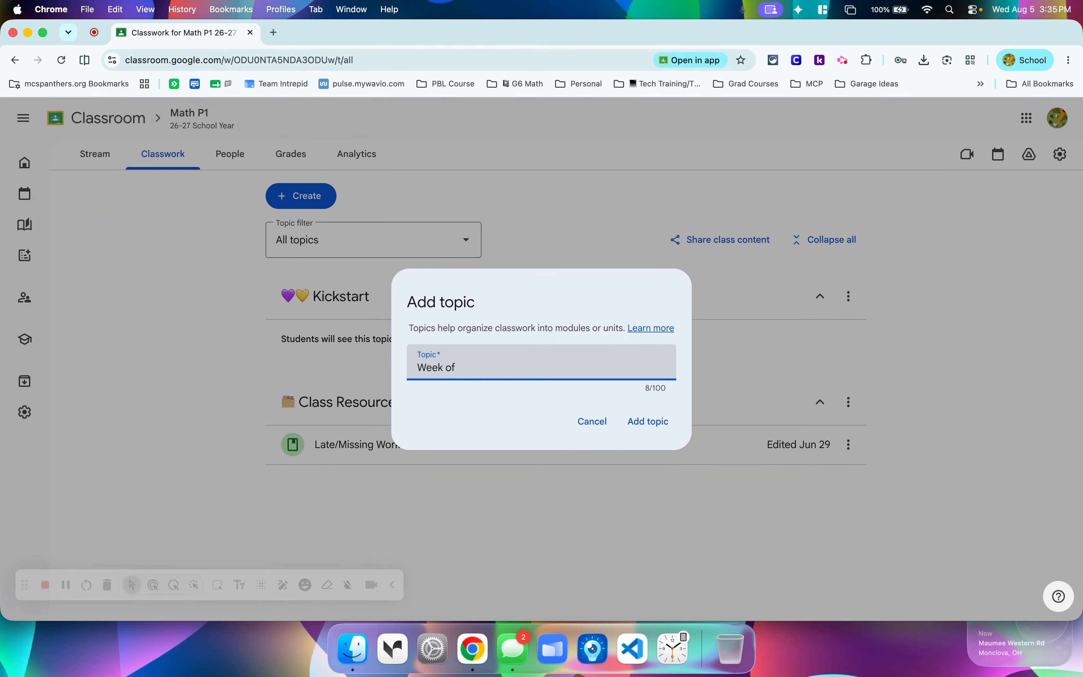
pyautogui.write(' Aug. 17-21')
pyautogui.click(649, 428)
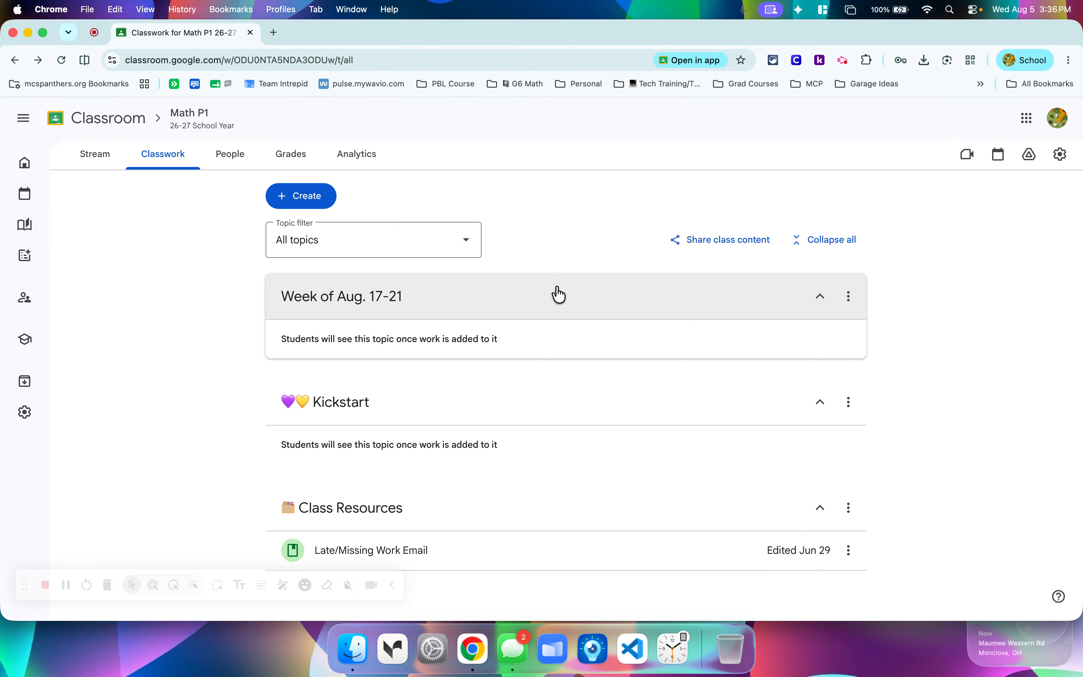
# Reorder the classwork topics so Class Resources comes first, Kickstart second and Week of Aug. 17-21 last.
pyautogui.moveTo(537, 406); pyautogui.dragTo(535, 327)
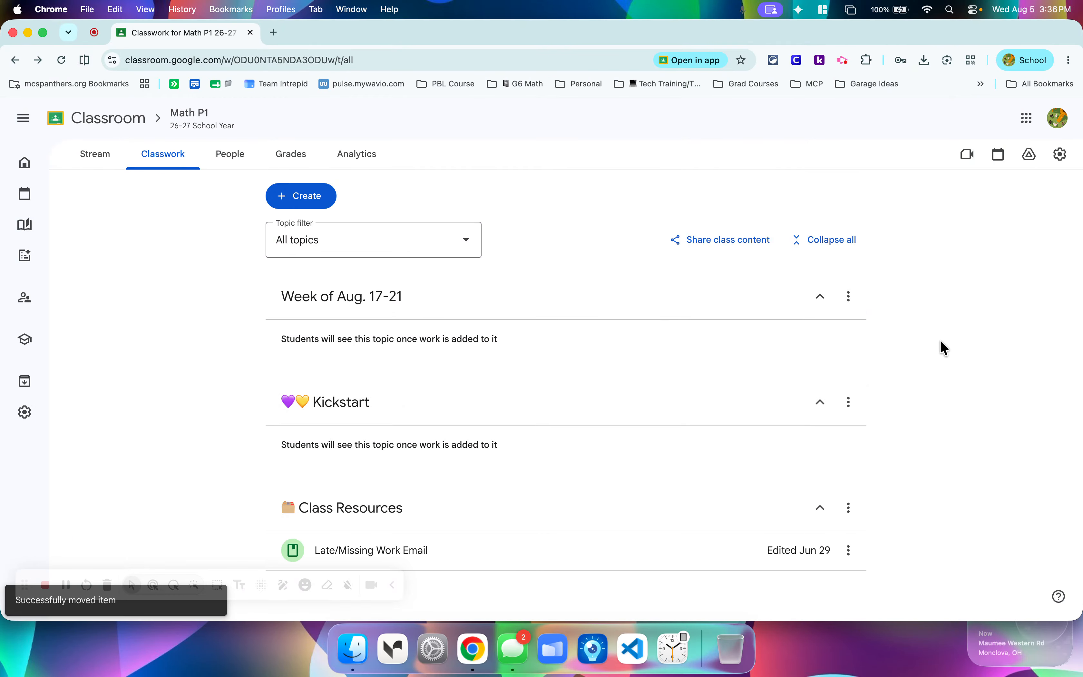
pyautogui.scroll(-1, 942, 341)
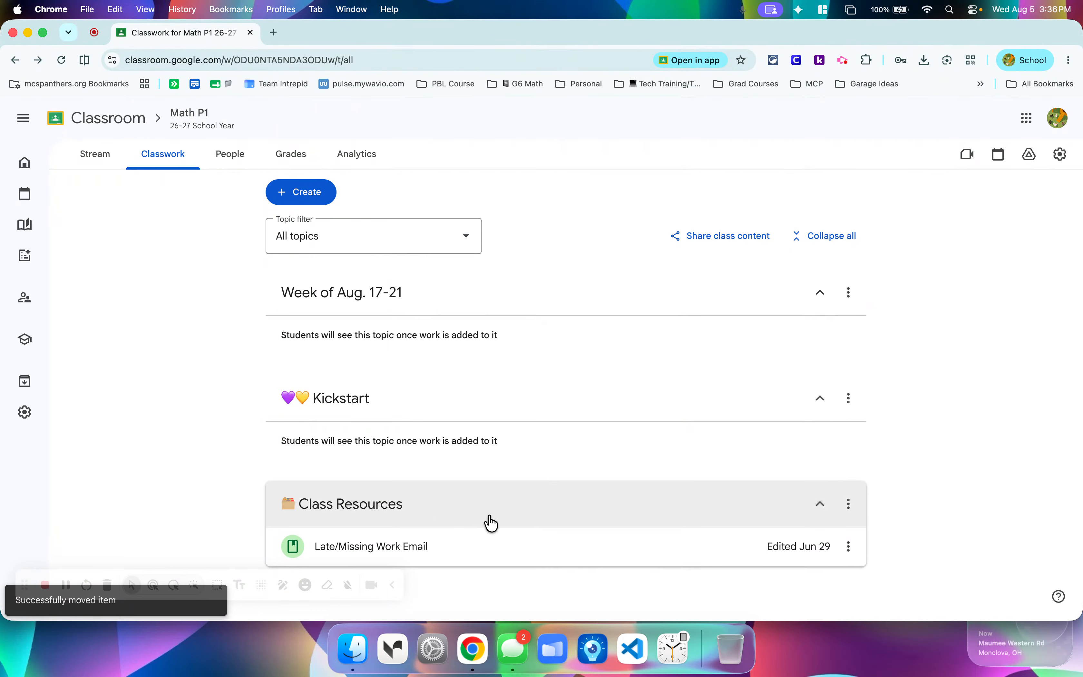
pyautogui.moveTo(491, 520); pyautogui.dragTo(491, 338)
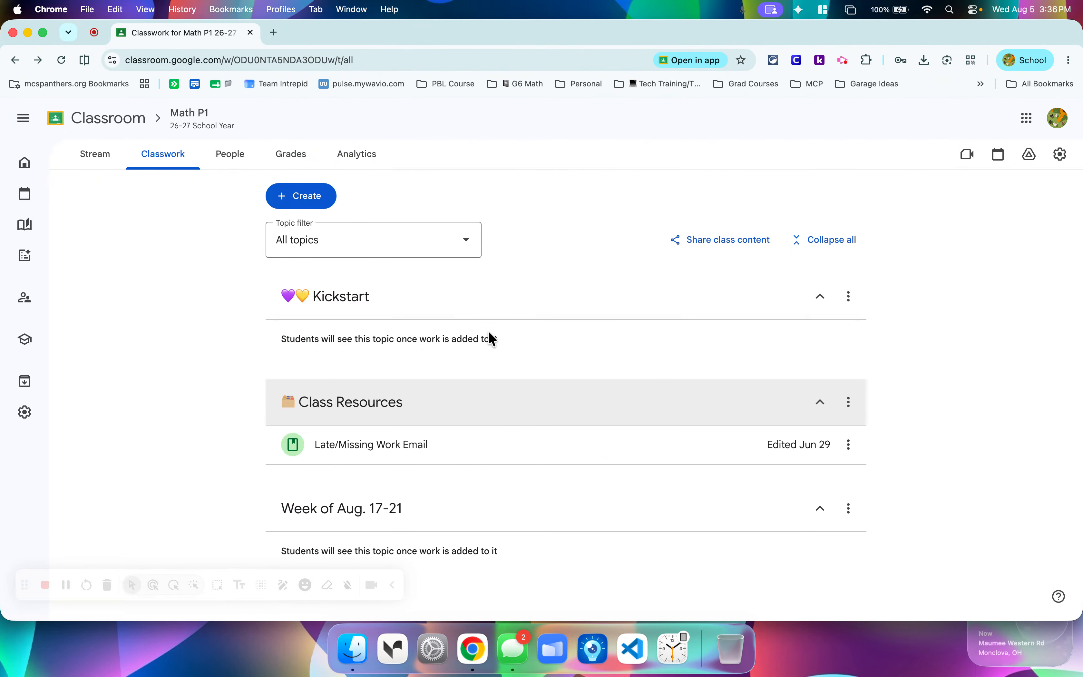
pyautogui.moveTo(518, 411); pyautogui.dragTo(520, 327)
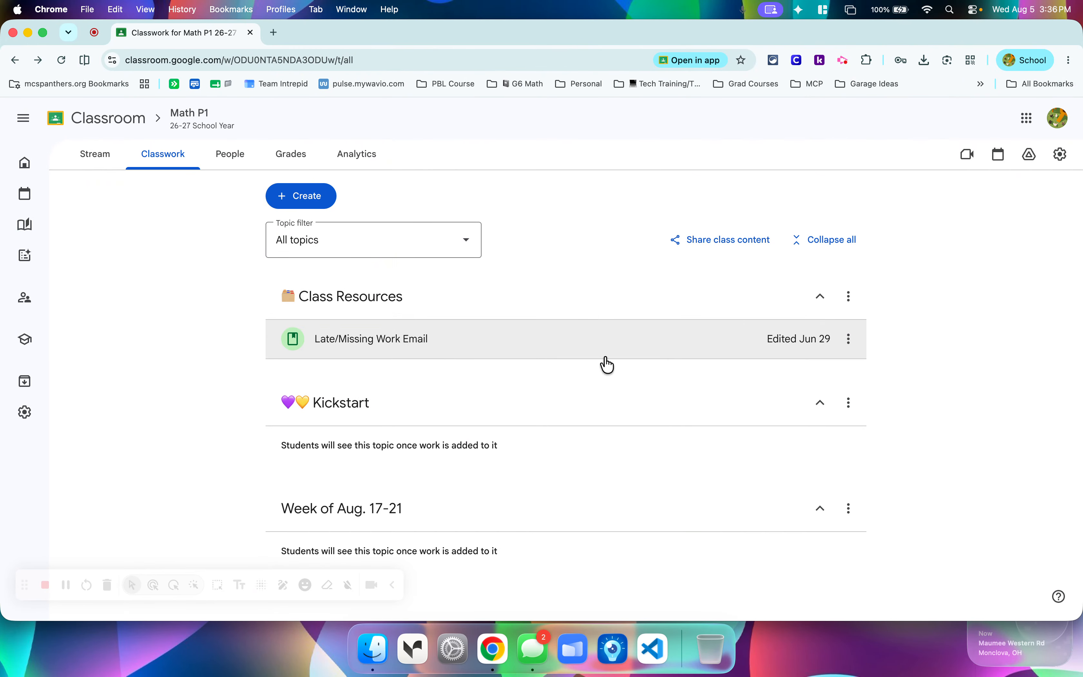
# Add another classwork topic named "Week of Aug. 24-28".
pyautogui.click(301, 196)
pyautogui.click(348, 539)
pyautogui.write('Week of Aug.')
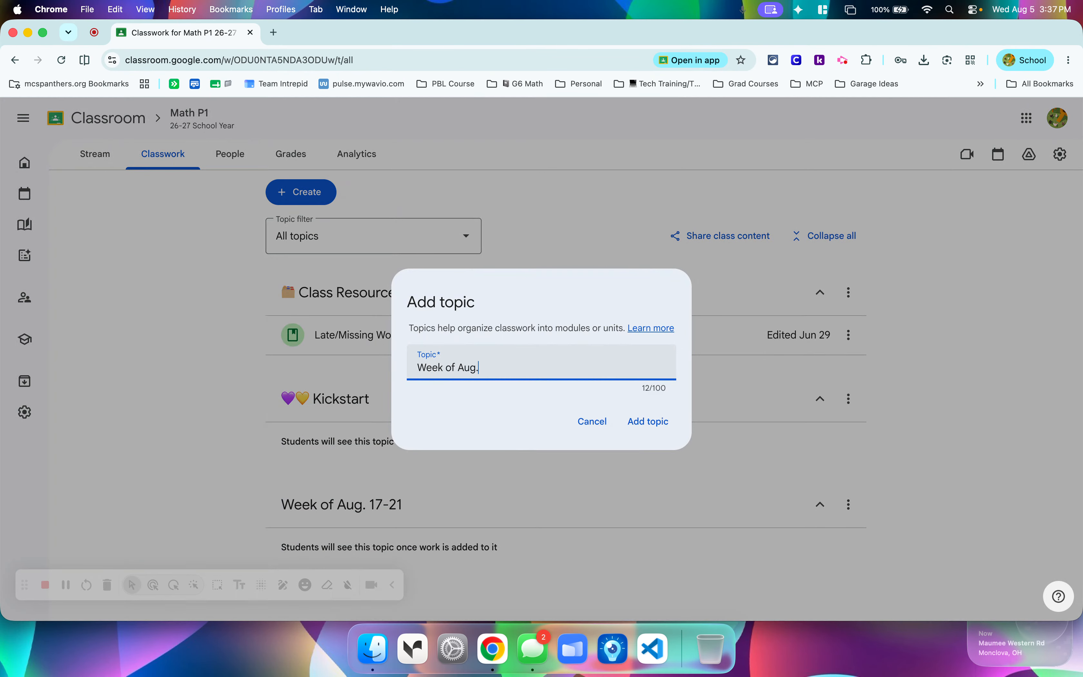
pyautogui.write(' 24-28')
pyautogui.click(648, 424)
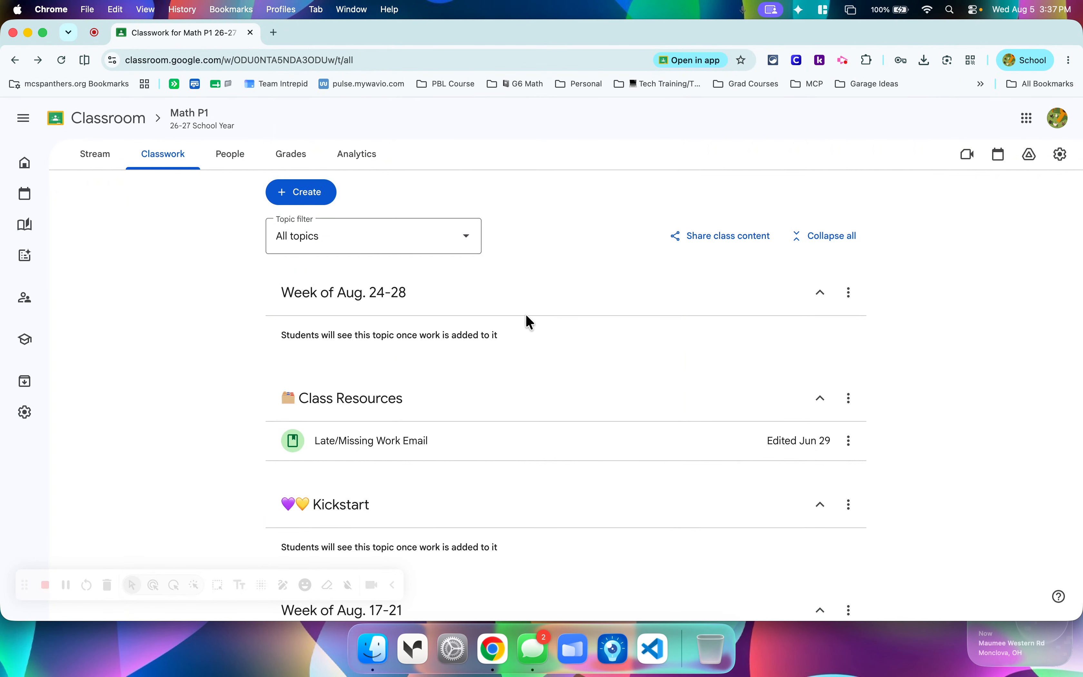
# Reorder the topics to Class Resources, Week of Aug. 24-28, Week of Aug. 17-21, Kickstart.
pyautogui.moveTo(572, 304); pyautogui.dragTo(592, 358)
pyautogui.moveTo(525, 546); pyautogui.dragTo(535, 441)
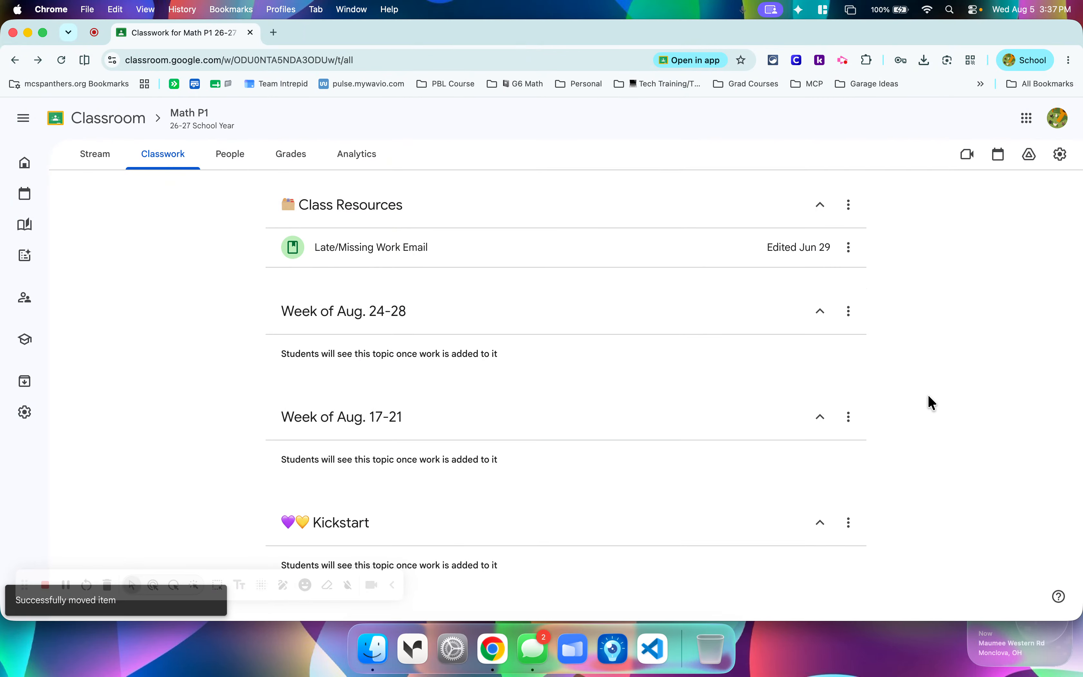
pyautogui.scroll(3, 929, 396)
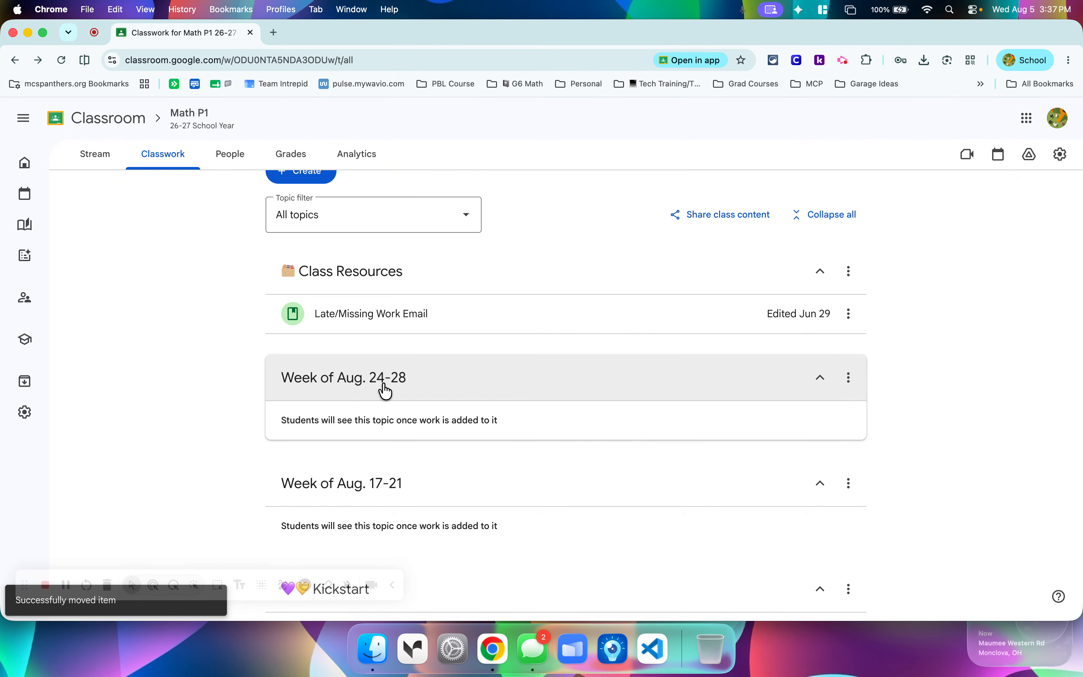
pyautogui.scroll(-3, 383, 519)
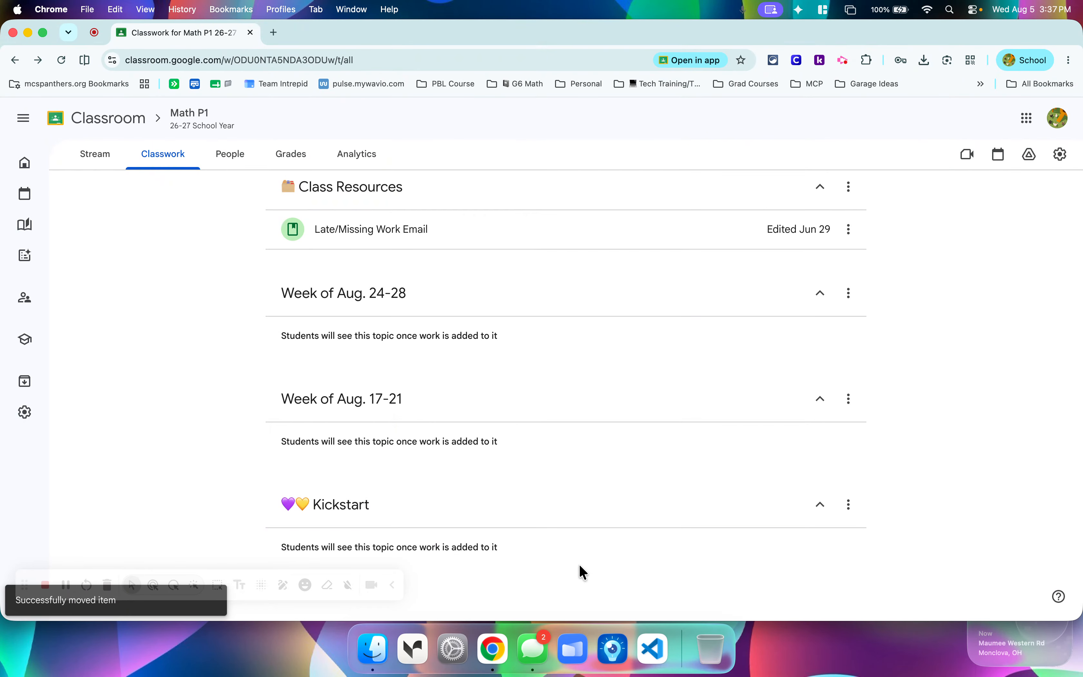
# Collapse all topics, and expand and re-collapse Week of Aug. 17-21 and Class Resources individually.
pyautogui.scroll(3, 579, 566)
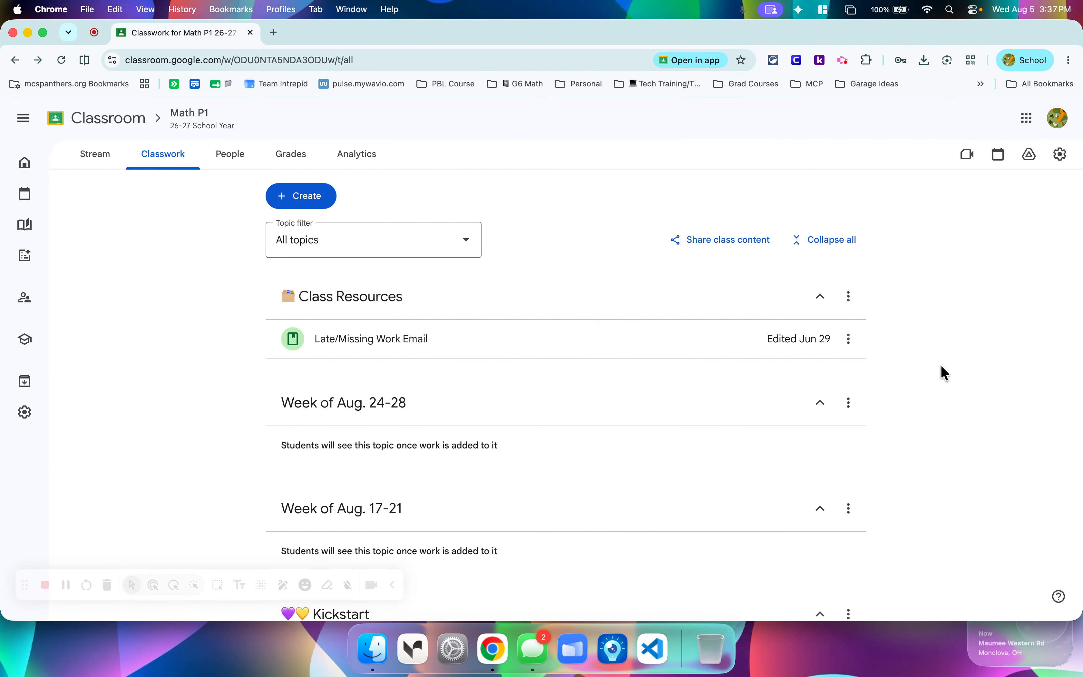
pyautogui.click(833, 240)
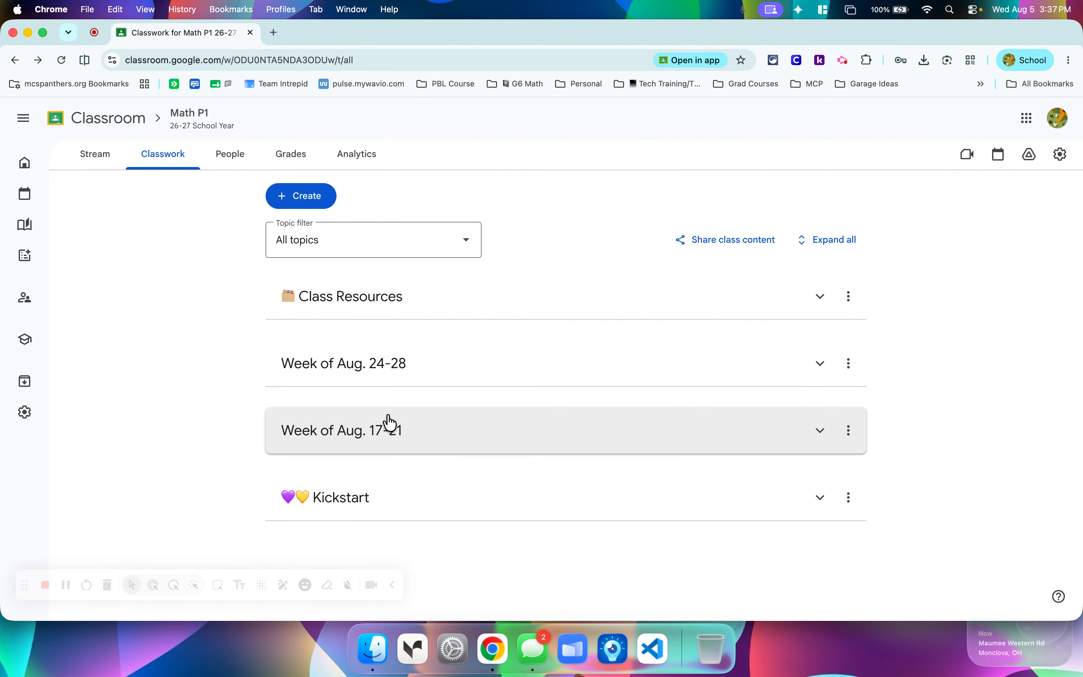
pyautogui.click(363, 441)
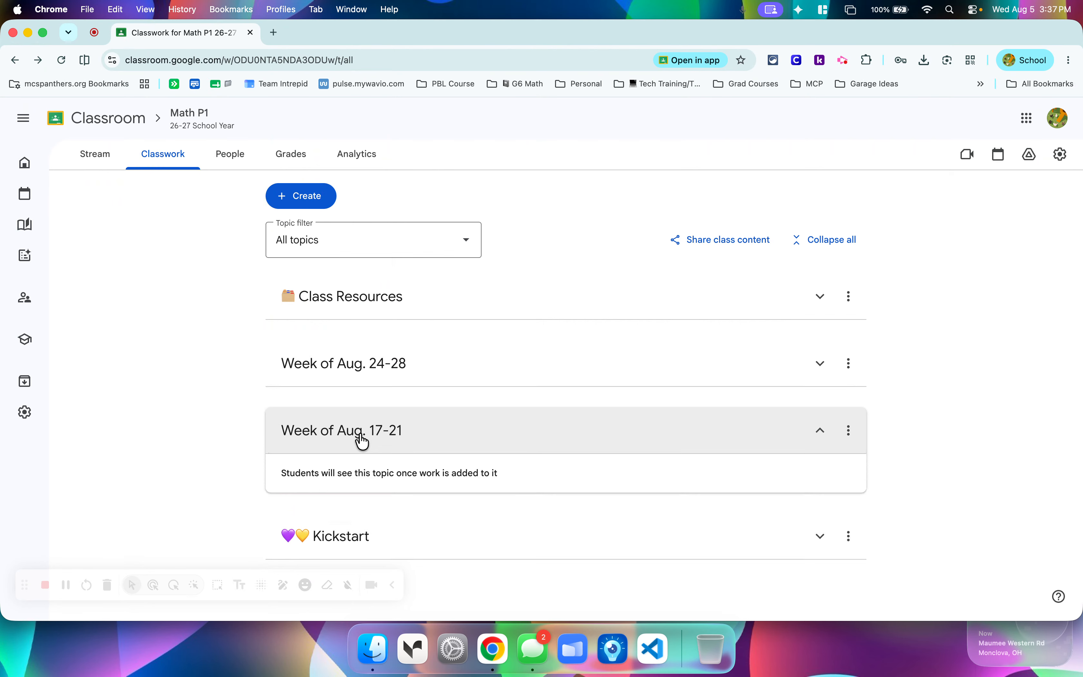
pyautogui.click(363, 441)
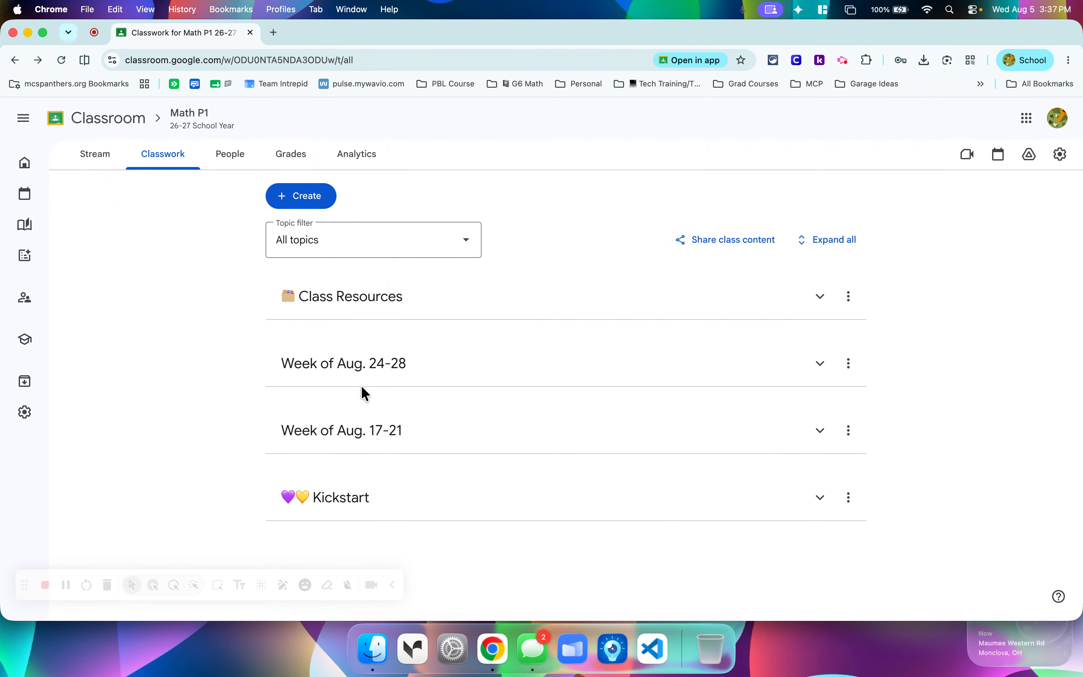
pyautogui.click(362, 296)
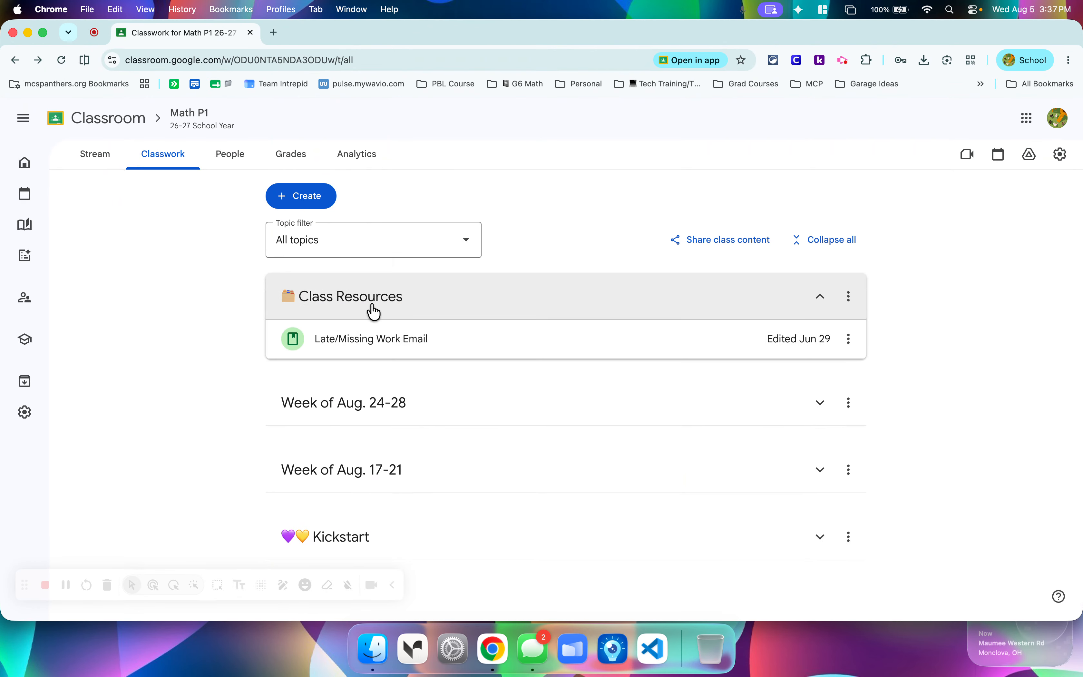
pyautogui.click(365, 296)
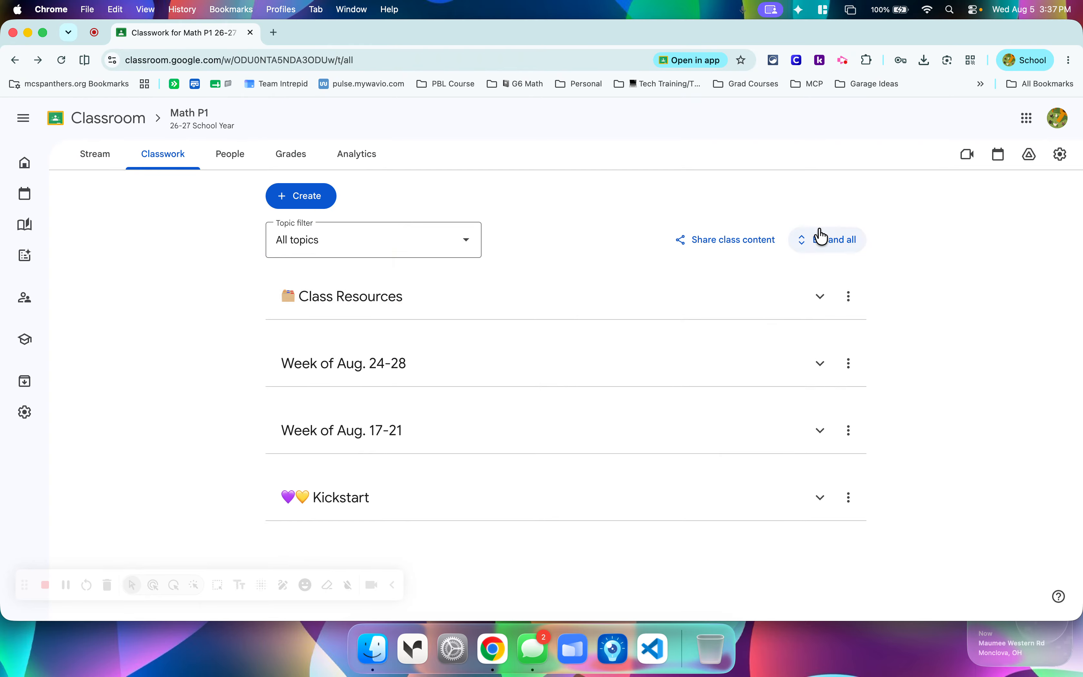
# Expand all classwork topics and collapse only Class Resources.
pyautogui.click(814, 242)
pyautogui.click(817, 244)
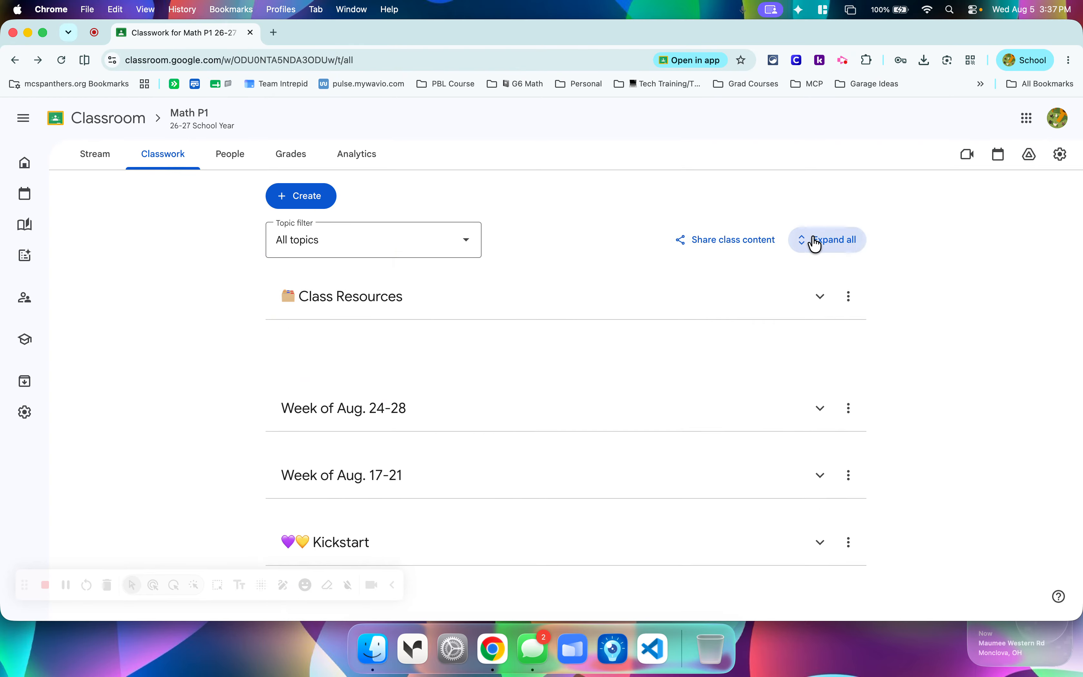
pyautogui.click(853, 249)
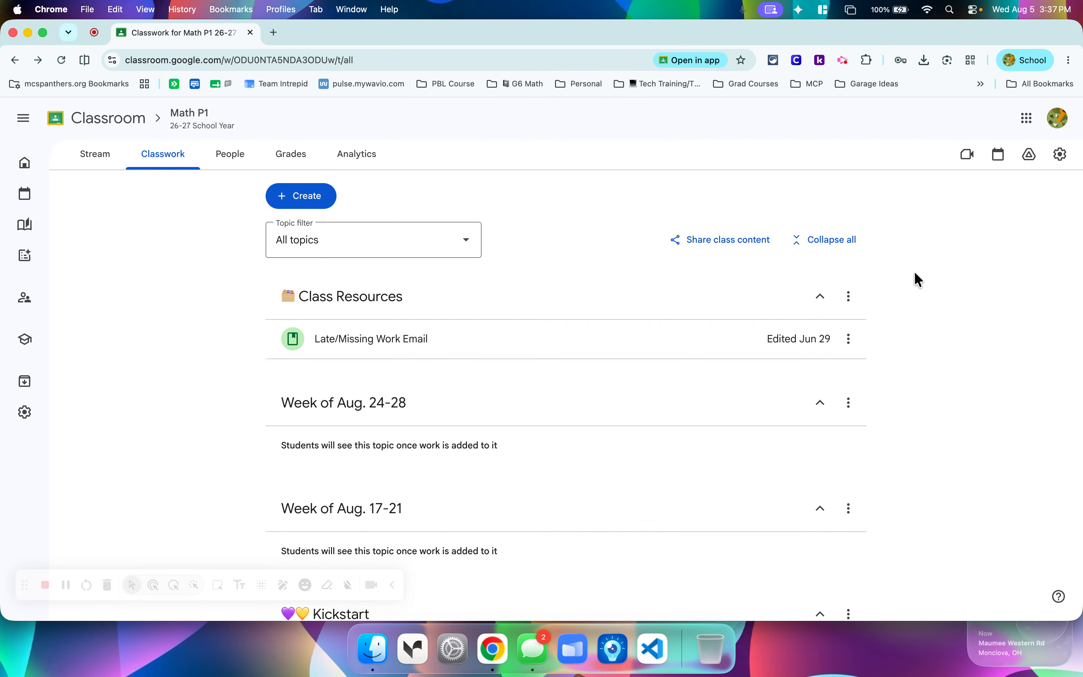
pyautogui.scroll(-3, 919, 280)
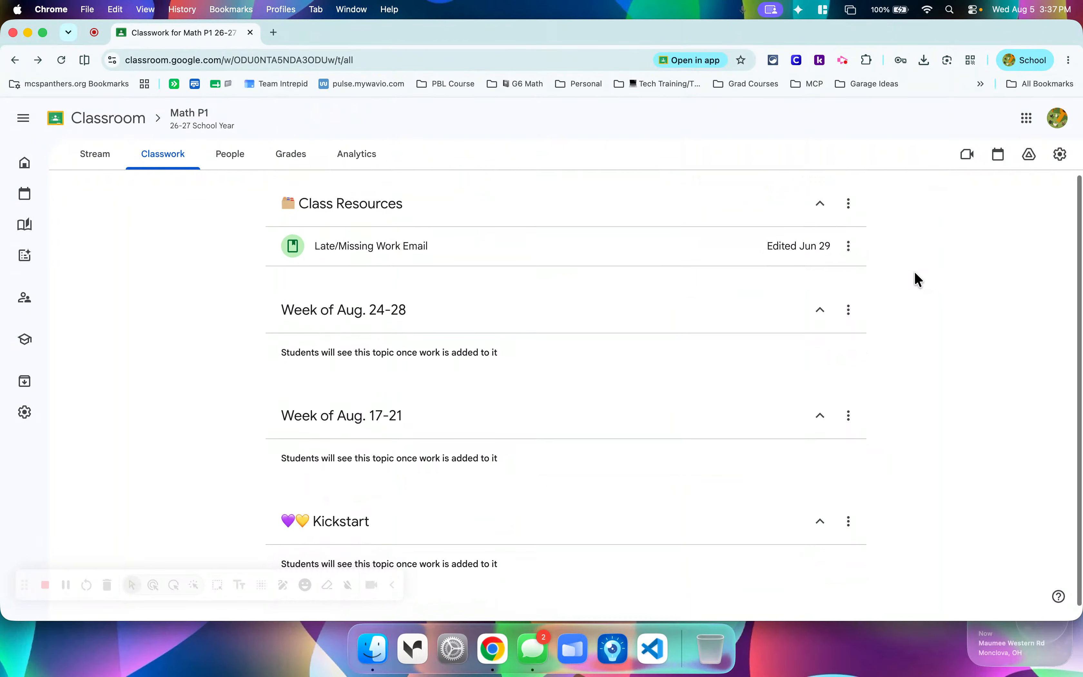
pyautogui.click(820, 206)
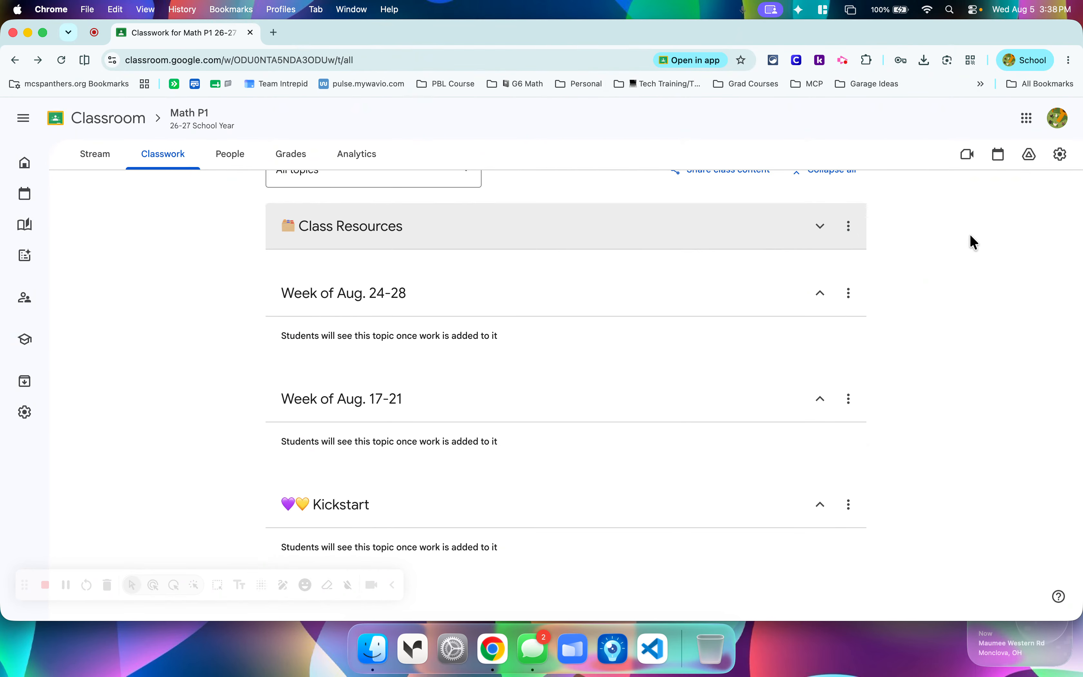
# Delete the Week of Aug. 24-28 topic from the Classwork page.
pyautogui.scroll(3, 940, 289)
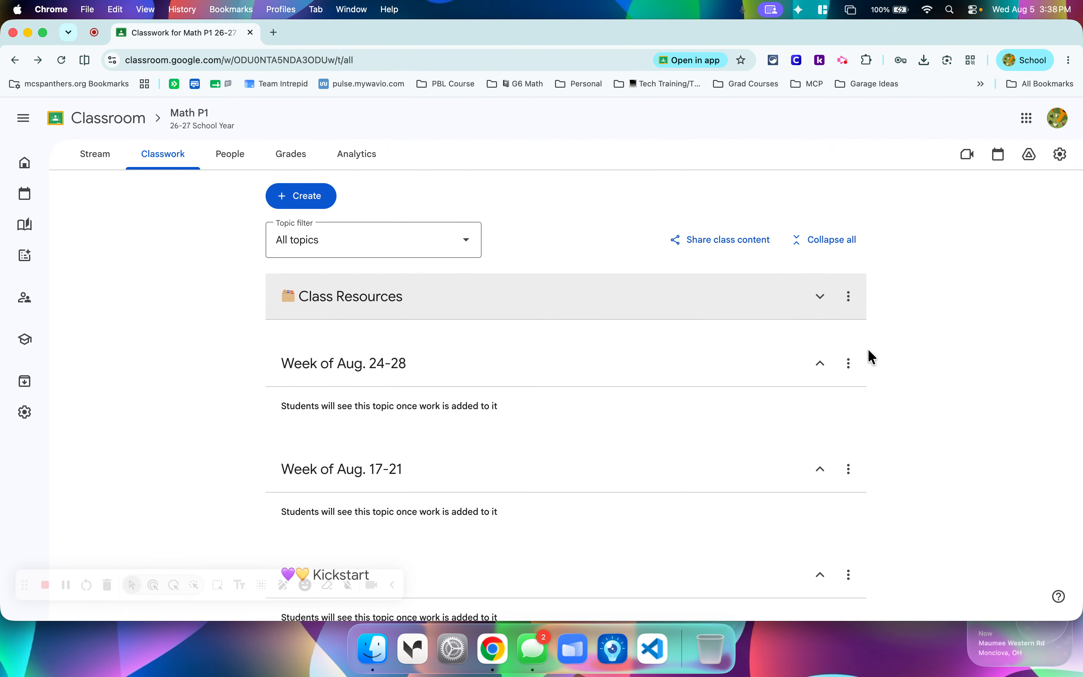
pyautogui.click(850, 365)
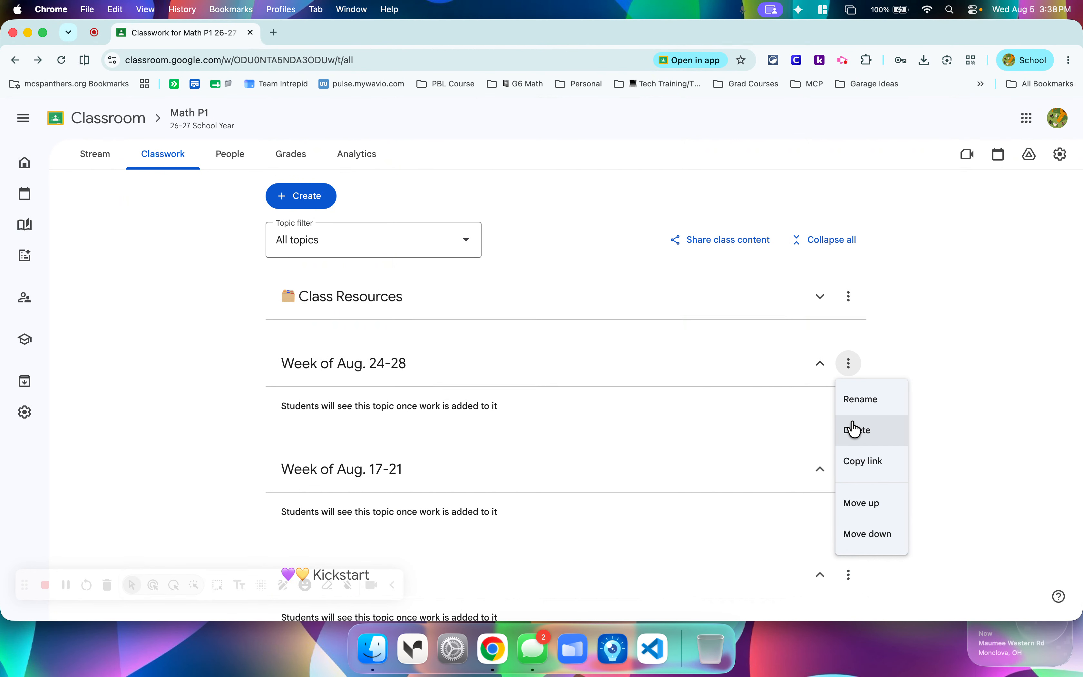
pyautogui.click(856, 430)
pyautogui.click(620, 405)
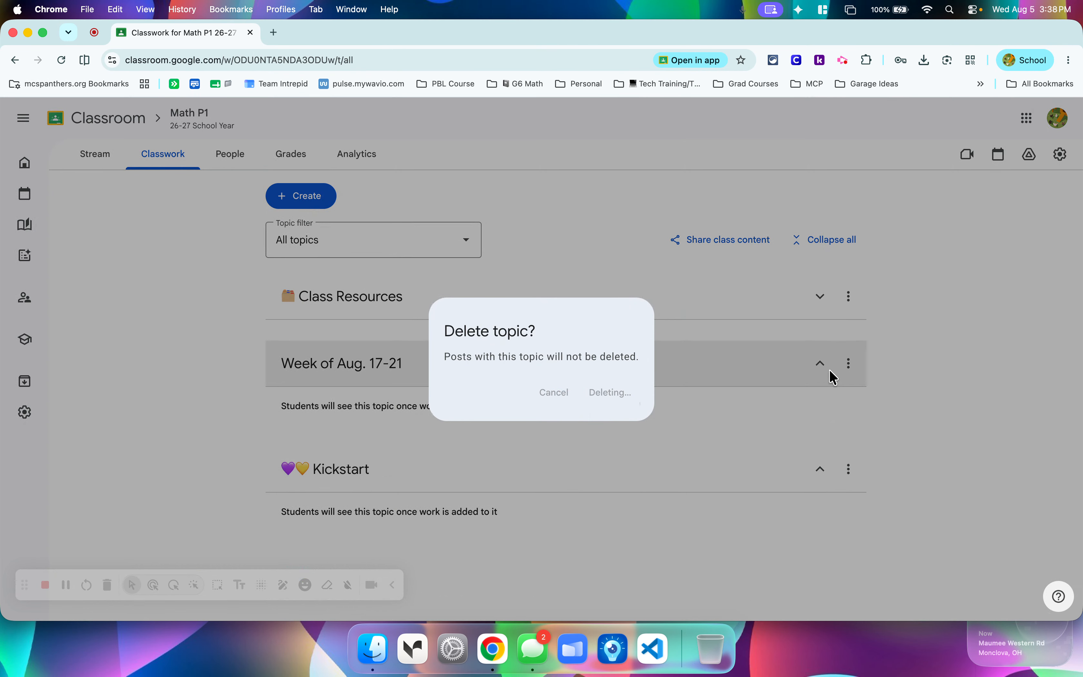
# Delete the Week of Aug. 17-21 topic from the Classwork page.
pyautogui.click(849, 365)
pyautogui.click(859, 444)
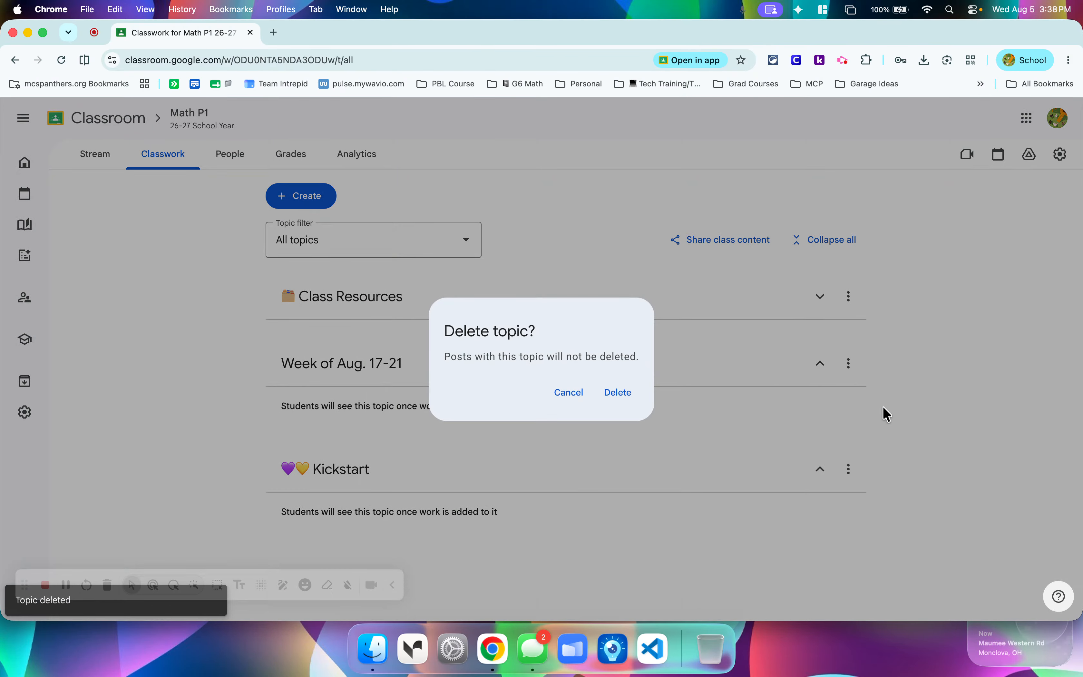
pyautogui.click(614, 398)
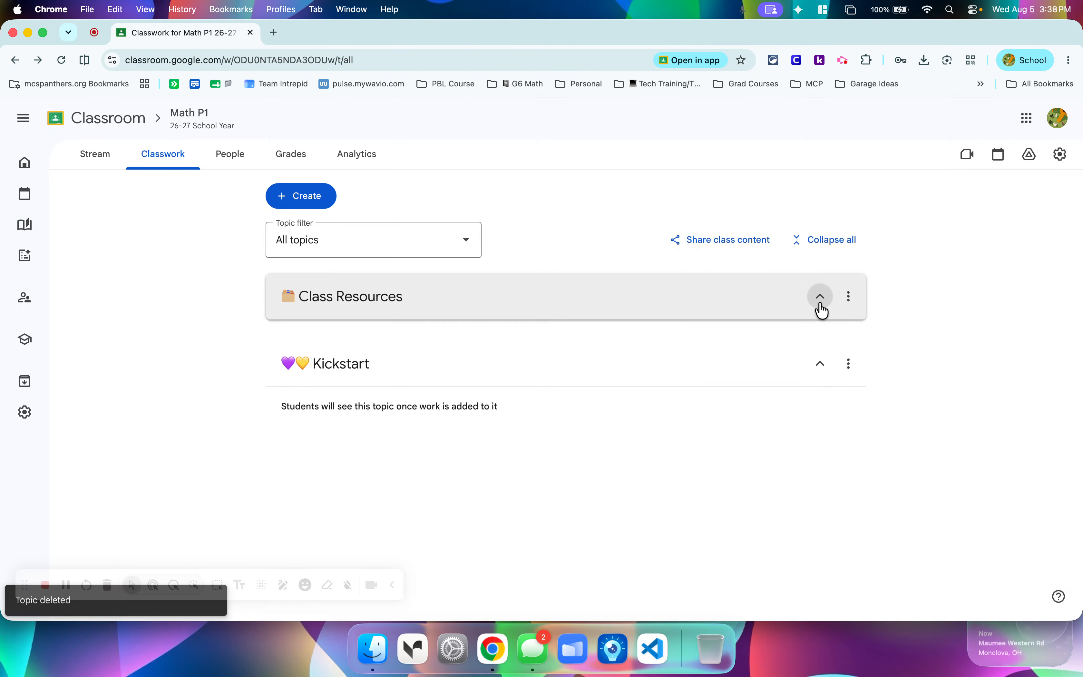
# Expand the Class Resources topic and view the choices in the topic filter without changing the filter.
pyautogui.click(820, 296)
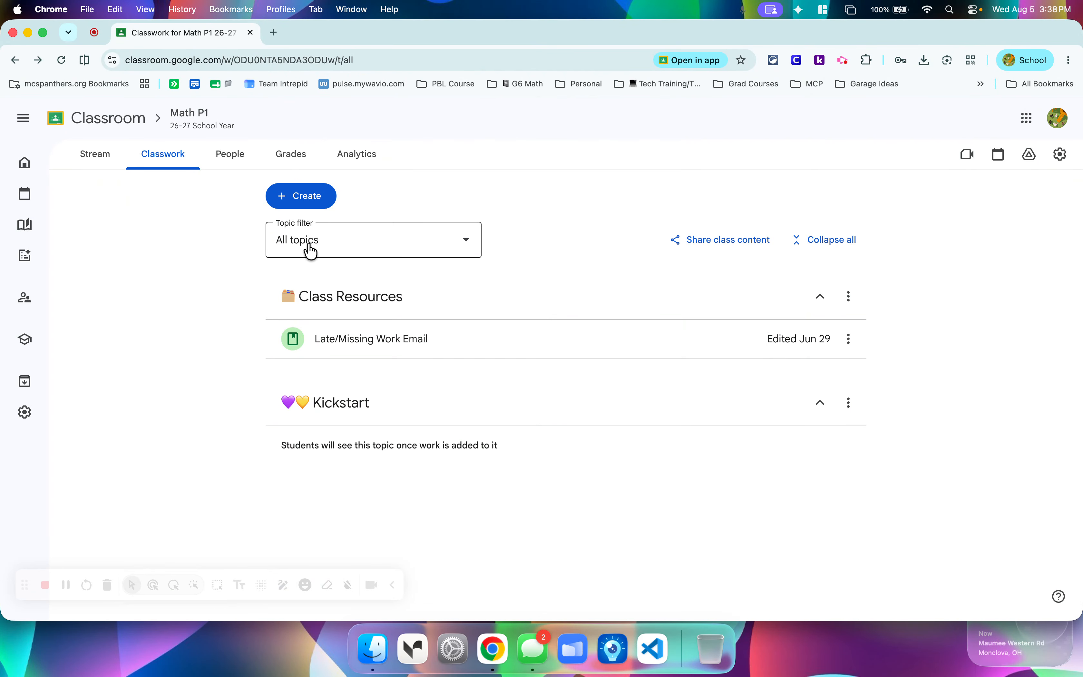
pyautogui.click(335, 246)
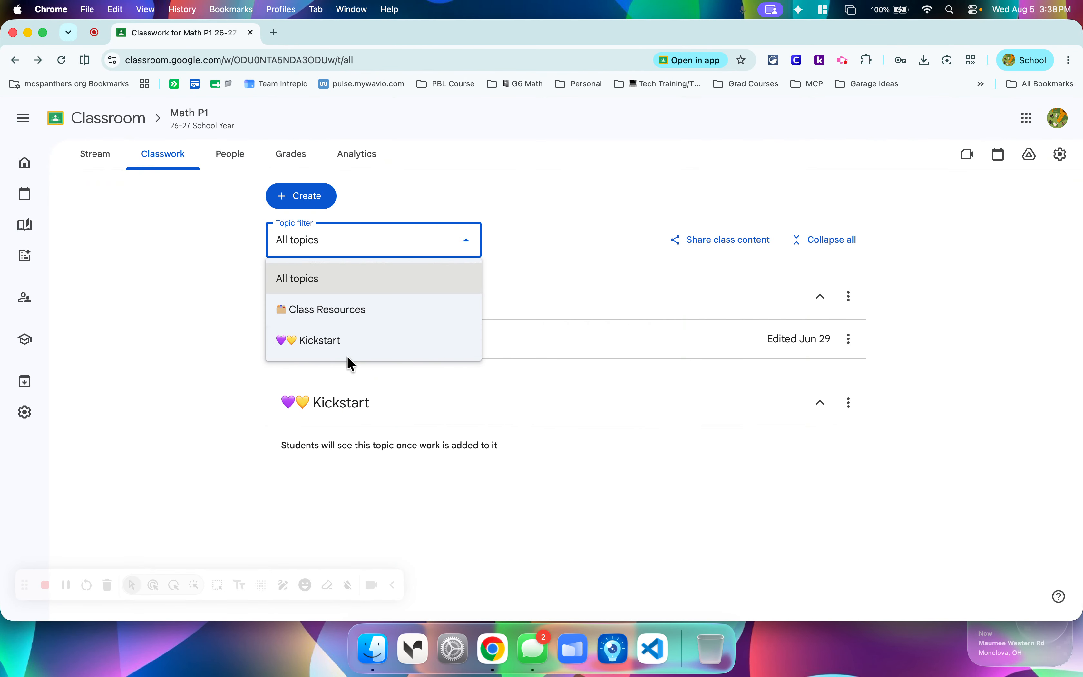
pyautogui.click(552, 241)
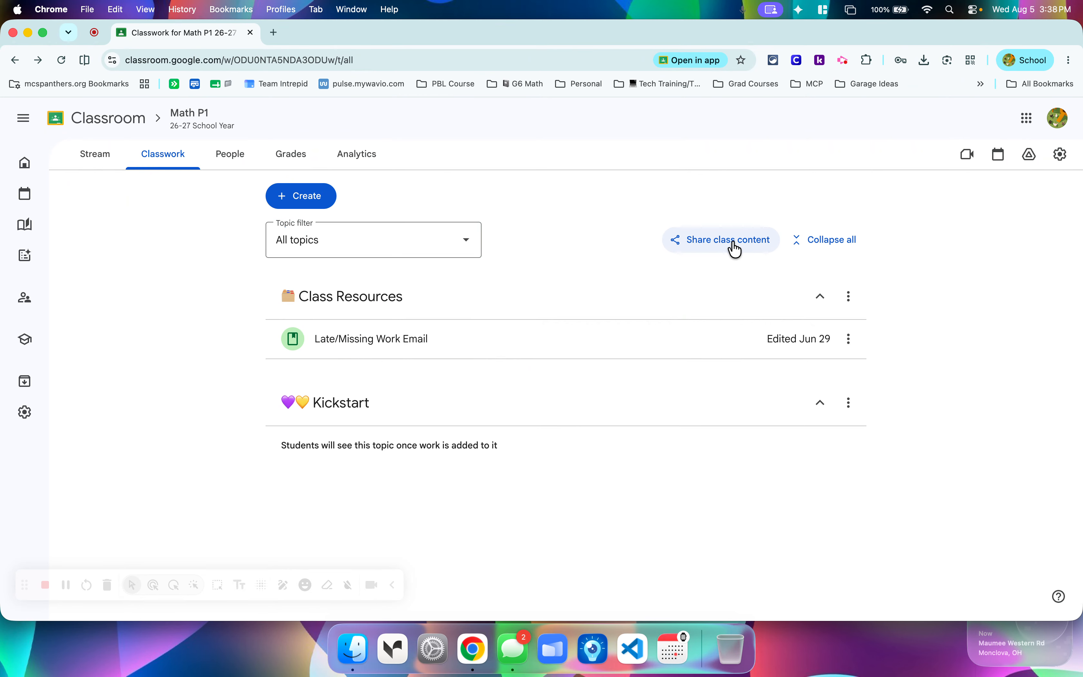
# Allow teachers to access the Classwork page via link and preview the shared page.
pyautogui.click(734, 246)
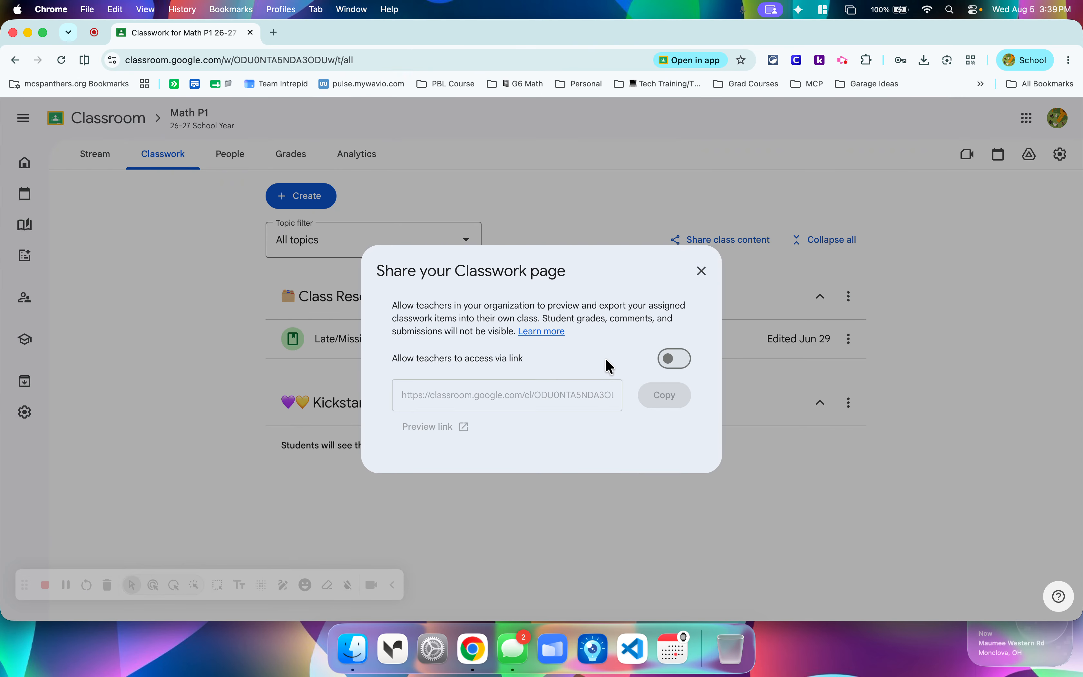
pyautogui.click(674, 358)
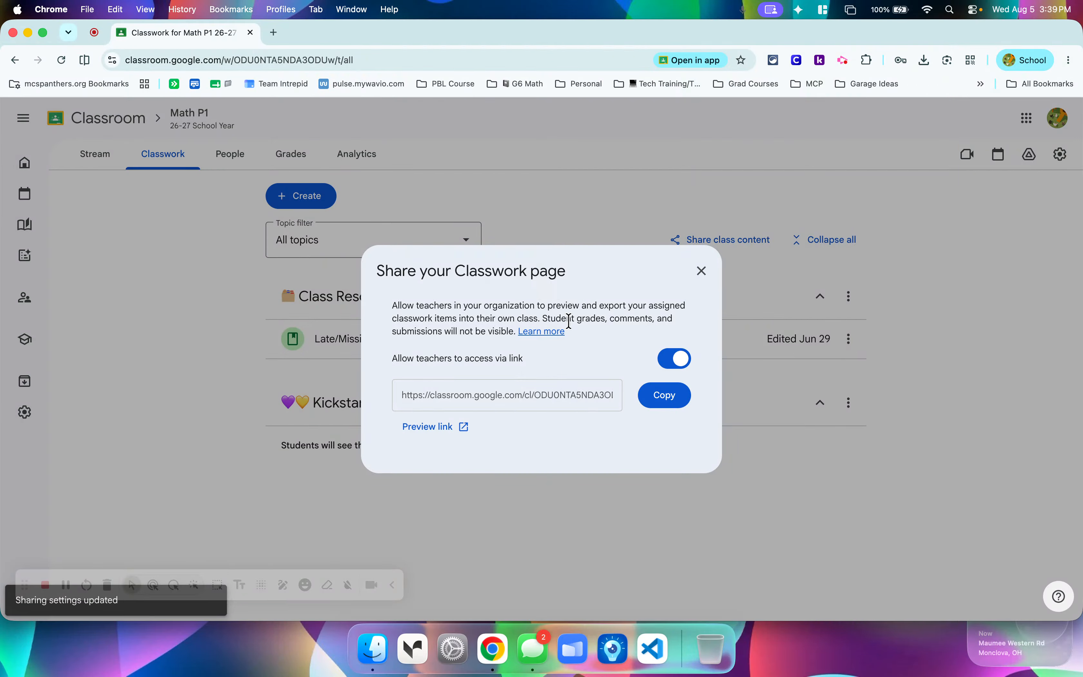
pyautogui.click(449, 435)
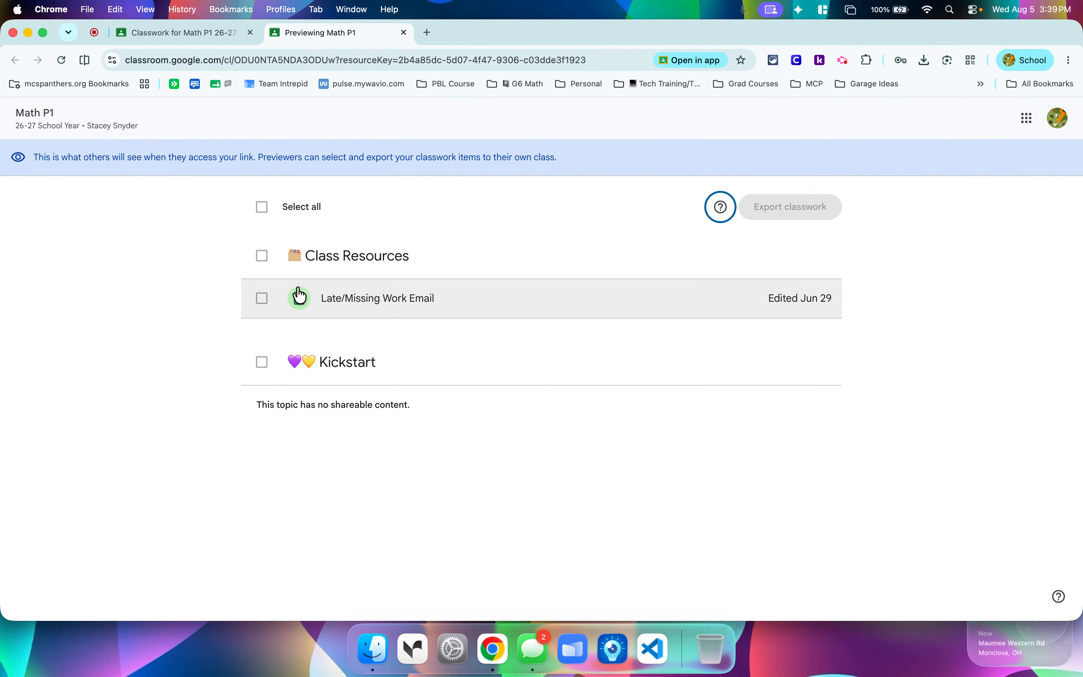
# Try to select Class Resources, Late/Missing Work Email and all items for export in the shared class preview.
pyautogui.click(262, 258)
pyautogui.click(262, 299)
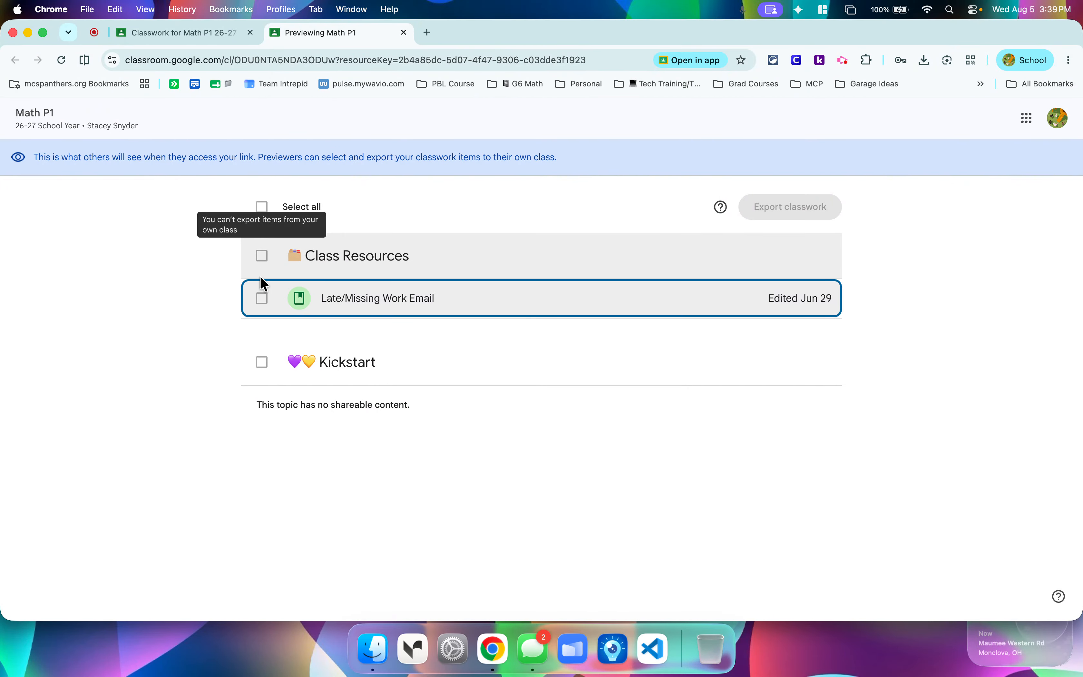
pyautogui.click(264, 212)
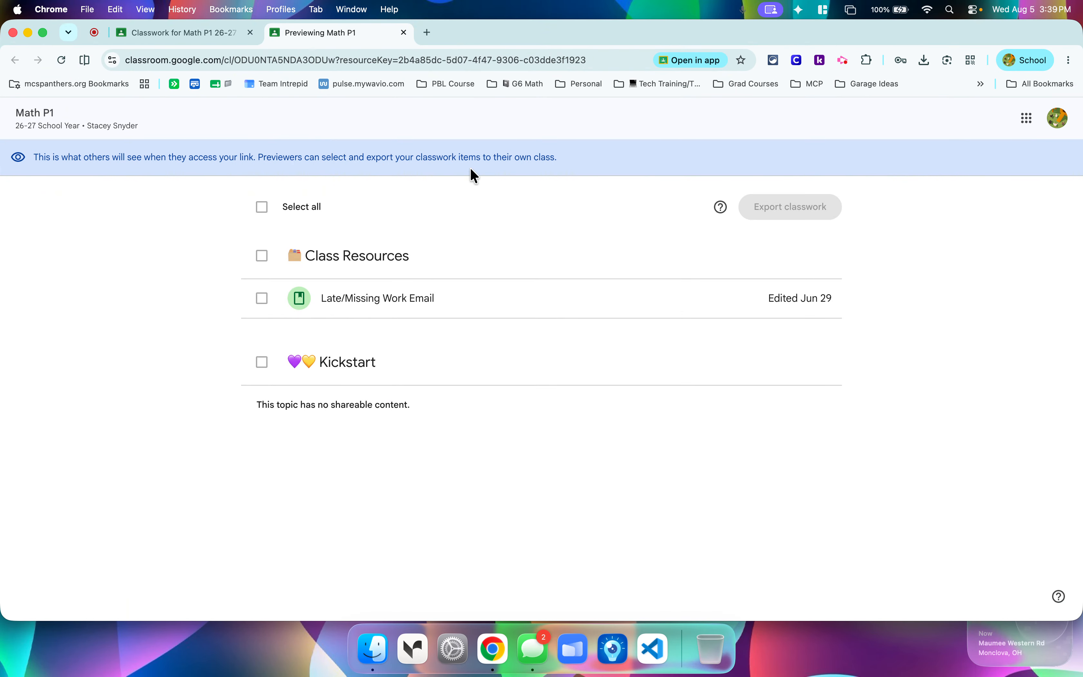
# Close the shared class preview and turn off teacher access via link for the Classwork page.
pyautogui.click(403, 33)
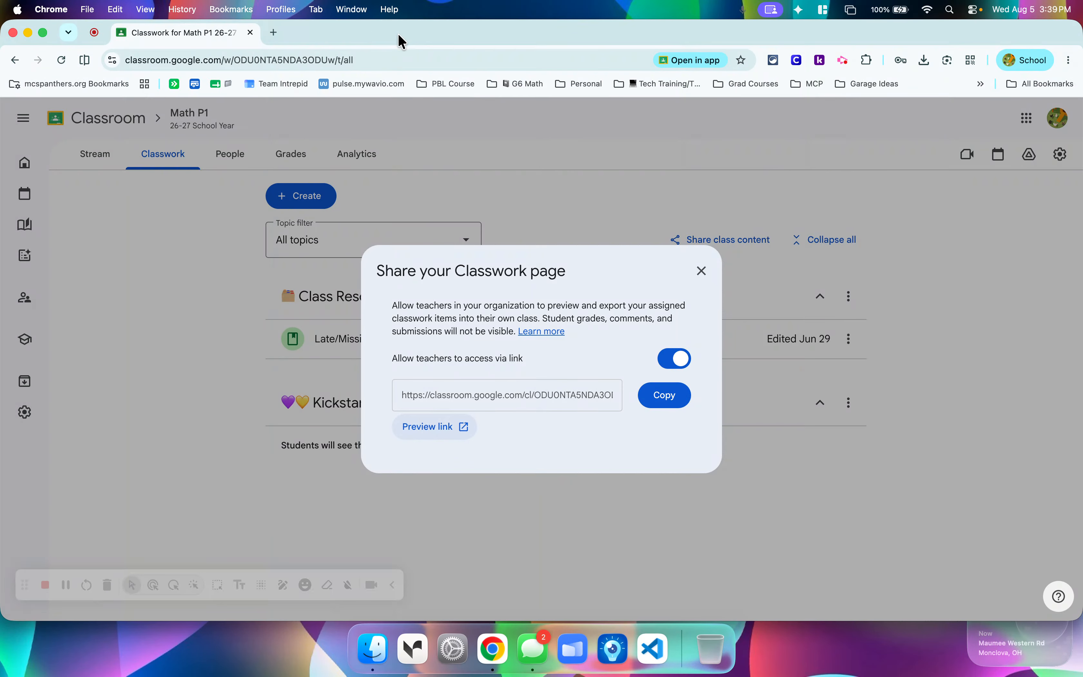
pyautogui.click(673, 365)
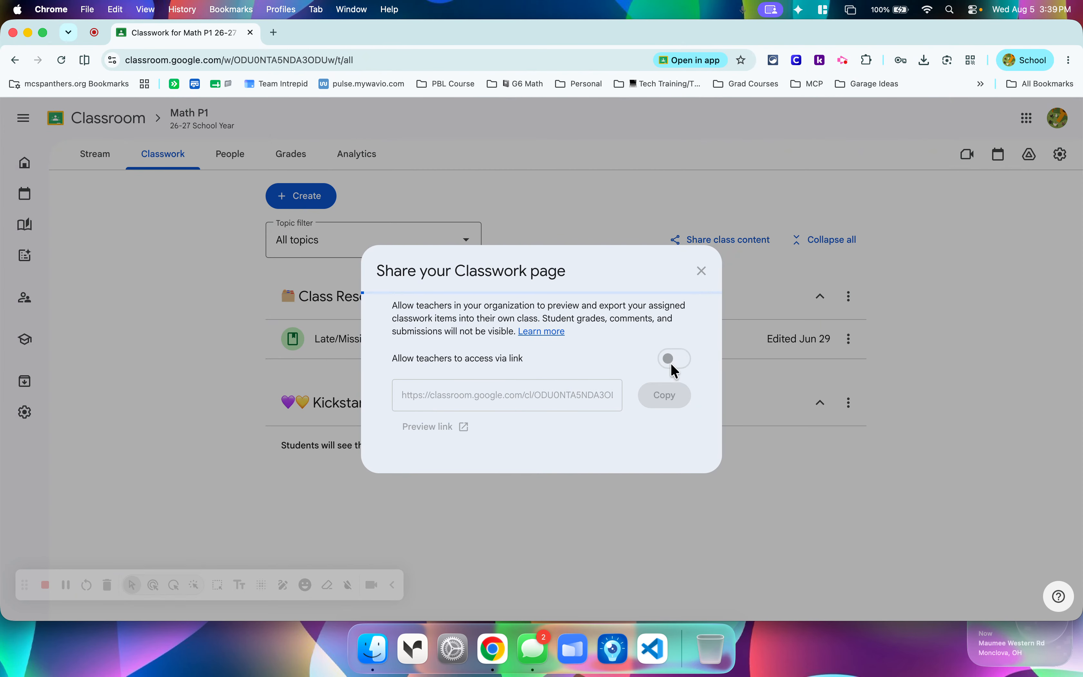
pyautogui.click(701, 271)
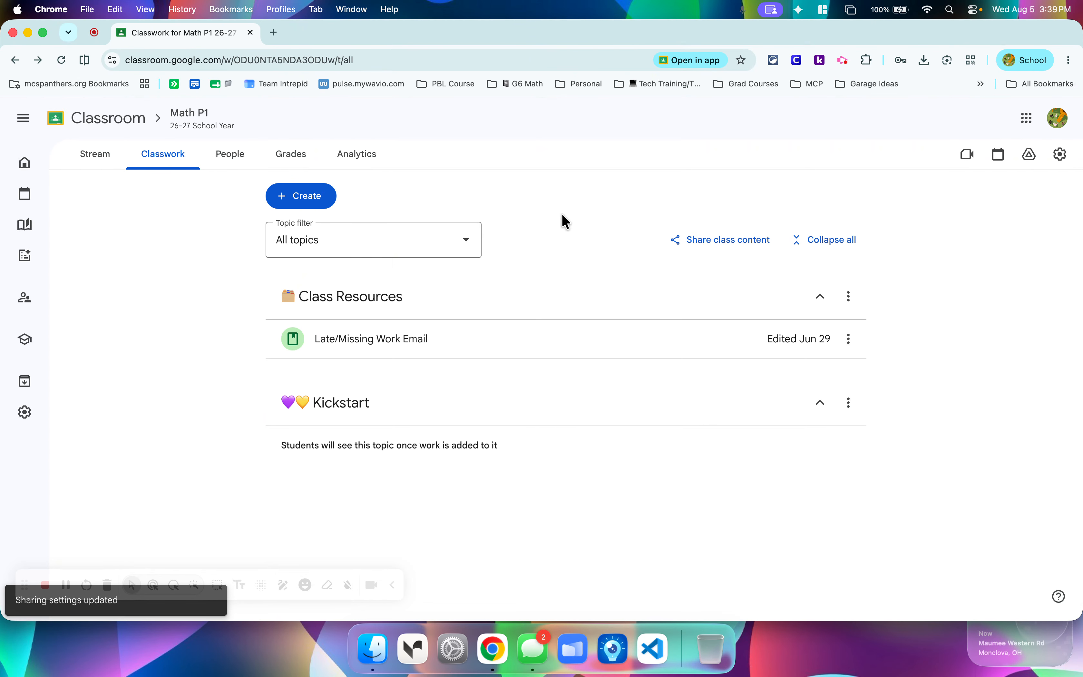
# Start a new assignment and tag it with the Grade 6 ratio standards 6.RP.1 and 6.RP.2 from the Ohio Learning Standards for Mathematics (2017).
pyautogui.click(323, 202)
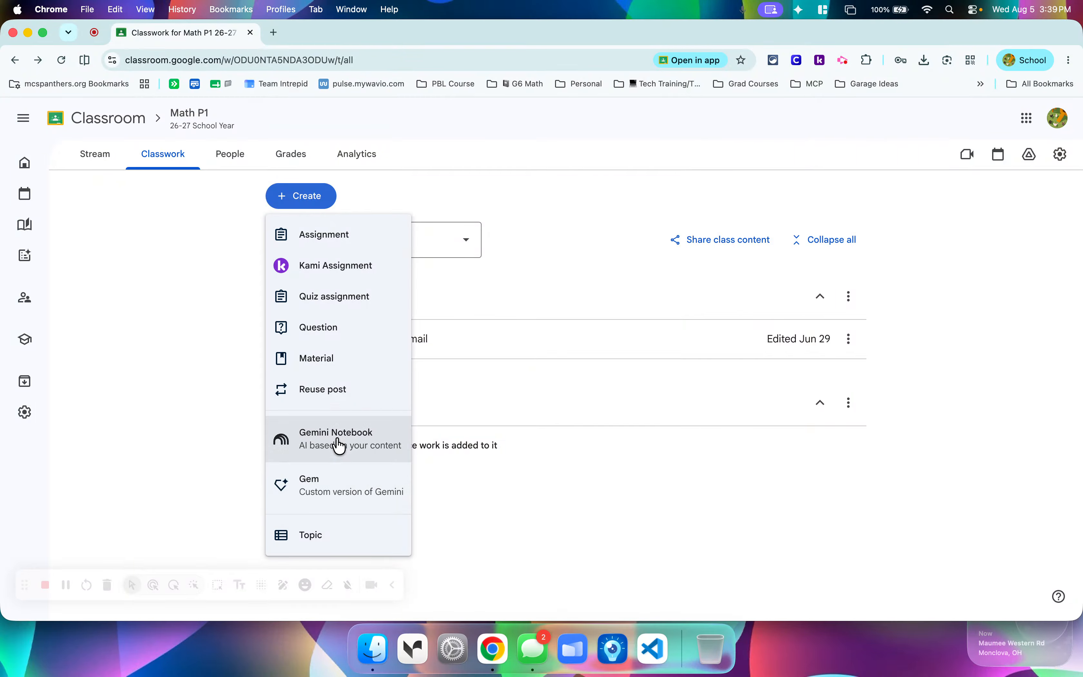
pyautogui.click(336, 244)
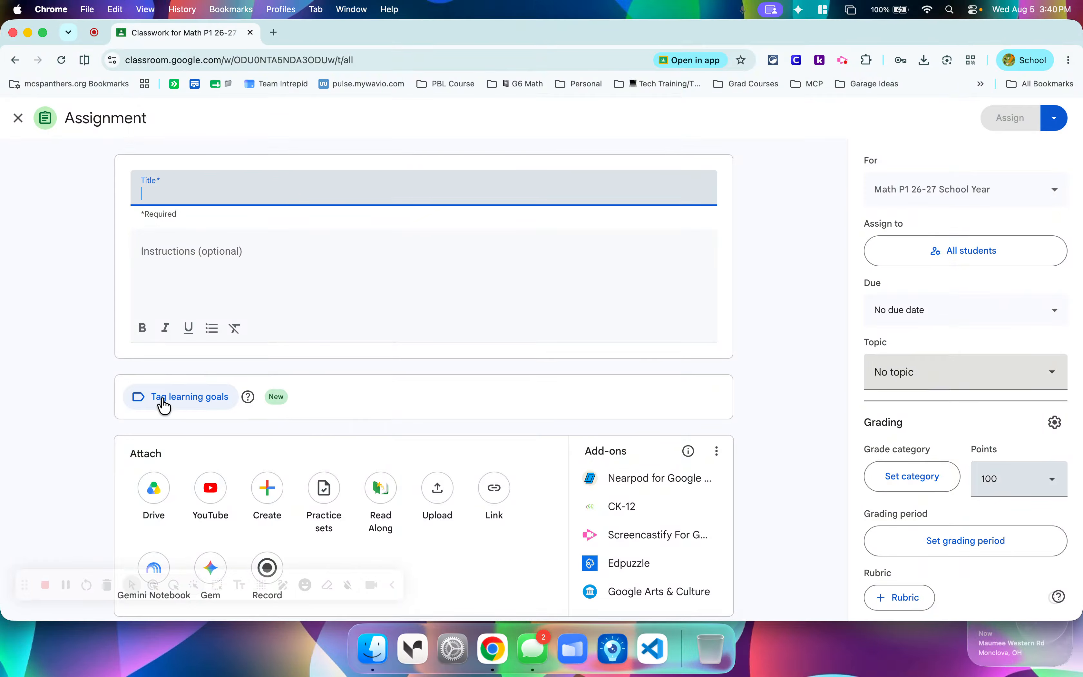
pyautogui.click(186, 405)
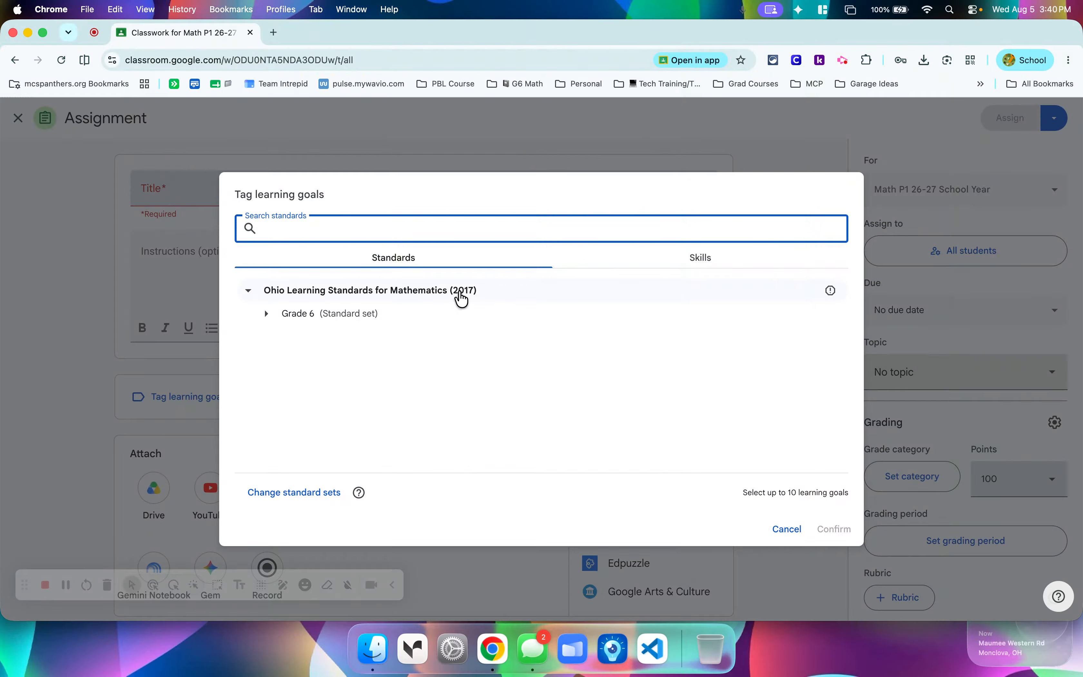
pyautogui.click(267, 317)
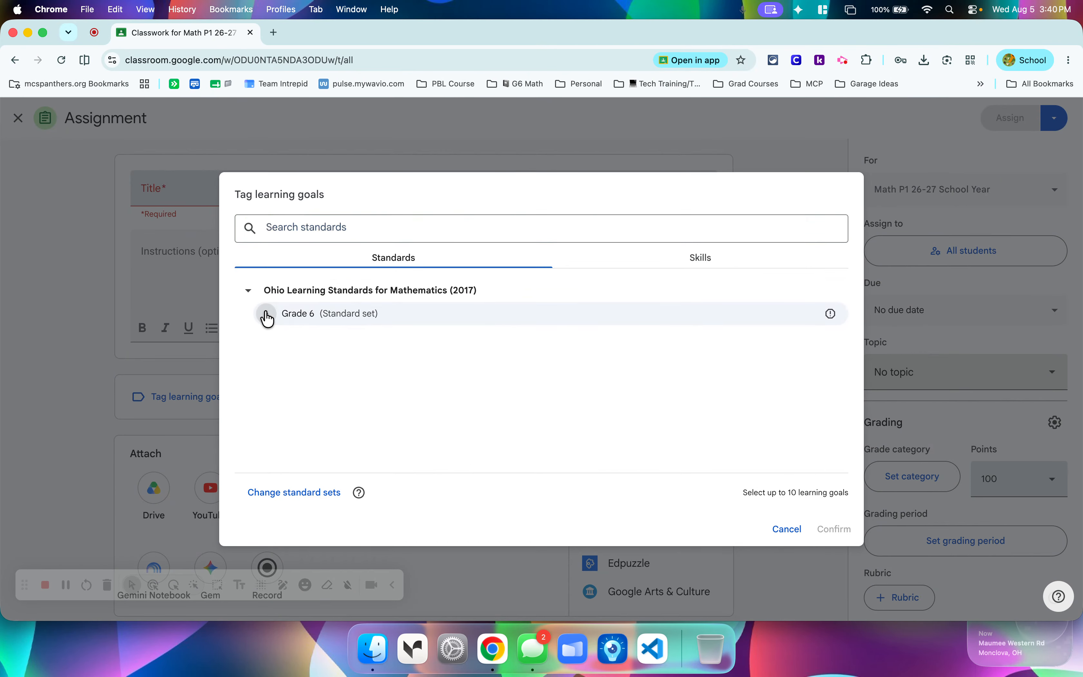
pyautogui.click(282, 343)
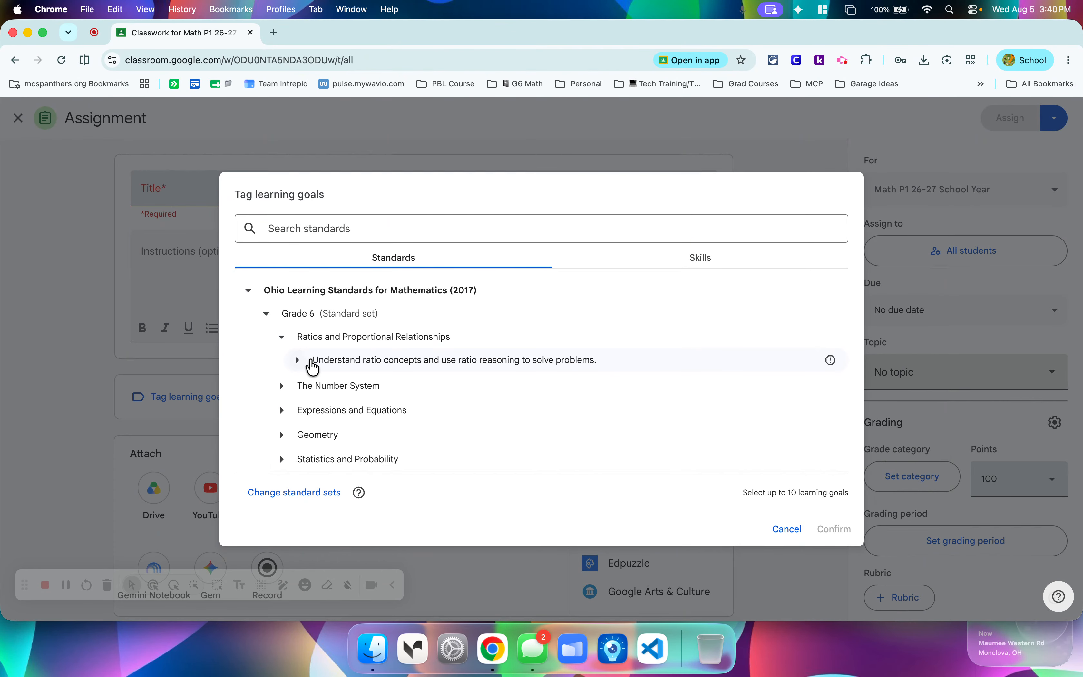
pyautogui.click(298, 361)
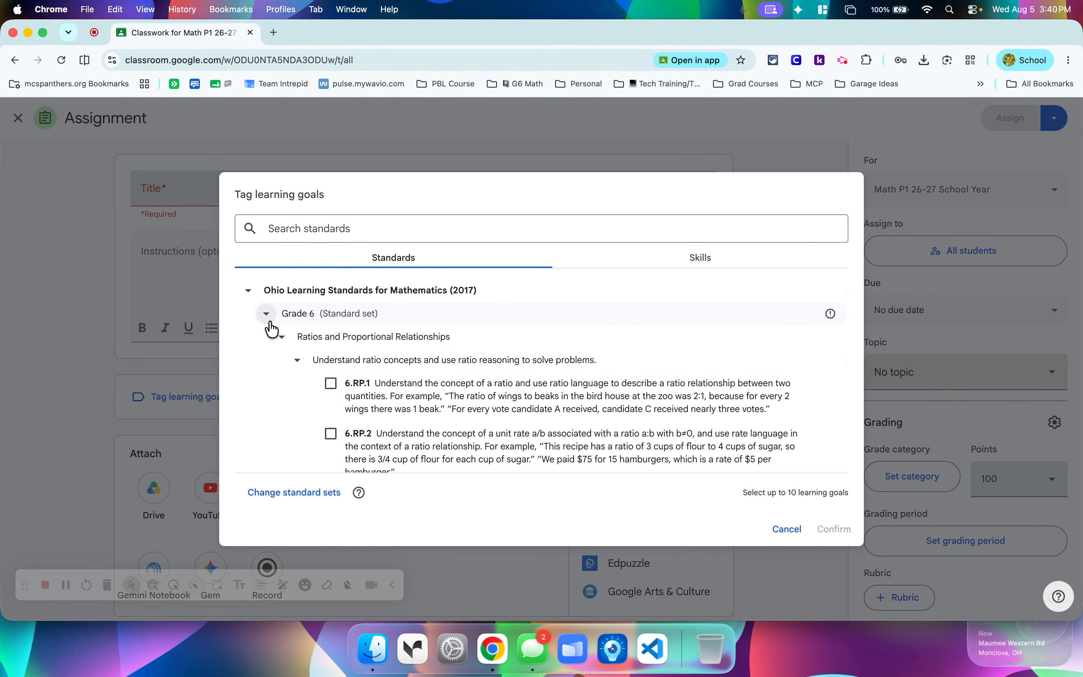
pyautogui.scroll(-3, 503, 354)
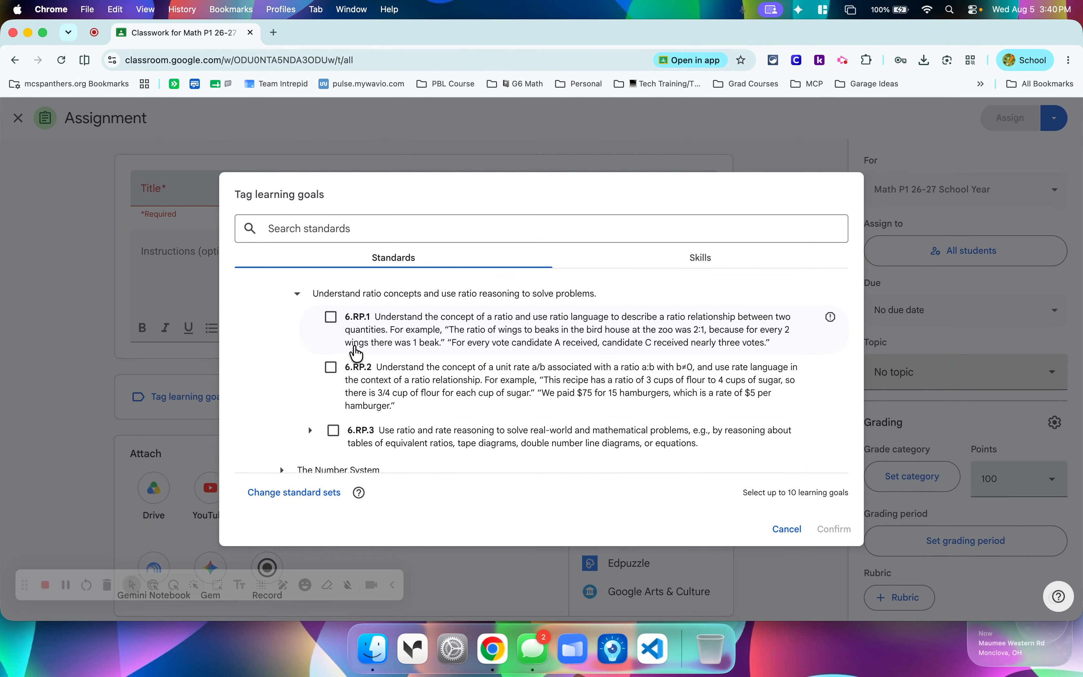
pyautogui.click(331, 319)
pyautogui.click(331, 369)
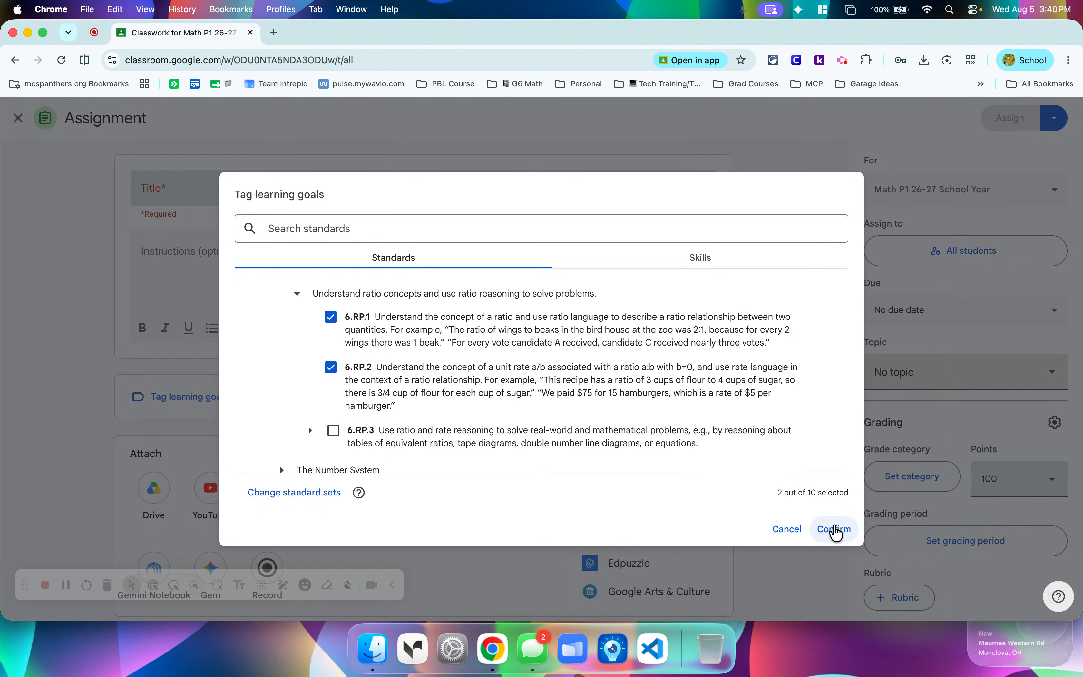
pyautogui.click(834, 530)
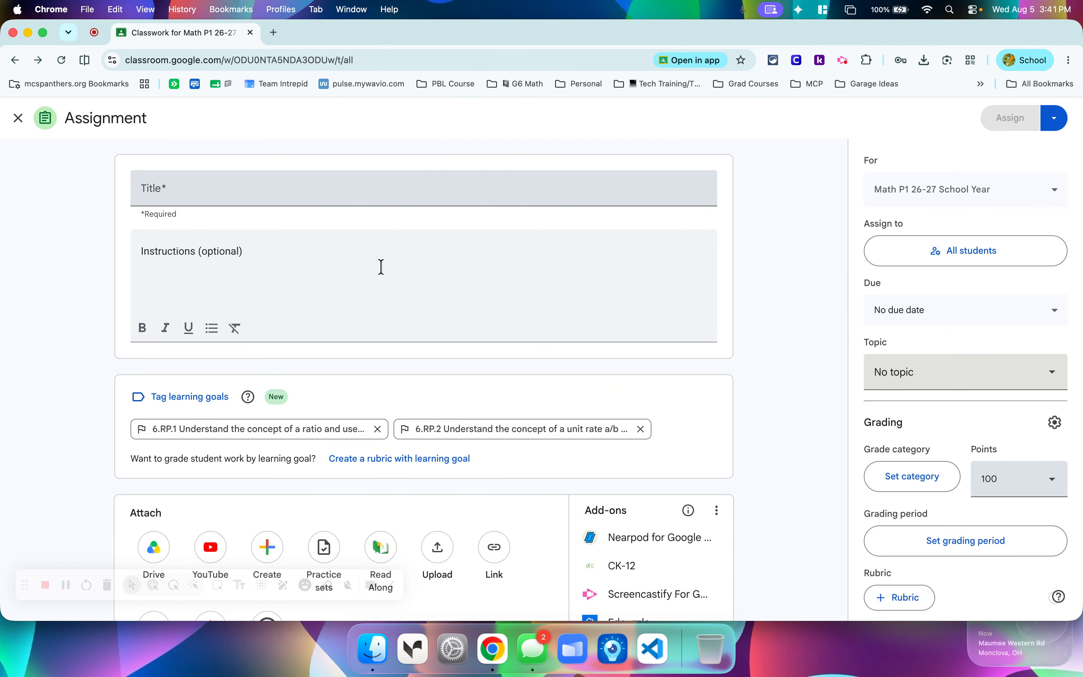
# Create a rubric for the assignment from its tagged learning goals.
pyautogui.scroll(-3, 381, 266)
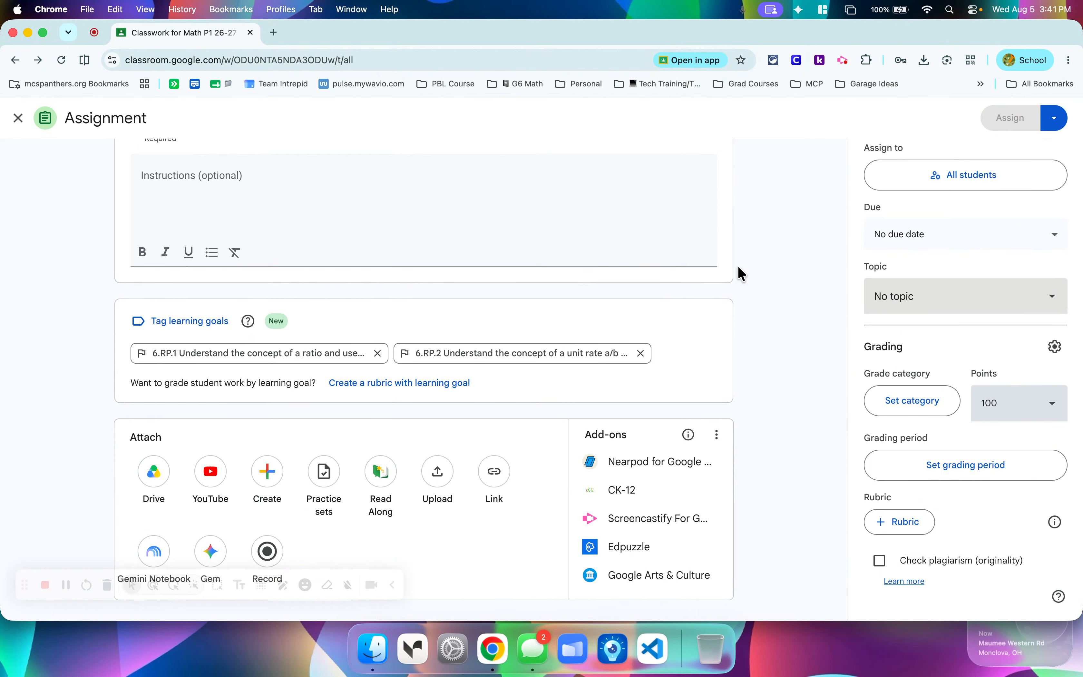
pyautogui.click(377, 391)
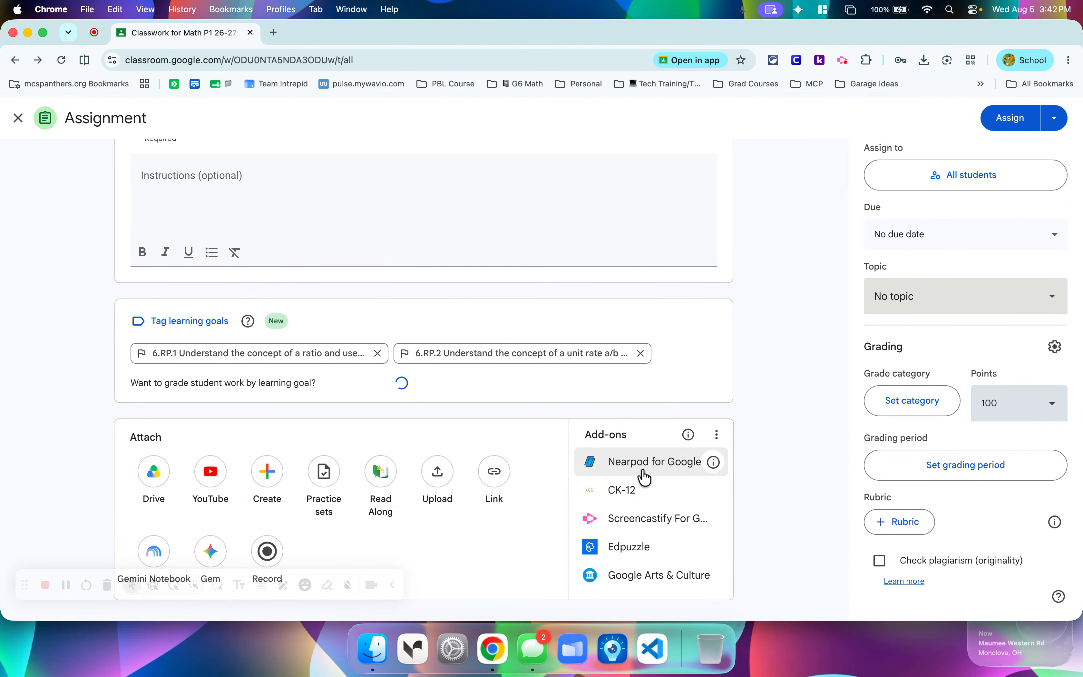
# Examine the add-ons available for the assignment and the help article on using Classroom add-ons.
pyautogui.scroll(-5, 642, 474)
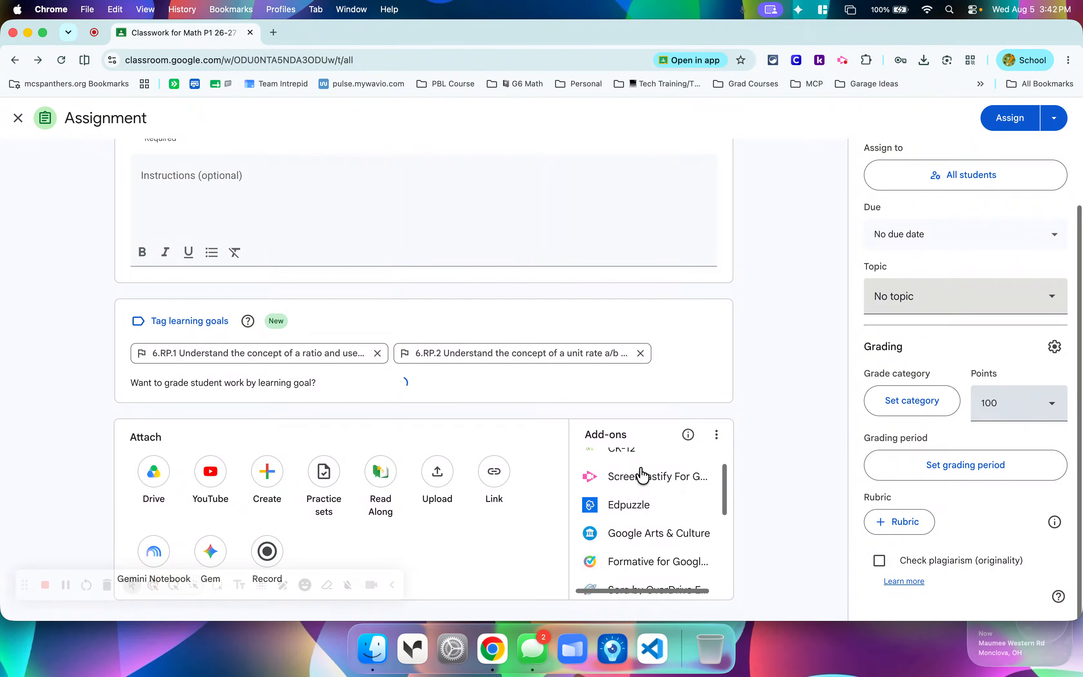
pyautogui.scroll(-4, 643, 476)
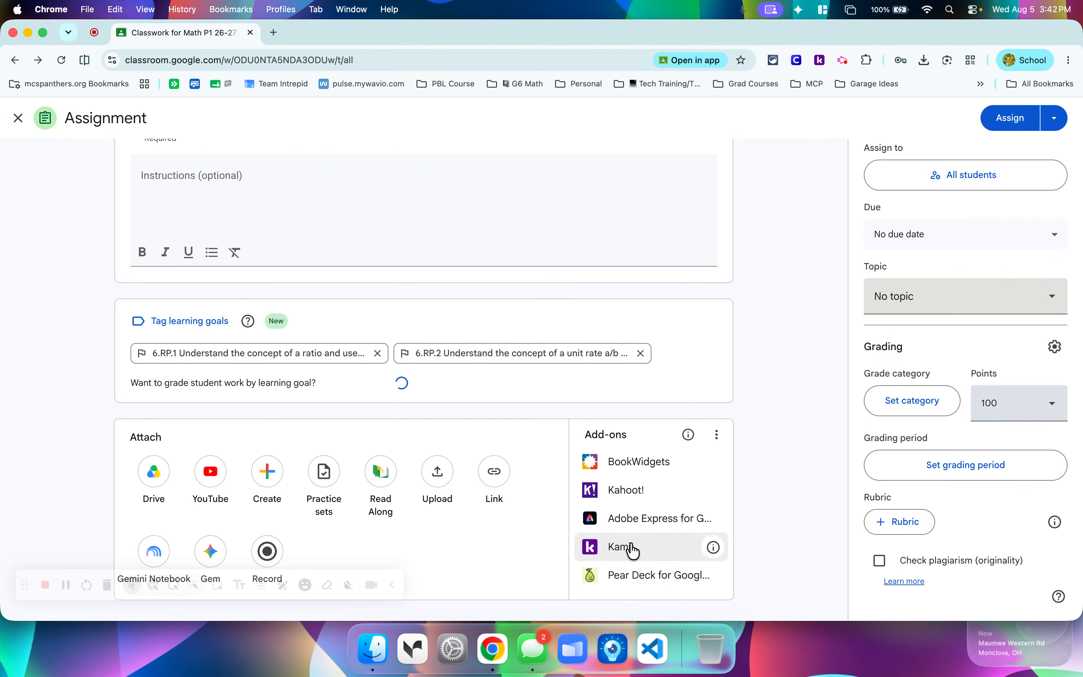
pyautogui.scroll(9, 626, 462)
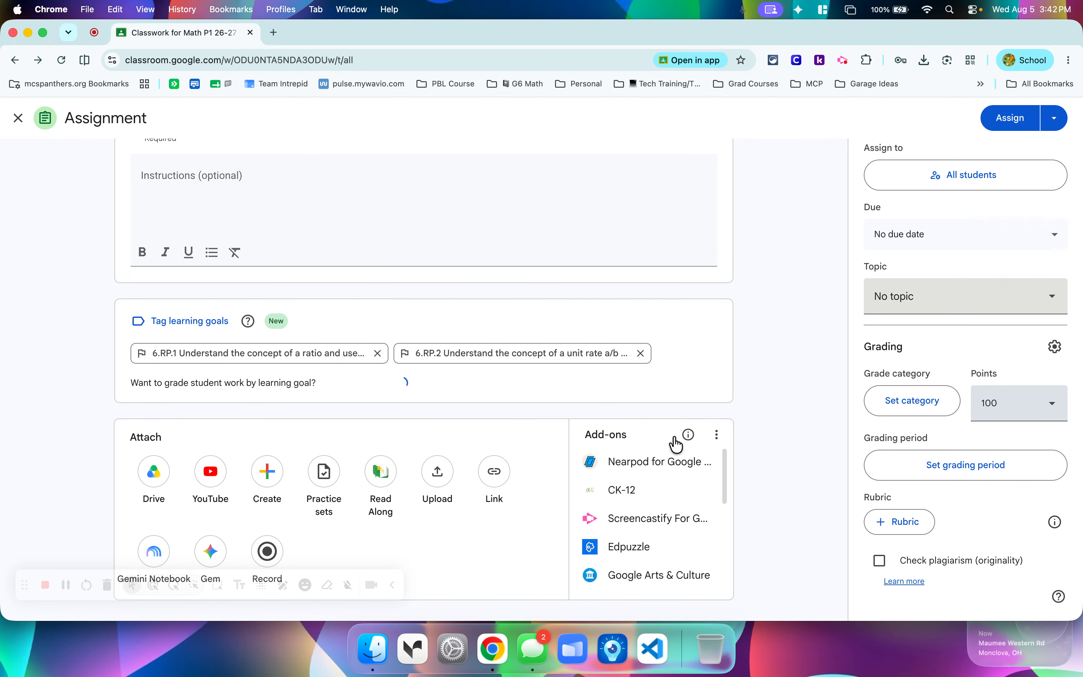
pyautogui.click(688, 435)
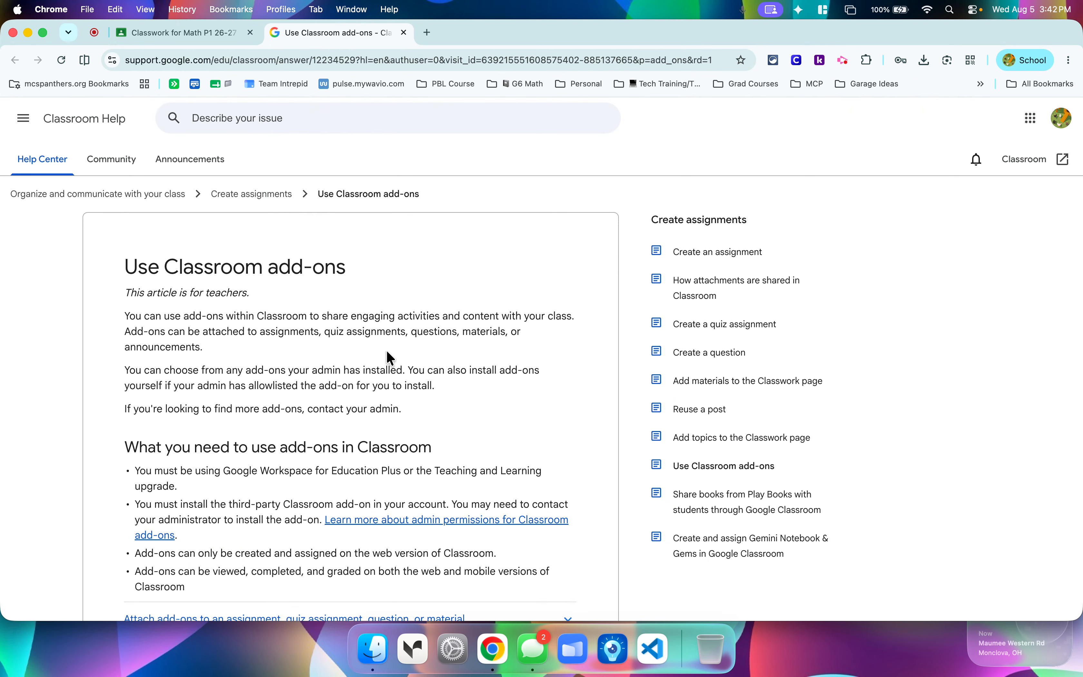
pyautogui.click(404, 32)
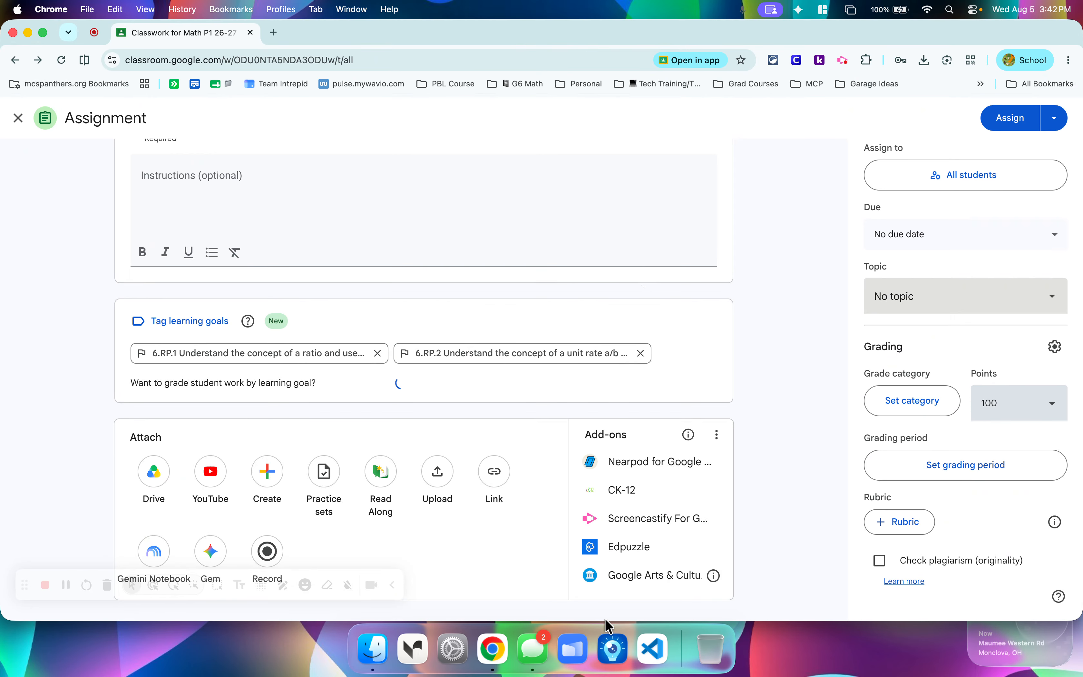
pyautogui.scroll(-5, 645, 488)
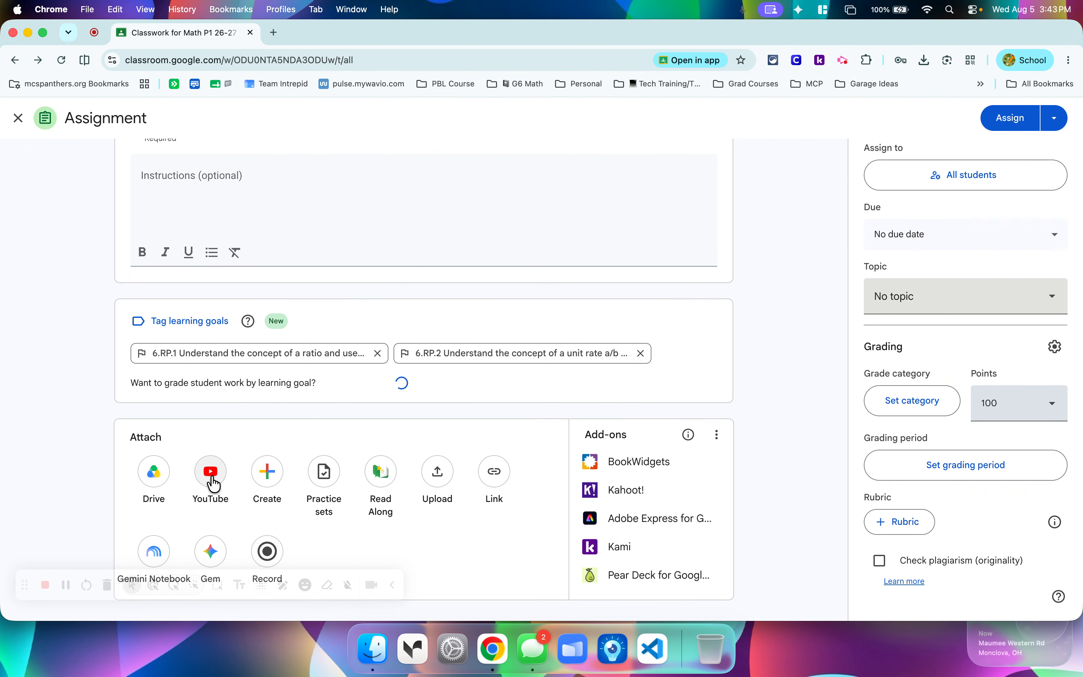
# View the file types that can be created as an attachment for the assignment without choosing one.
pyautogui.click(267, 486)
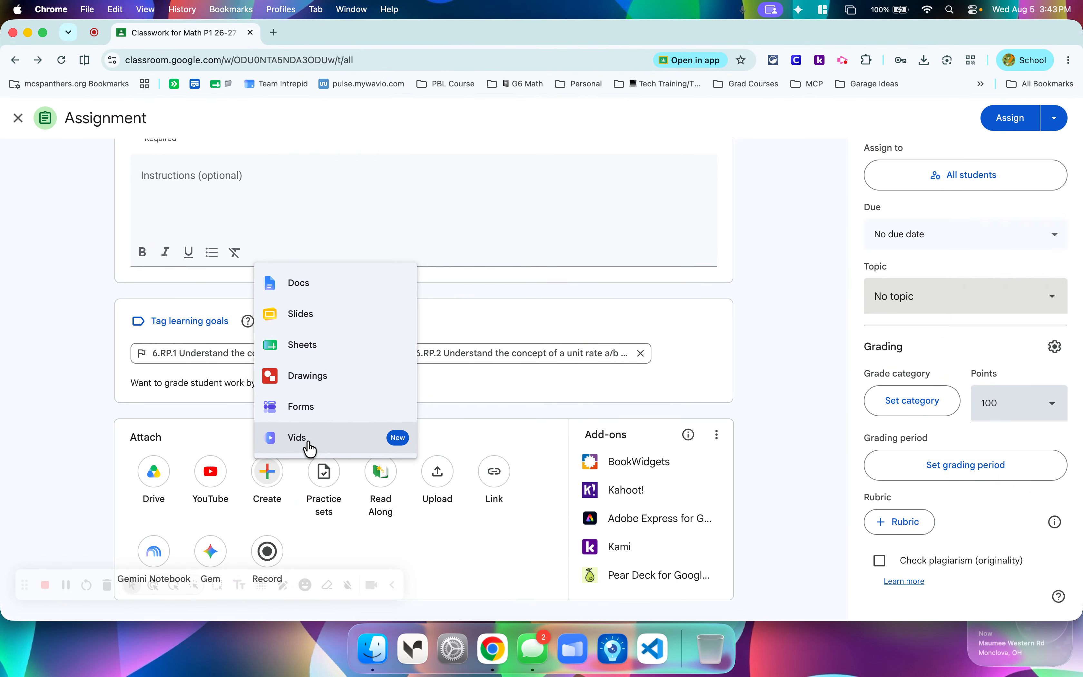
pyautogui.click(486, 420)
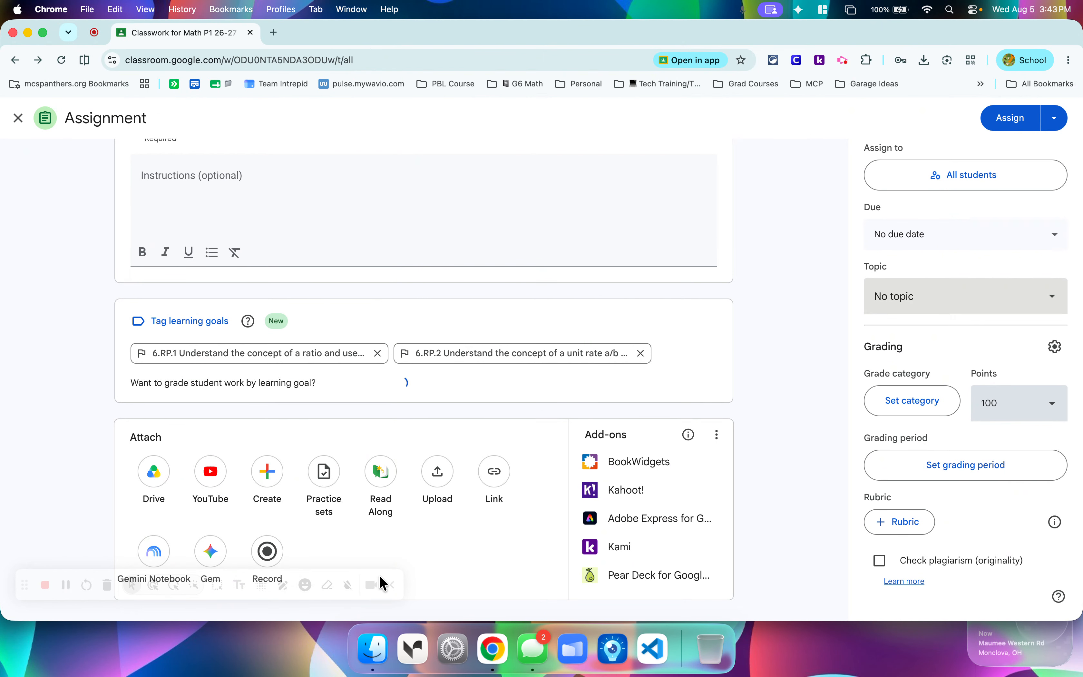
# Open the audio recorder for attaching a recording to the assignment.
pyautogui.click(392, 586)
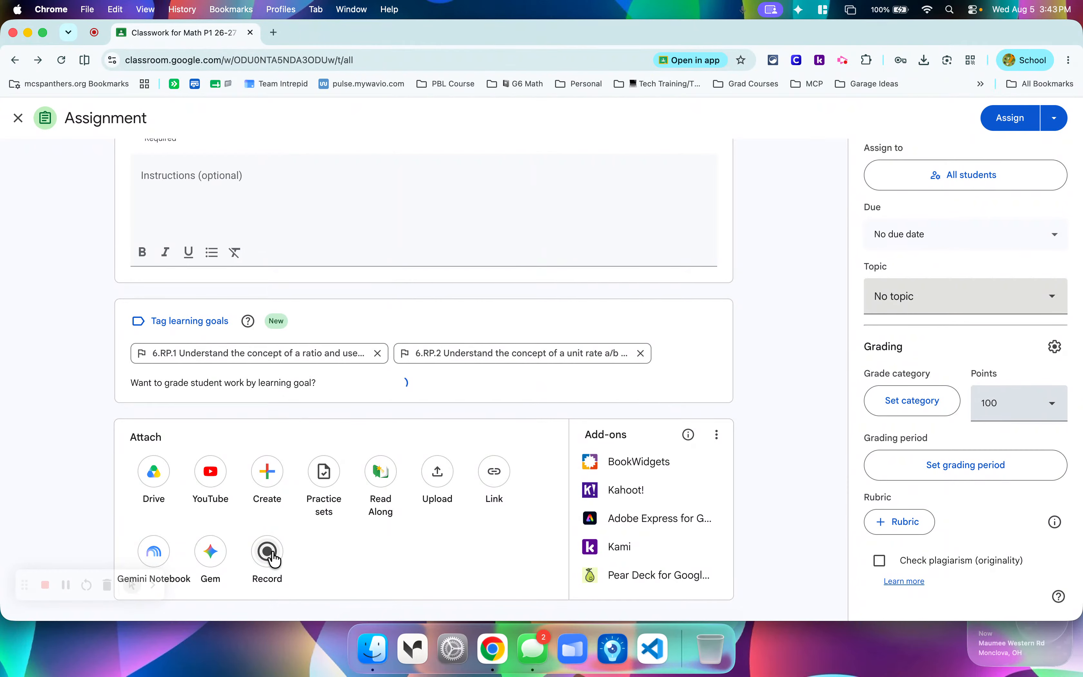
pyautogui.click(273, 559)
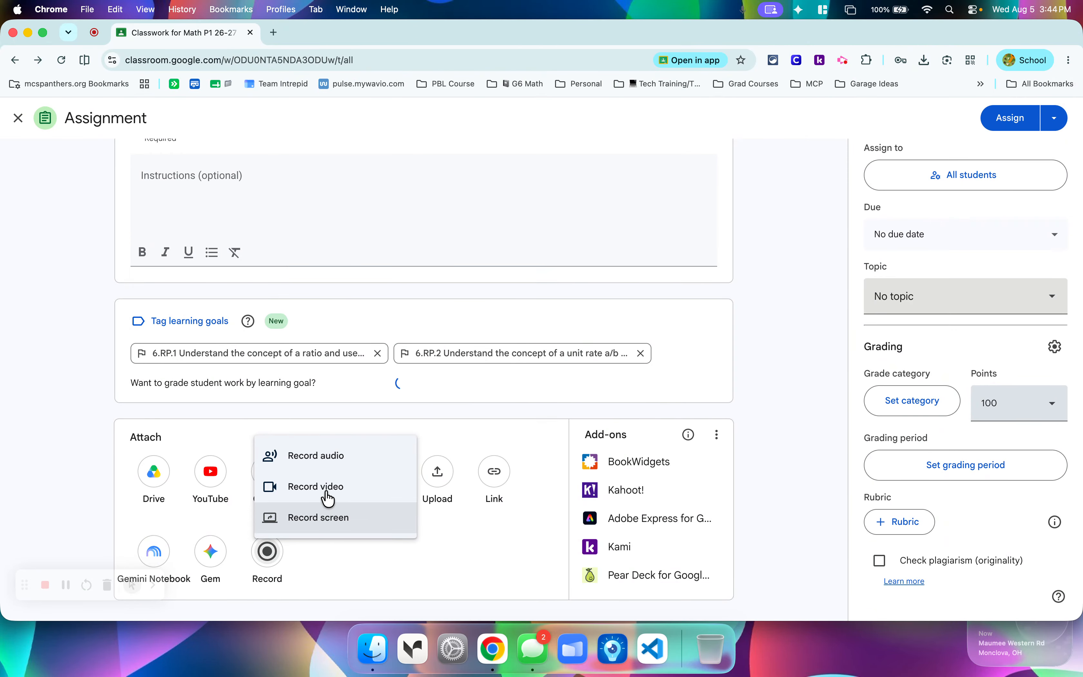
pyautogui.click(329, 457)
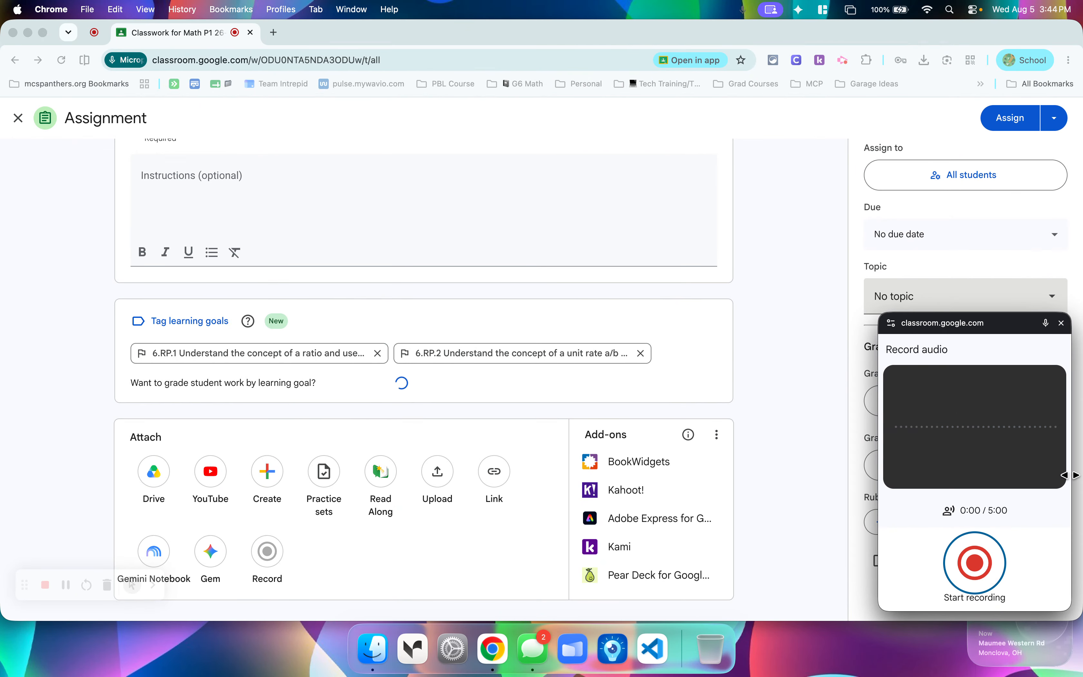
# Record an audio clip of about 6 seconds, play it back, and post it to the assignment.
pyautogui.click(978, 574)
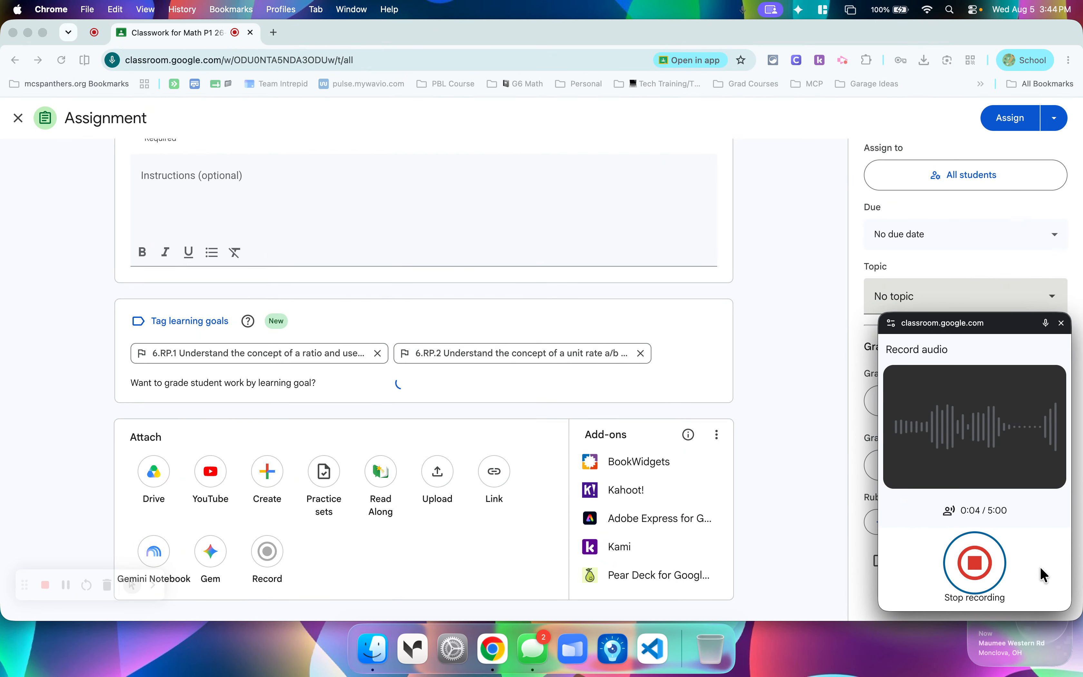
pyautogui.click(976, 563)
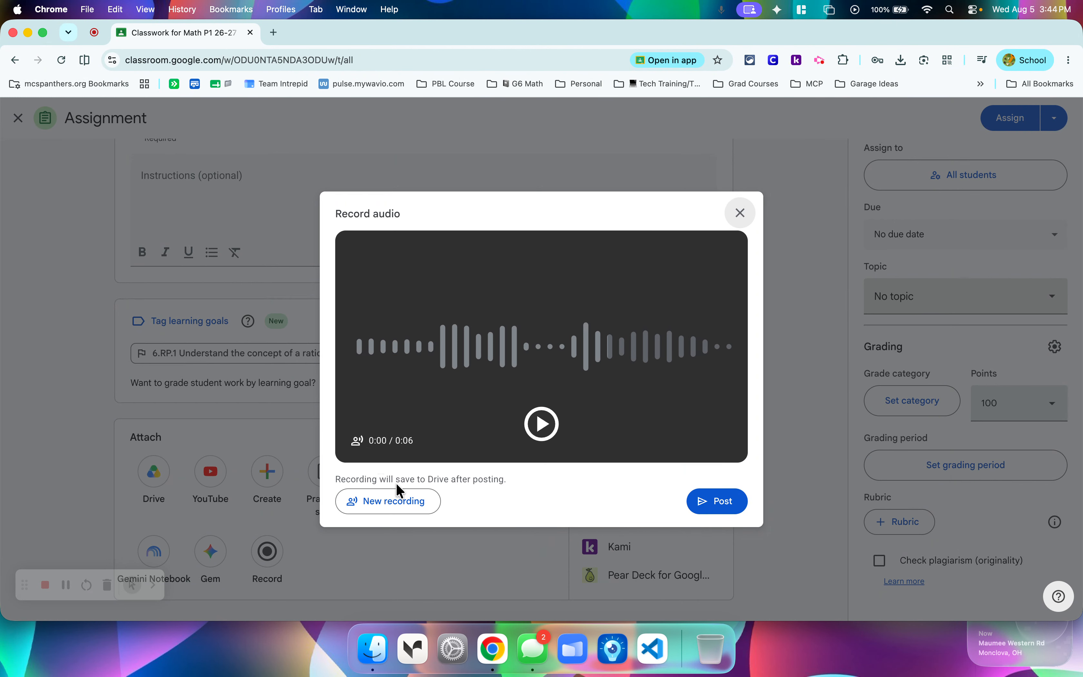
pyautogui.click(544, 427)
pyautogui.press('XF86AudioRaiseVolume')
pyautogui.press('XF86AudioRaiseVolume')
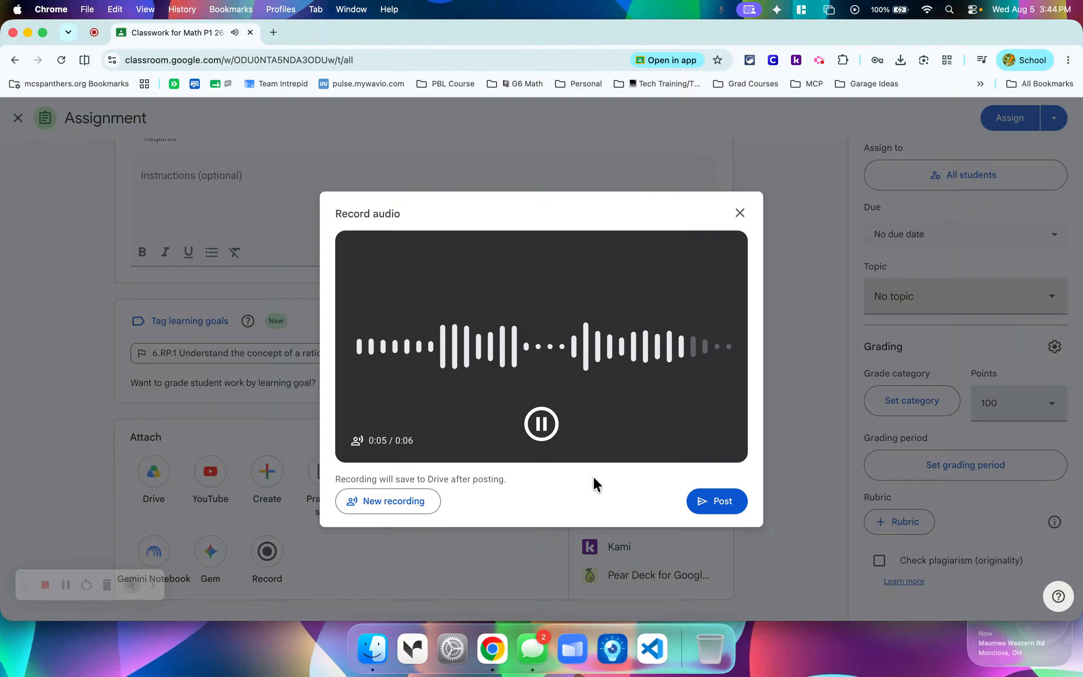
pyautogui.click(540, 425)
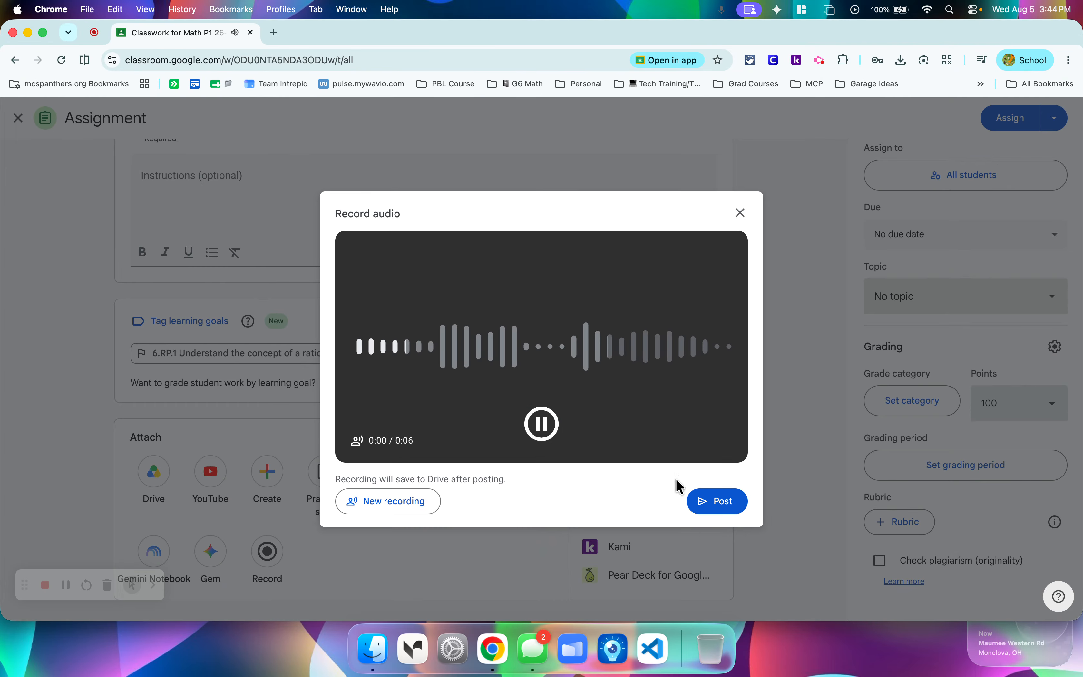
pyautogui.click(556, 425)
pyautogui.click(709, 508)
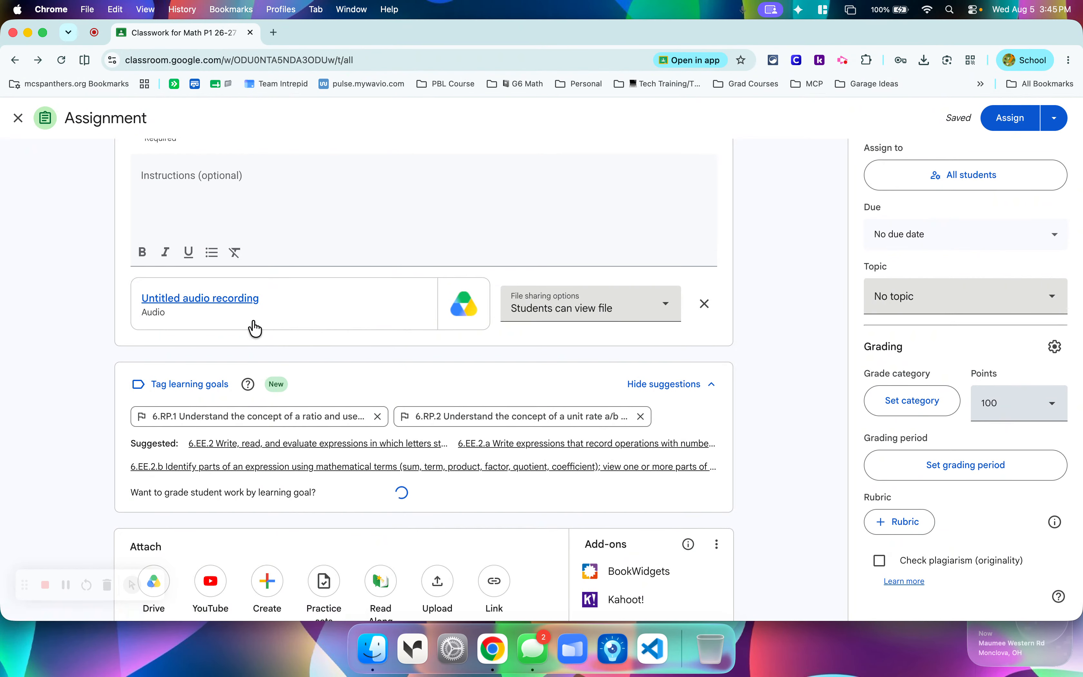
# Preview the attached audio recording and check its file options, details and title for a way to rename it.
pyautogui.click(231, 298)
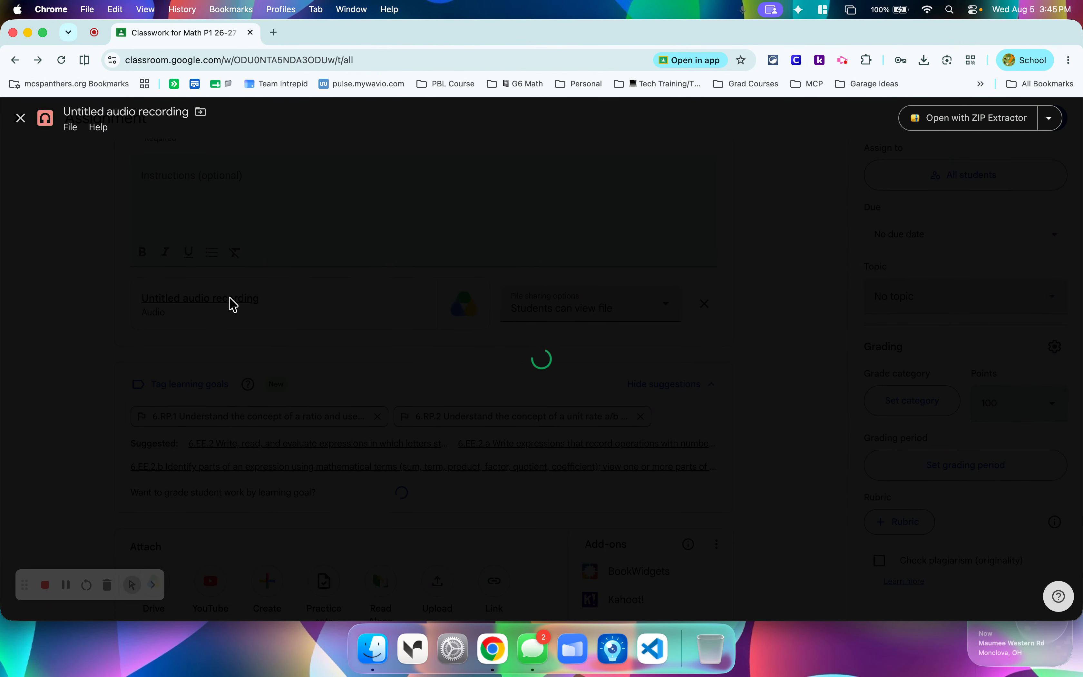
pyautogui.click(70, 130)
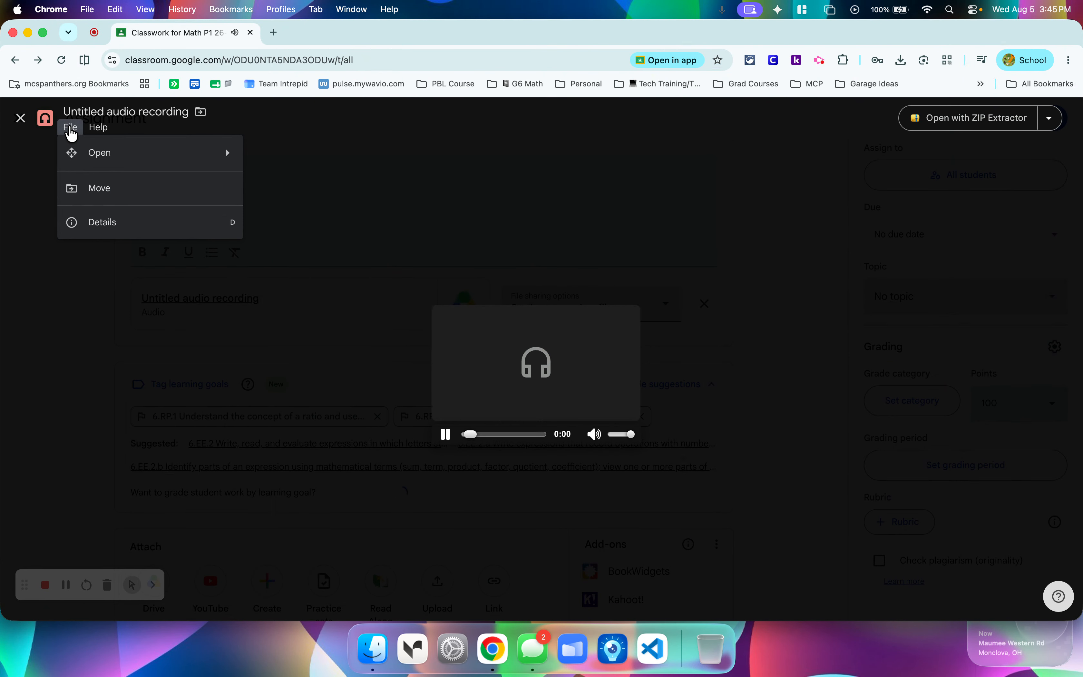
pyautogui.click(445, 434)
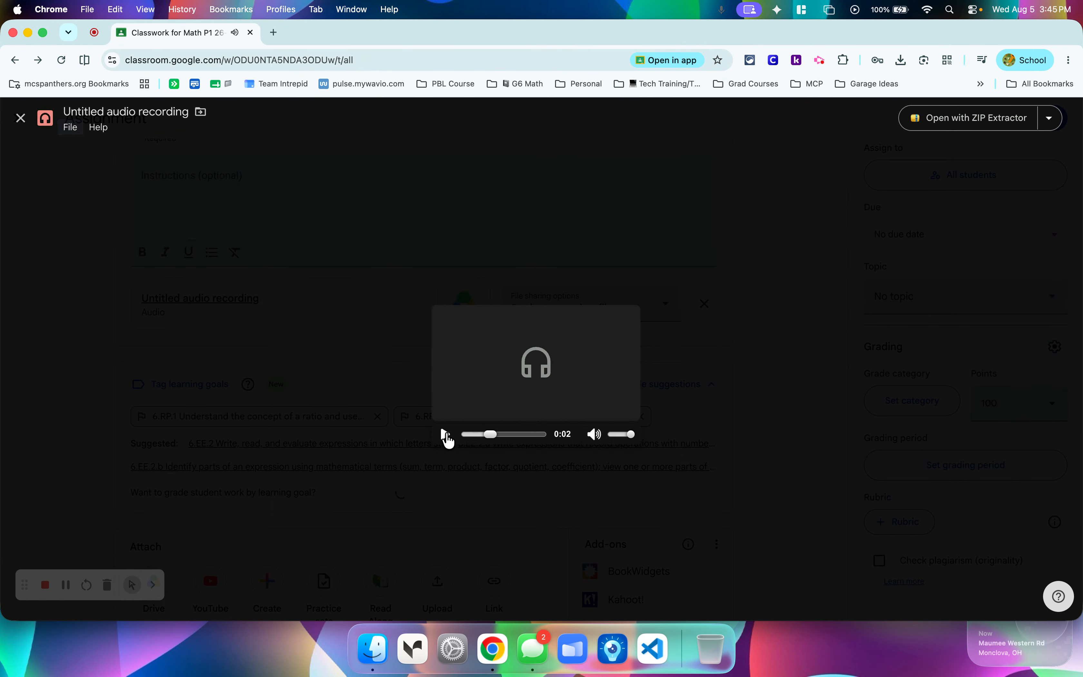
pyautogui.click(73, 128)
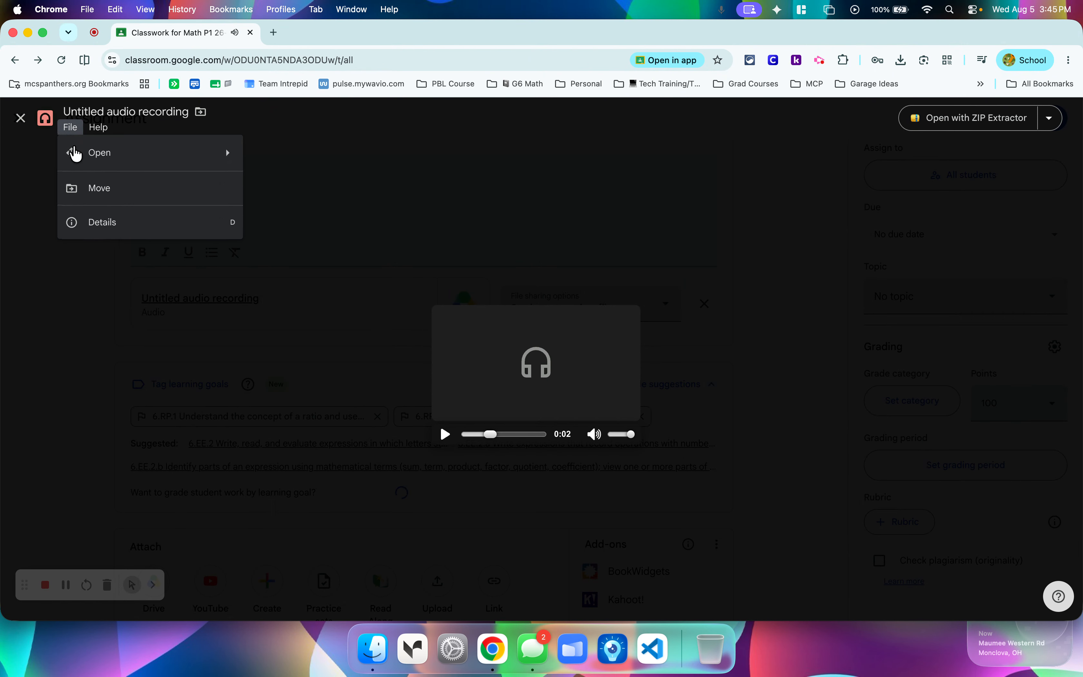
pyautogui.click(88, 228)
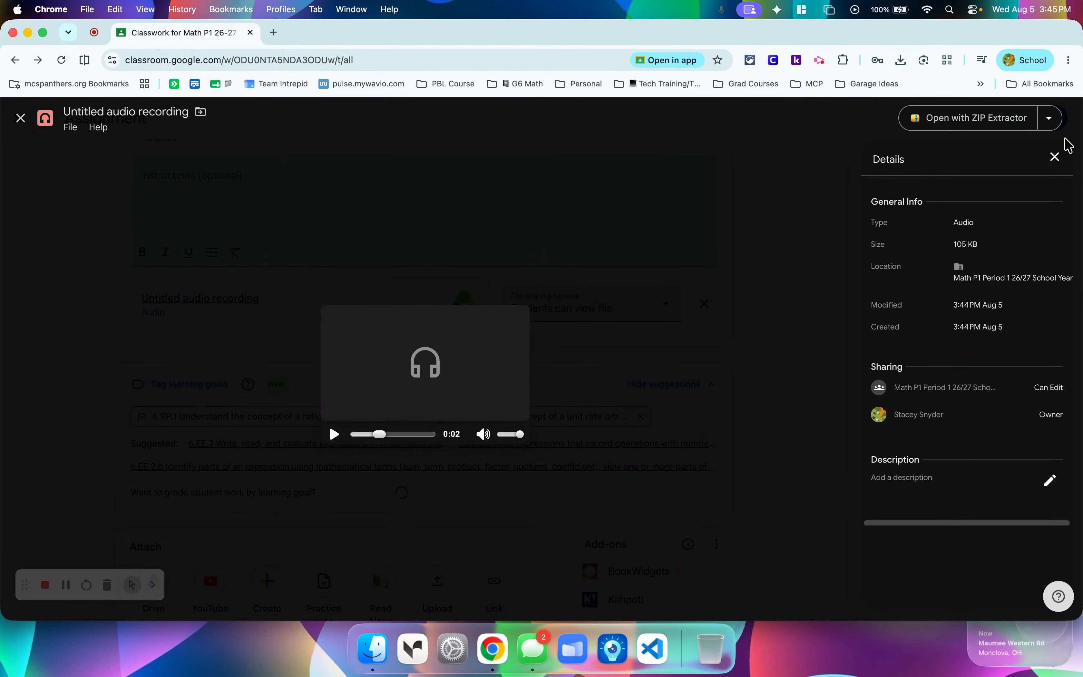
pyautogui.click(1055, 157)
pyautogui.tripleClick(153, 112)
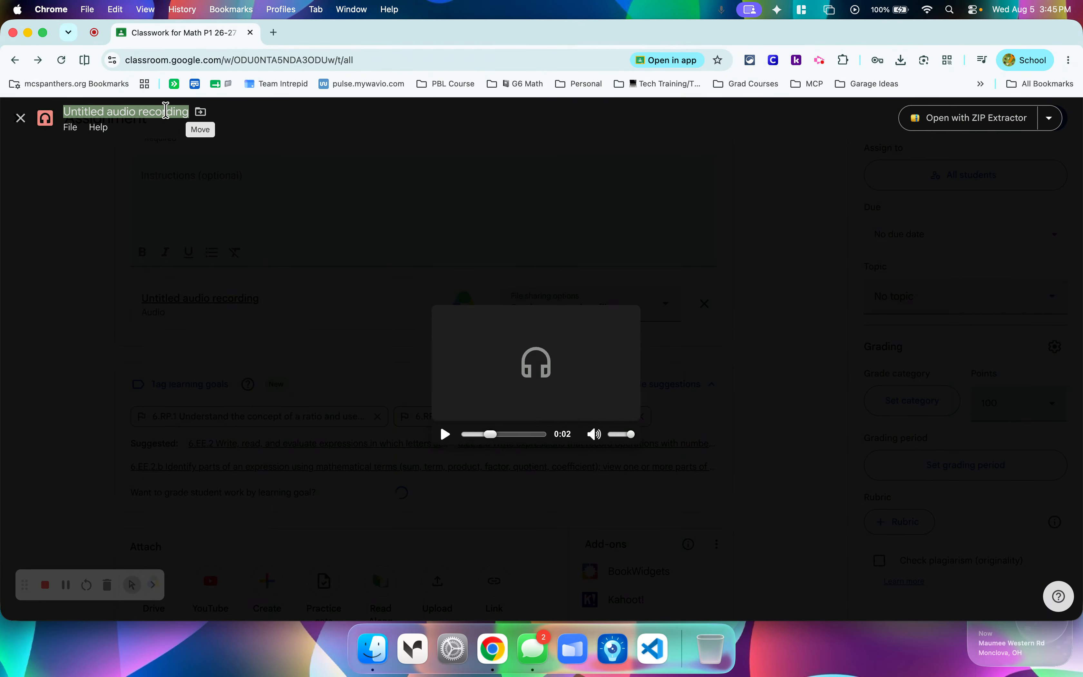
pyautogui.click(104, 113)
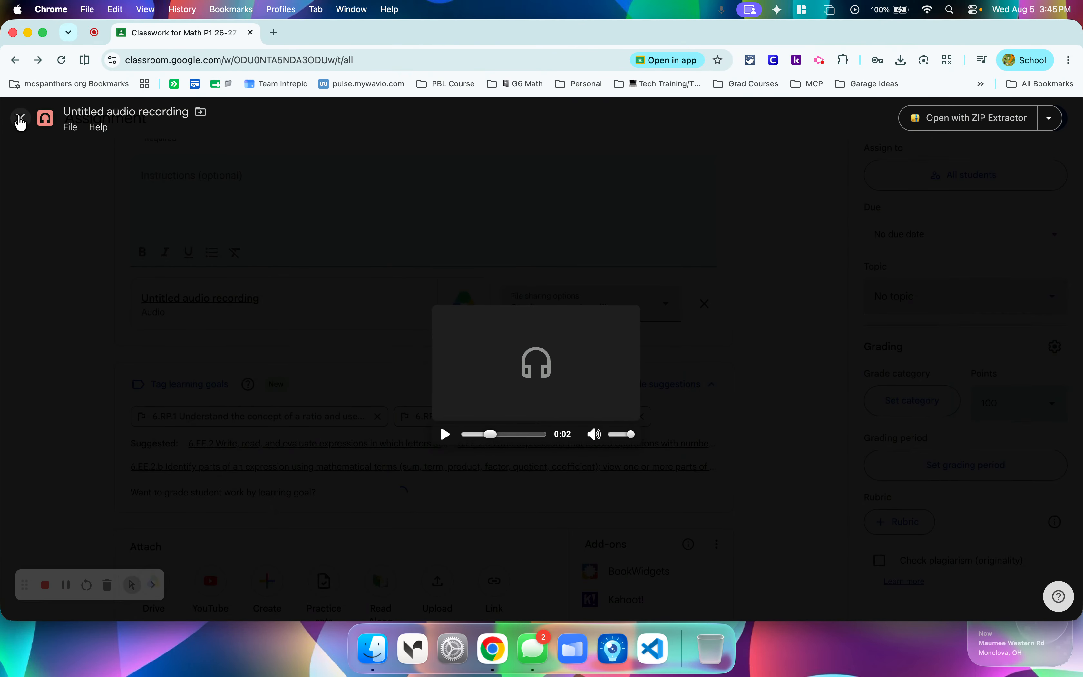
pyautogui.click(20, 118)
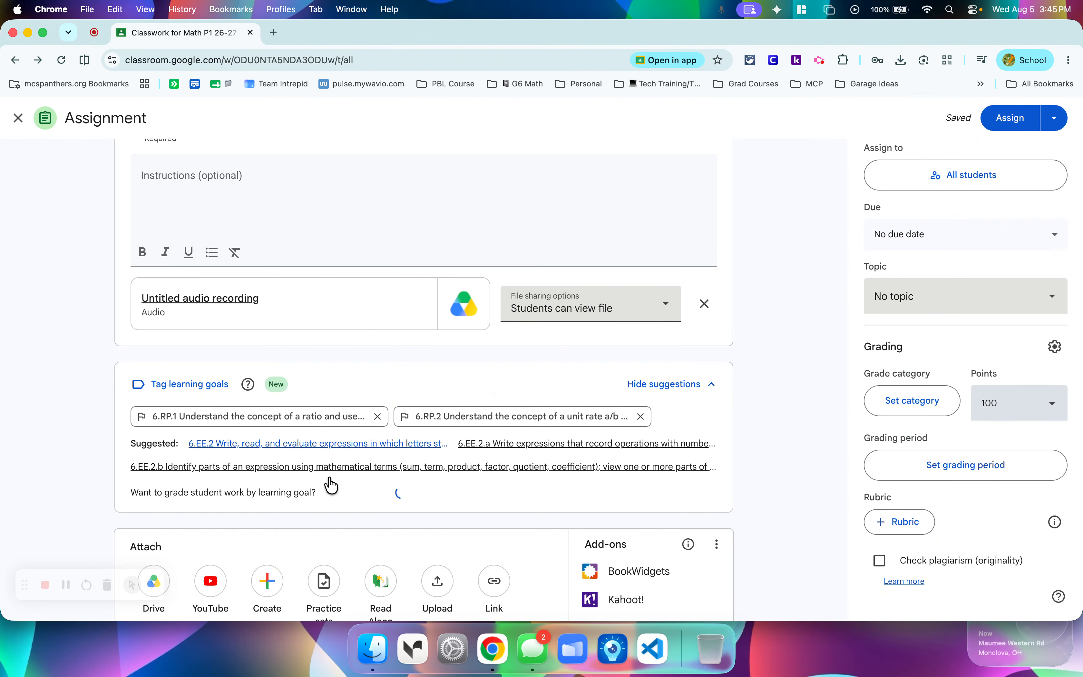
# Open the video recorder for the assignment and allow Classroom to use the camera while visiting the site.
pyautogui.scroll(-3, 492, 490)
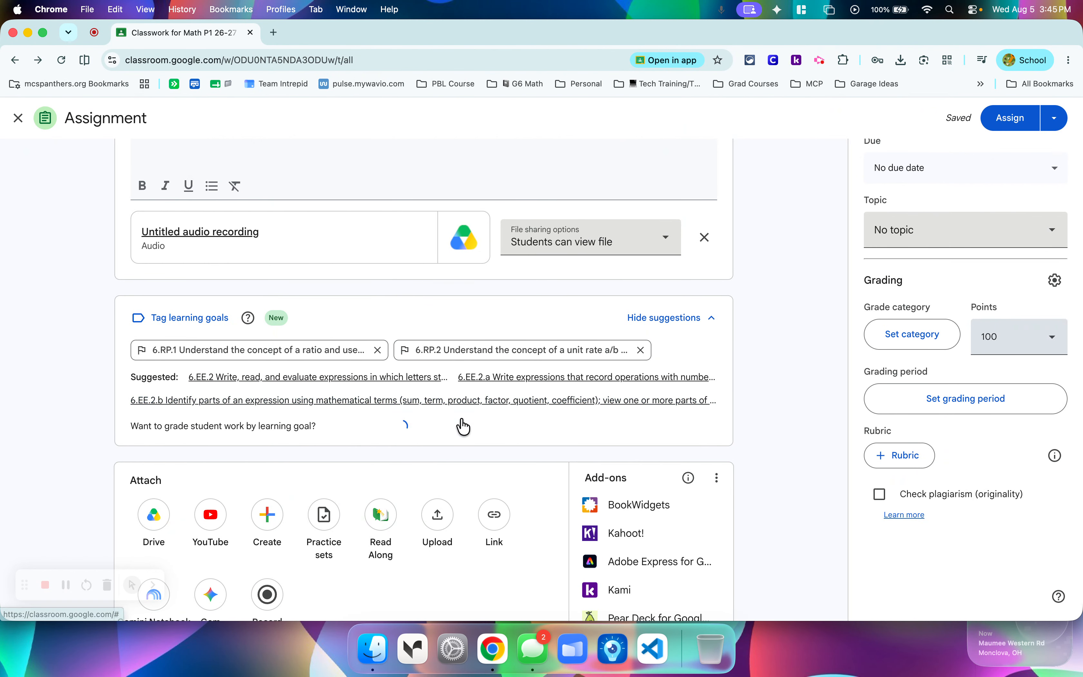
pyautogui.scroll(-2, 662, 275)
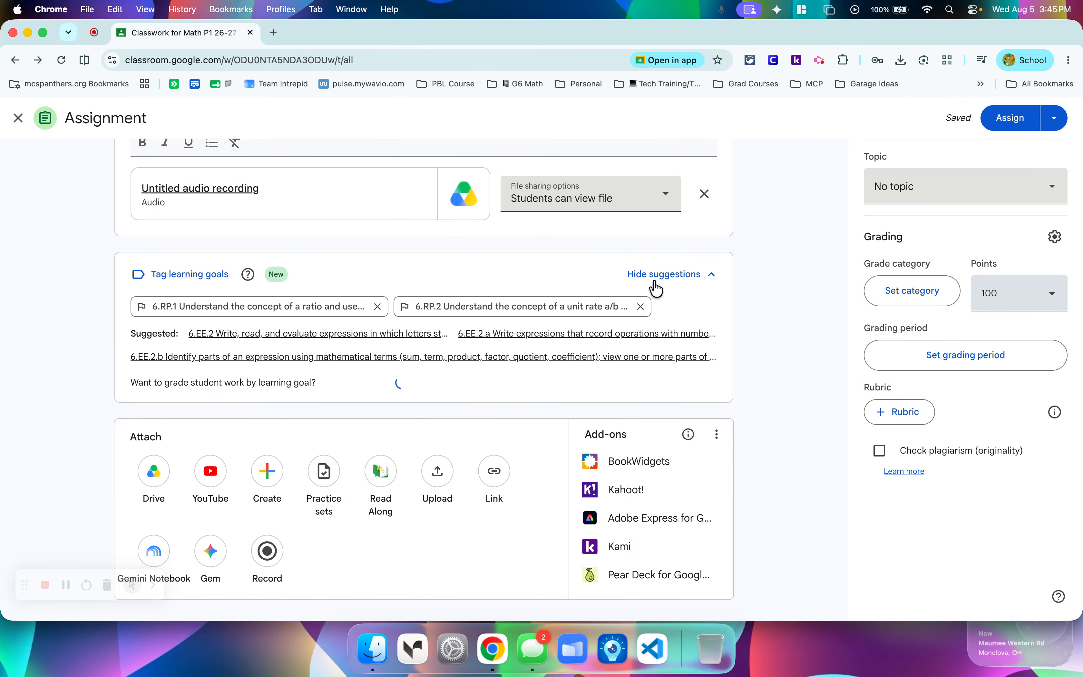
pyautogui.click(268, 561)
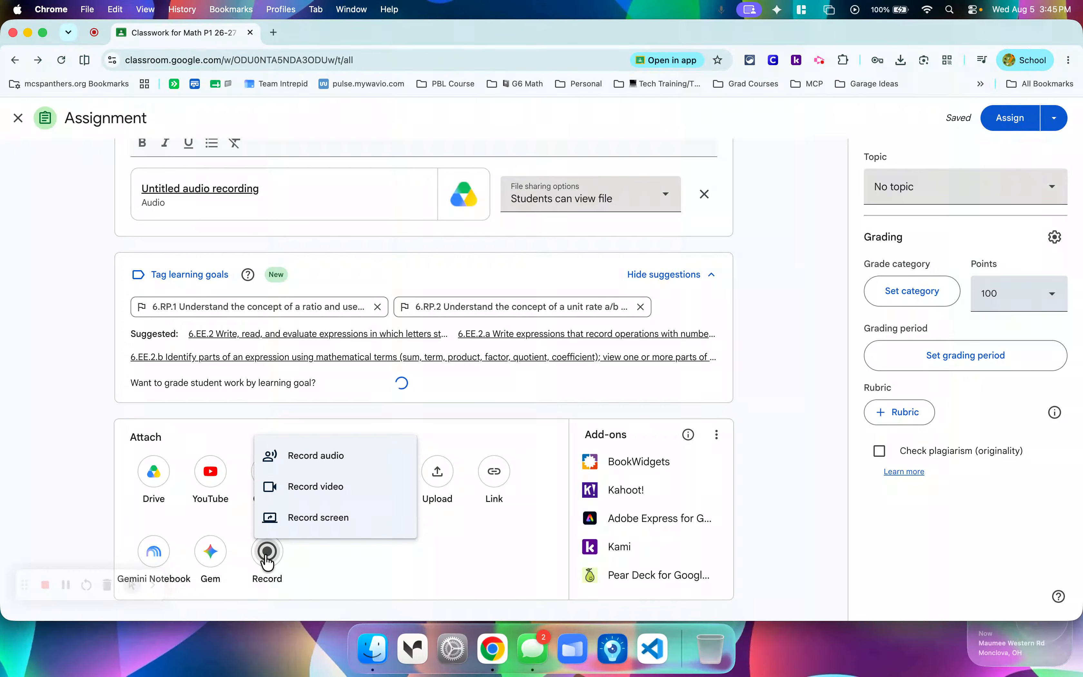
pyautogui.click(268, 492)
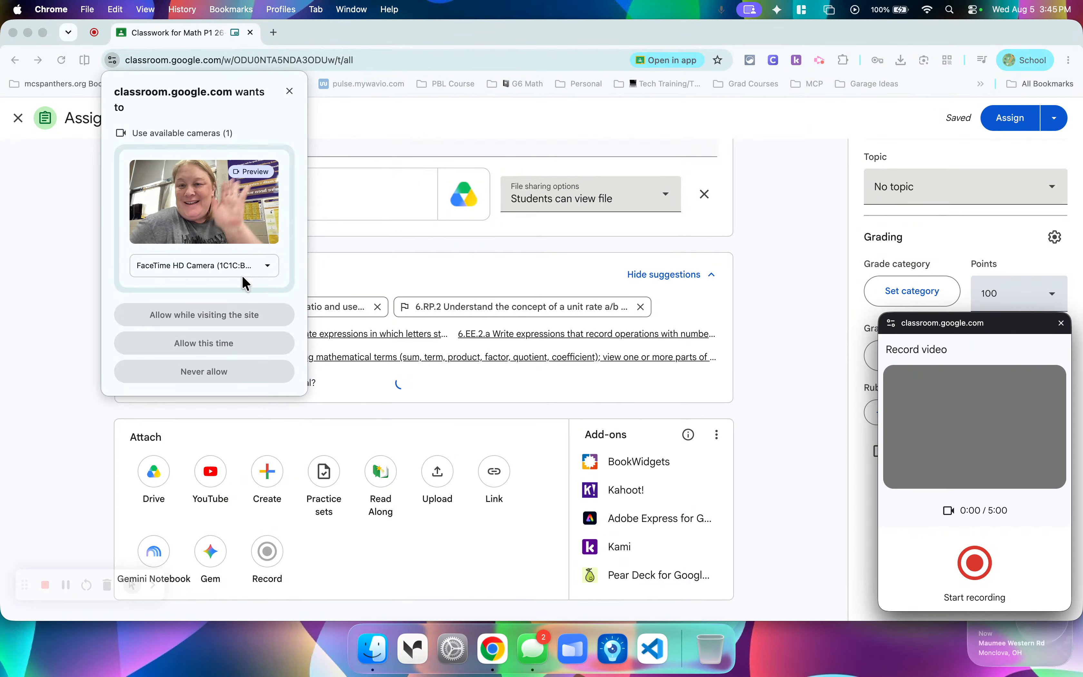
pyautogui.click(221, 315)
pyautogui.click(221, 316)
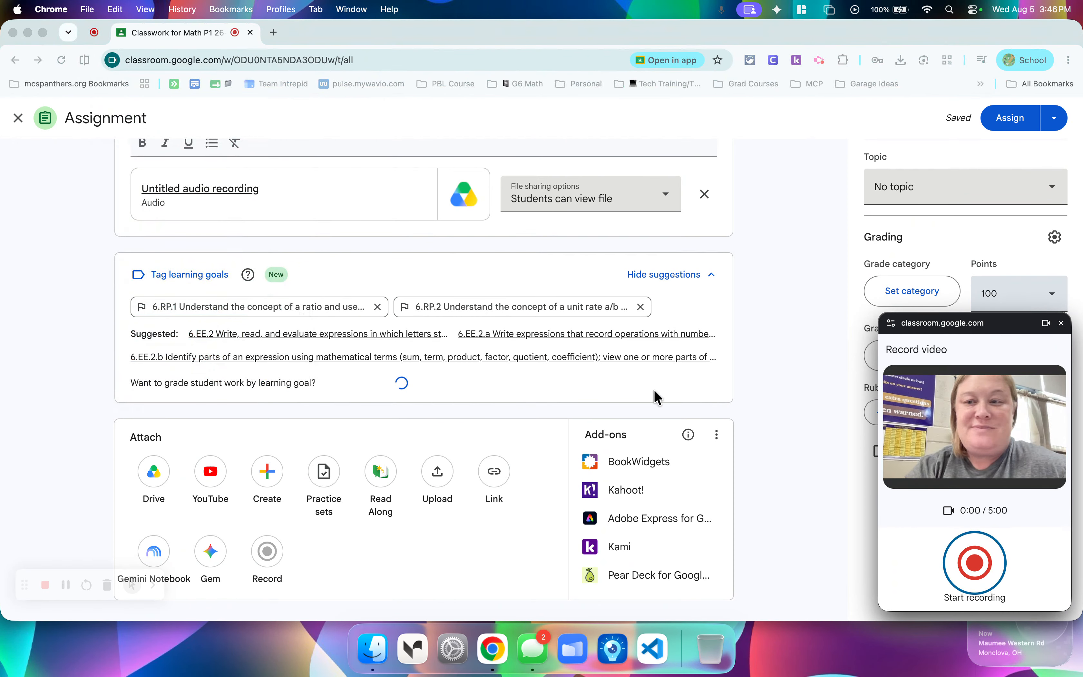
# Record a video of about 8 seconds, play it back, and post it to the assignment.
pyautogui.click(976, 569)
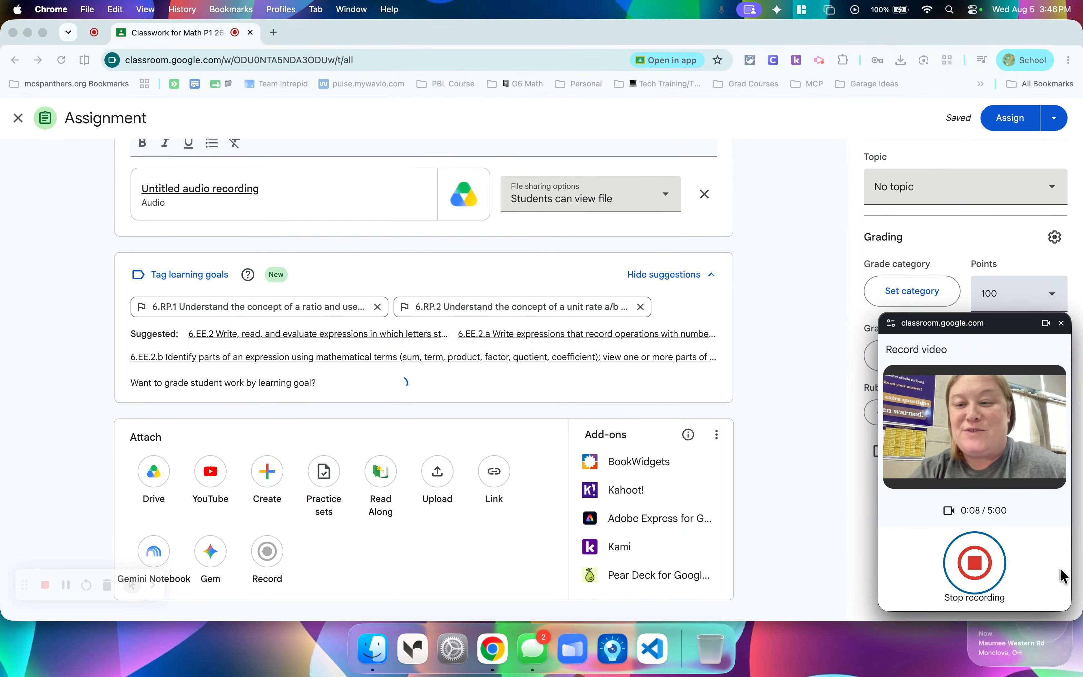
pyautogui.click(975, 563)
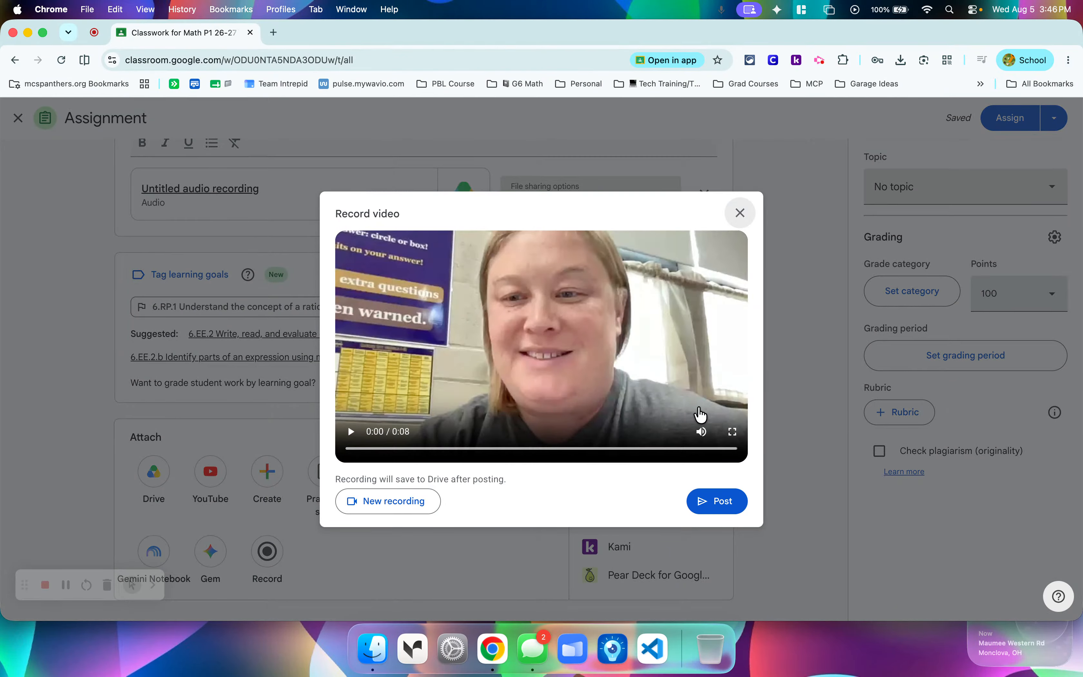
pyautogui.click(349, 434)
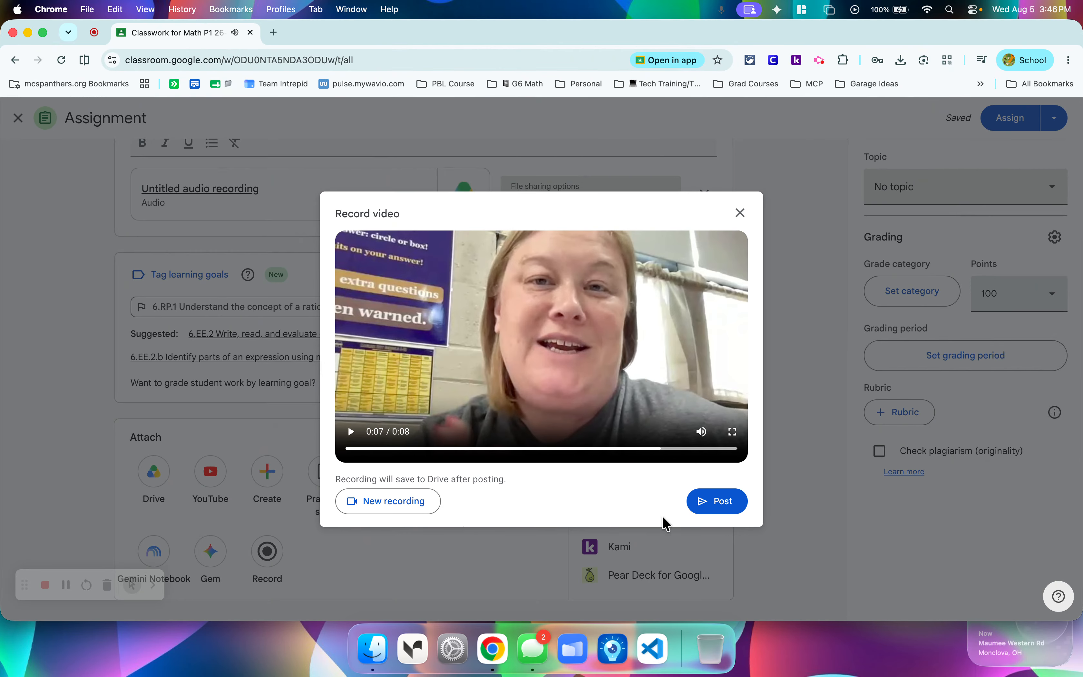
pyautogui.click(718, 504)
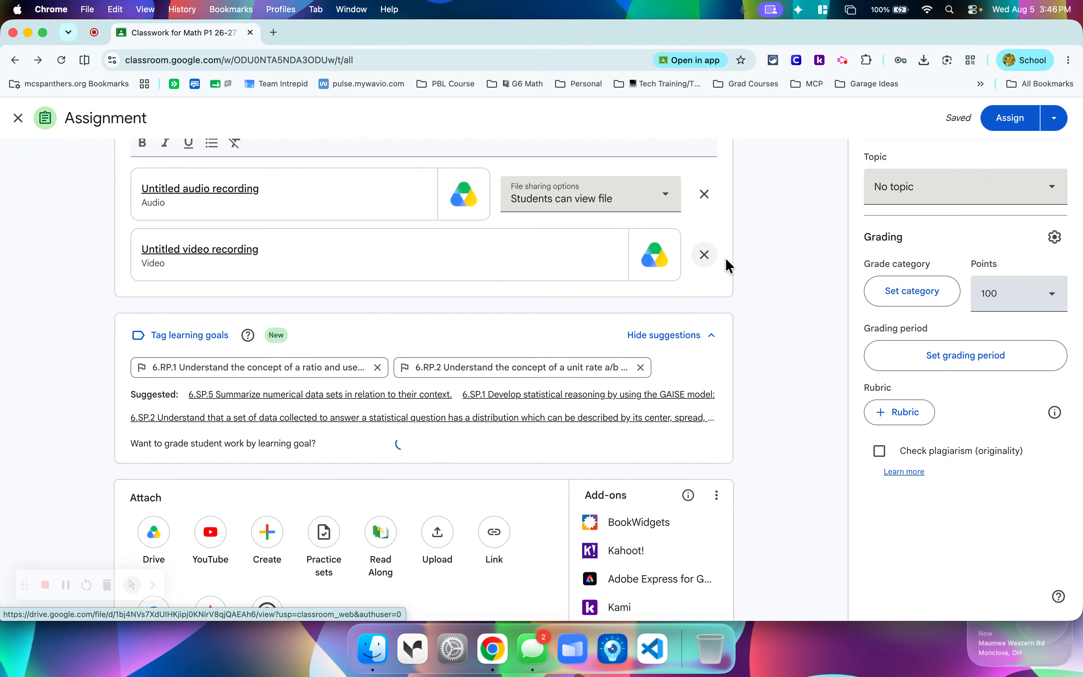
# Switch to Google Drive in a new browser tab and show the recent files.
pyautogui.scroll(3, 758, 272)
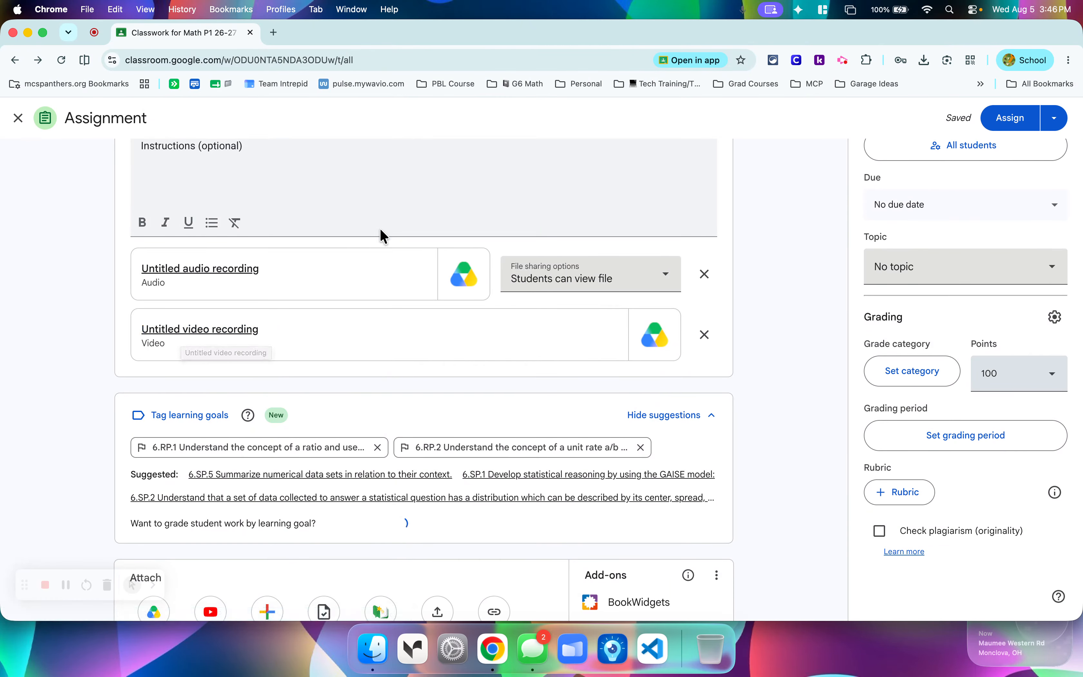
pyautogui.click(276, 40)
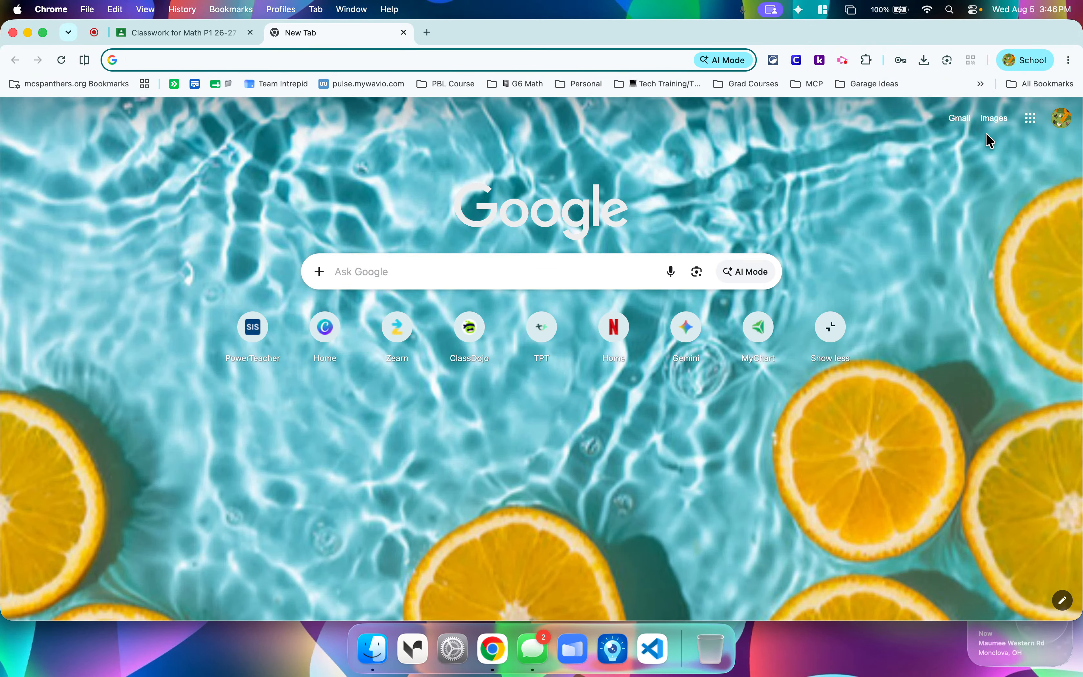
pyautogui.click(1031, 117)
pyautogui.click(961, 273)
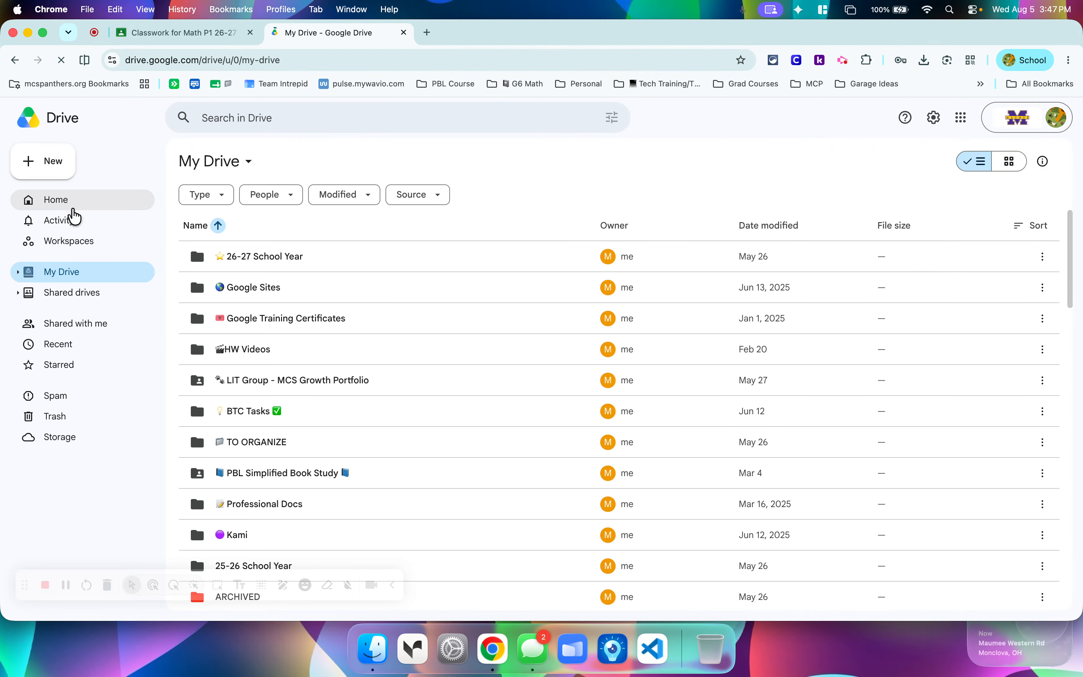
pyautogui.click(67, 346)
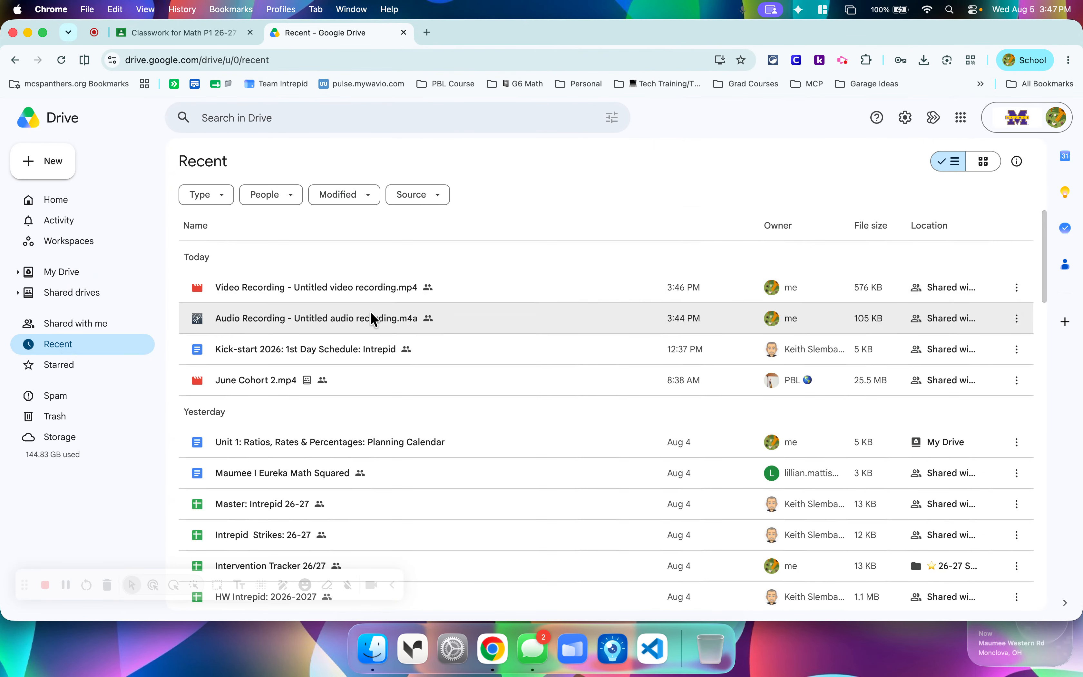
# Rename the untitled audio recording in the recent files as "Directions #1".
pyautogui.rightClick(369, 323)
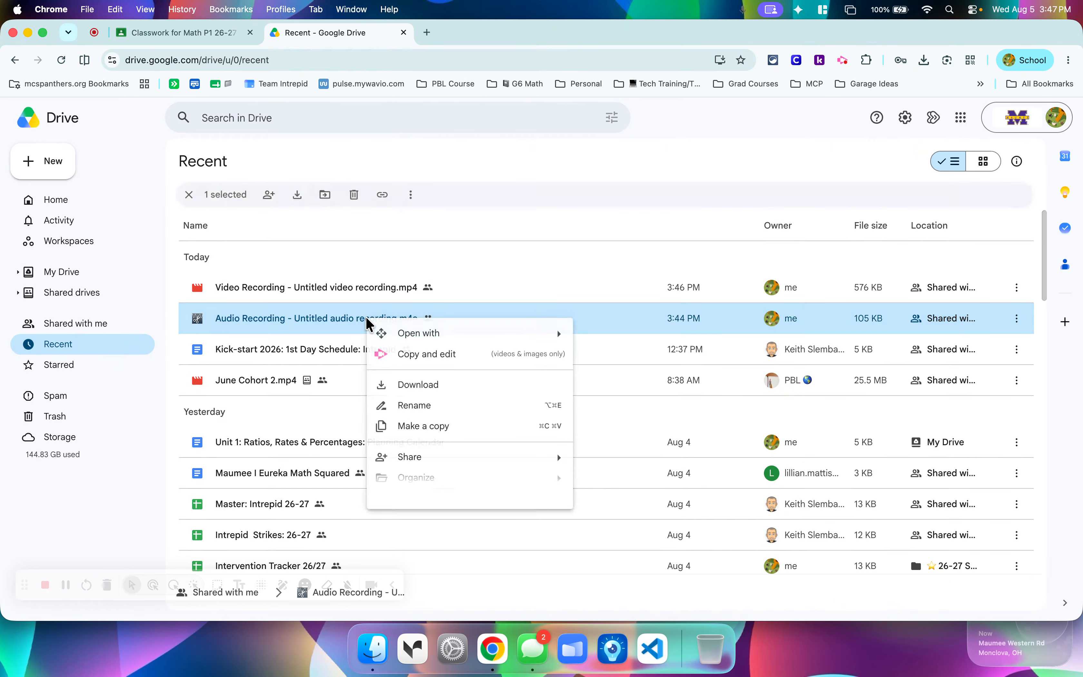
pyautogui.click(442, 411)
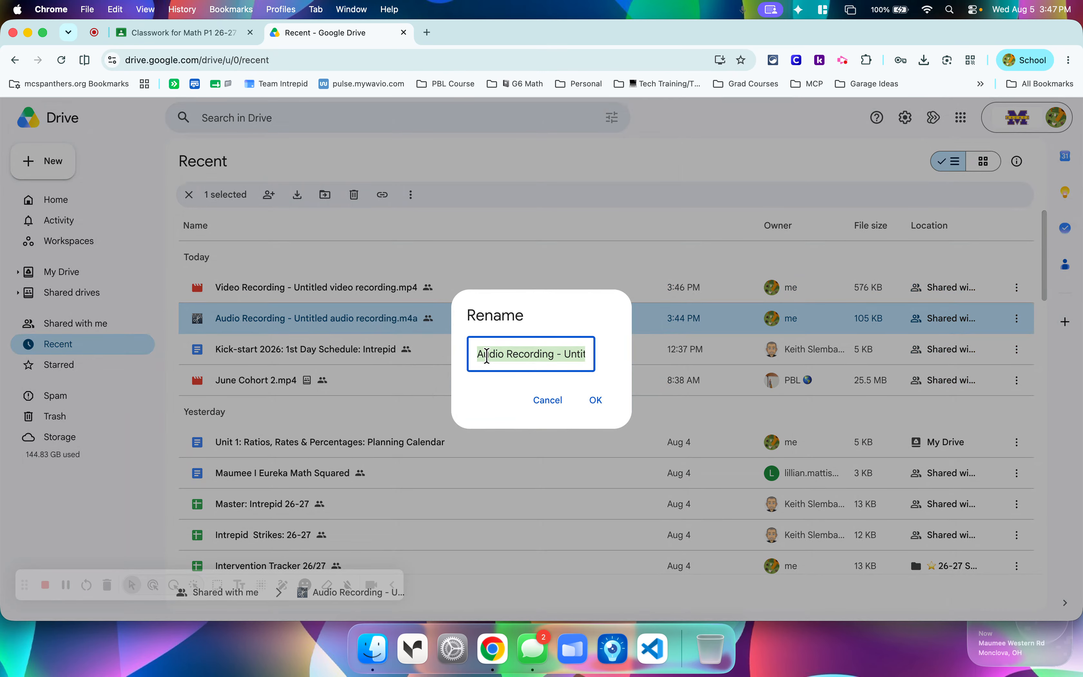
pyautogui.write('Directions #1')
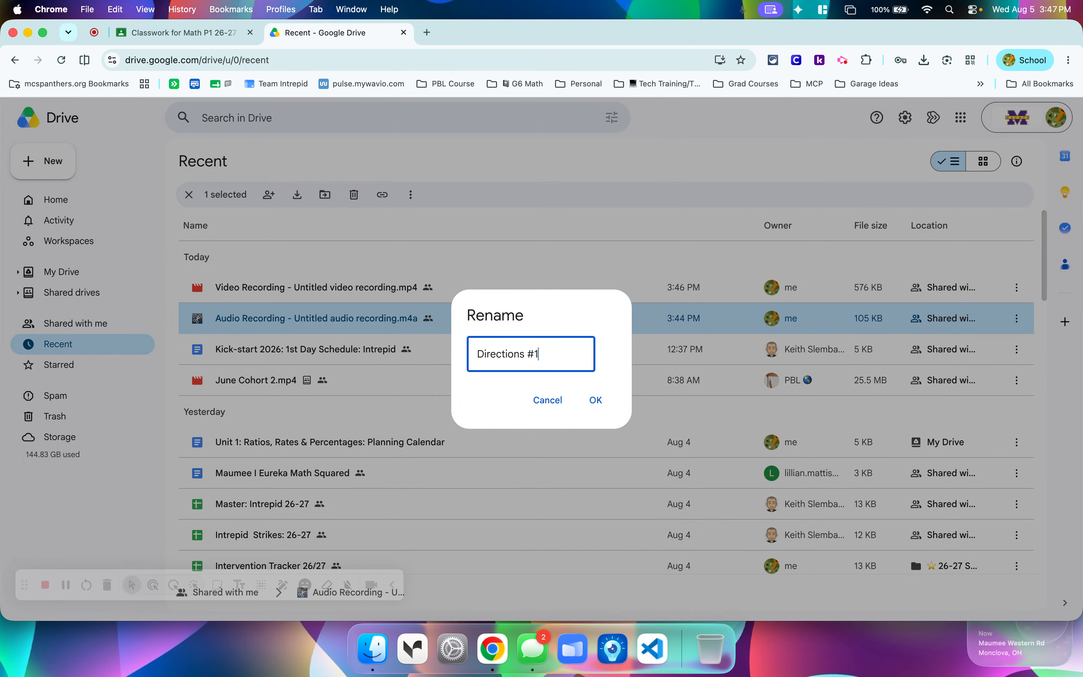
pyautogui.click(592, 399)
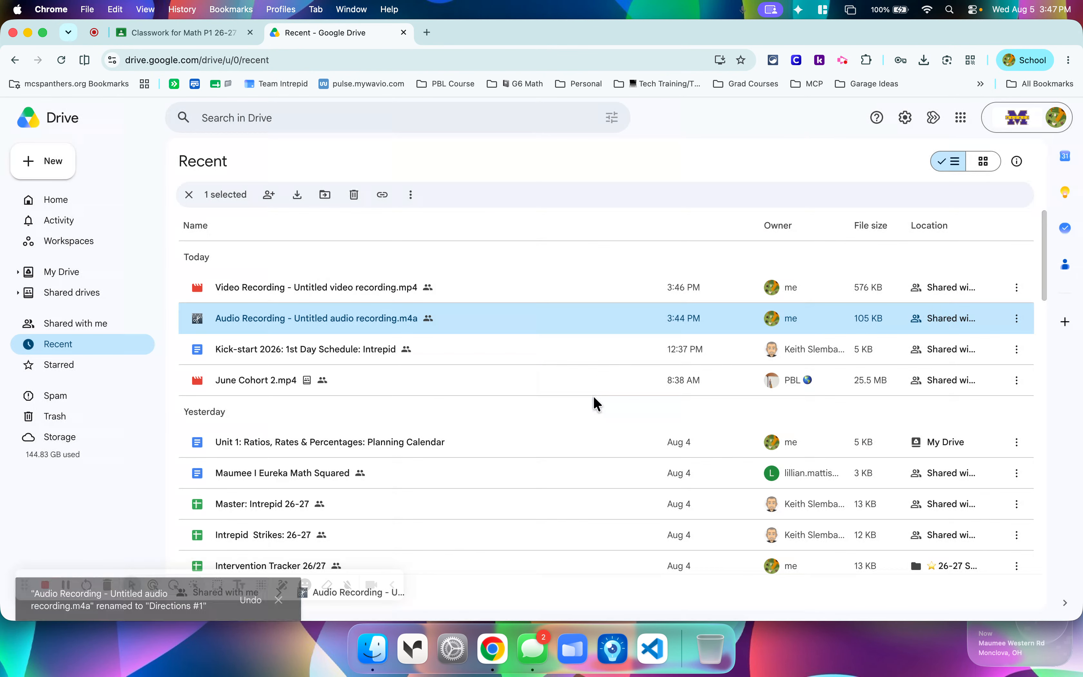
# Return to Google Classroom, reload the page, and reopen the Untitled Assignment draft for editing at its attachment options.
pyautogui.click(214, 34)
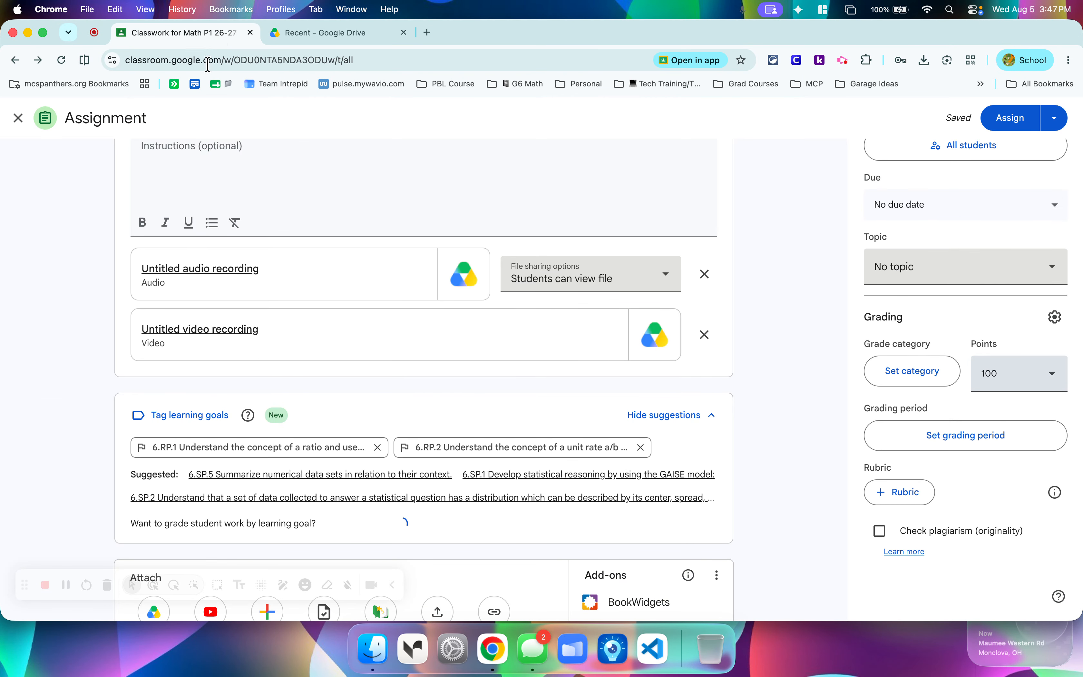
pyautogui.click(59, 59)
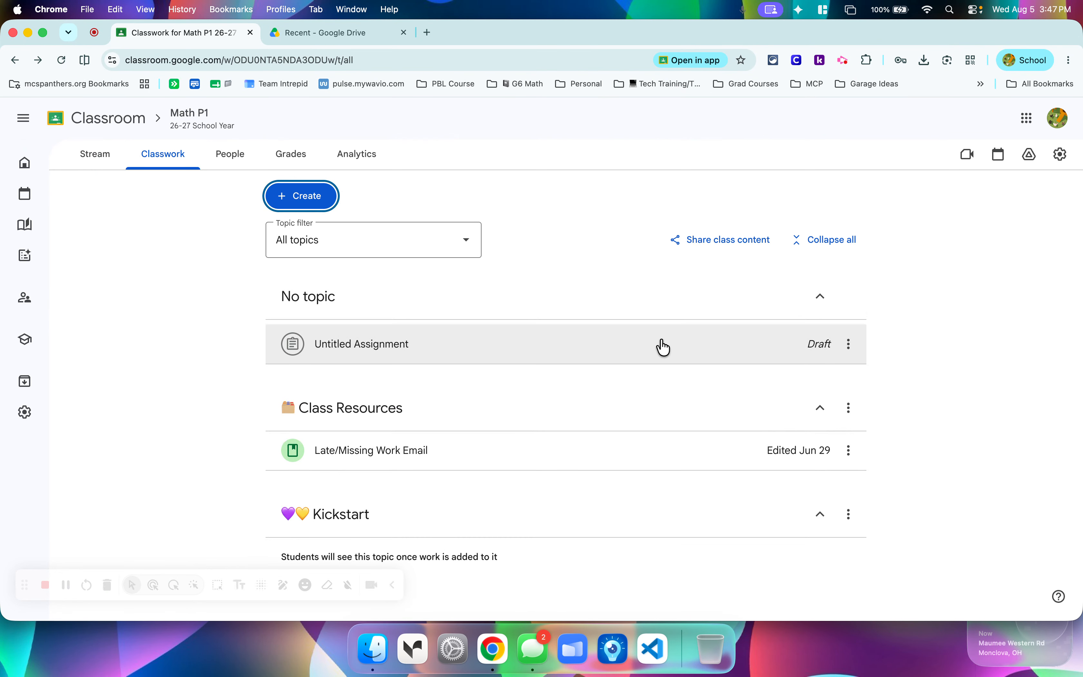
pyautogui.click(783, 359)
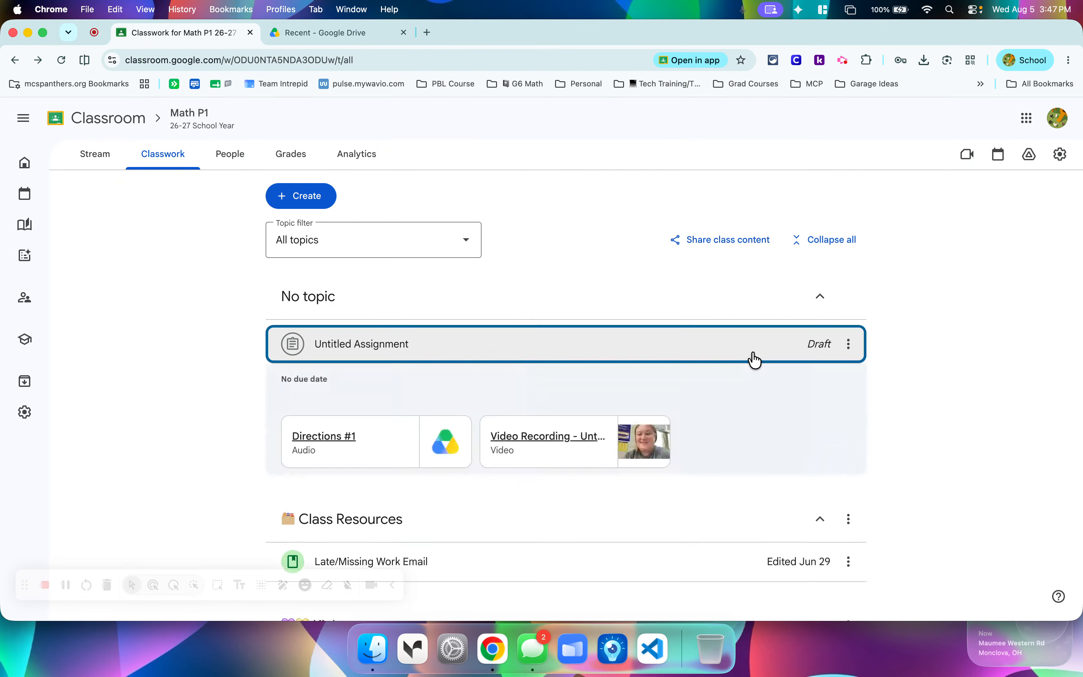
pyautogui.click(315, 520)
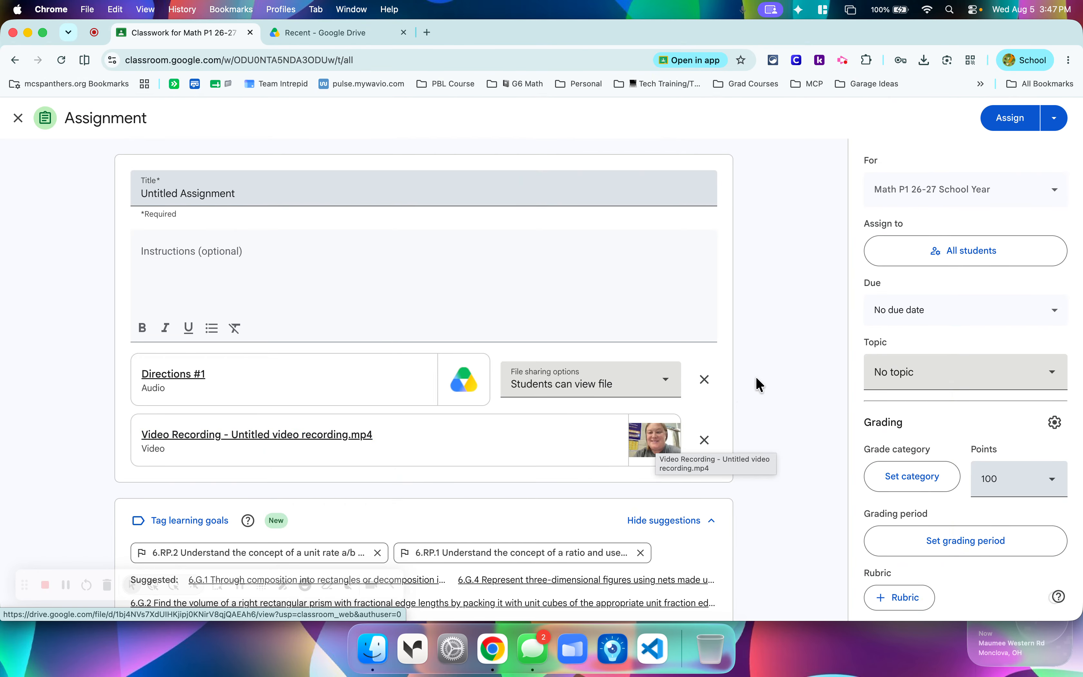
pyautogui.scroll(-5, 289, 430)
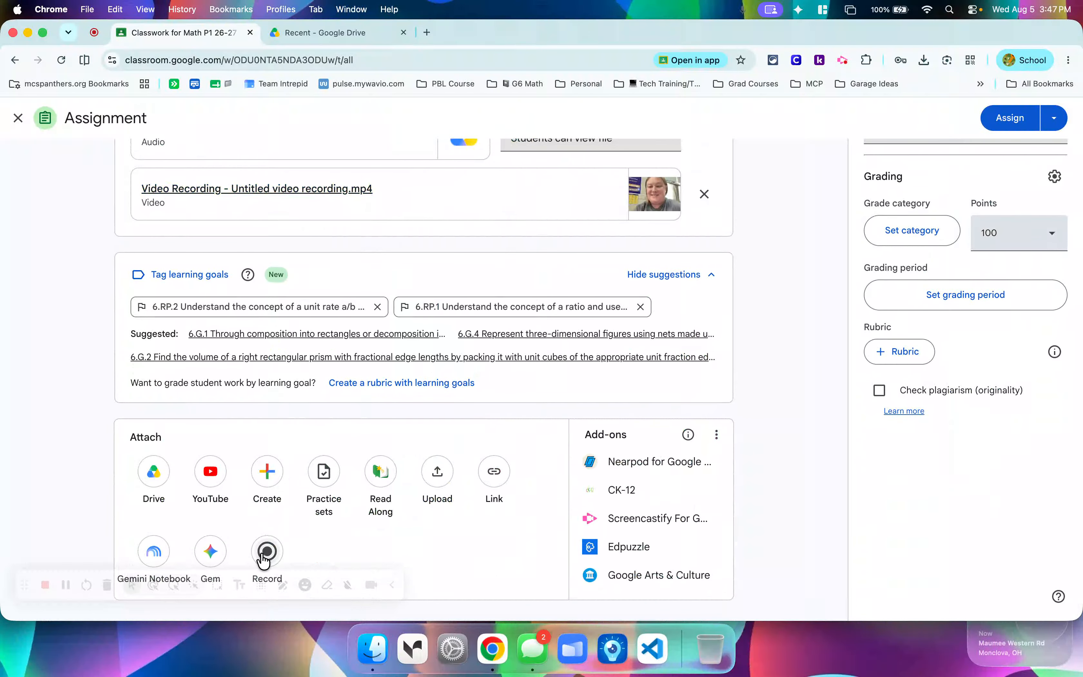
# Remove the "Directions #1" audio and the video recording from the assignment's attachments.
pyautogui.click(268, 549)
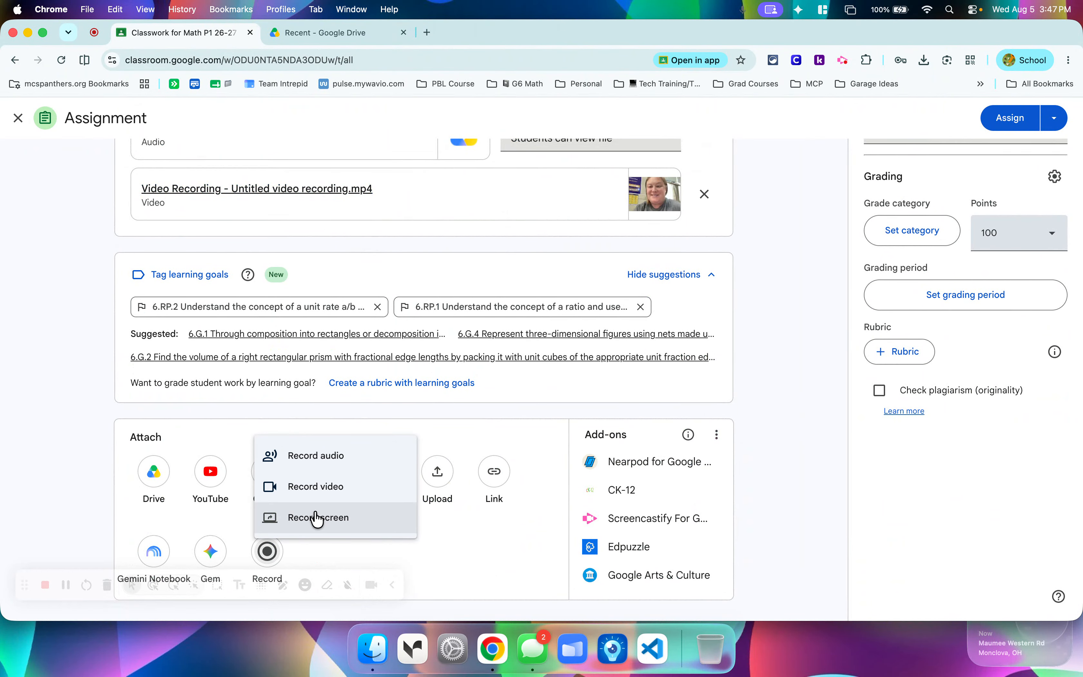
pyautogui.click(771, 334)
pyautogui.scroll(3, 772, 318)
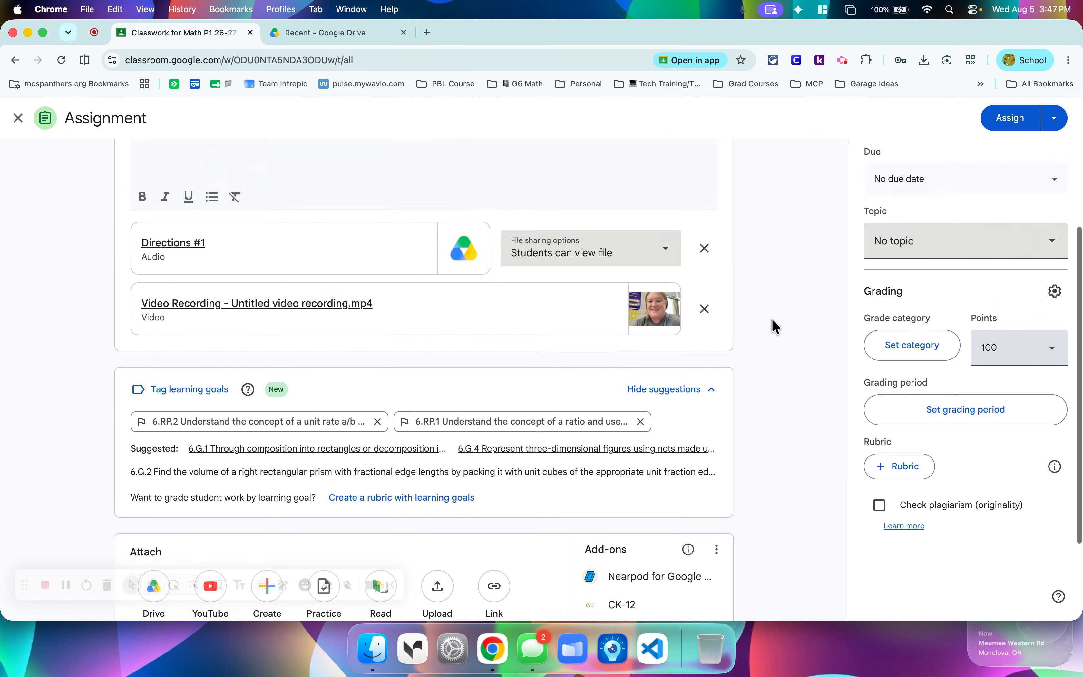
pyautogui.click(704, 248)
pyautogui.click(705, 246)
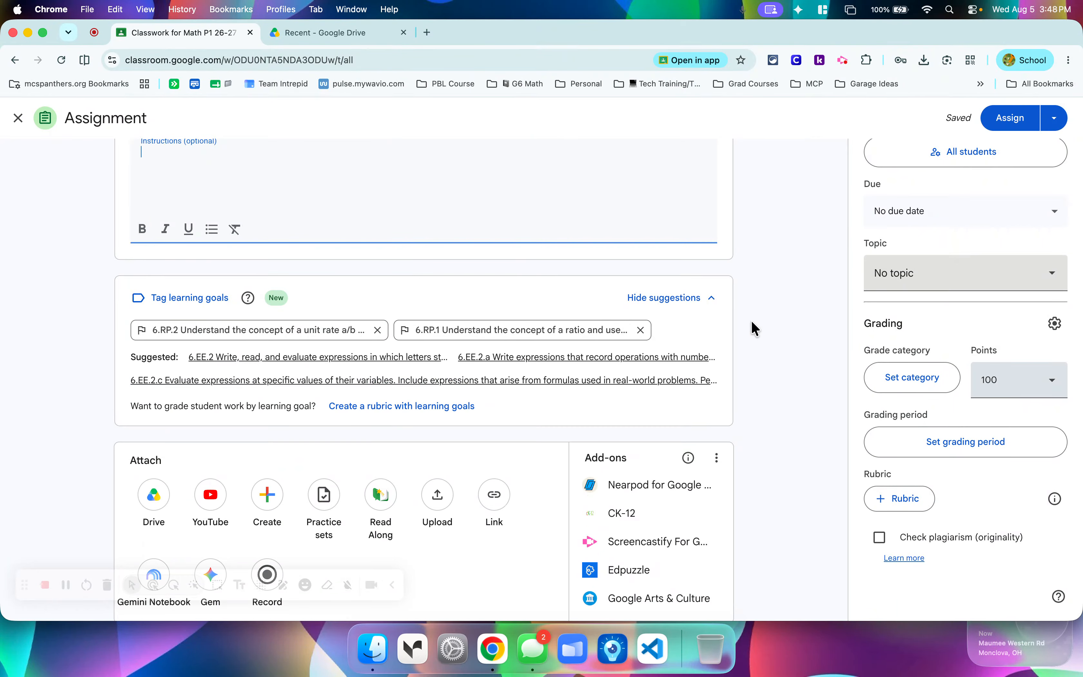
pyautogui.click(705, 306)
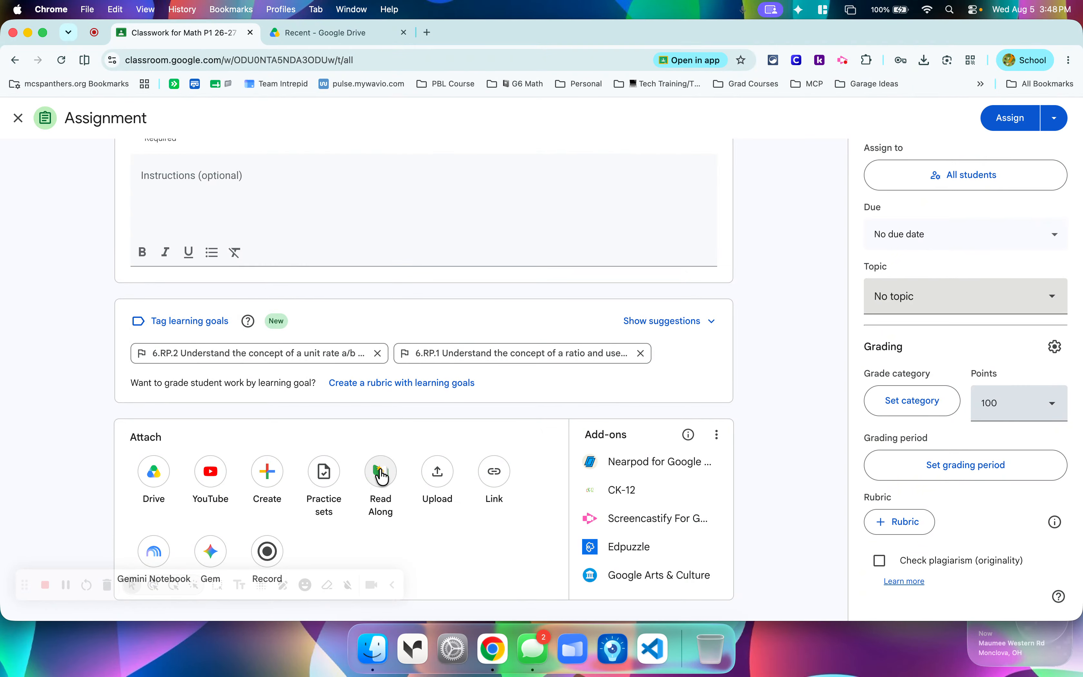
# Open the Read Along library from the attachment options and compare the My content and Read Along sources.
pyautogui.click(383, 480)
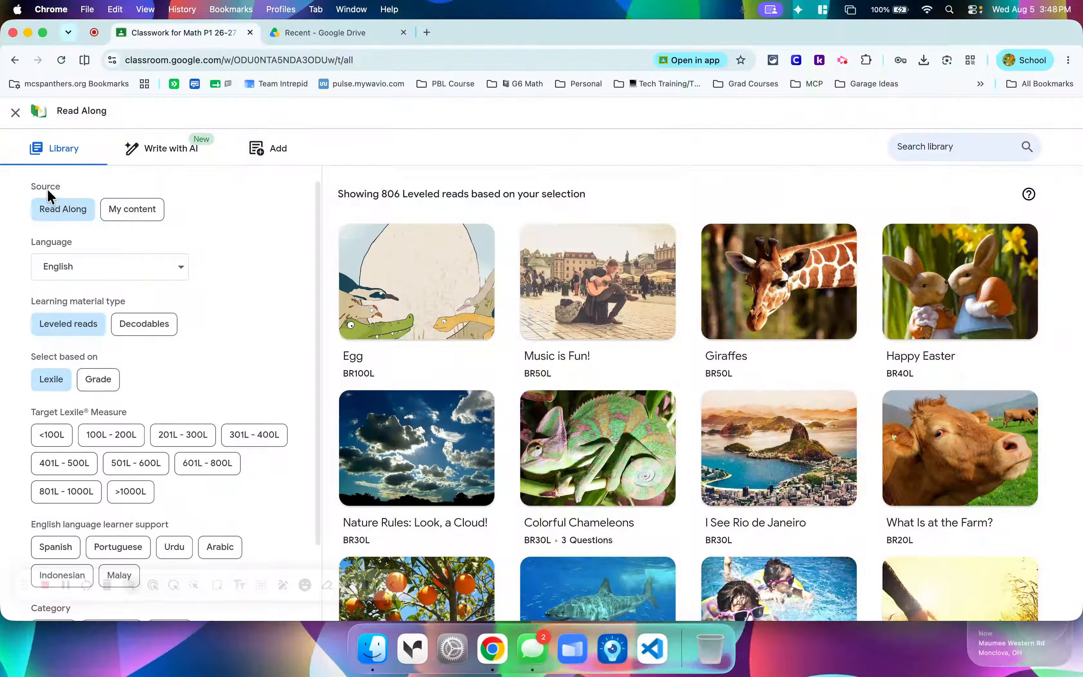
pyautogui.click(129, 215)
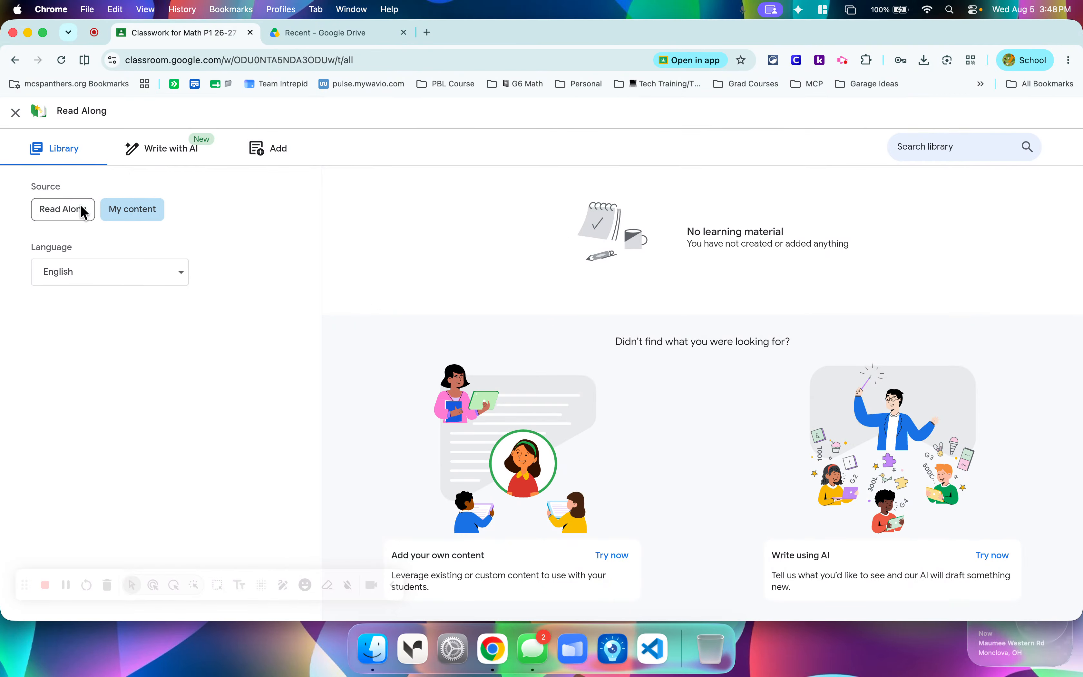
pyautogui.click(61, 220)
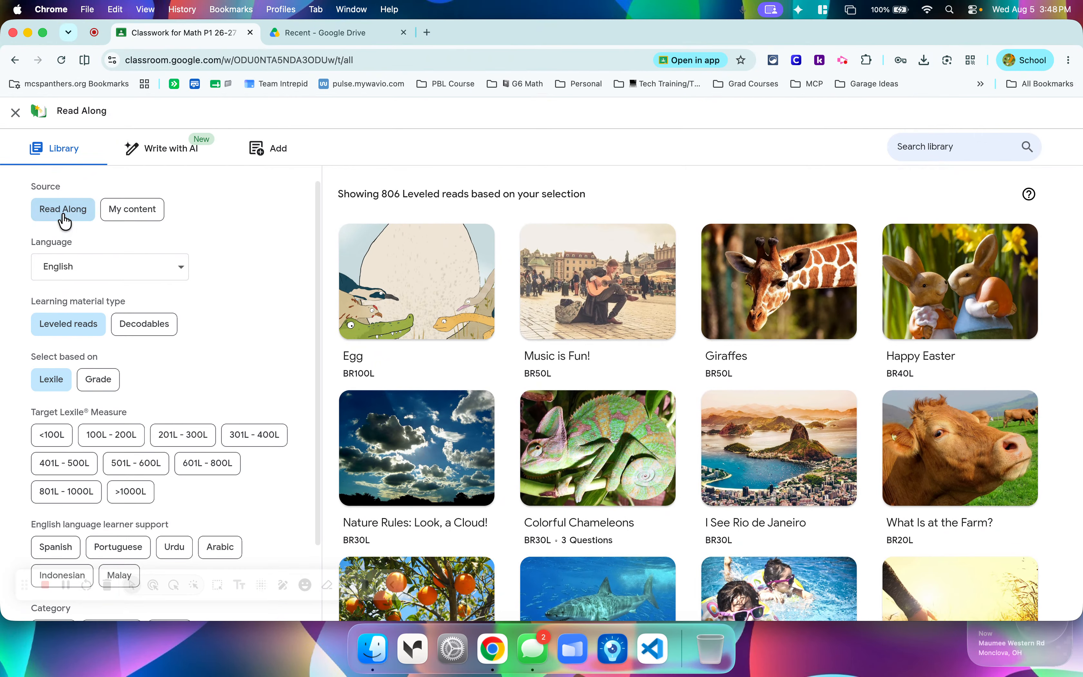
# Filter the Read Along library to Decodables and browse the Heggerty books and remaining filter options.
pyautogui.click(139, 338)
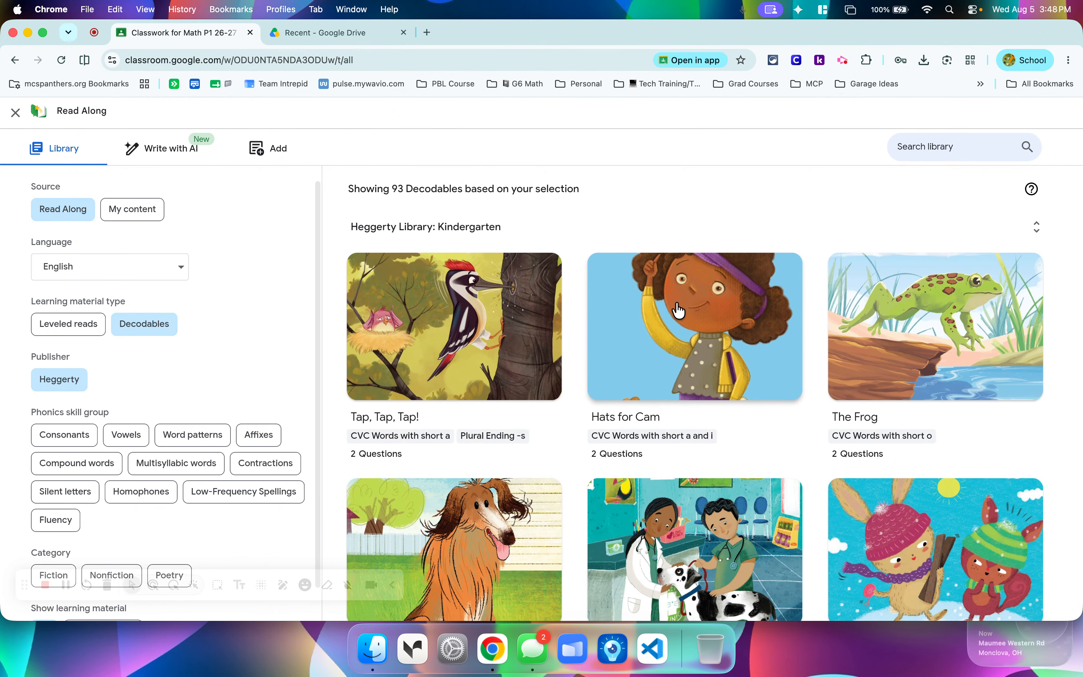
pyautogui.scroll(-5, 678, 309)
pyautogui.scroll(-5, 679, 309)
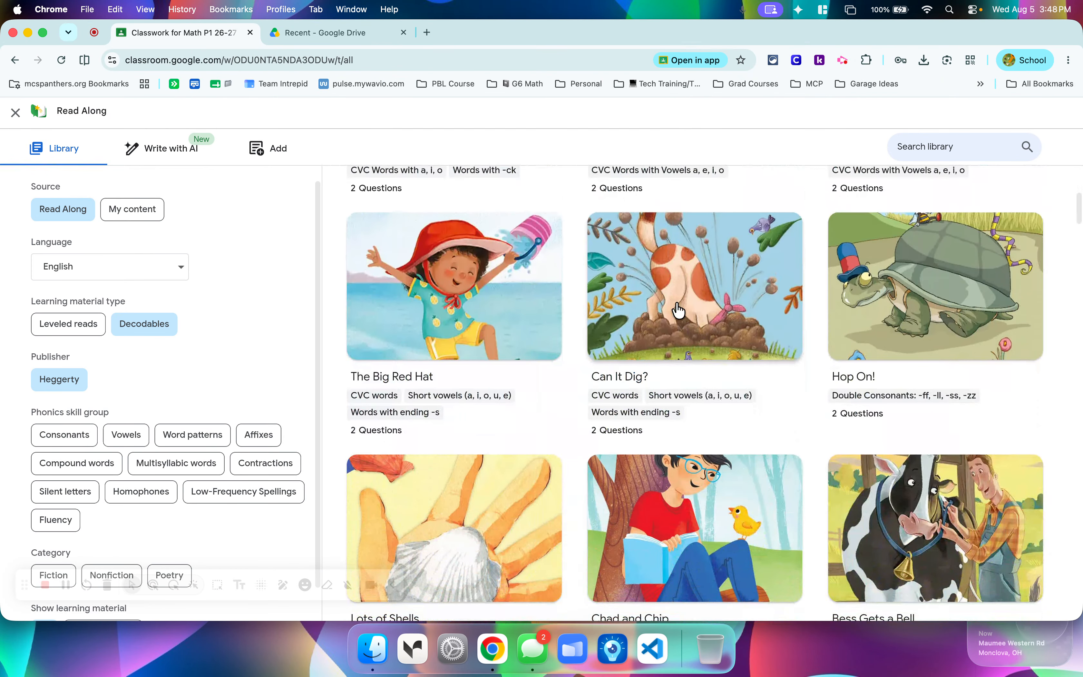
pyautogui.scroll(-20, 679, 309)
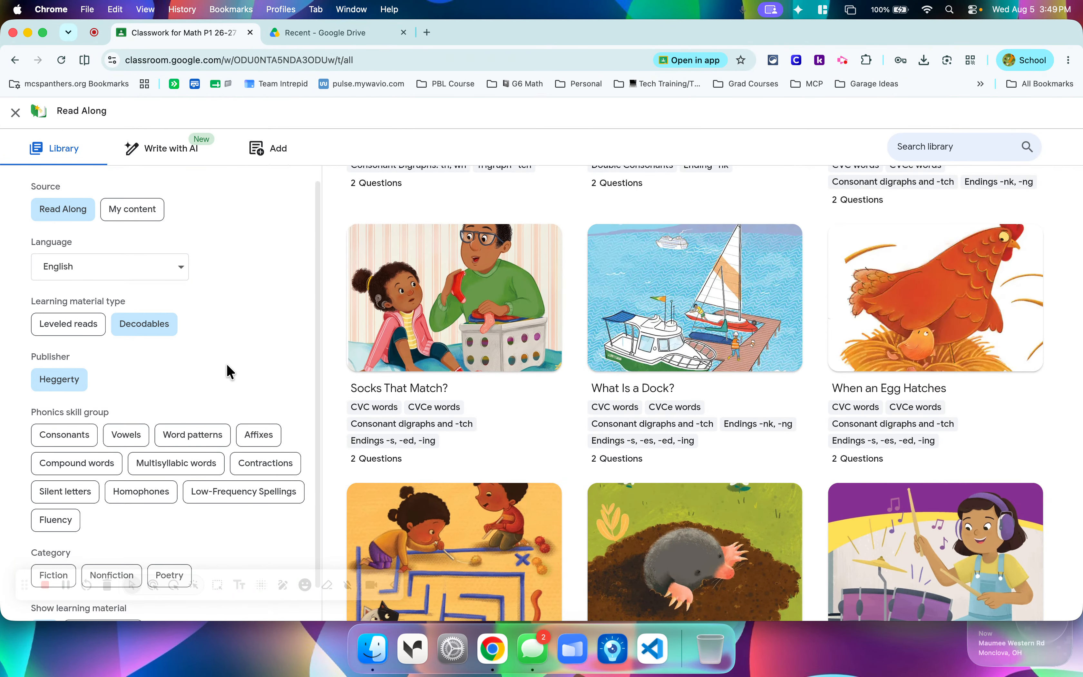
pyautogui.scroll(-2, 230, 372)
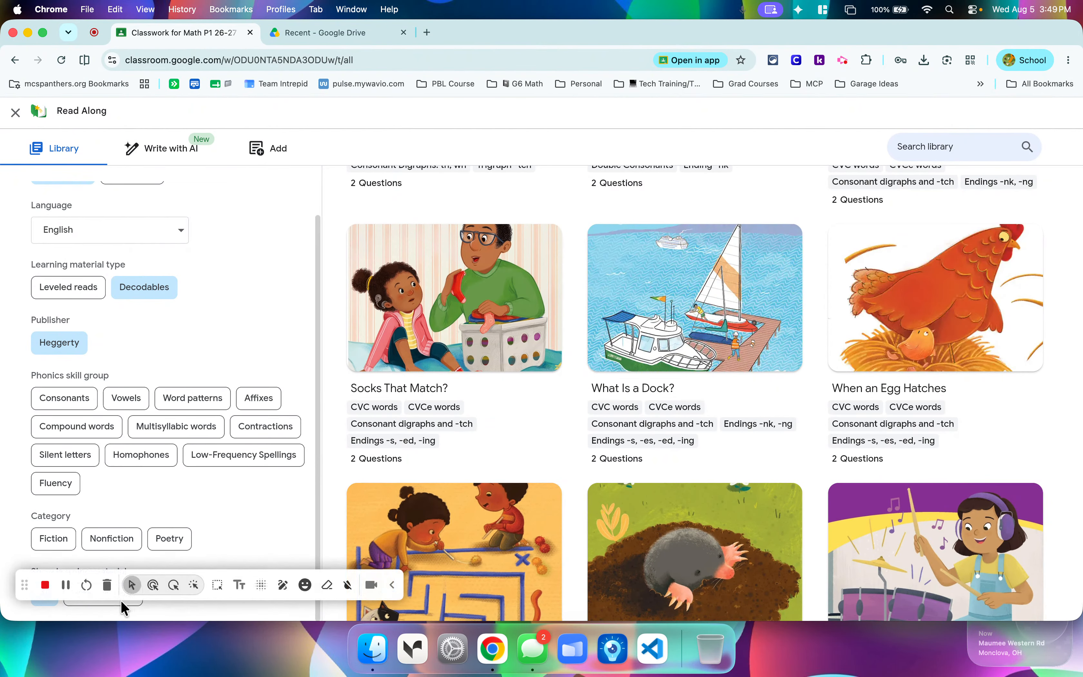
pyautogui.click(393, 585)
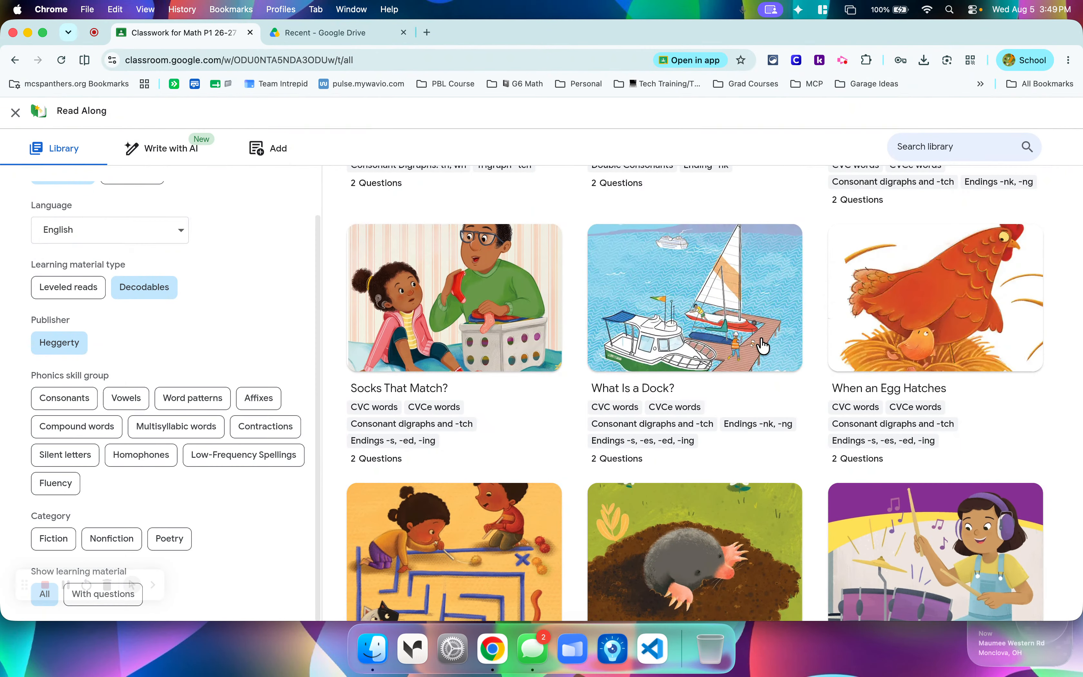
# Open the book "When an Egg Hatches", go to its first story page, and try out individual words in the sentence.
pyautogui.click(921, 330)
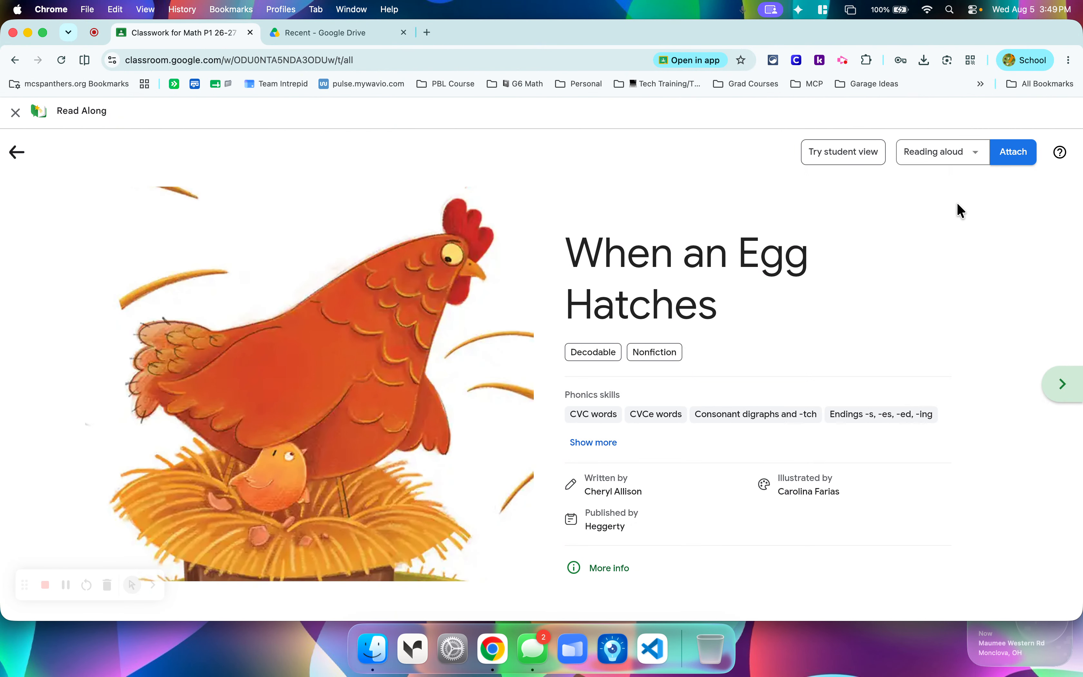
pyautogui.click(1059, 393)
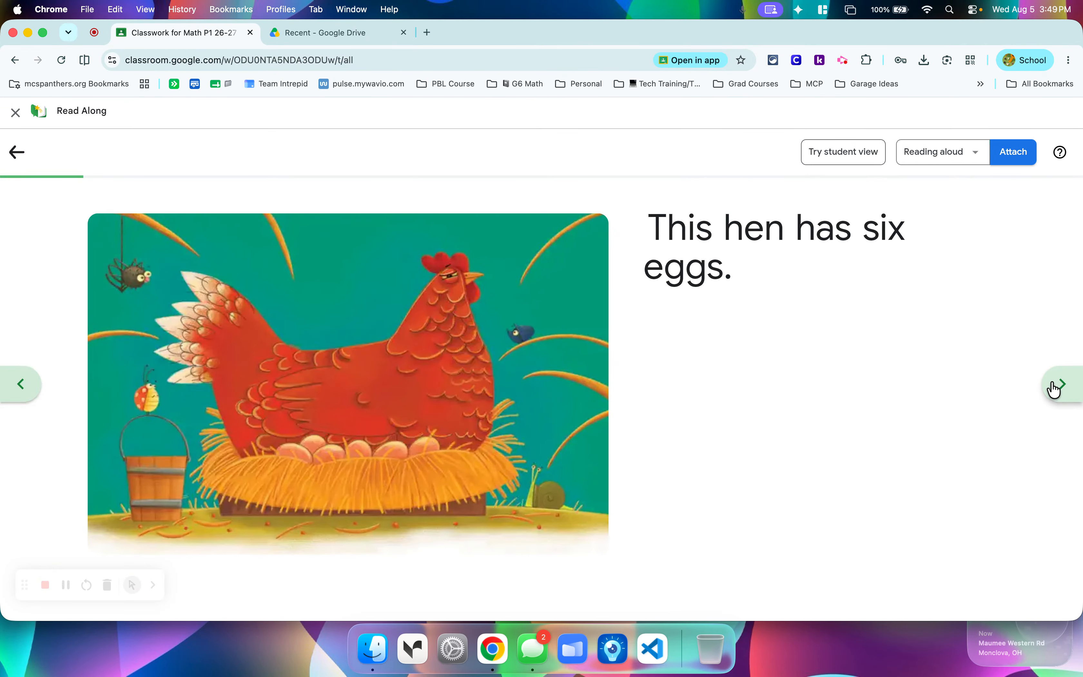
pyautogui.click(684, 231)
pyautogui.click(684, 237)
pyautogui.click(684, 235)
pyautogui.click(784, 245)
pyautogui.click(824, 243)
pyautogui.click(895, 238)
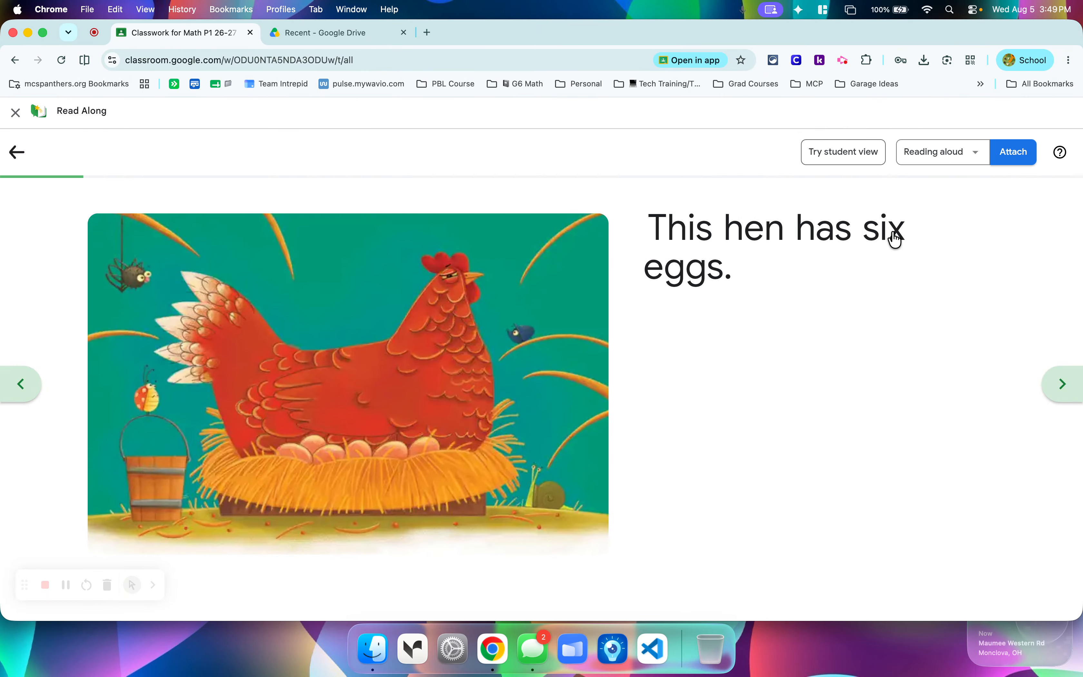
# Start the student view of "When an Egg Hatches" and allow microphone access while visiting the site.
pyautogui.click(842, 156)
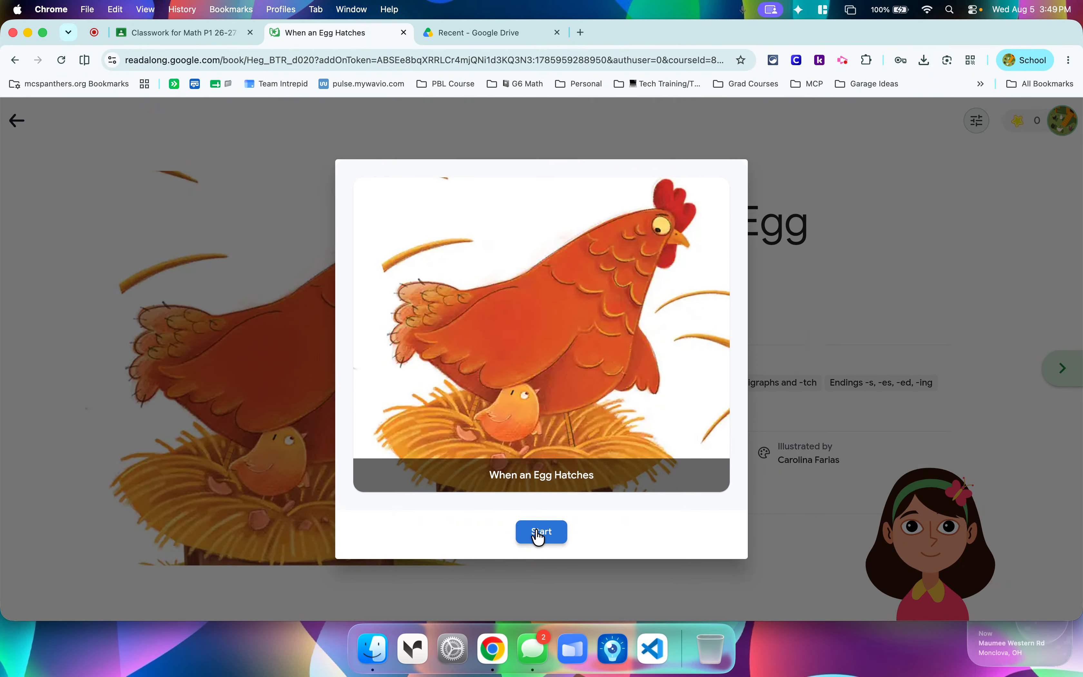
pyautogui.click(537, 531)
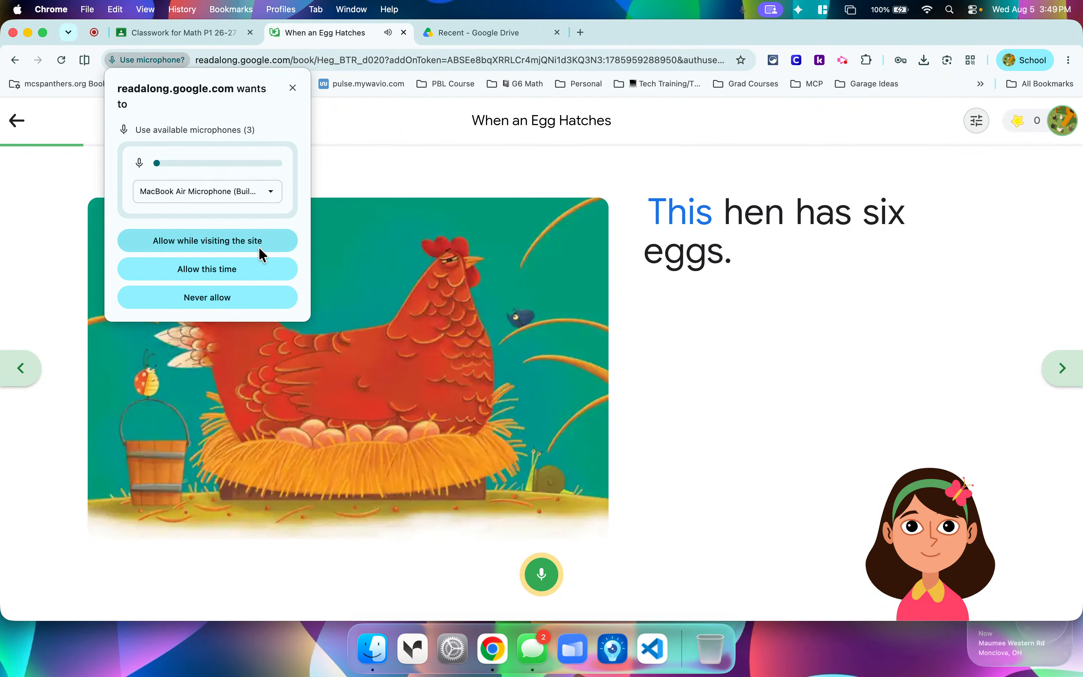
pyautogui.click(215, 246)
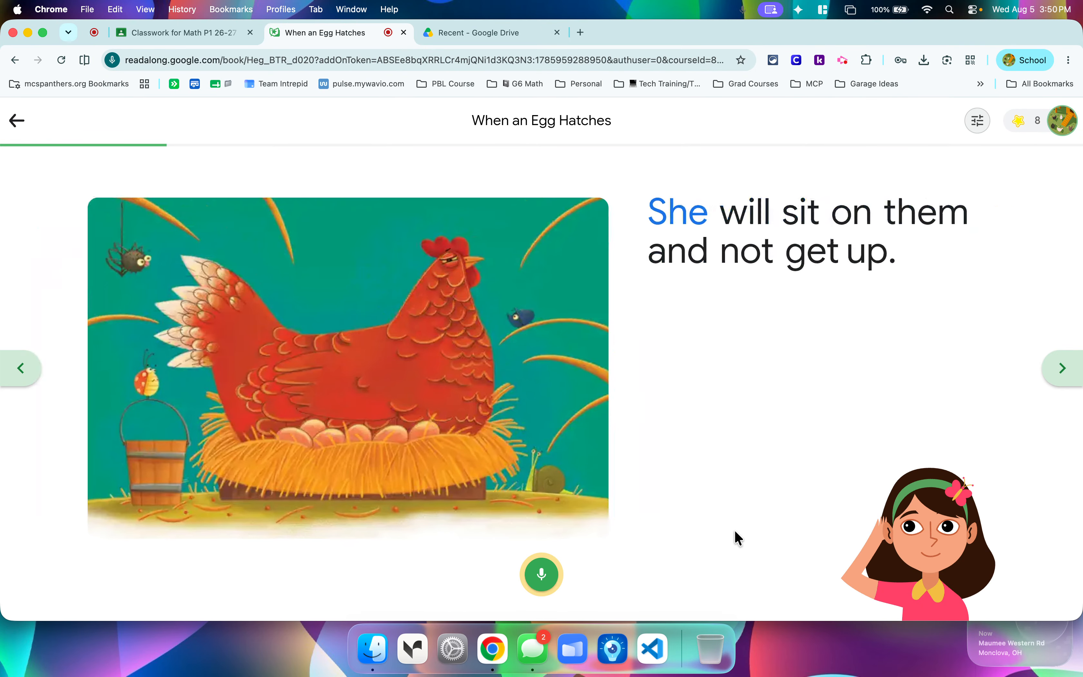
# Revisit the first story page in the student view, try the word "them" on the following page, and continue the story.
pyautogui.click(20, 369)
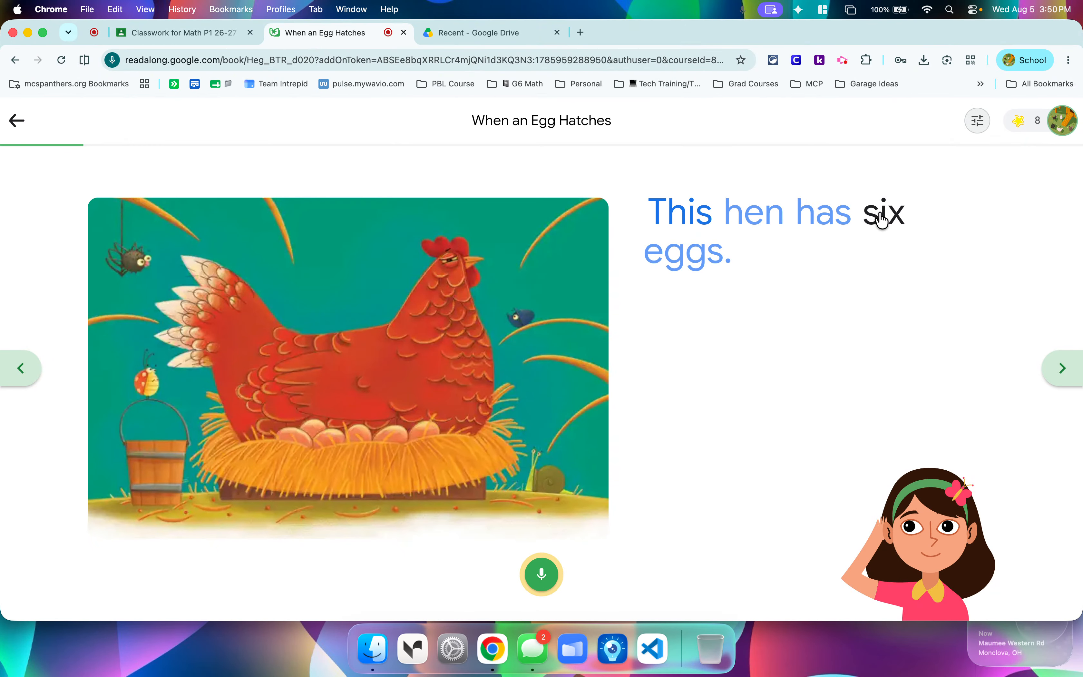
pyautogui.click(1058, 374)
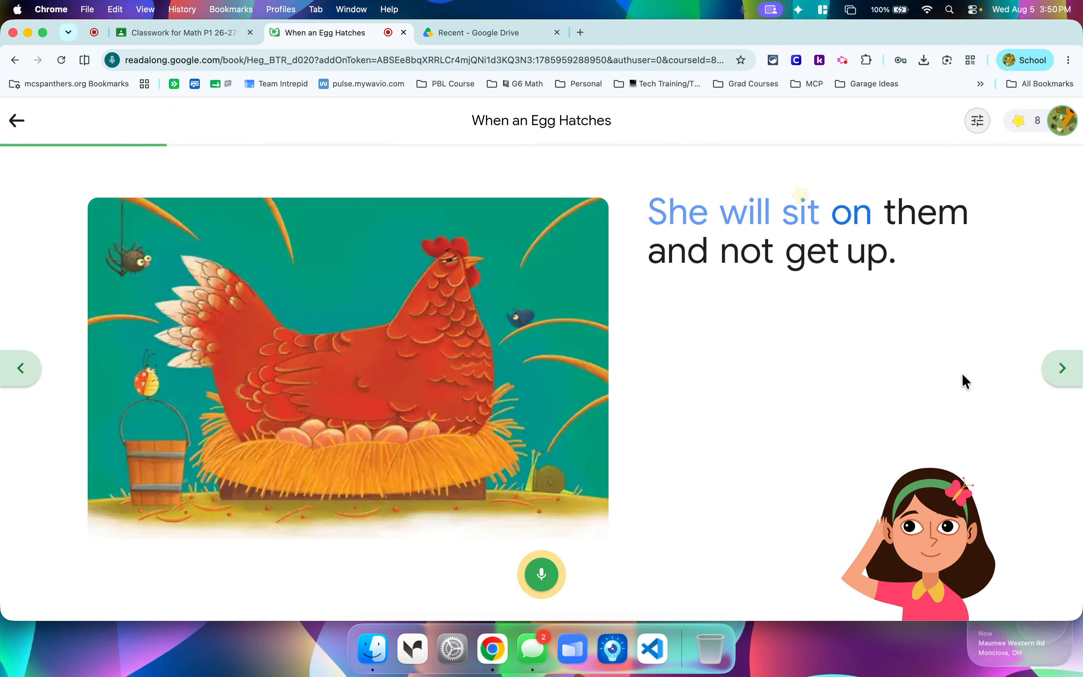
pyautogui.click(924, 224)
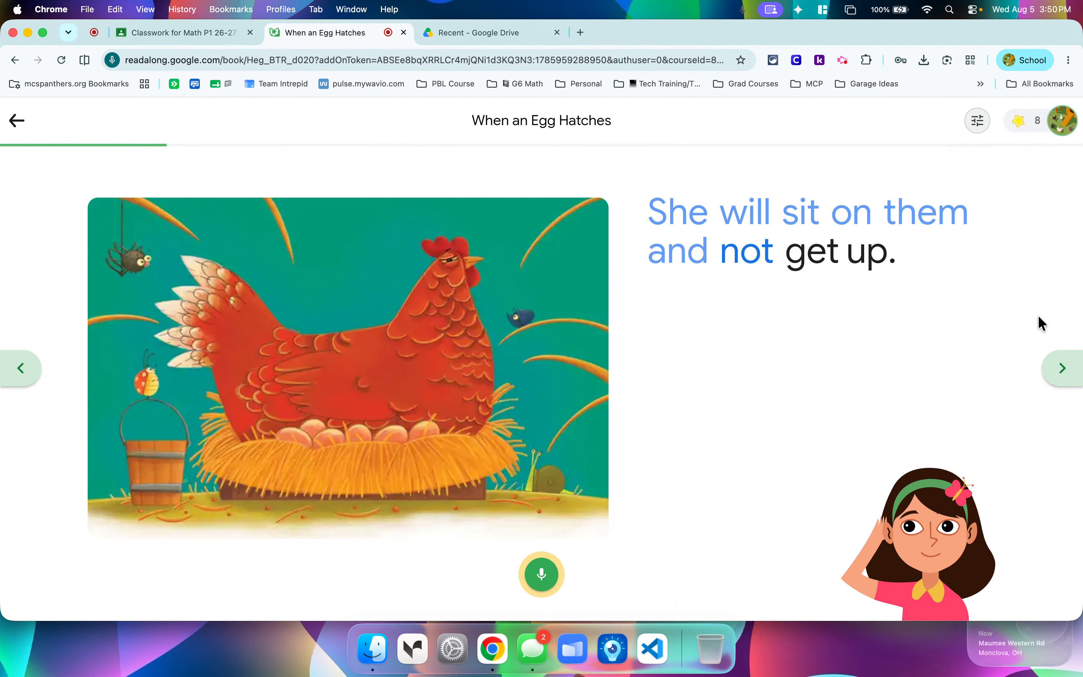
pyautogui.click(1059, 365)
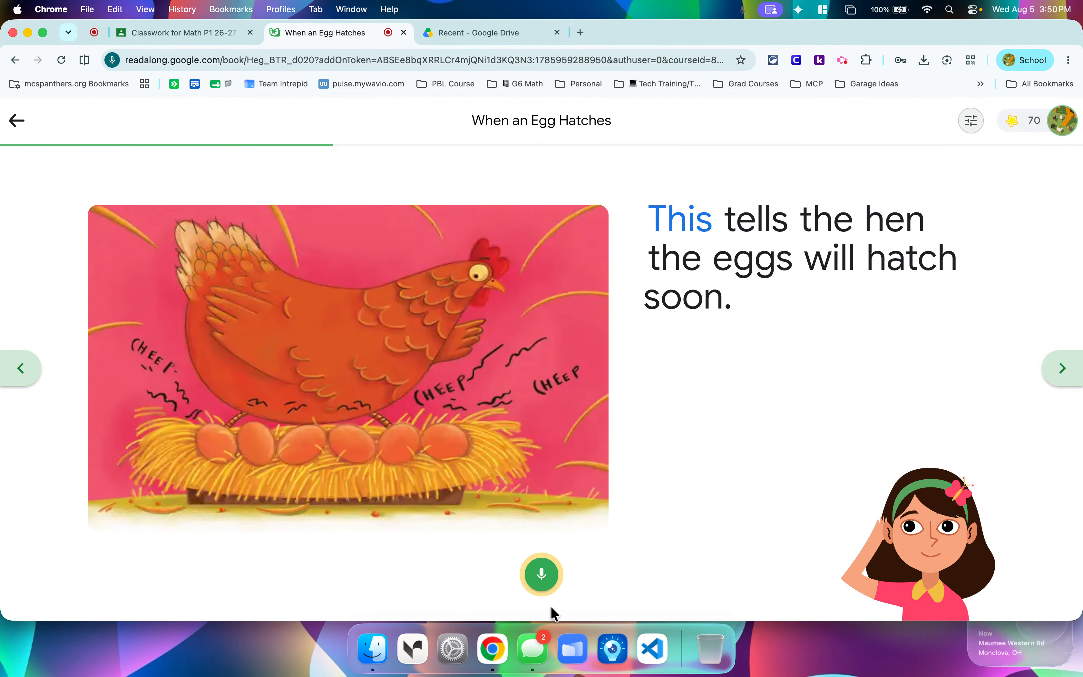
# Turn off the microphone in the student view and page forward through the rest of the story.
pyautogui.click(542, 578)
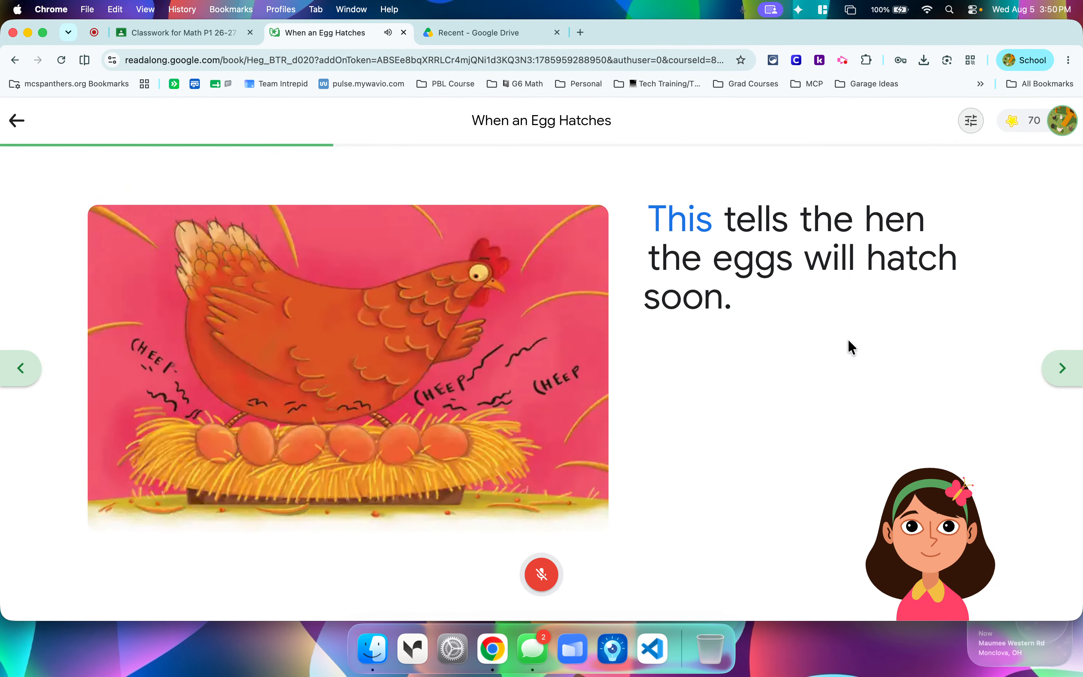
pyautogui.click(1061, 369)
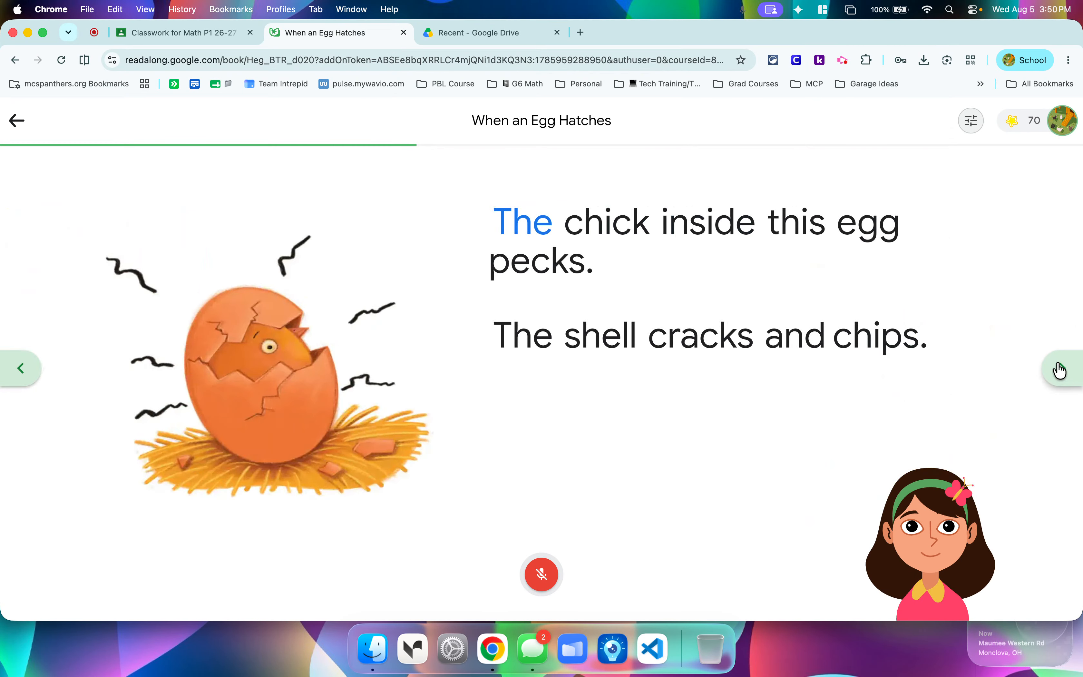
pyautogui.click(1061, 374)
pyautogui.click(1057, 378)
pyautogui.click(1063, 381)
pyautogui.click(1065, 382)
pyautogui.click(1065, 382)
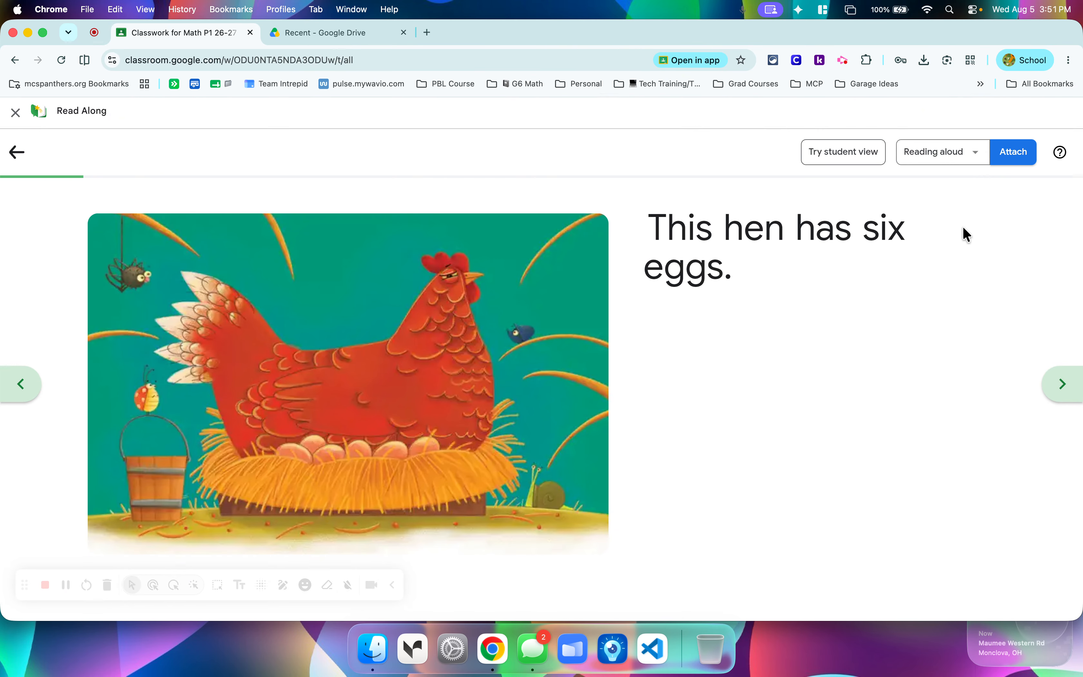
# Keep Read Aloud as the reading mode and attach "When an Egg Hatches" to the assignment.
pyautogui.click(976, 152)
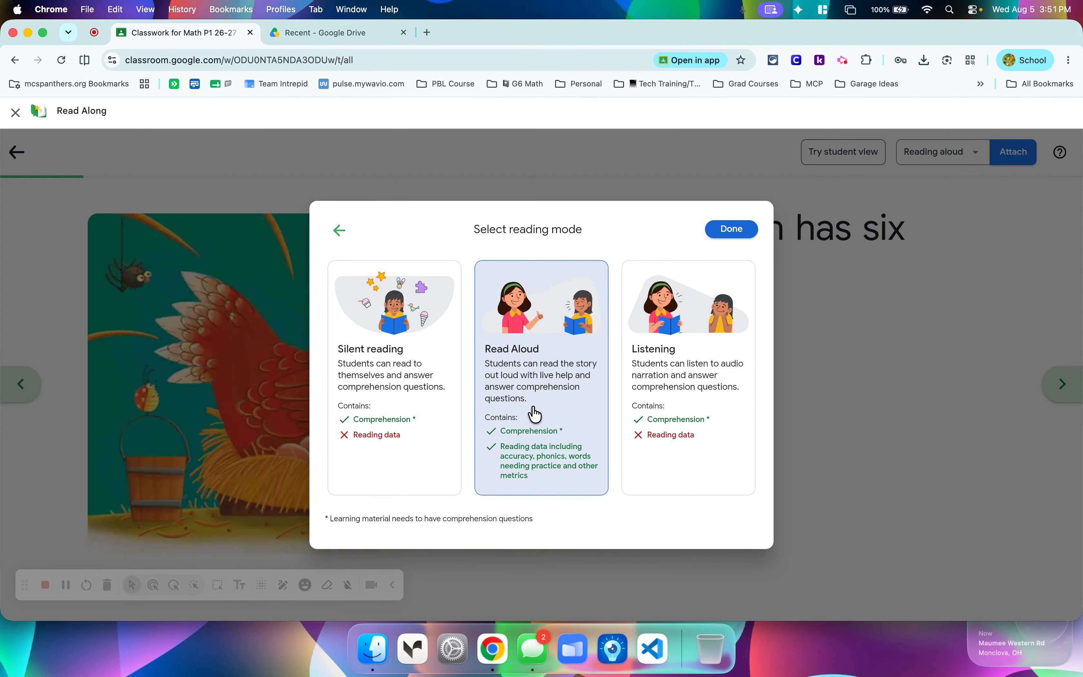
pyautogui.click(723, 230)
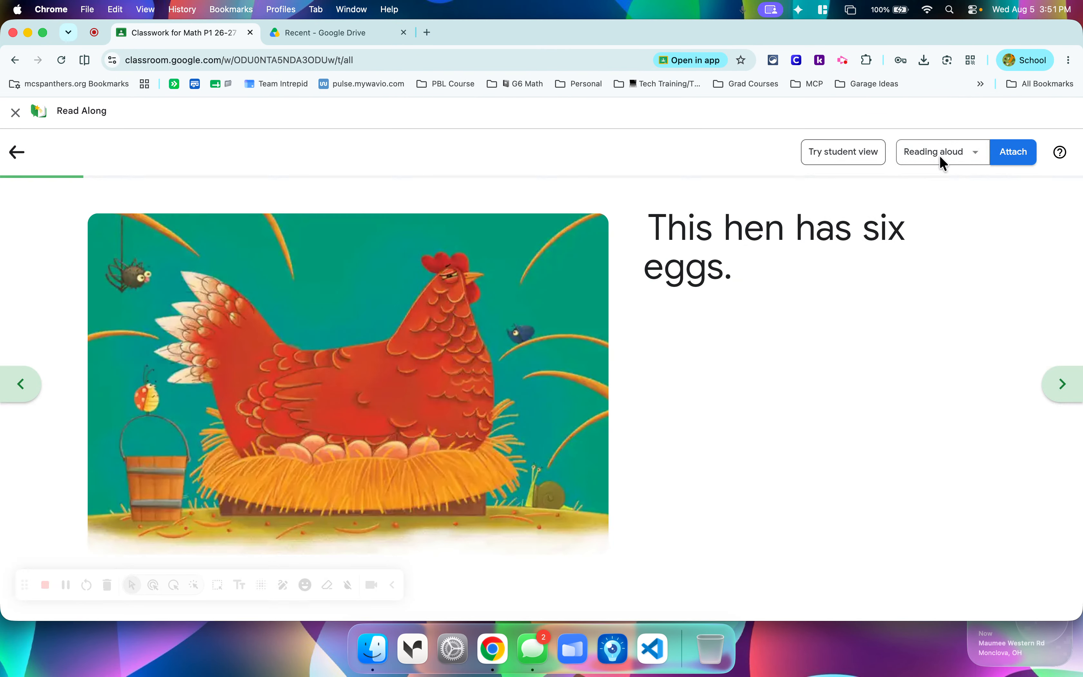
pyautogui.click(1011, 157)
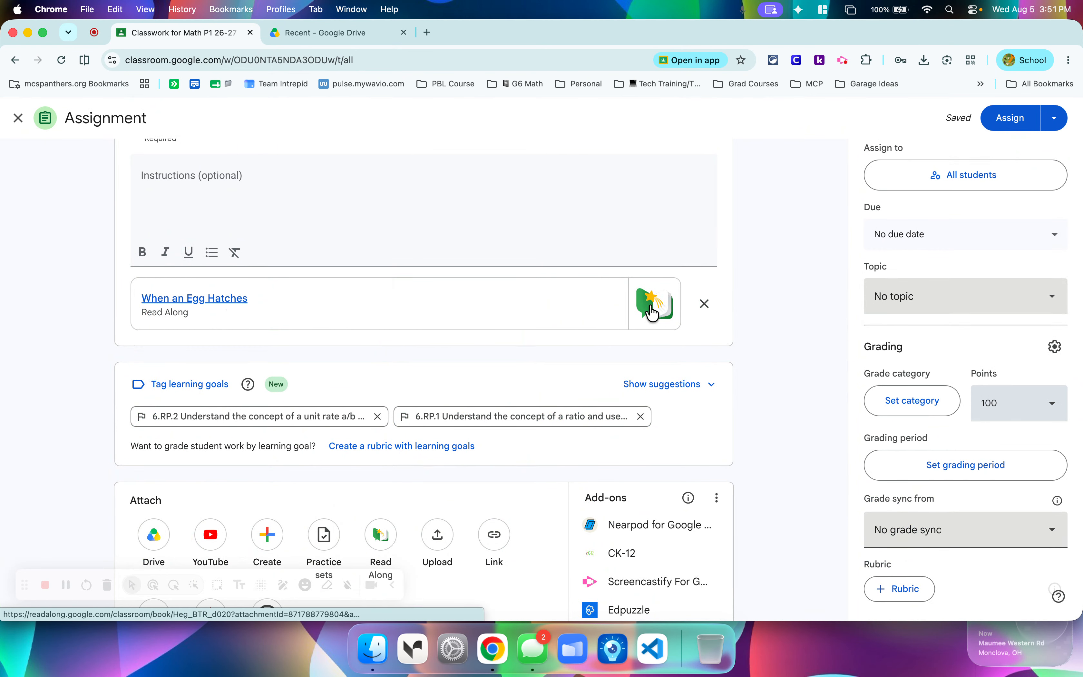
pyautogui.scroll(2, 766, 262)
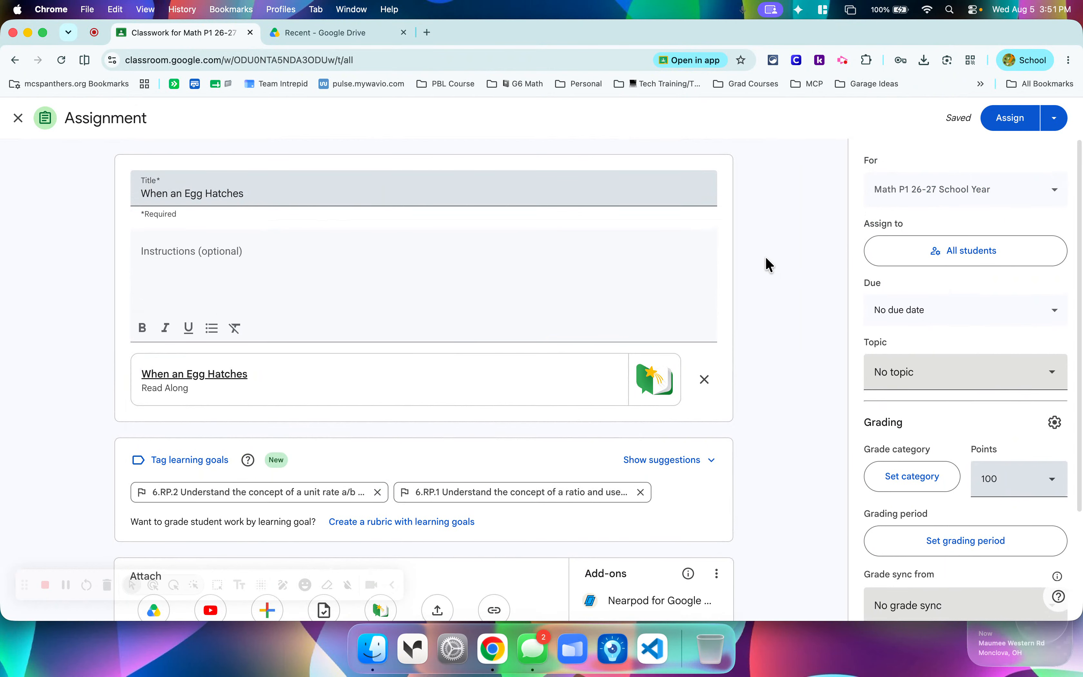
# Preview the attached "When an Egg Hatches" book, close its preview, and remove it from the assignment.
pyautogui.click(222, 376)
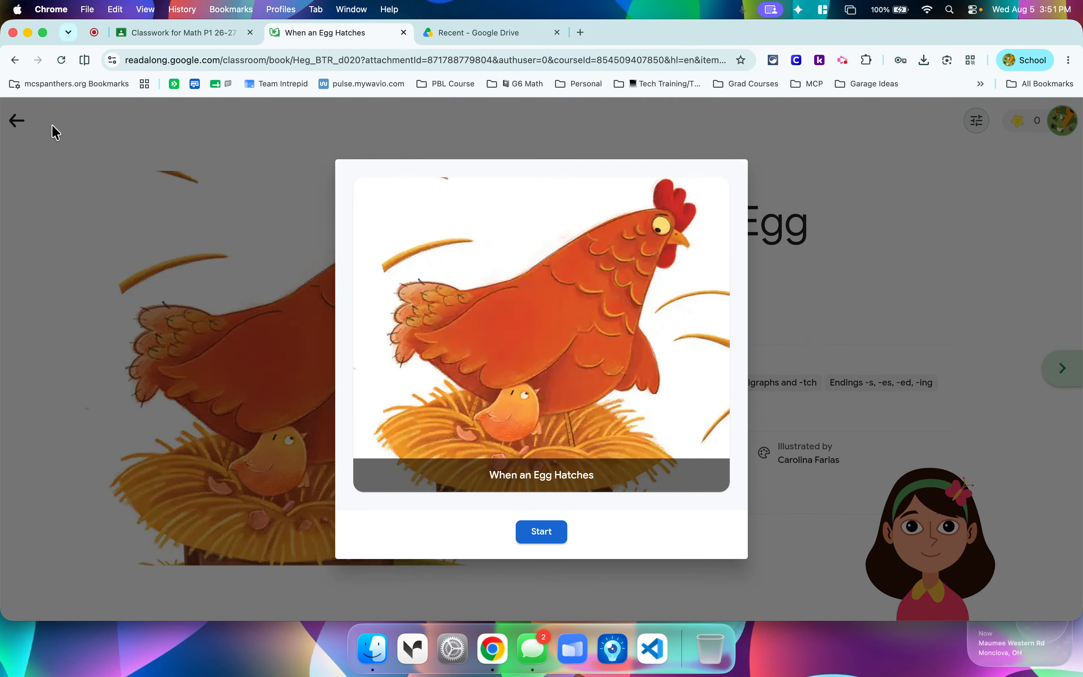
pyautogui.click(404, 32)
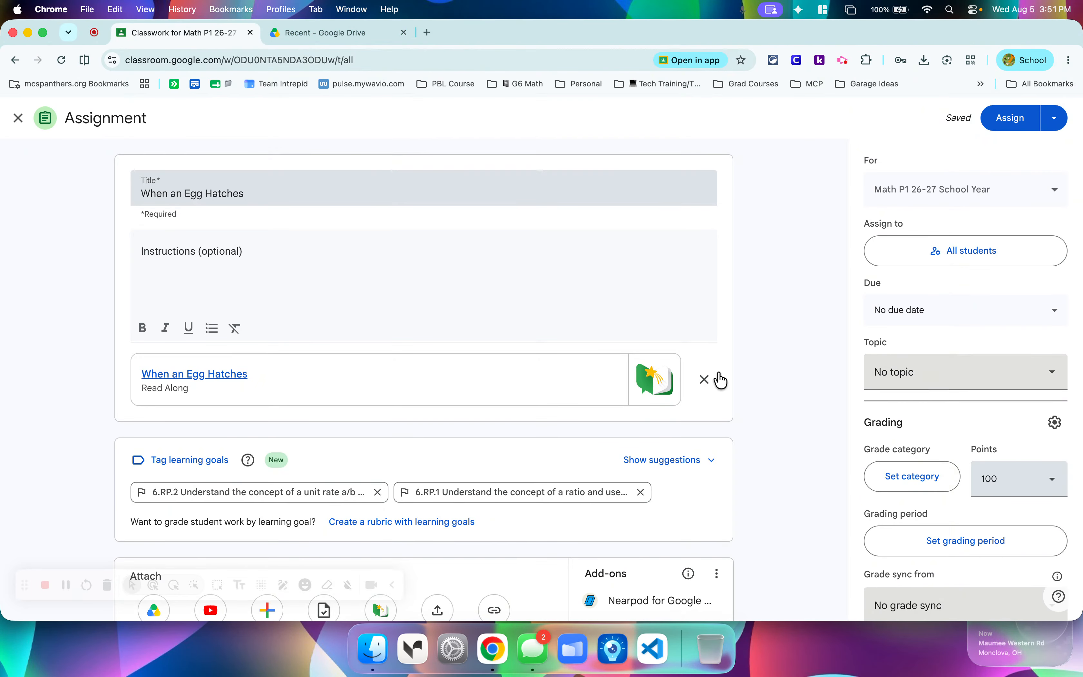
pyautogui.click(706, 380)
pyautogui.click(594, 392)
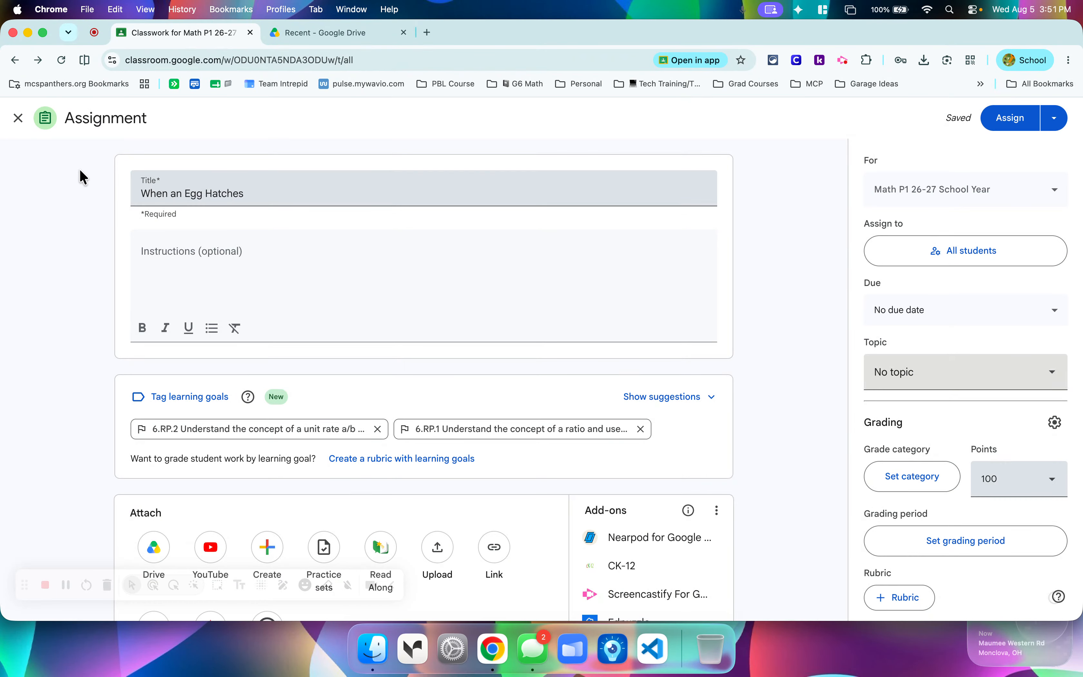
# Close the "When an Egg Hatches" assignment and delete its draft from Classwork.
pyautogui.click(18, 119)
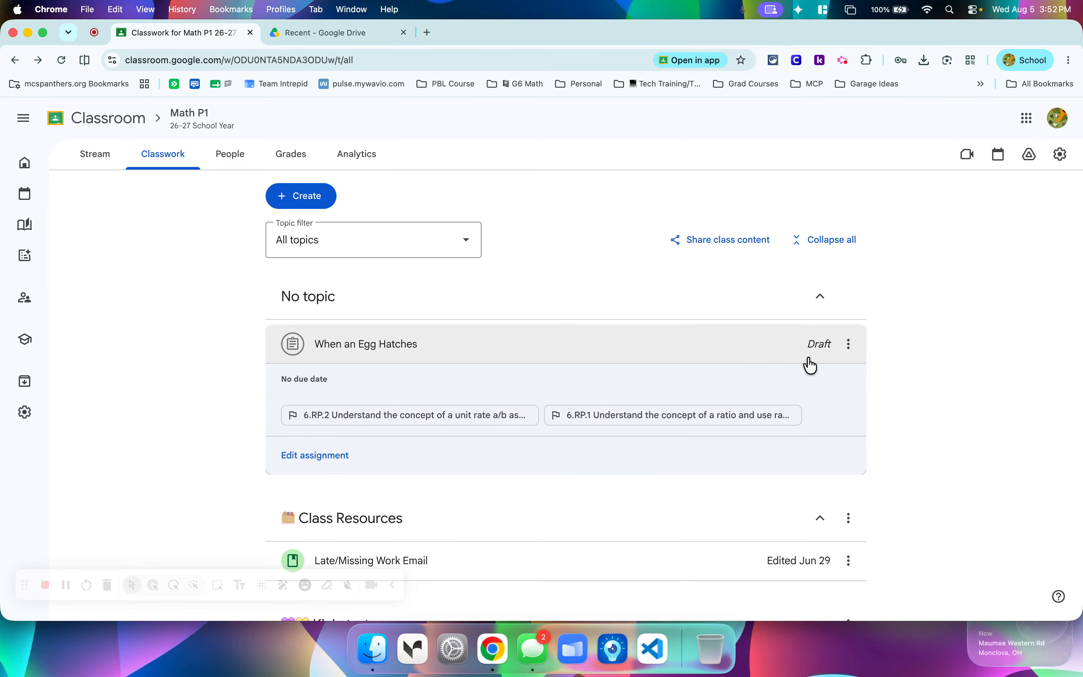
pyautogui.click(850, 345)
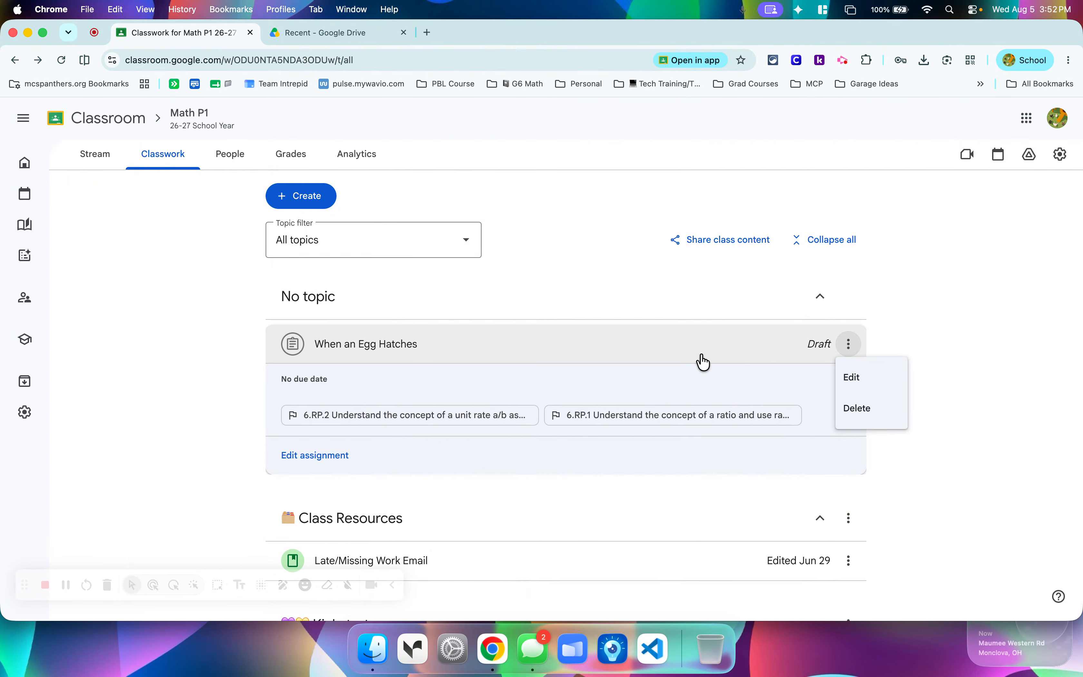
pyautogui.click(862, 411)
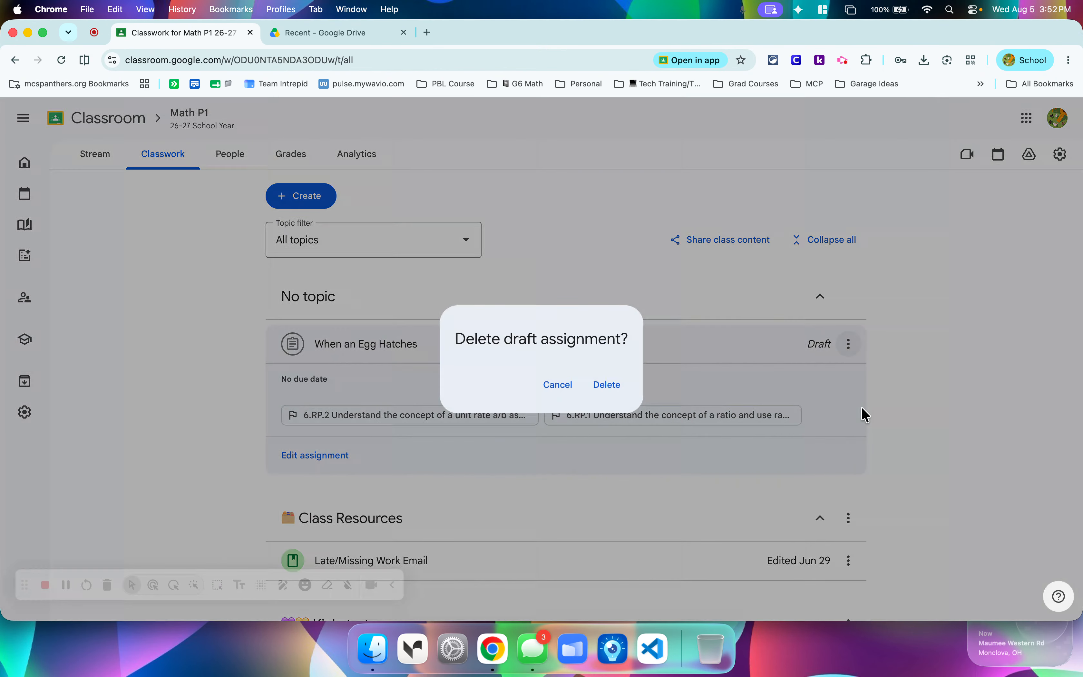
pyautogui.click(606, 394)
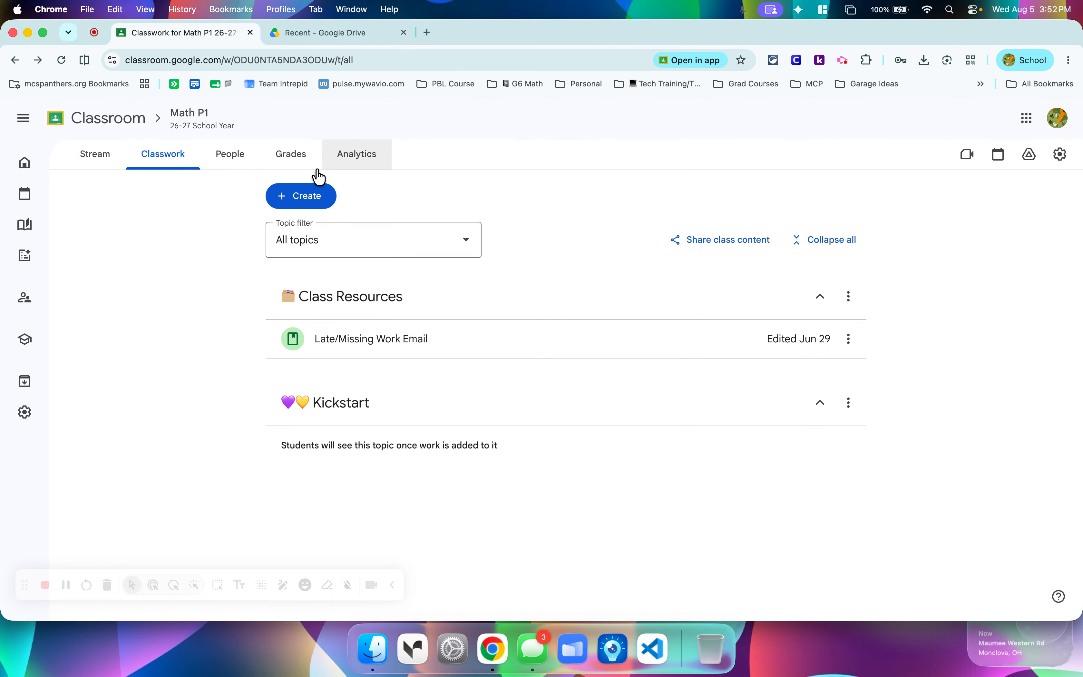
# Review the class's Grades area, comparing the Gradebook view with the Learning goals view.
pyautogui.click(291, 168)
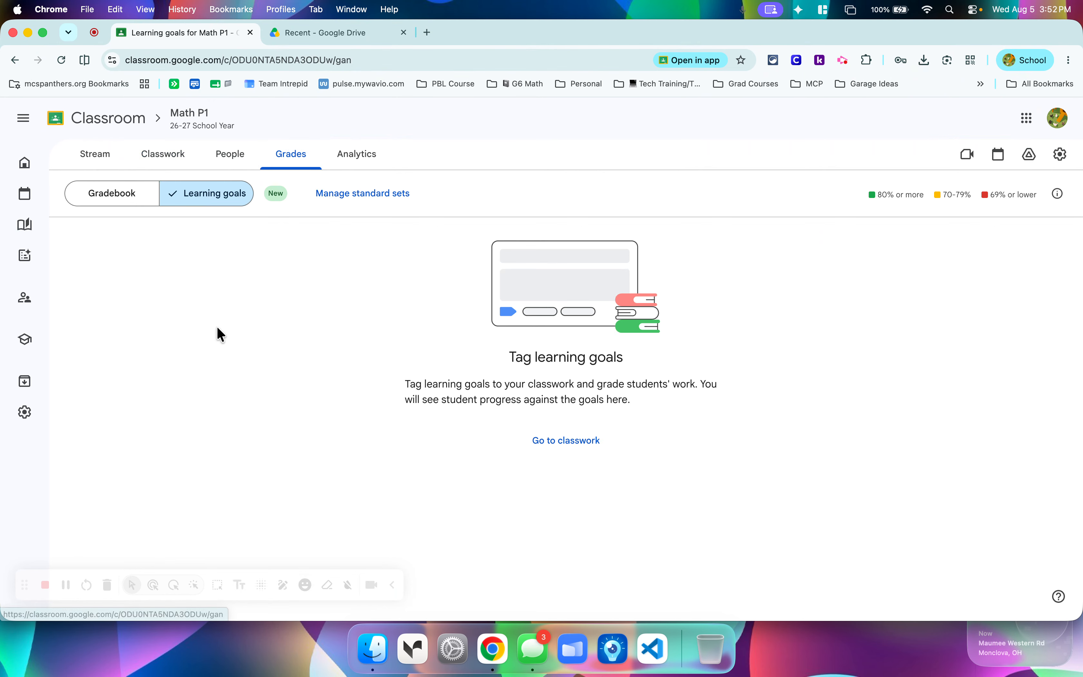
pyautogui.click(130, 209)
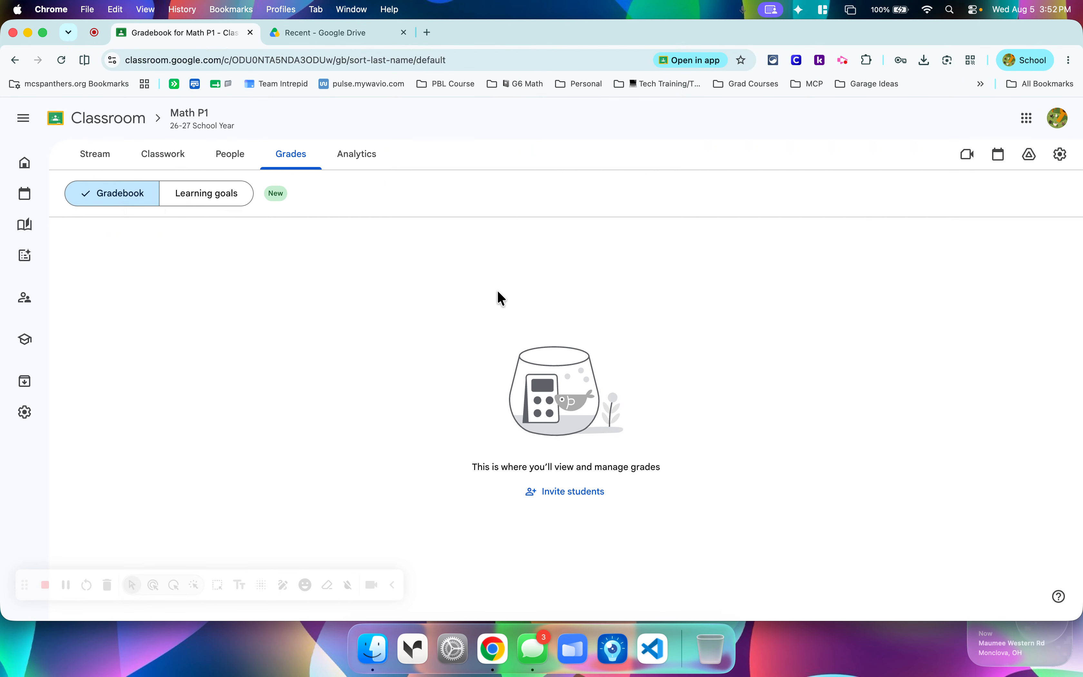
pyautogui.click(232, 201)
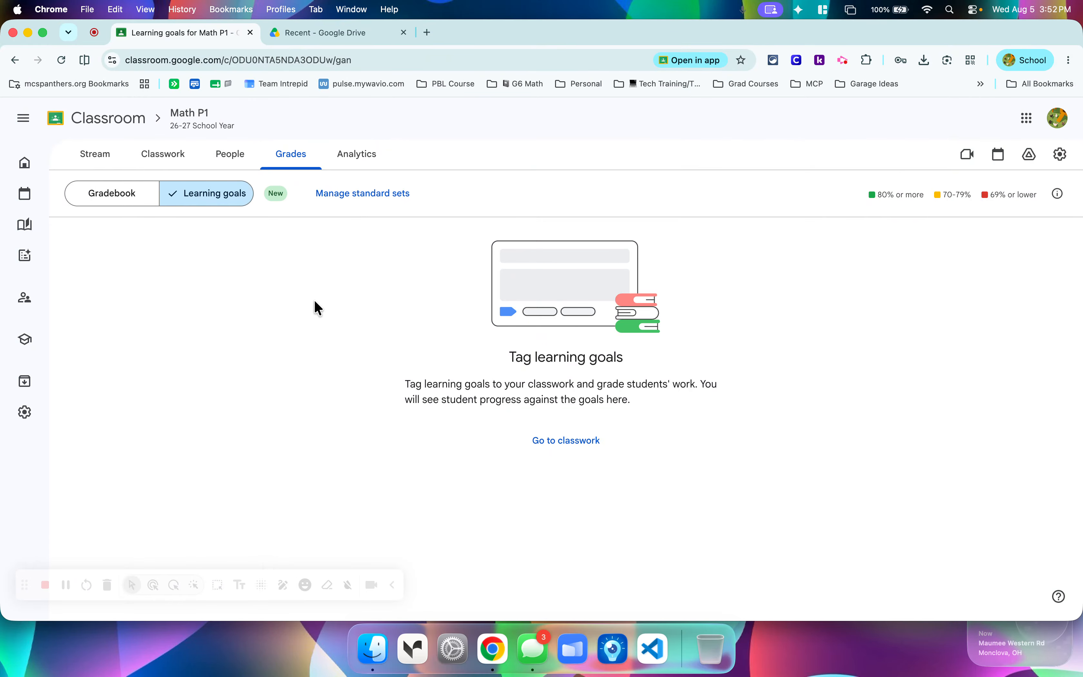
# Browse the addable standard sets under United States state standards for Ohio, and leave the class's standard sets without saving.
pyautogui.click(360, 195)
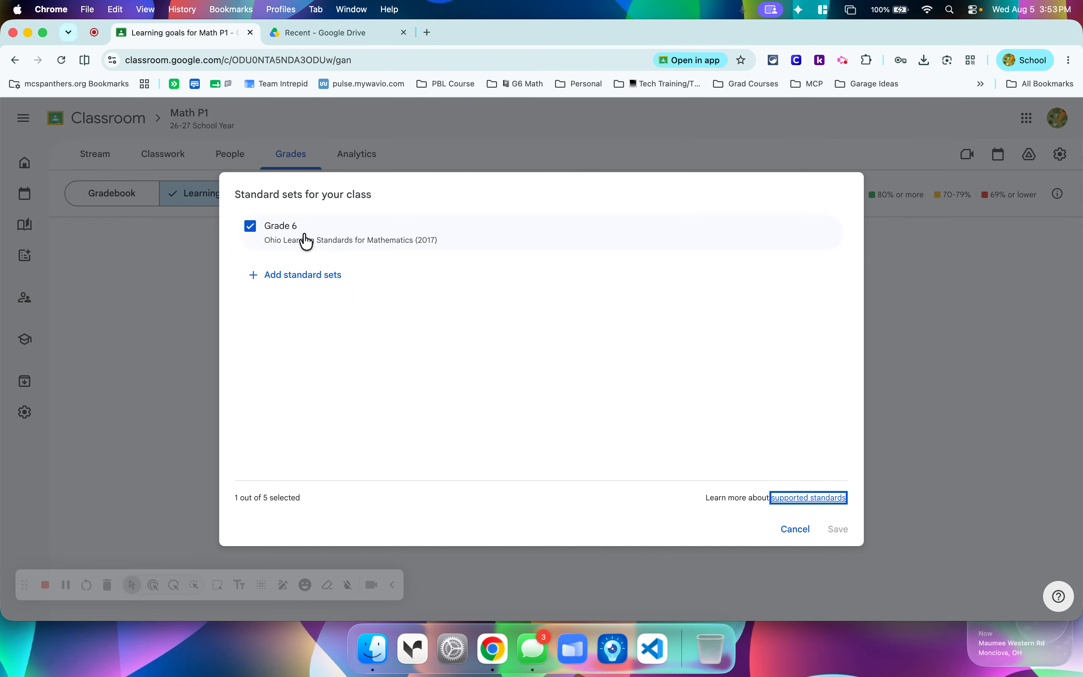
pyautogui.click(306, 278)
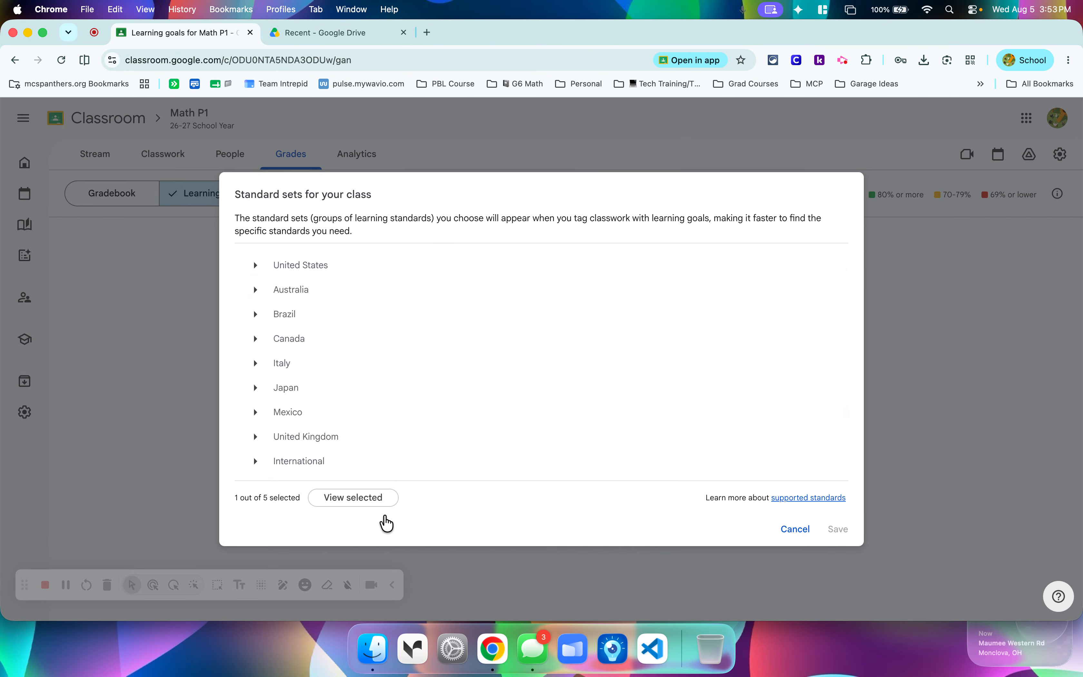
pyautogui.click(257, 268)
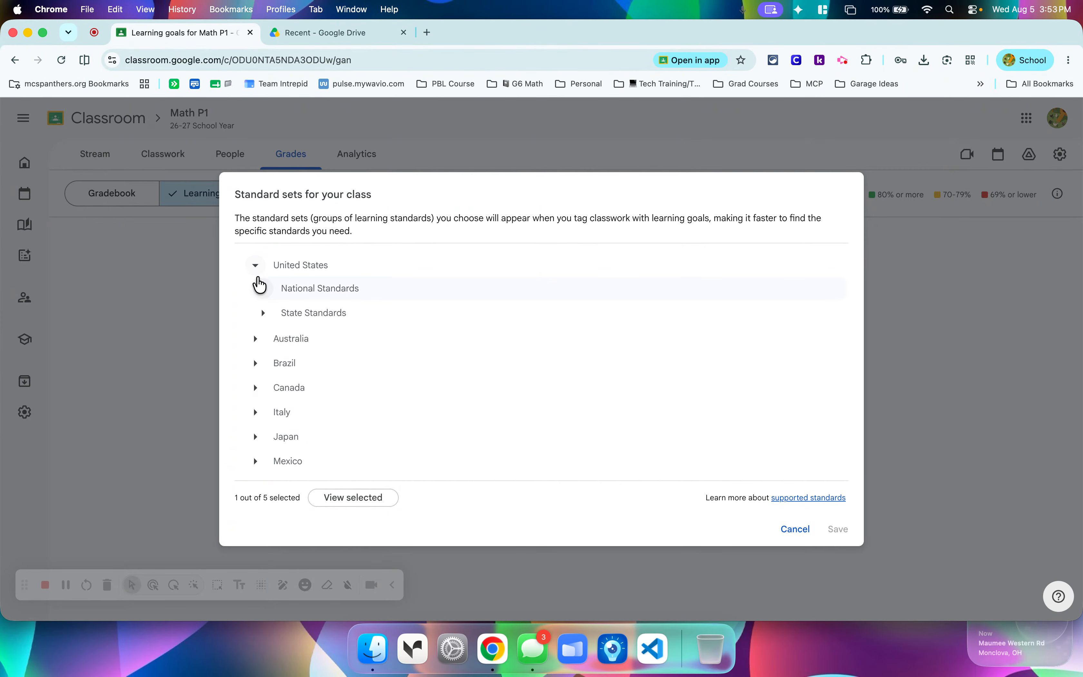
pyautogui.click(263, 314)
pyautogui.scroll(-10, 320, 394)
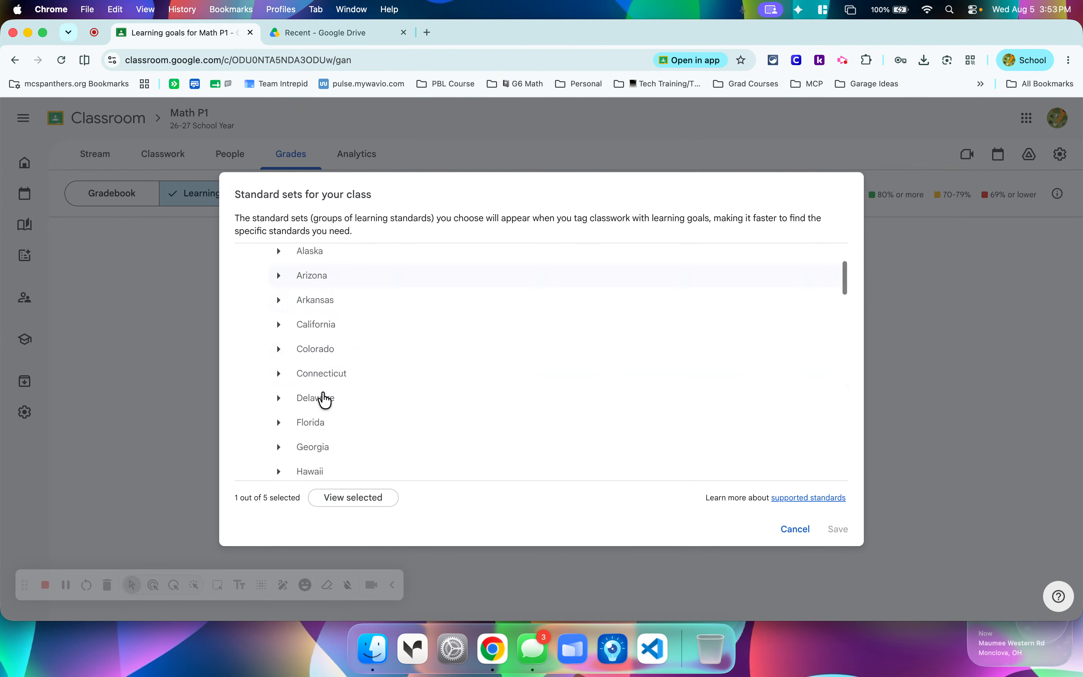
pyautogui.scroll(-8, 323, 400)
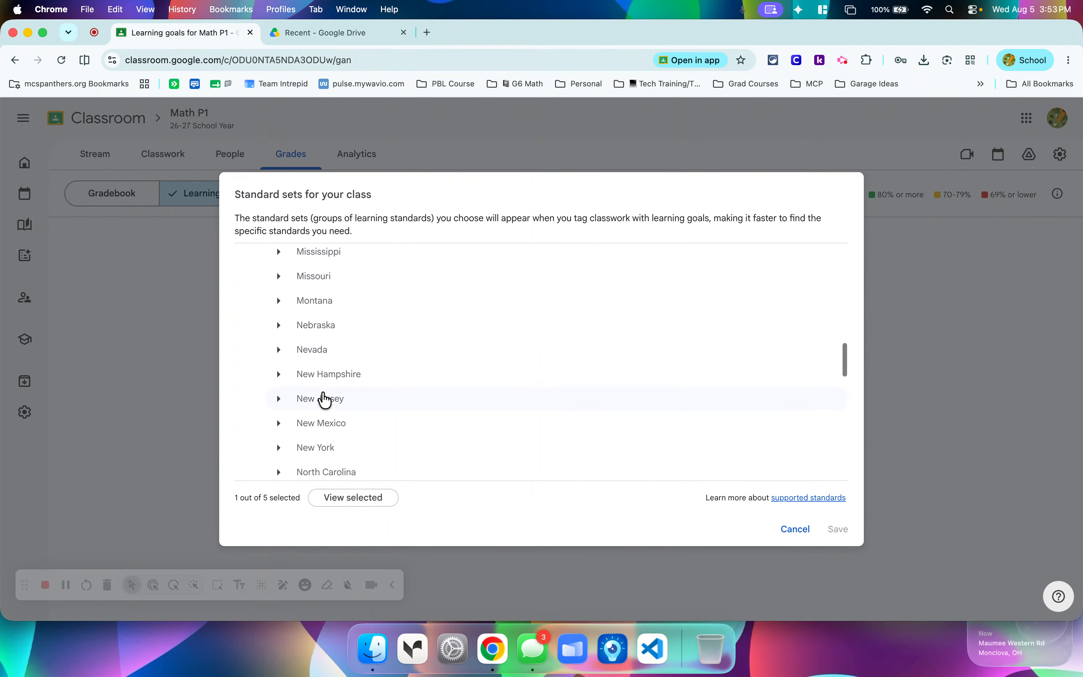
pyautogui.click(310, 402)
pyautogui.scroll(-3, 363, 342)
pyautogui.scroll(-3, 369, 442)
pyautogui.scroll(3, 370, 443)
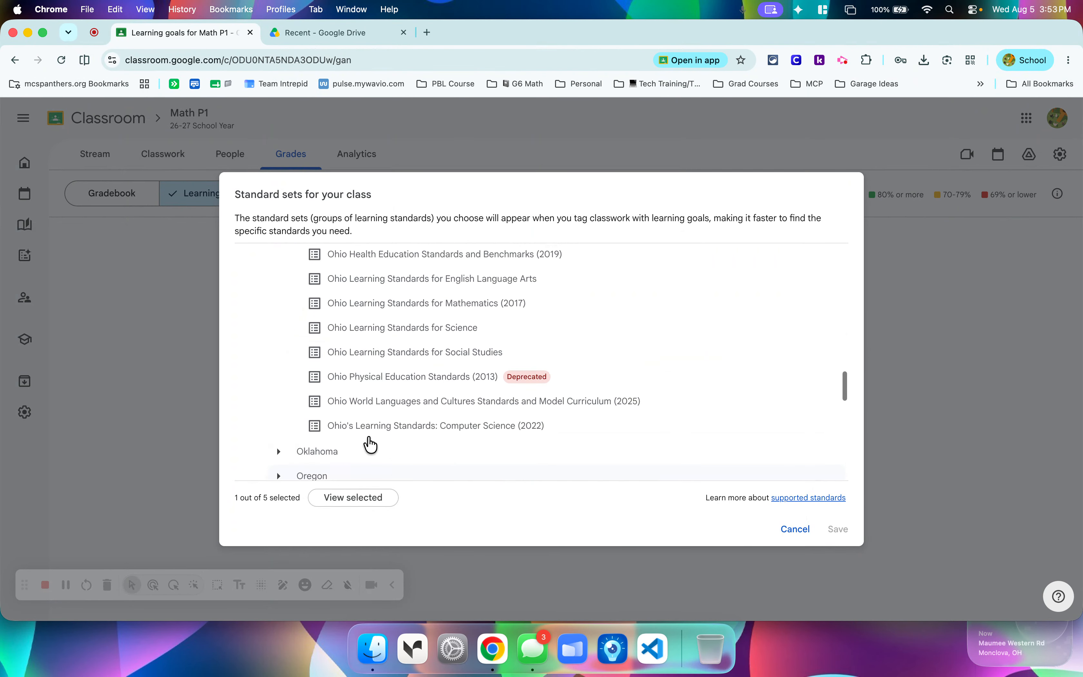
pyautogui.click(787, 534)
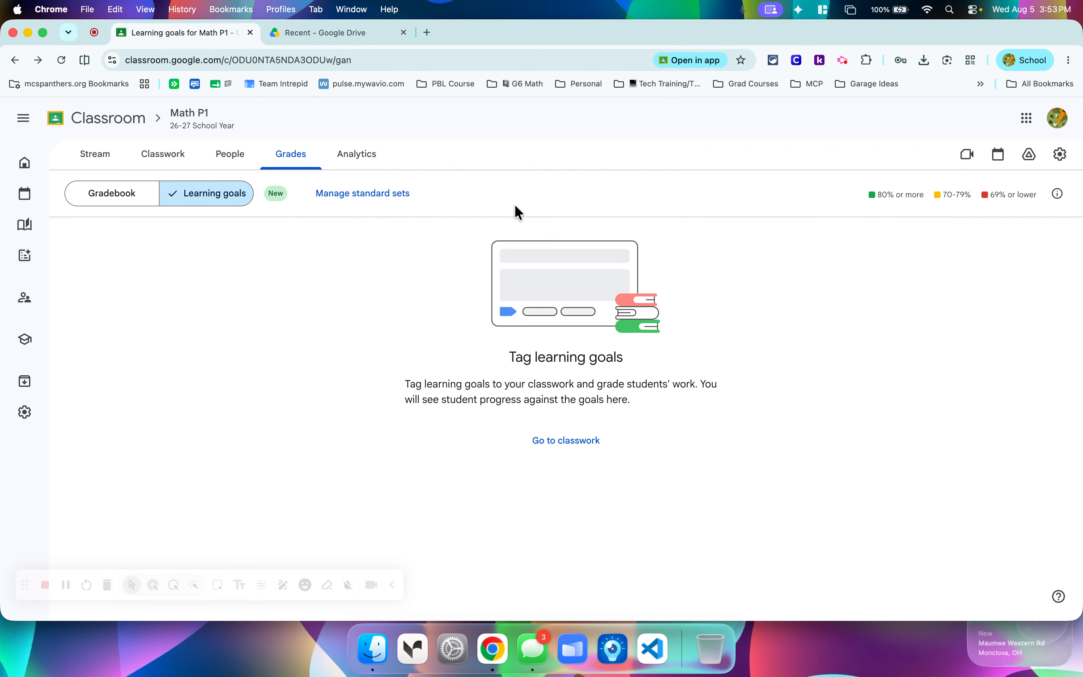
# Examine the class Analytics and its date-range choices, and switch the "Has submissions" filter on and back off.
pyautogui.click(346, 161)
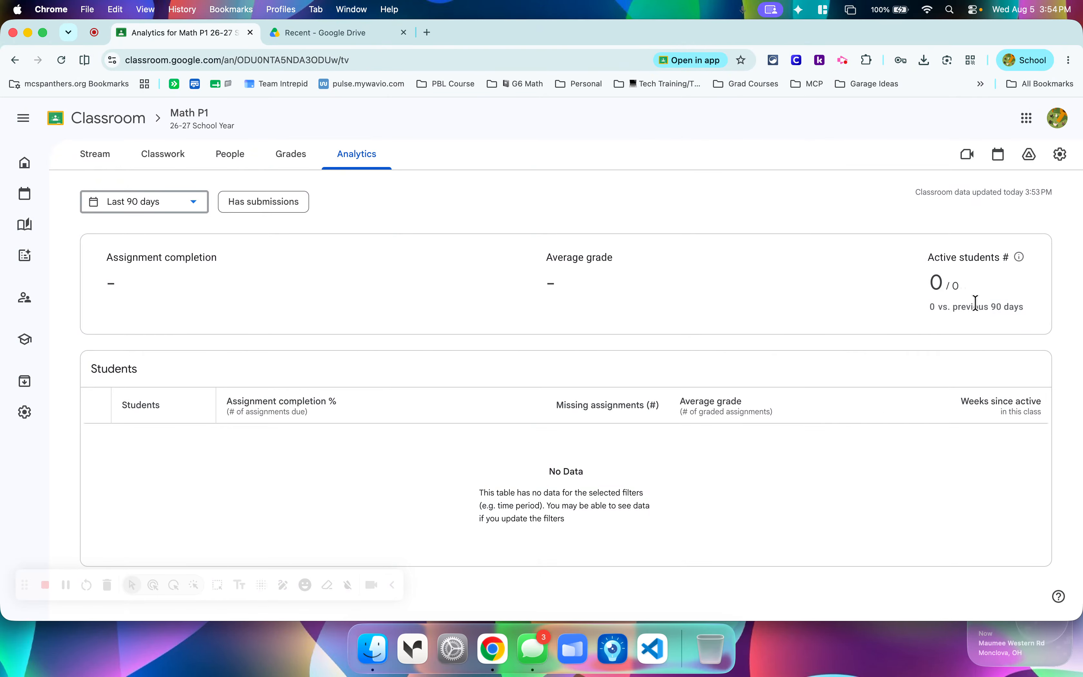
pyautogui.click(194, 203)
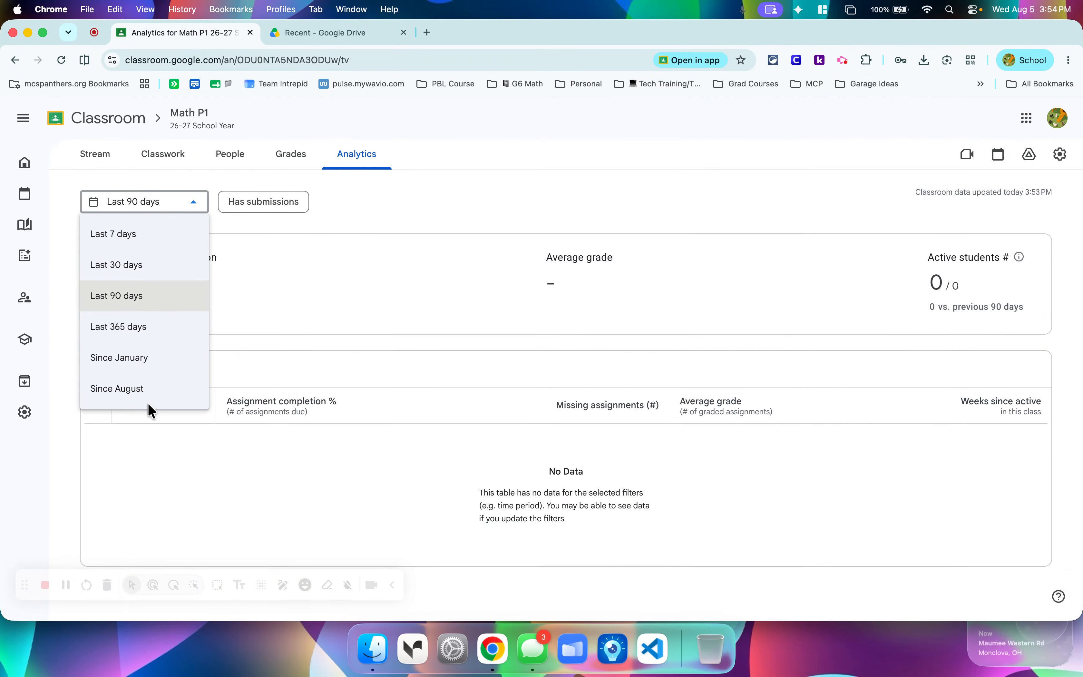
pyautogui.click(423, 192)
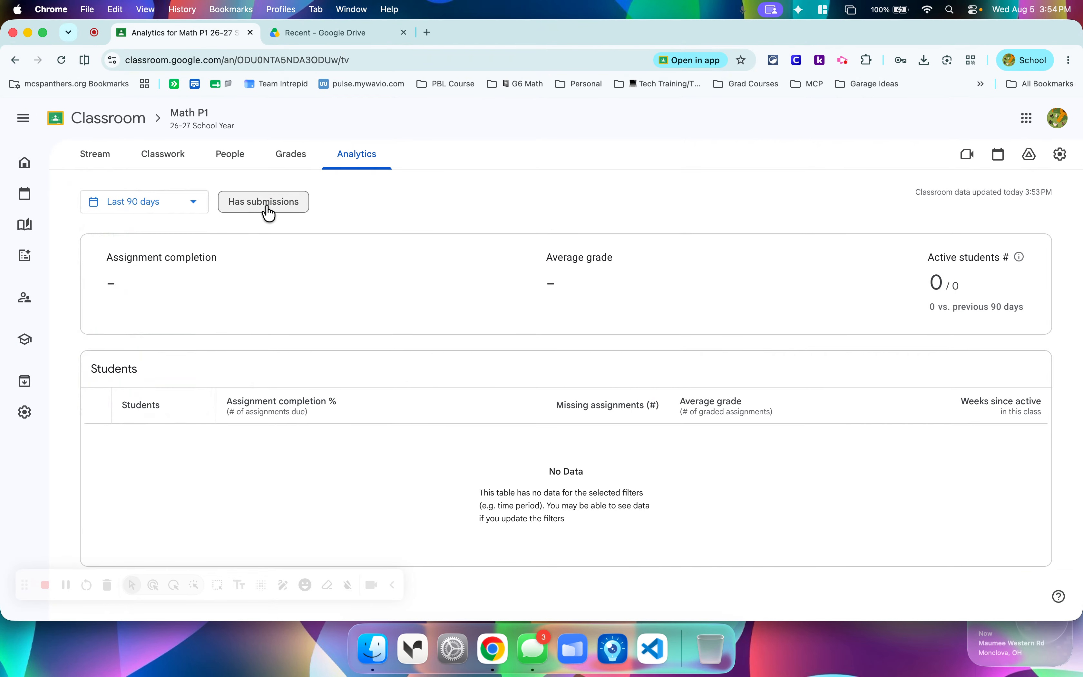
pyautogui.click(267, 206)
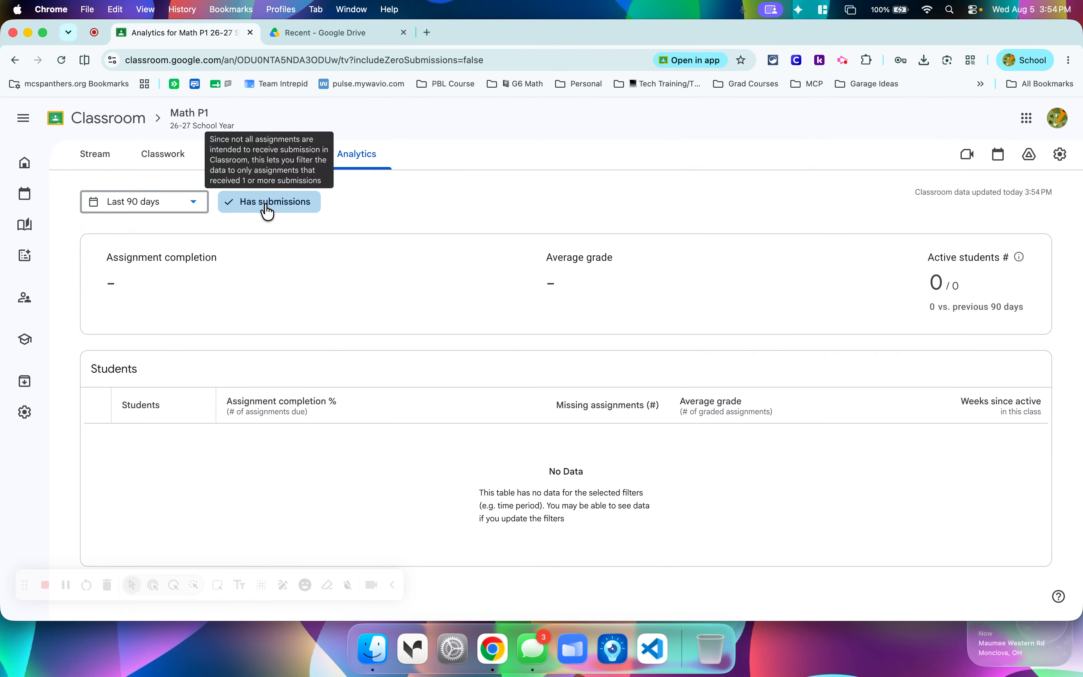
pyautogui.click(268, 205)
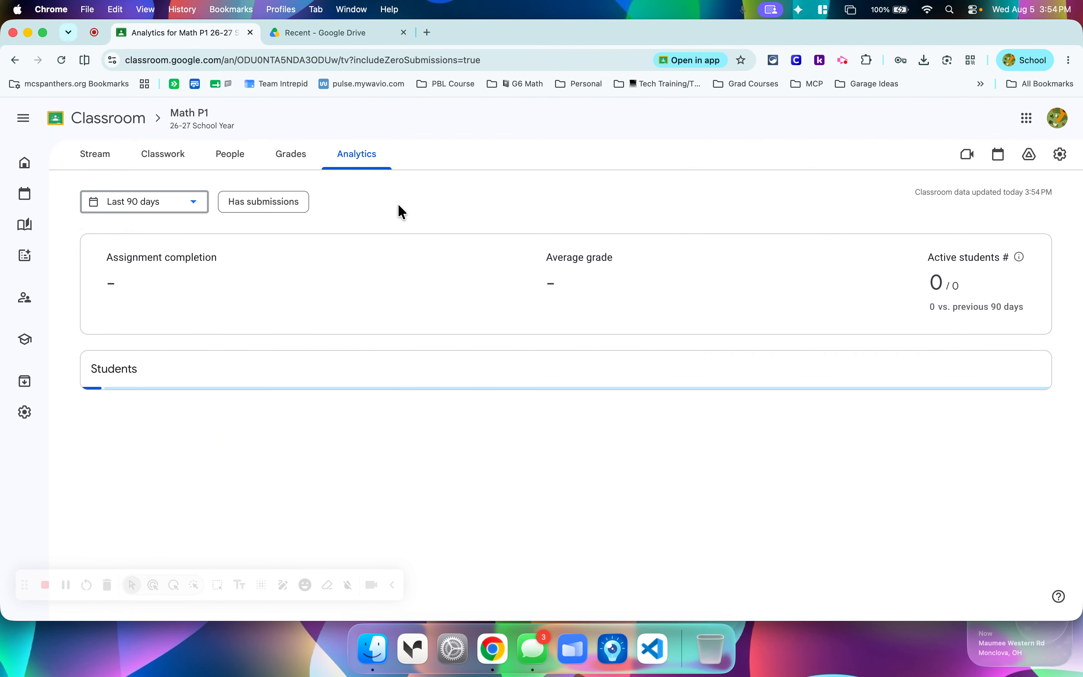
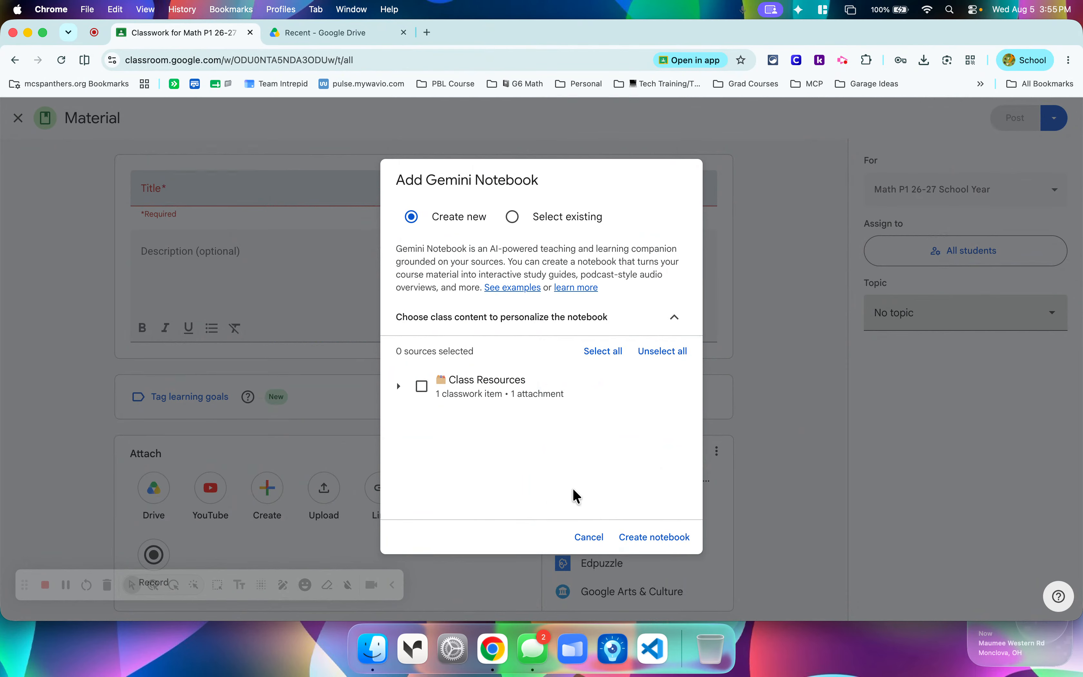
# Open the Gemini Notebook examples presentation and examine the Gemini Notebook screenshot on slide 7 up close.
pyautogui.click(513, 288)
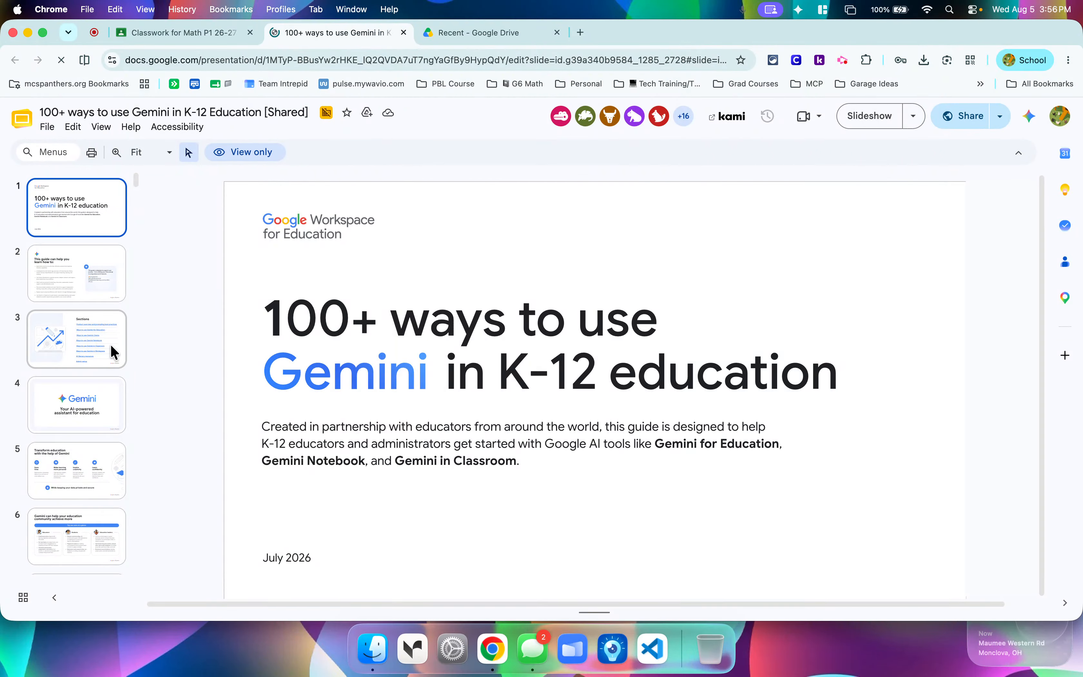
pyautogui.scroll(-6, 82, 418)
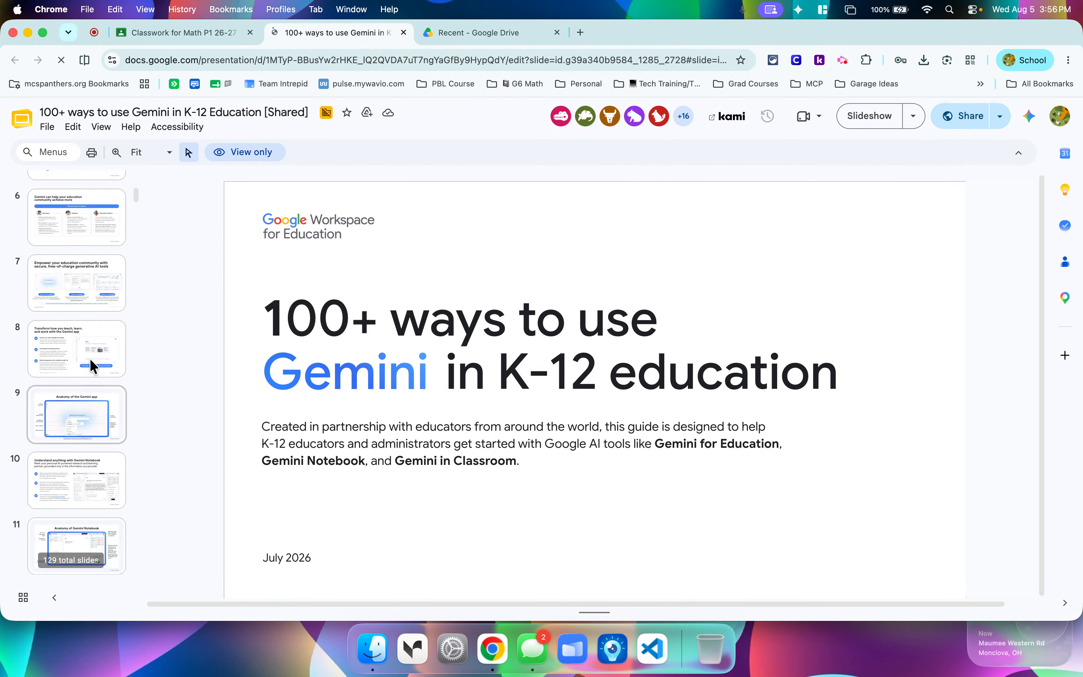
pyautogui.click(90, 309)
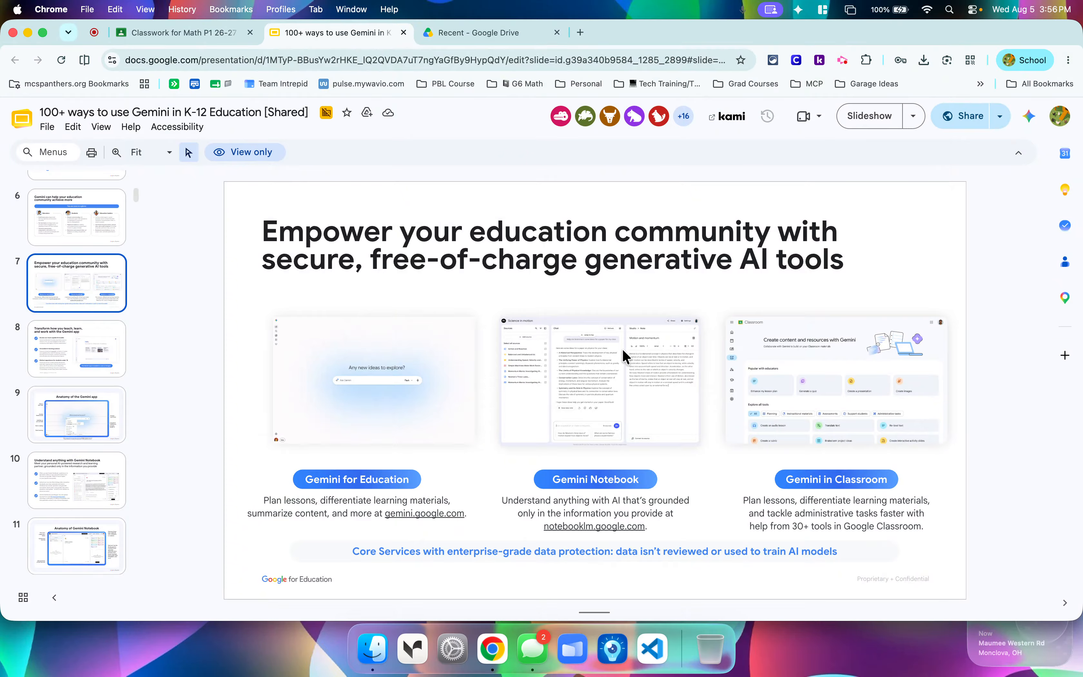
pyautogui.scroll(10, 605, 401)
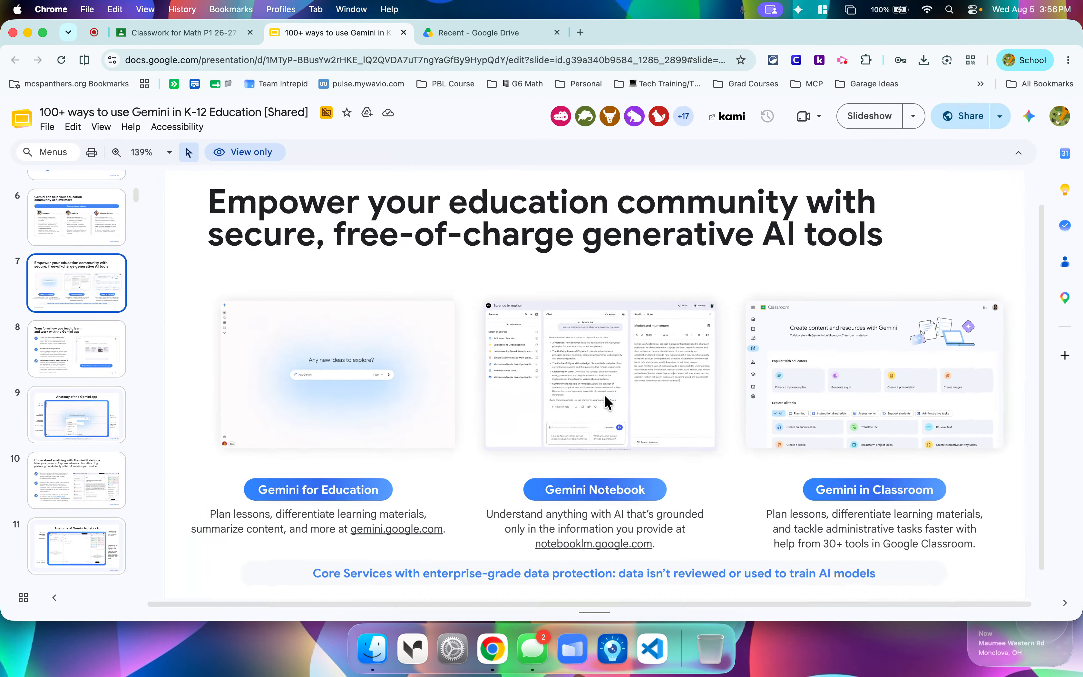
pyautogui.scroll(6, 603, 398)
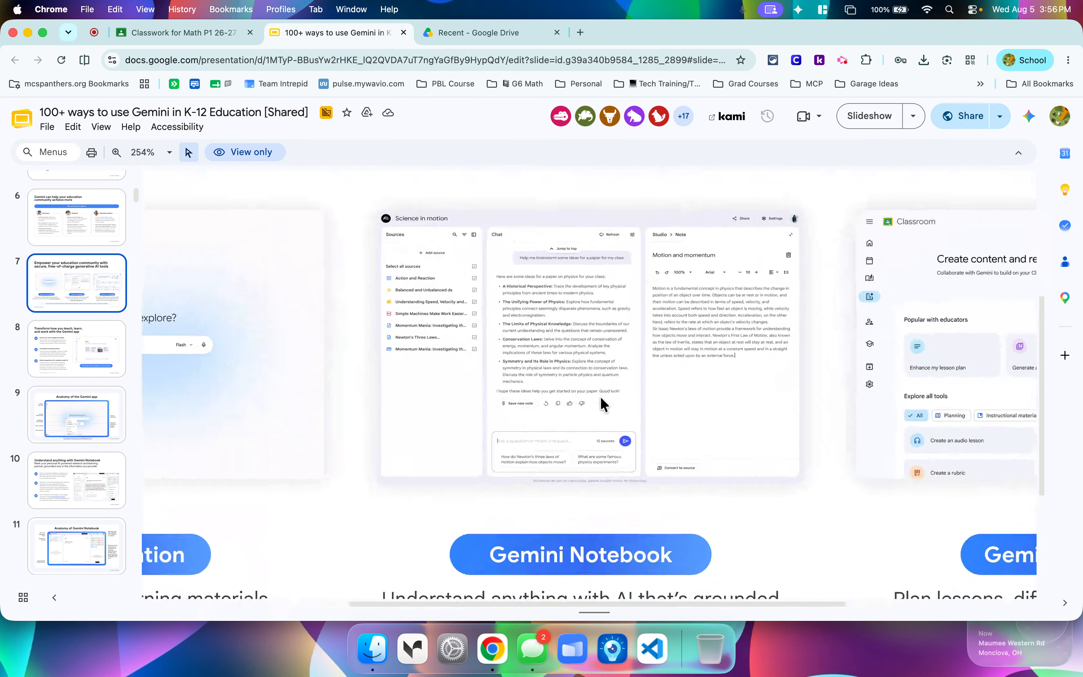
pyautogui.scroll(1, 600, 397)
pyautogui.scroll(-1, 600, 397)
pyautogui.scroll(1, 600, 397)
pyautogui.scroll(2, 600, 396)
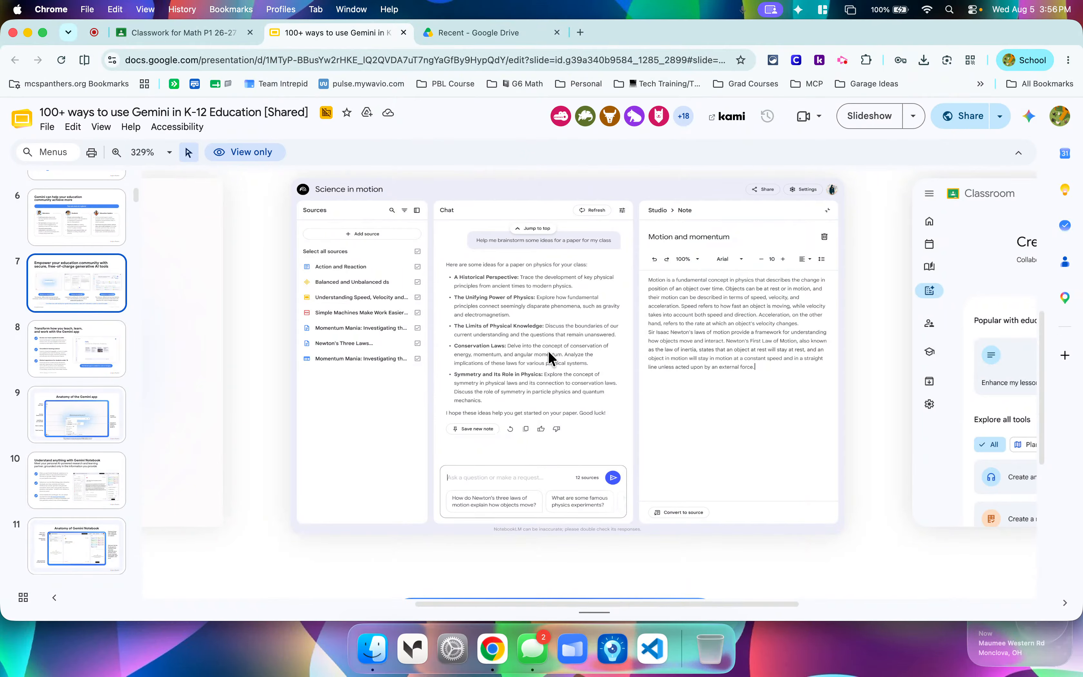
# Examine the Gemini in Classroom screenshot and its listed tools on the same slide.
pyautogui.hscroll(2, 724, 381)
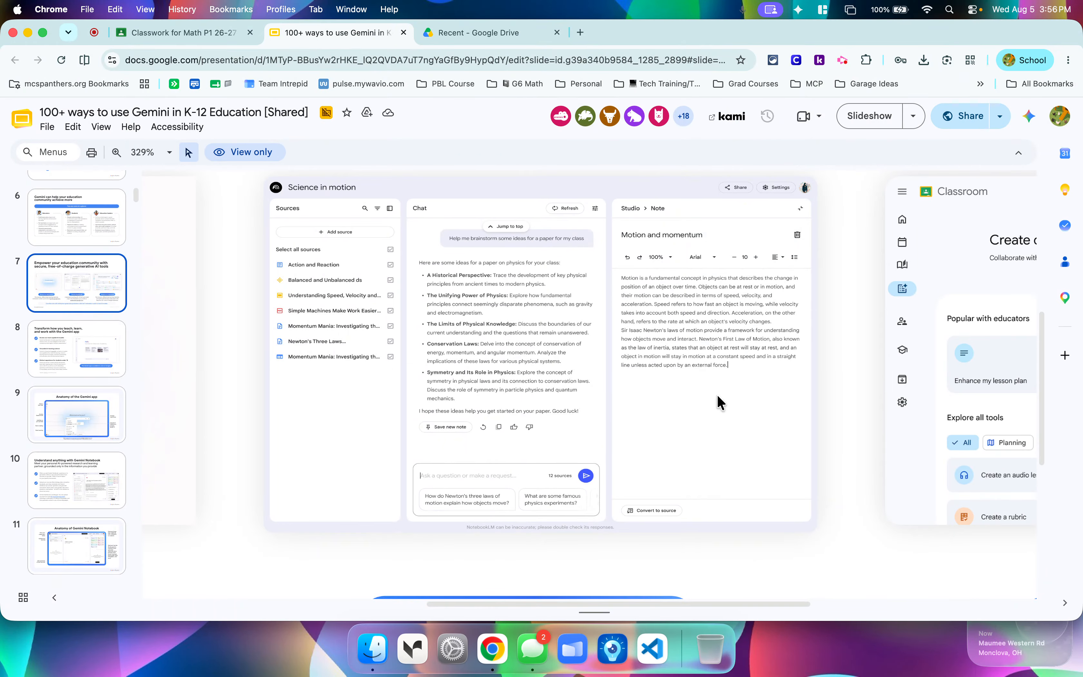
pyautogui.hscroll(10, 808, 384)
pyautogui.hscroll(10, 809, 383)
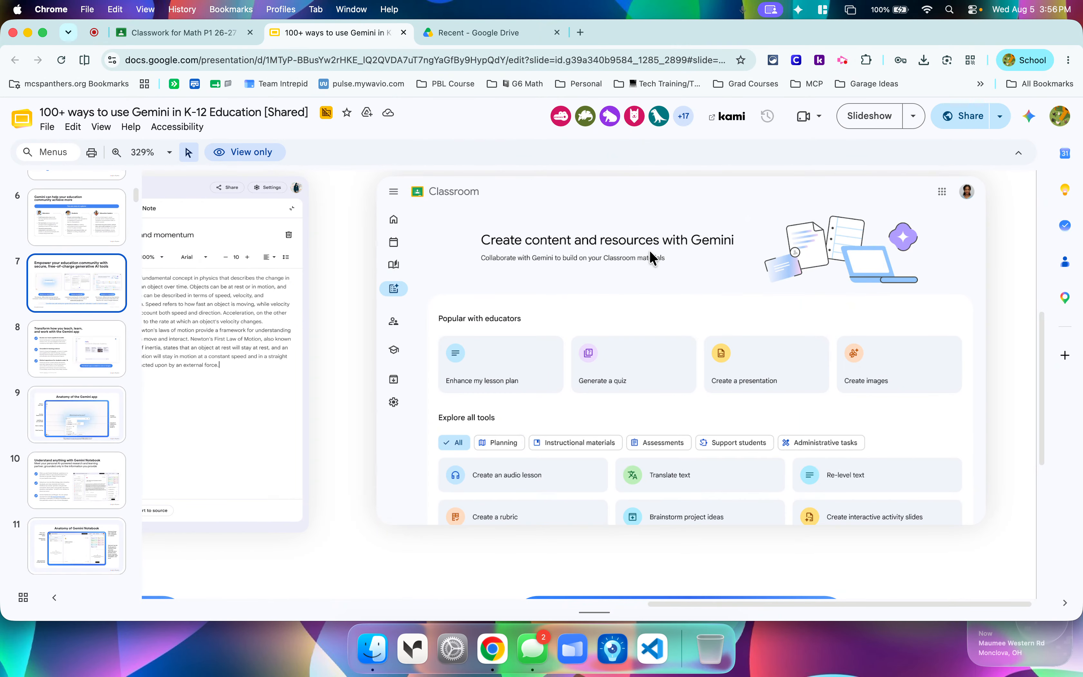
pyautogui.scroll(-5, 649, 255)
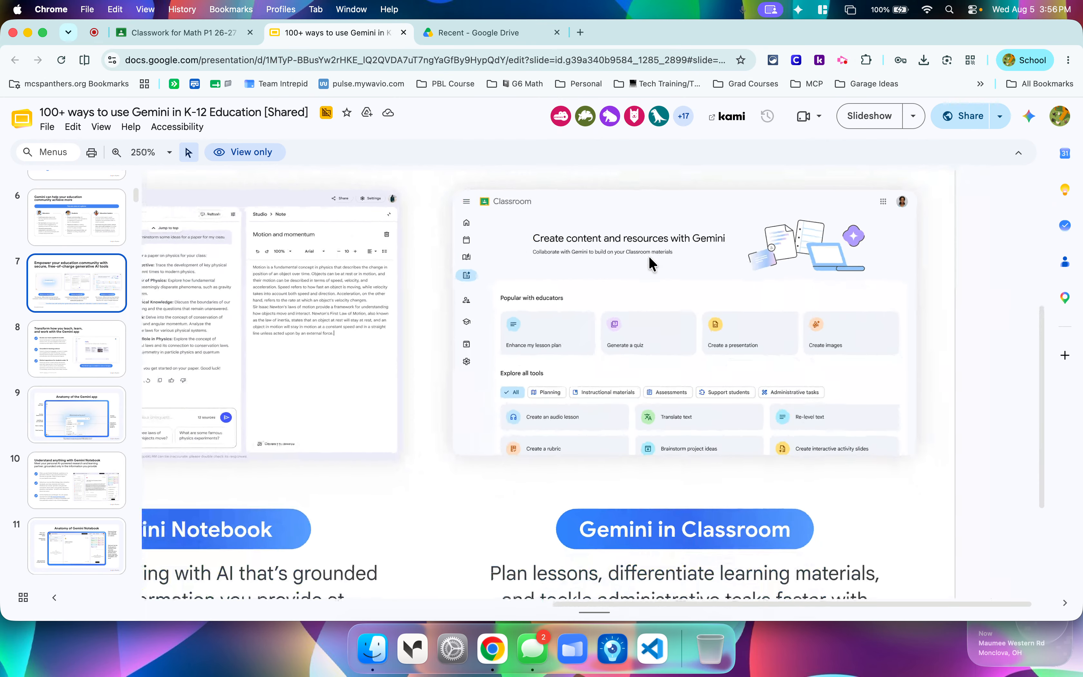
# Go past slide 8 to slide 10 and examine the Studio tools and saved outputs in the physics notebook example.
pyautogui.click(84, 352)
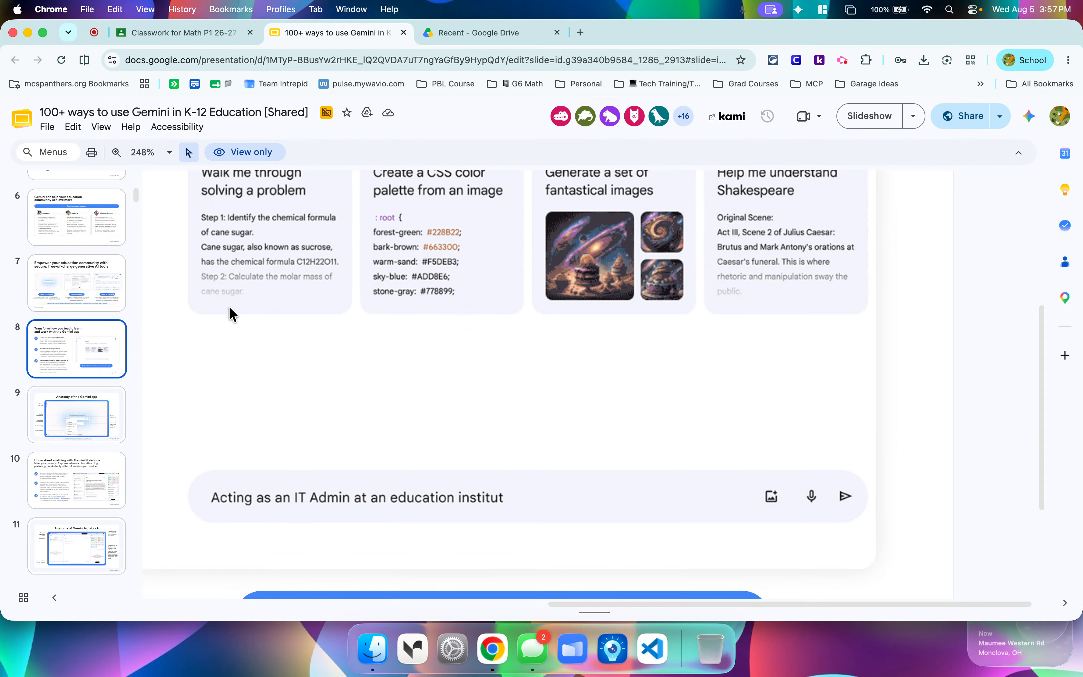
pyautogui.click(82, 491)
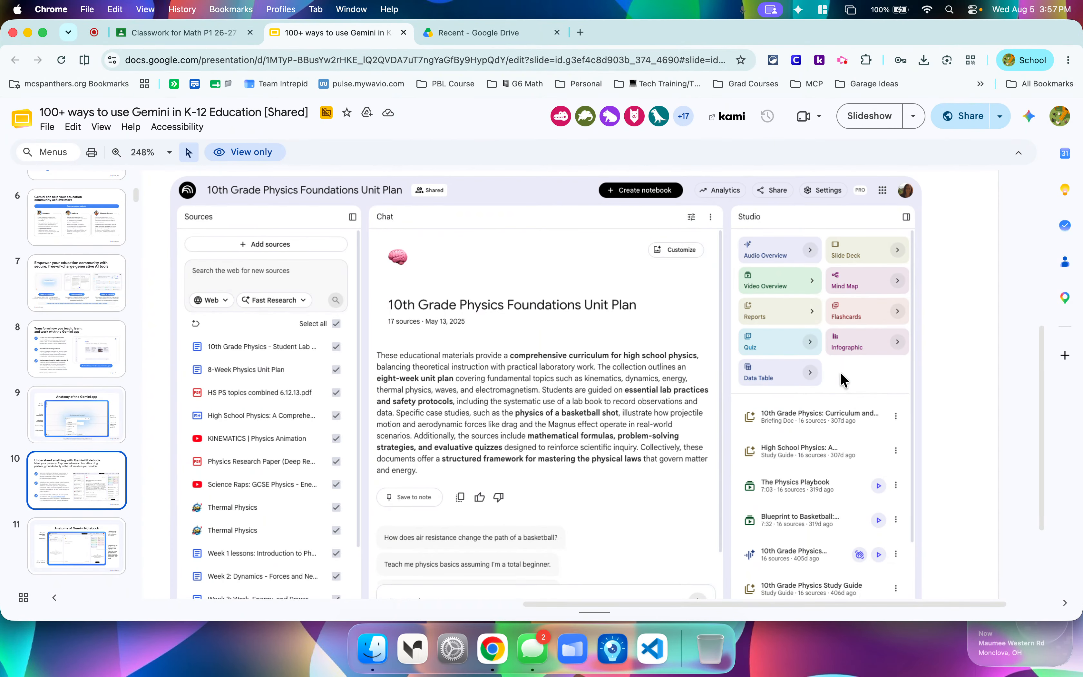
pyautogui.scroll(2, 953, 224)
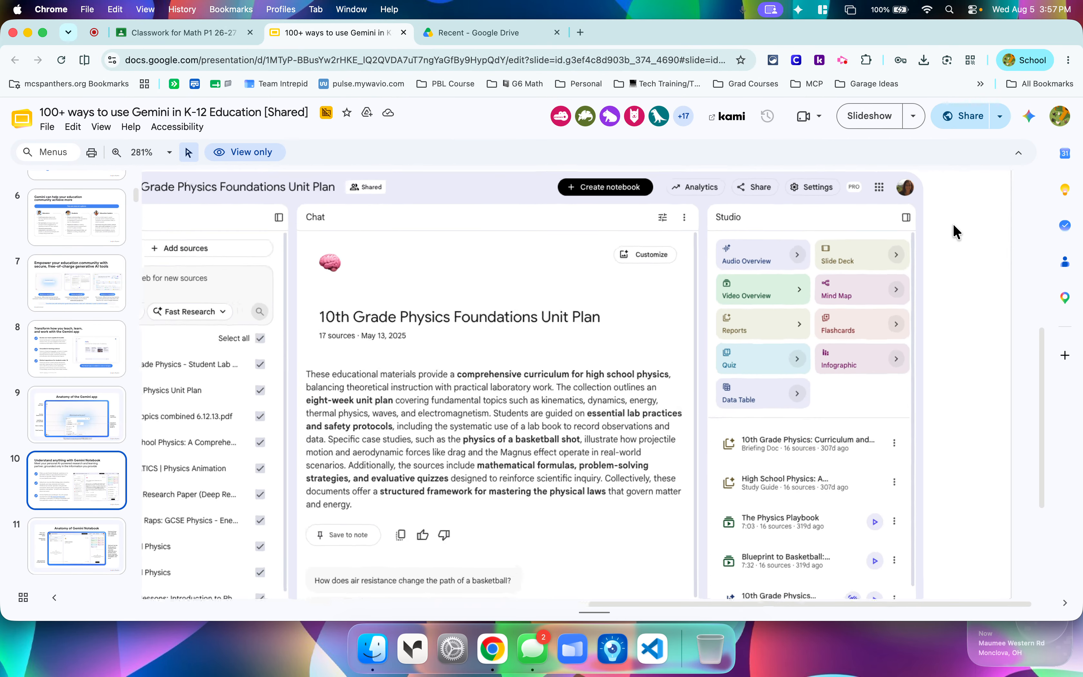
pyautogui.scroll(5, 932, 226)
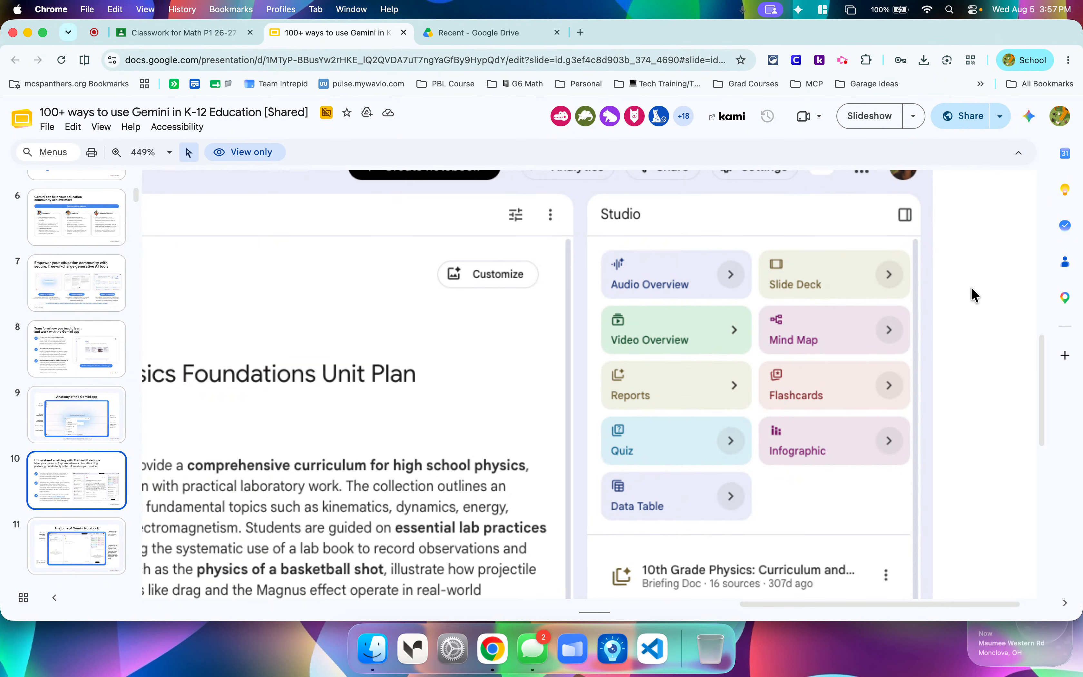
pyautogui.scroll(-10, 972, 286)
pyautogui.scroll(-4, 971, 289)
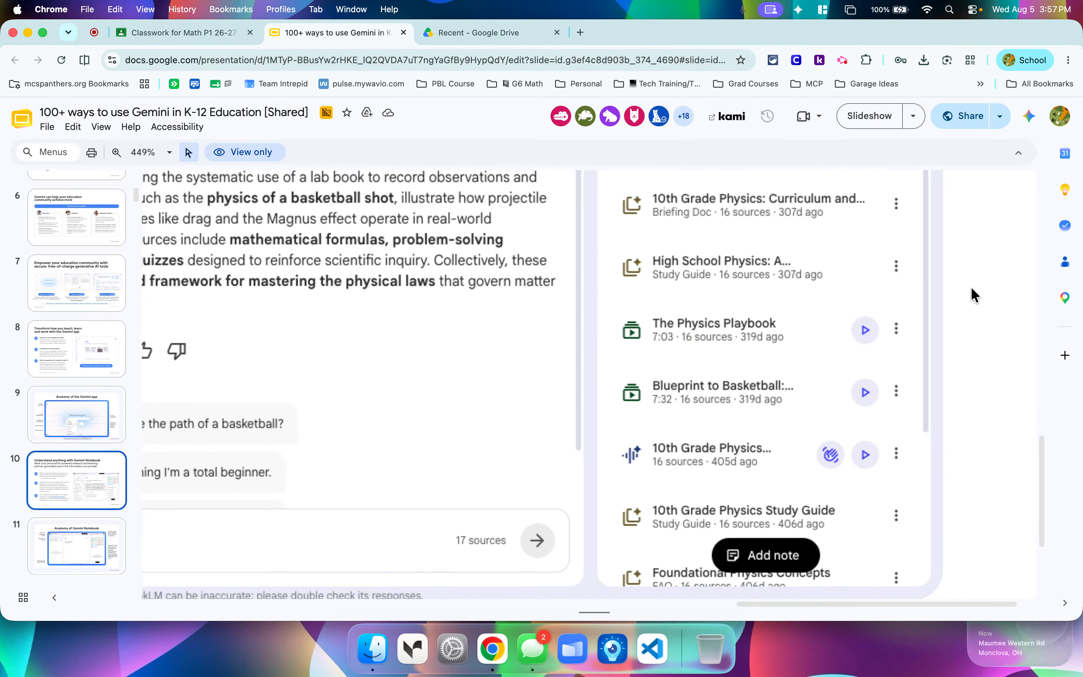
pyautogui.scroll(-1, 971, 288)
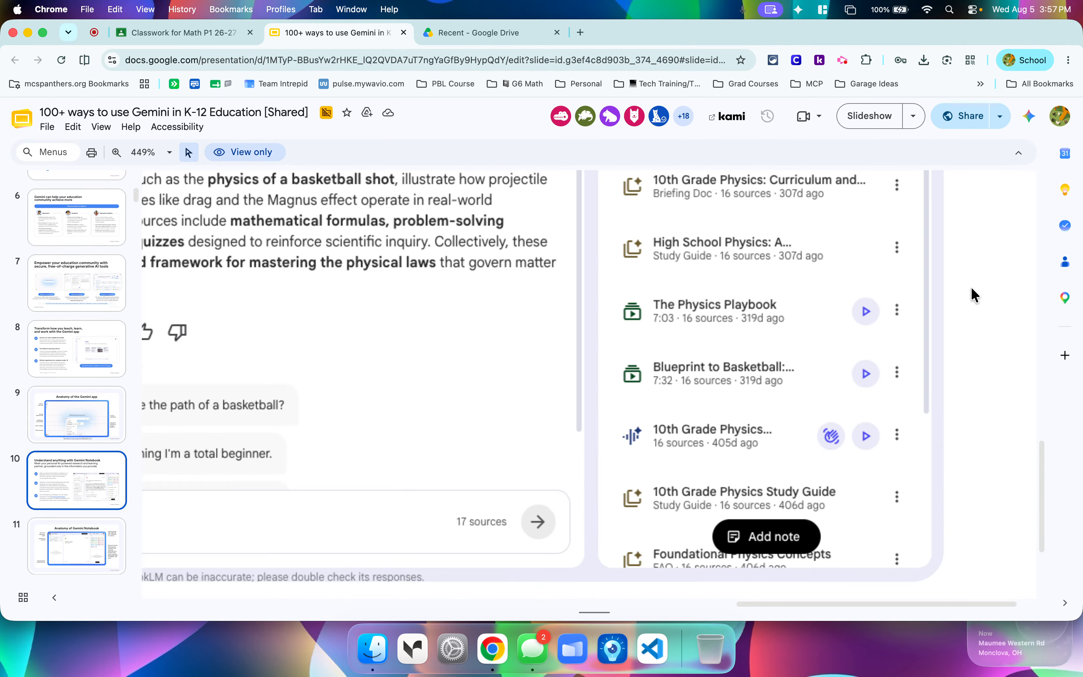
# Examine the source list and chat summary of the physics notebook example on slide 10.
pyautogui.scroll(-3, 971, 286)
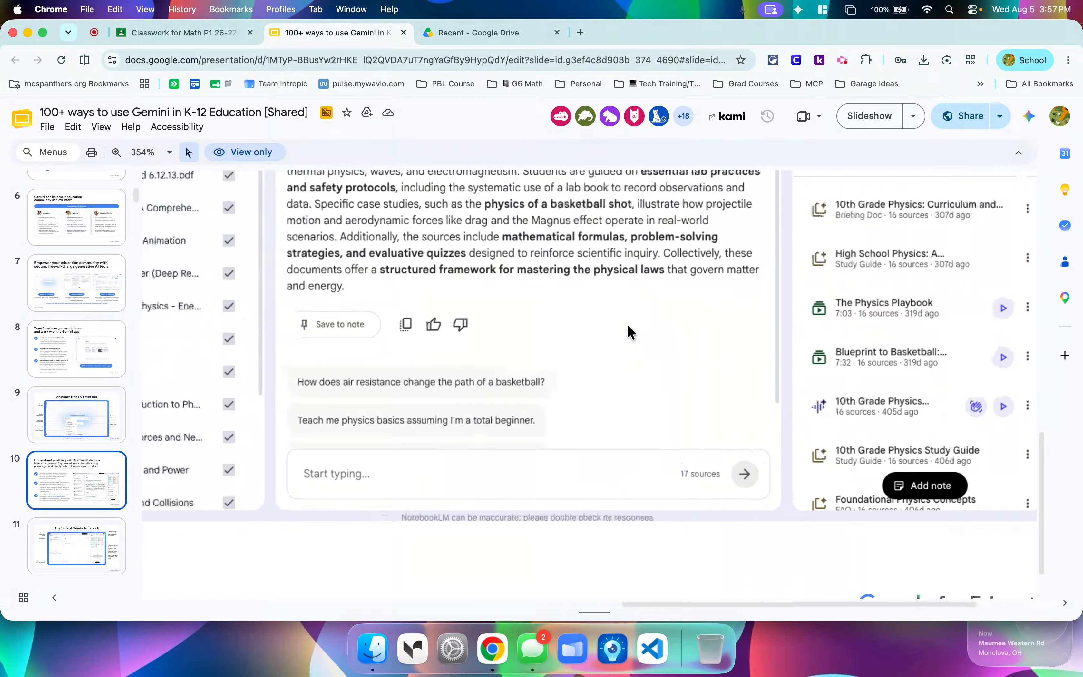
pyautogui.scroll(-2, 628, 327)
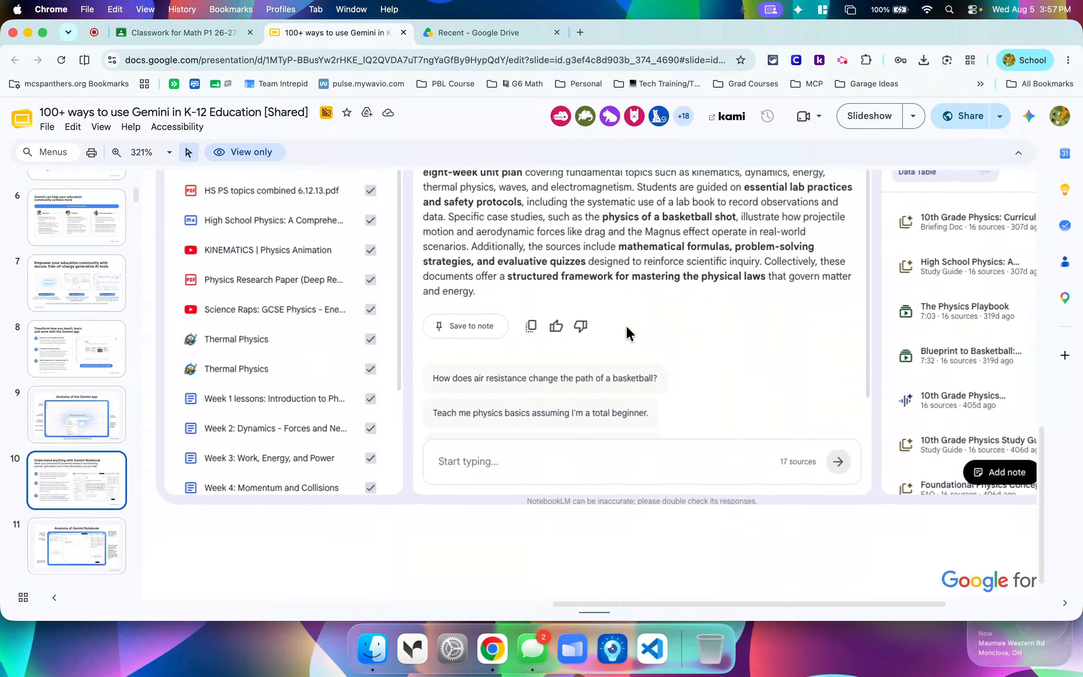
pyautogui.scroll(-2, 628, 334)
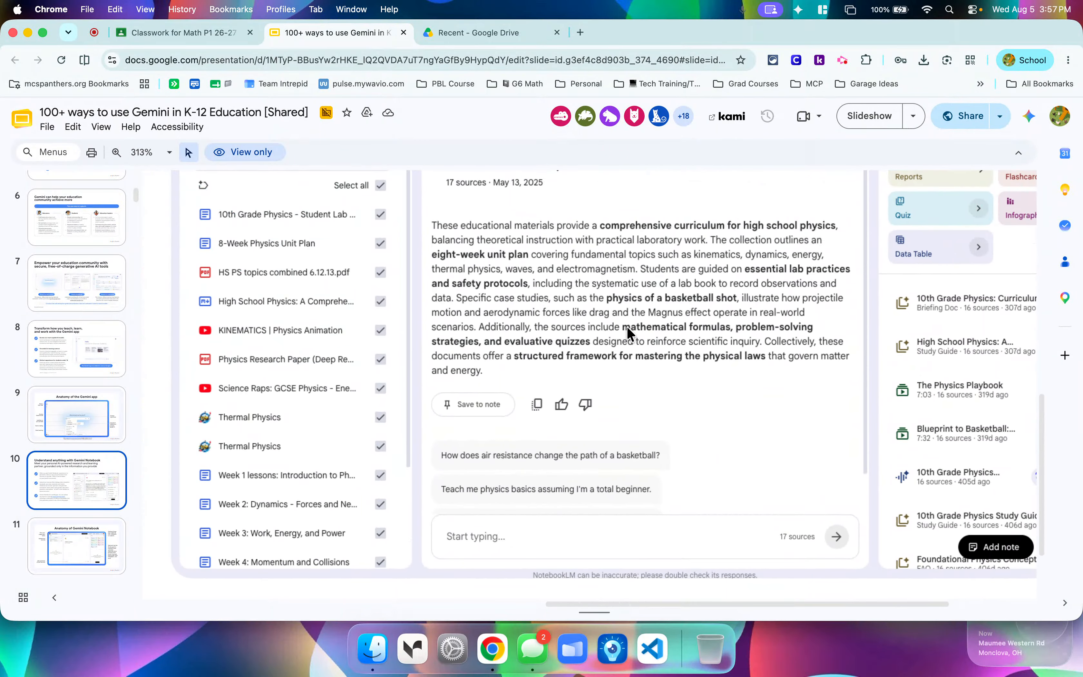
pyautogui.scroll(-2, 627, 326)
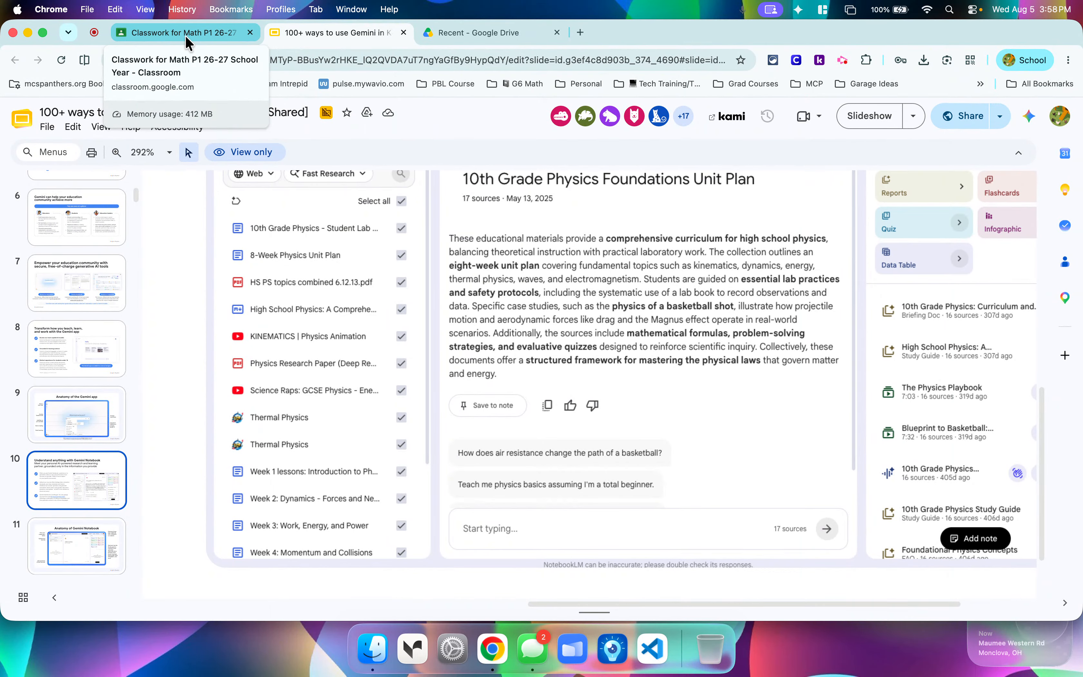
# Return to the Classroom material and create a new Gemini notebook from the Class Resources content.
pyautogui.click(185, 35)
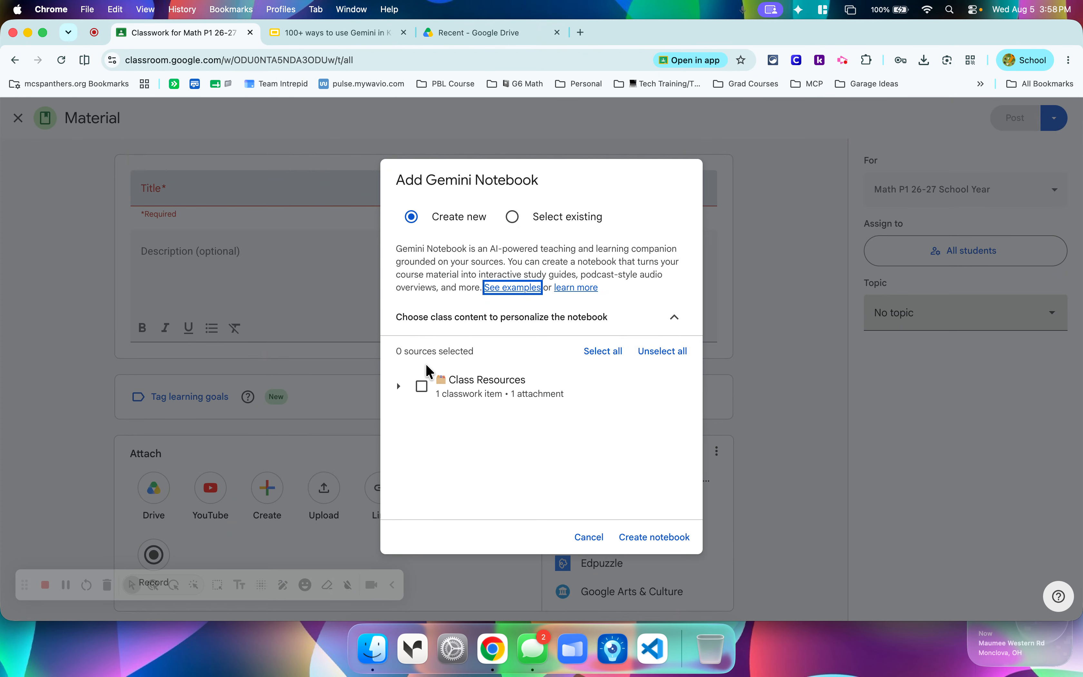
pyautogui.click(422, 387)
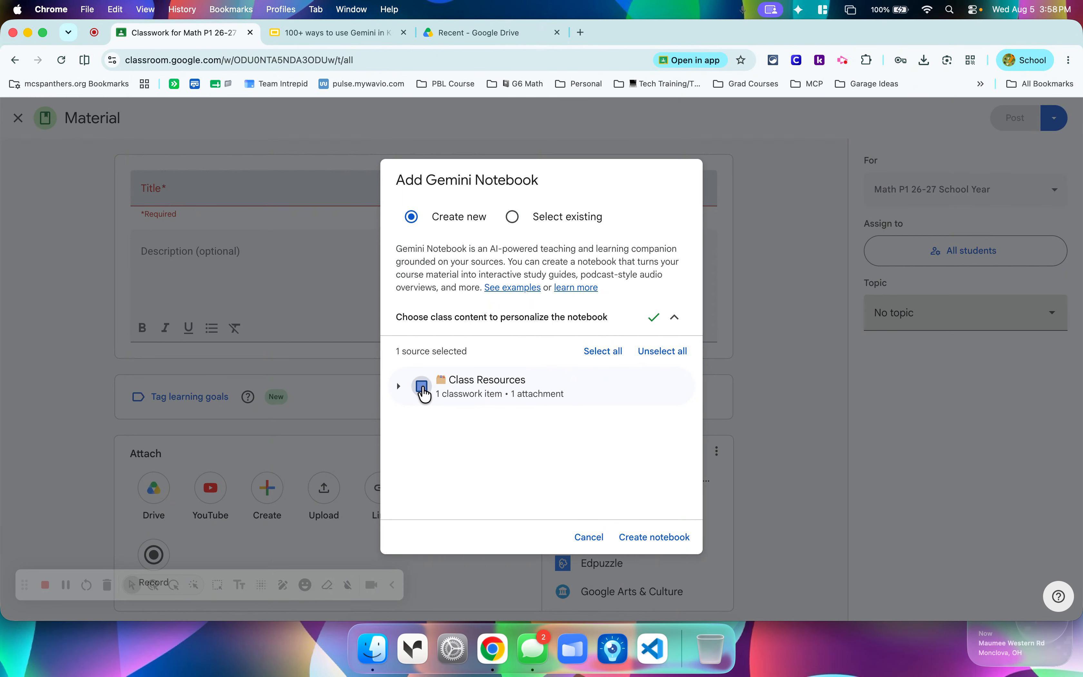
pyautogui.click(652, 538)
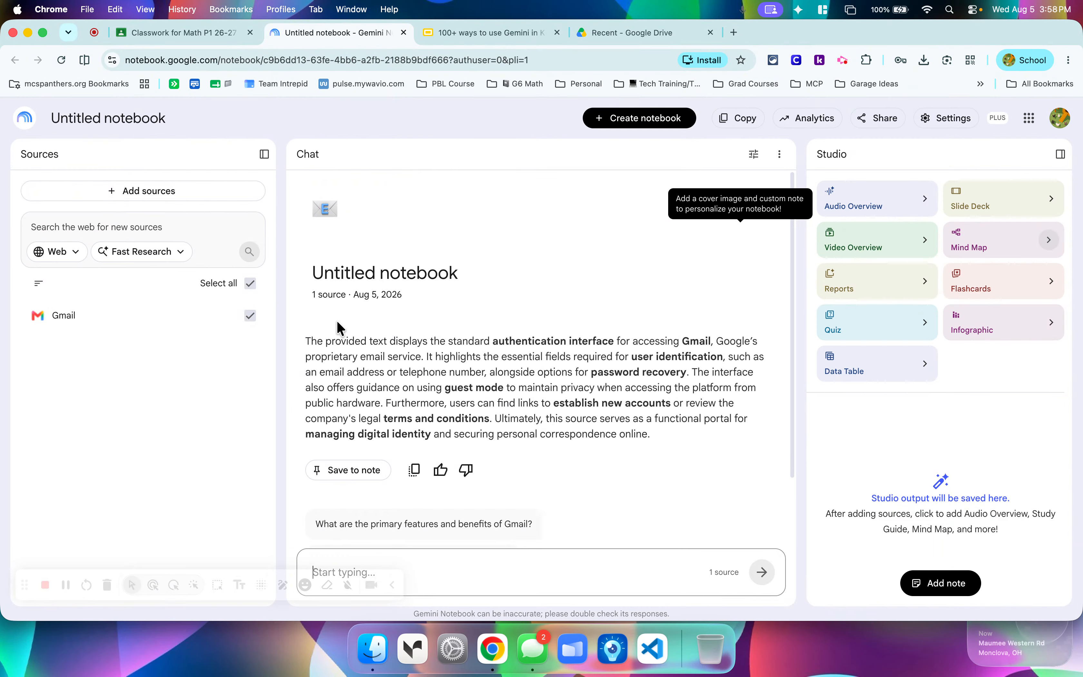
# Deselect the Gmail source and delete it from the untitled notebook.
pyautogui.click(249, 317)
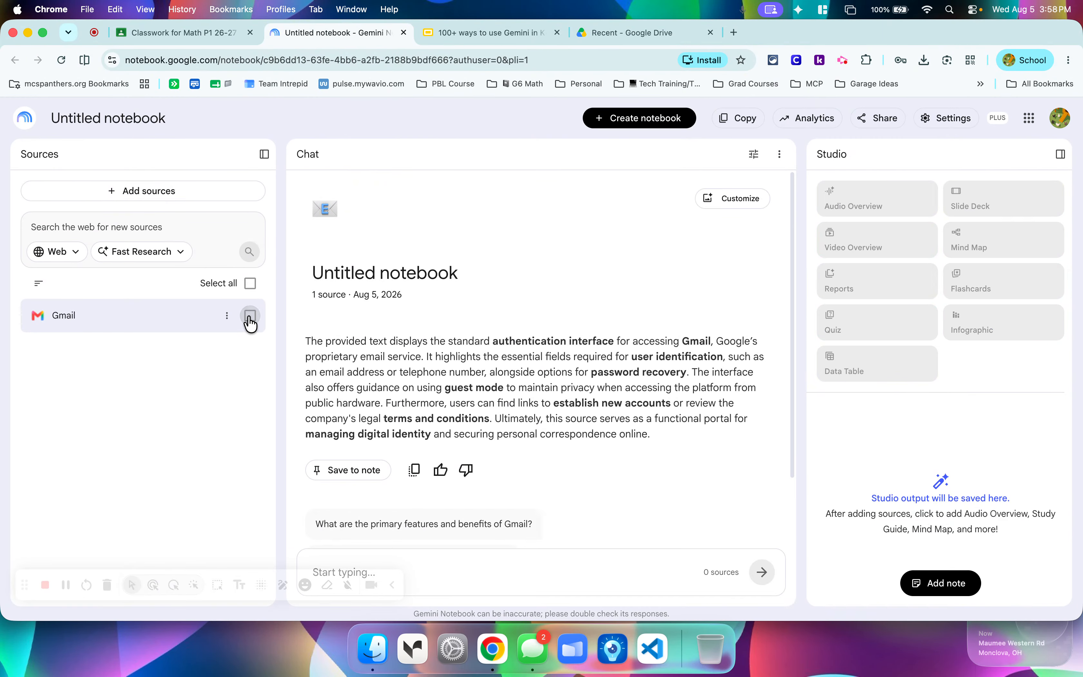
pyautogui.click(226, 318)
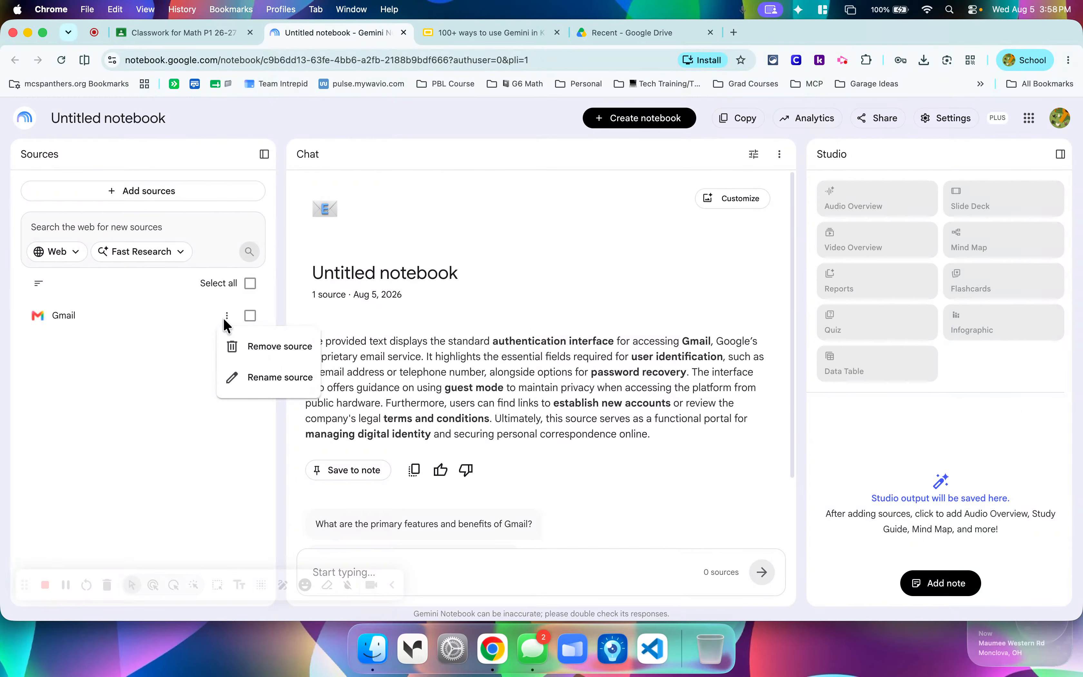
pyautogui.click(242, 347)
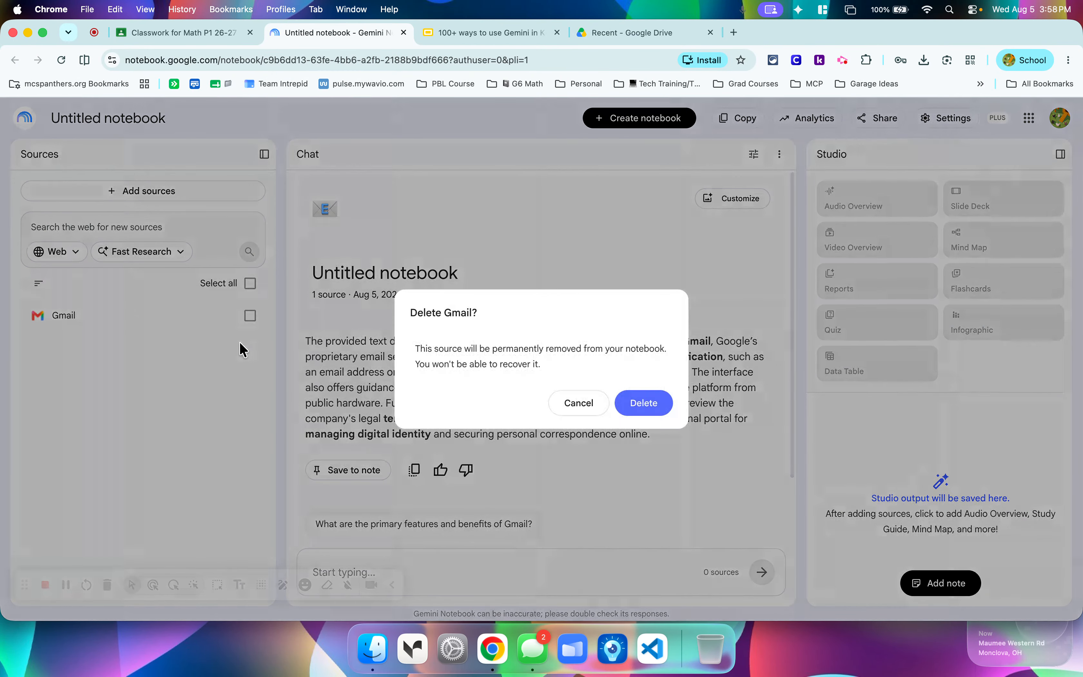
pyautogui.click(658, 414)
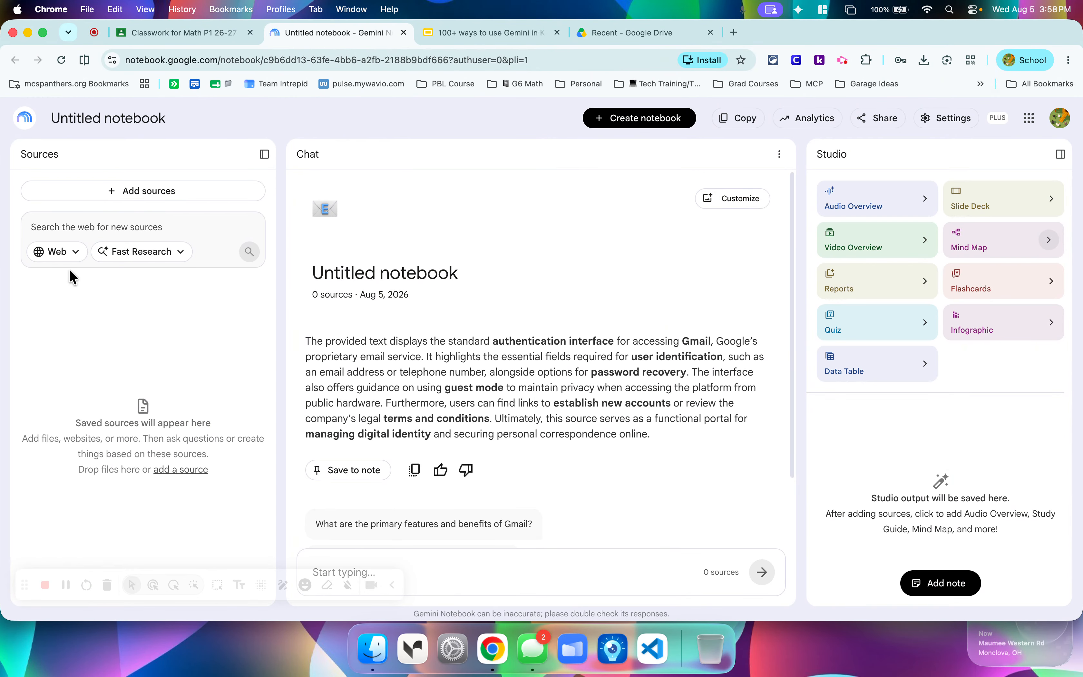
# Search the web for new notebook sources on "Illustrative Math Grade 6" using Fast Research.
pyautogui.click(66, 254)
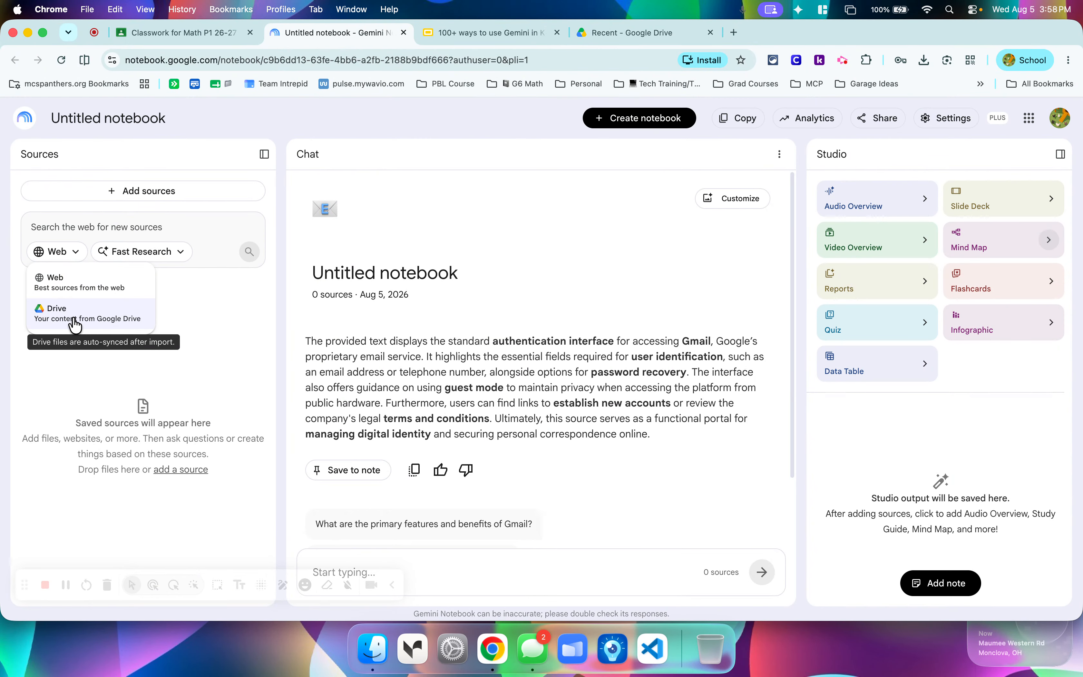
pyautogui.click(97, 287)
pyautogui.click(95, 227)
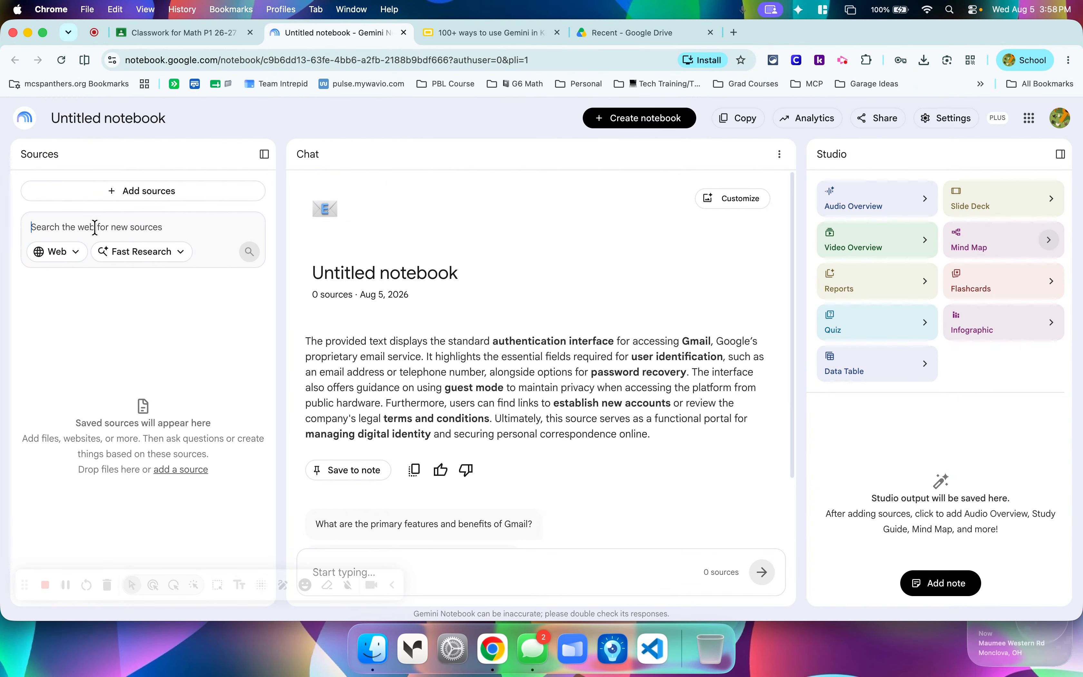
pyautogui.write('Illustrati')
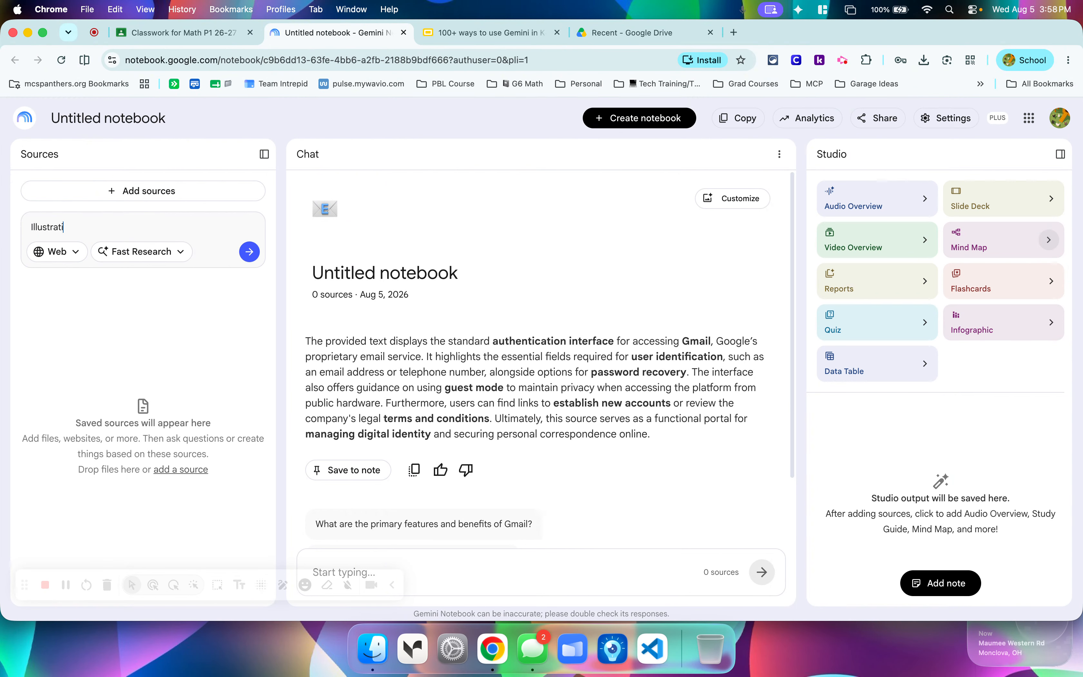
pyautogui.write('ve Math Grade 6')
pyautogui.click(249, 251)
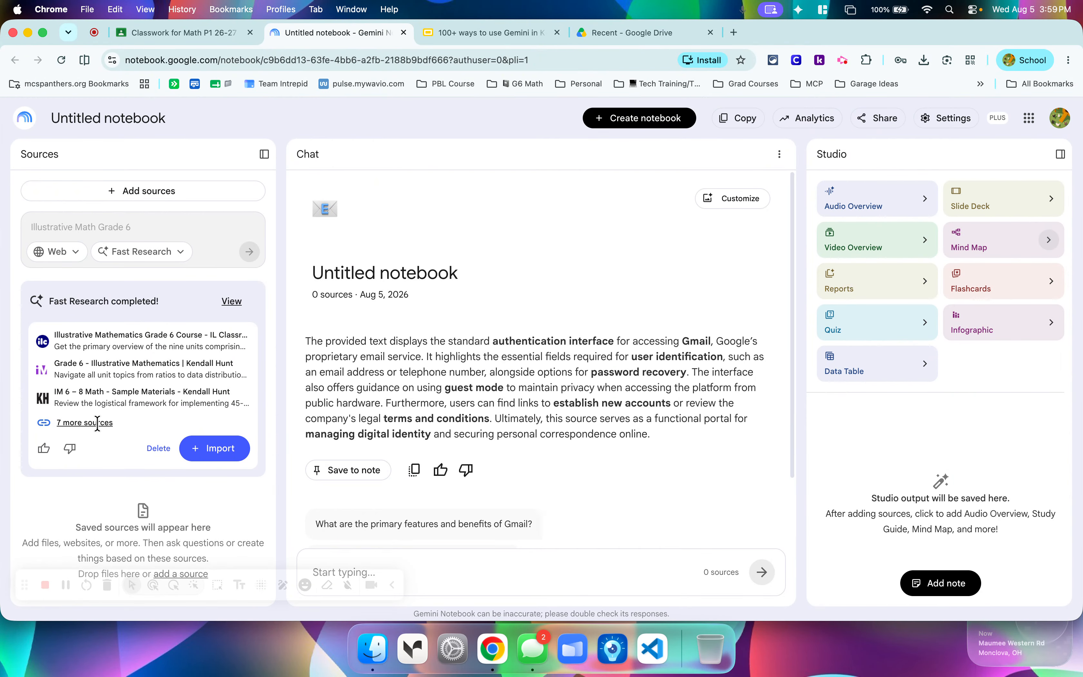
# View the discovered sources and deselect all of them except "Grade 6 - Illustrative Mathematics | Kendall Hunt".
pyautogui.click(230, 301)
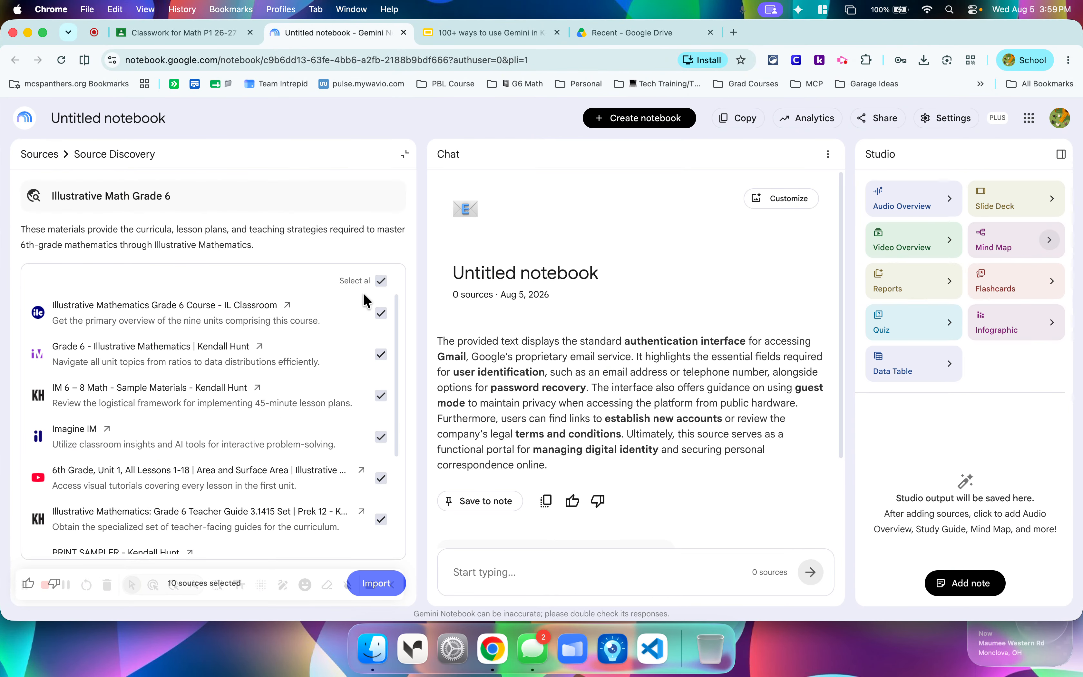
pyautogui.click(381, 313)
pyautogui.click(381, 395)
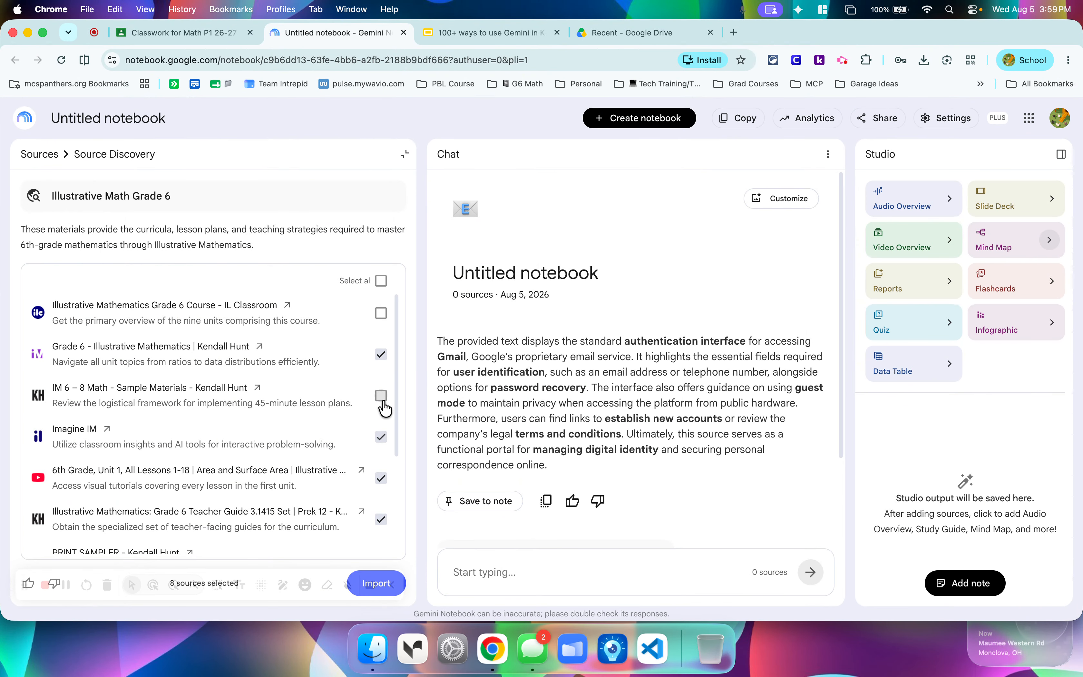
pyautogui.scroll(-2, 384, 408)
pyautogui.click(381, 361)
pyautogui.click(381, 401)
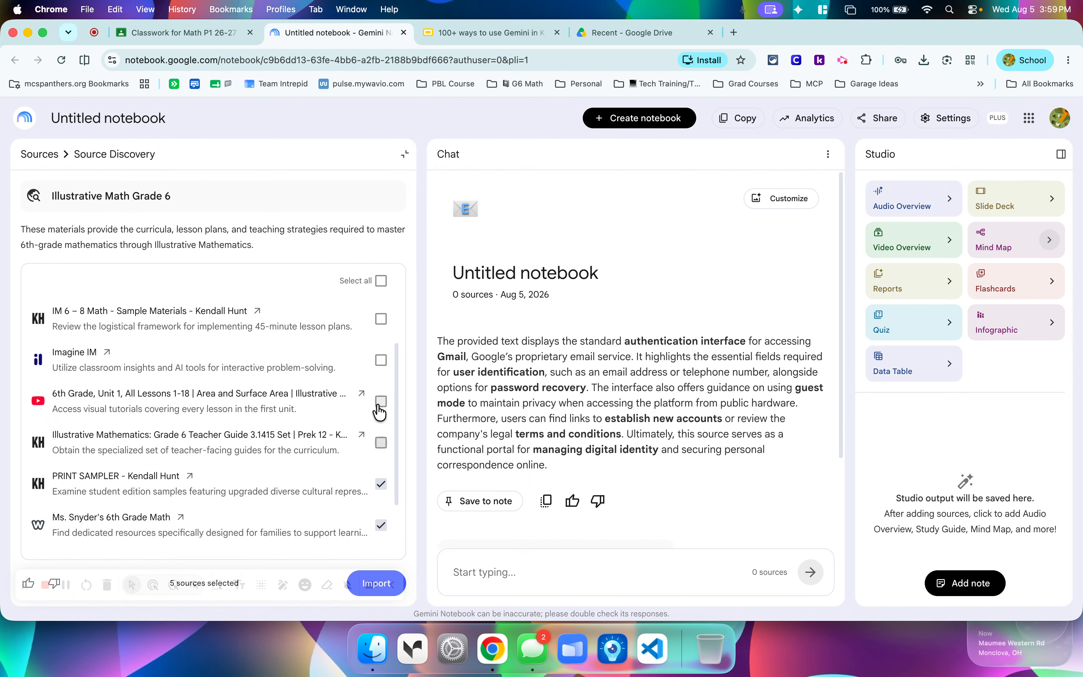
pyautogui.scroll(-2, 380, 403)
pyautogui.click(382, 410)
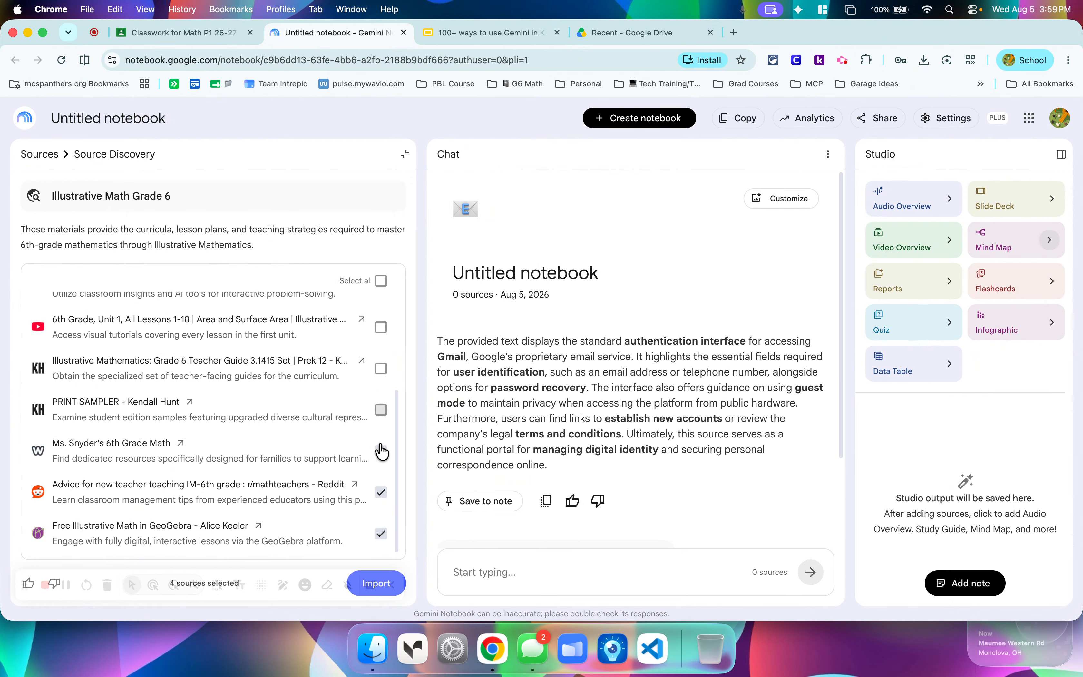
pyautogui.click(382, 452)
pyautogui.click(381, 492)
pyautogui.click(381, 535)
pyautogui.scroll(4, 315, 385)
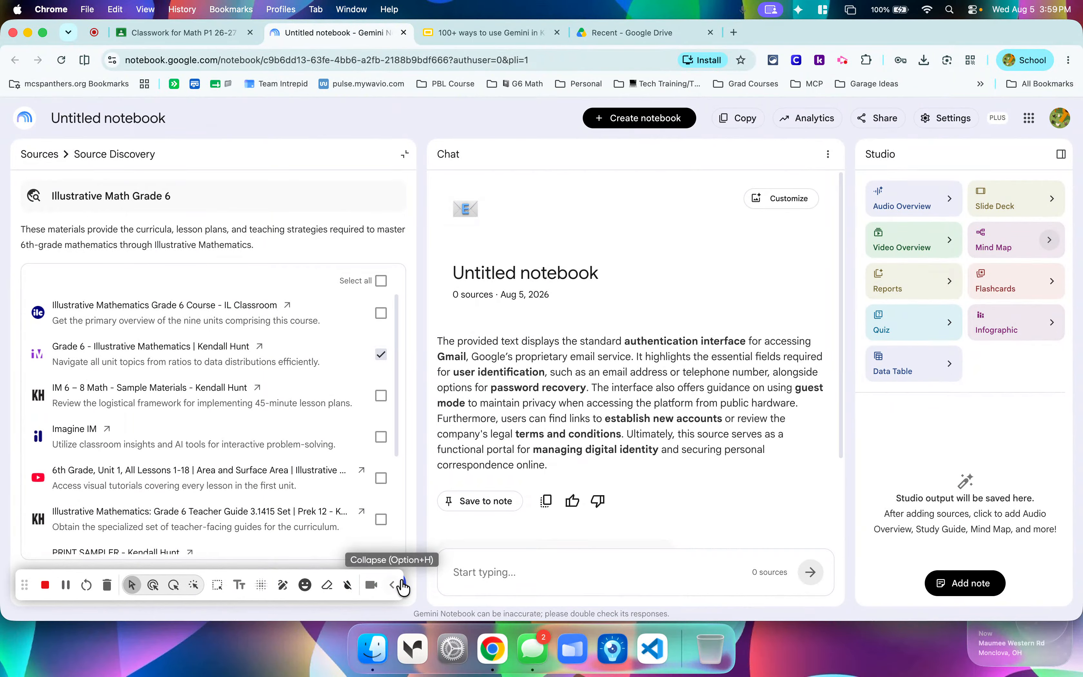
# Import the selected "Grade 6 - Illustrative Mathematics | Kendall Hunt" source into the notebook.
pyautogui.click(394, 588)
pyautogui.click(390, 584)
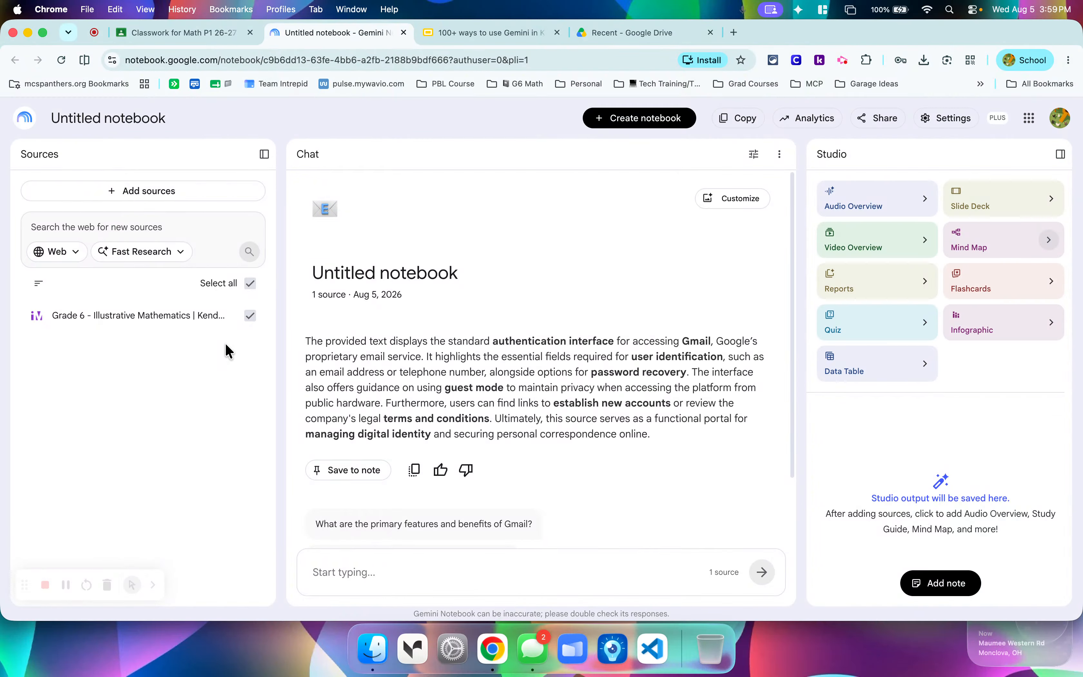
# Switch the source search from the web to Drive and search for "unit 1" with Fast Research.
pyautogui.click(74, 254)
pyautogui.click(60, 316)
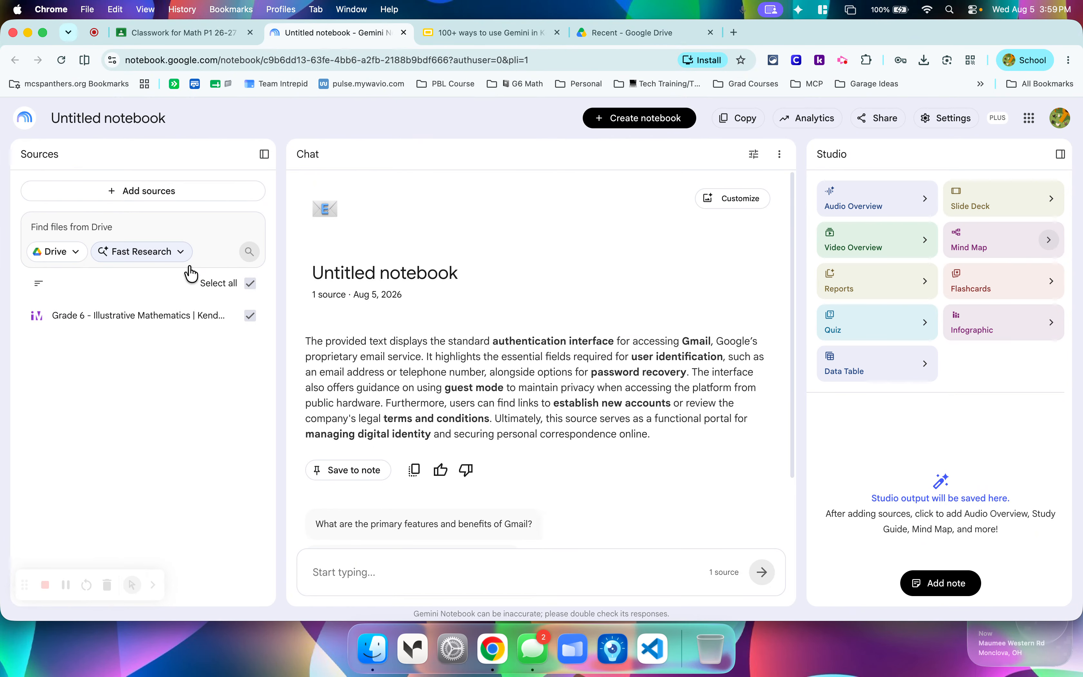
pyautogui.click(71, 251)
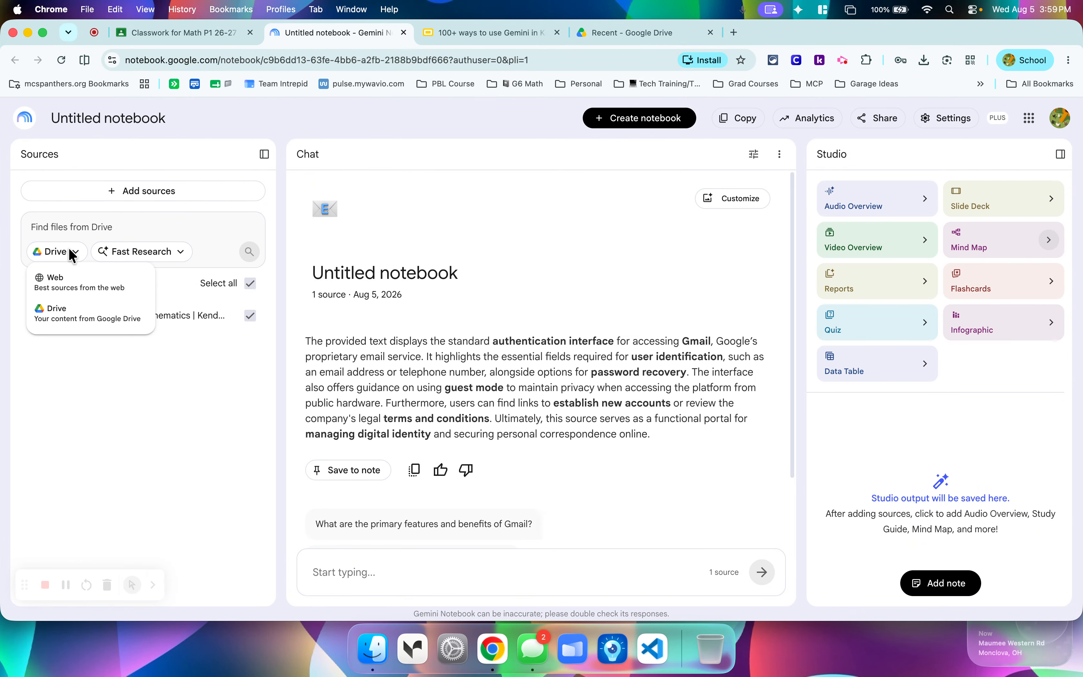
pyautogui.click(90, 225)
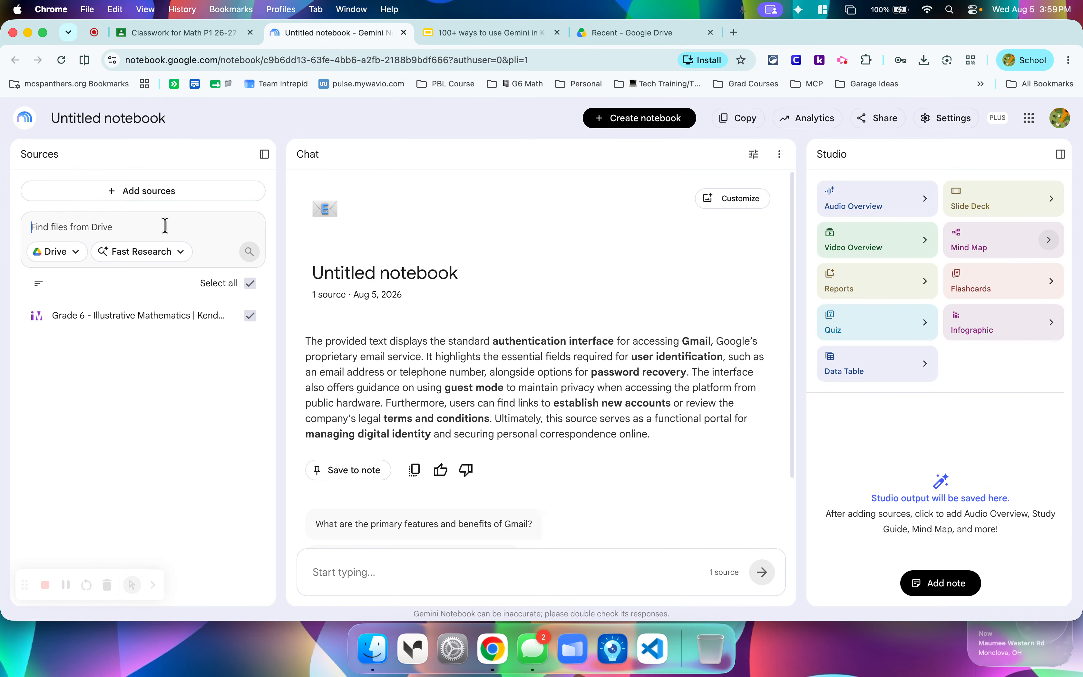
pyautogui.write('unit 1')
pyautogui.press('Return')
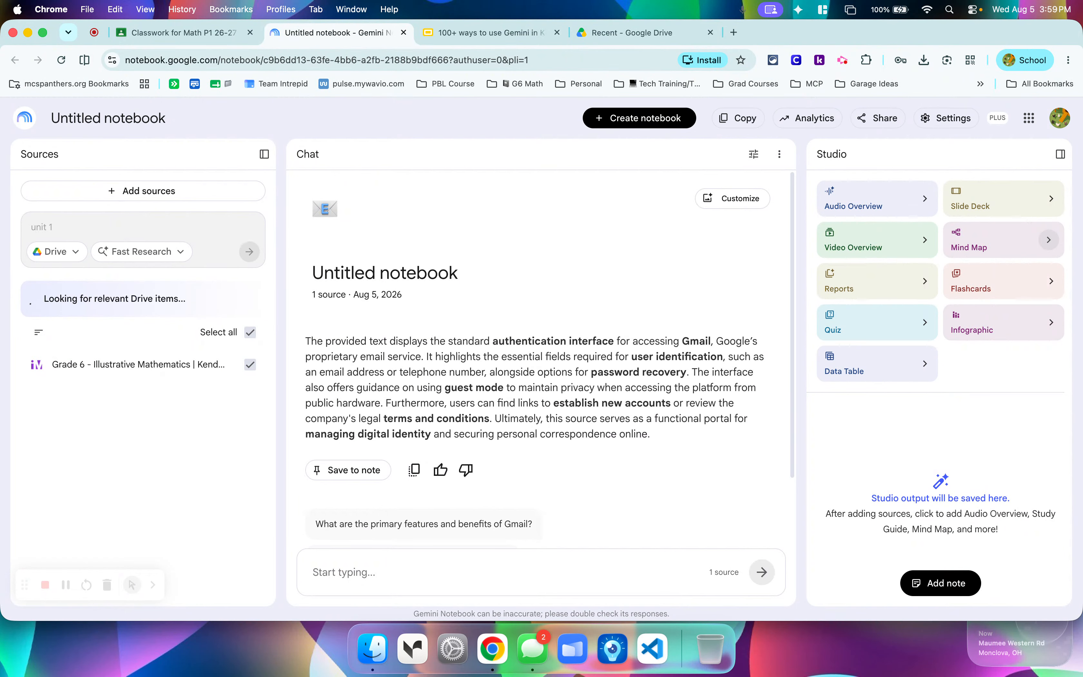
# Replace the Drive search query with "surface area" and check the available research modes.
pyautogui.click(113, 226)
pyautogui.tripleClick(113, 226)
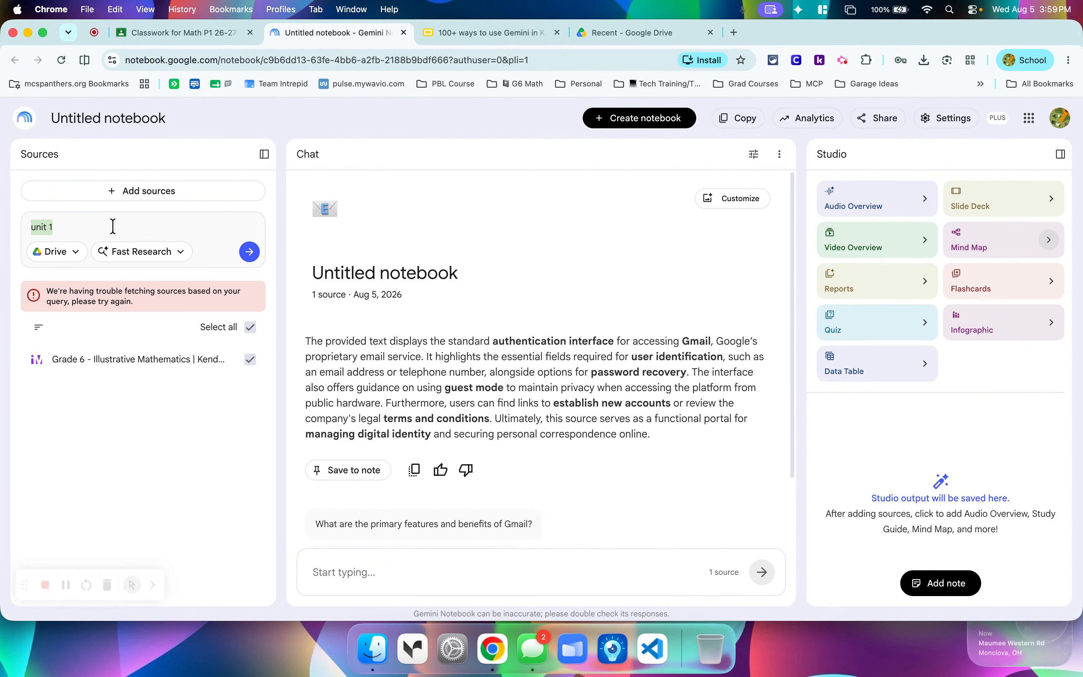
pyautogui.write('area')
pyautogui.press('BackSpace')
pyautogui.press('BackSpace')
pyautogui.press('BackSpace')
pyautogui.write('surface area')
pyautogui.press('Return')
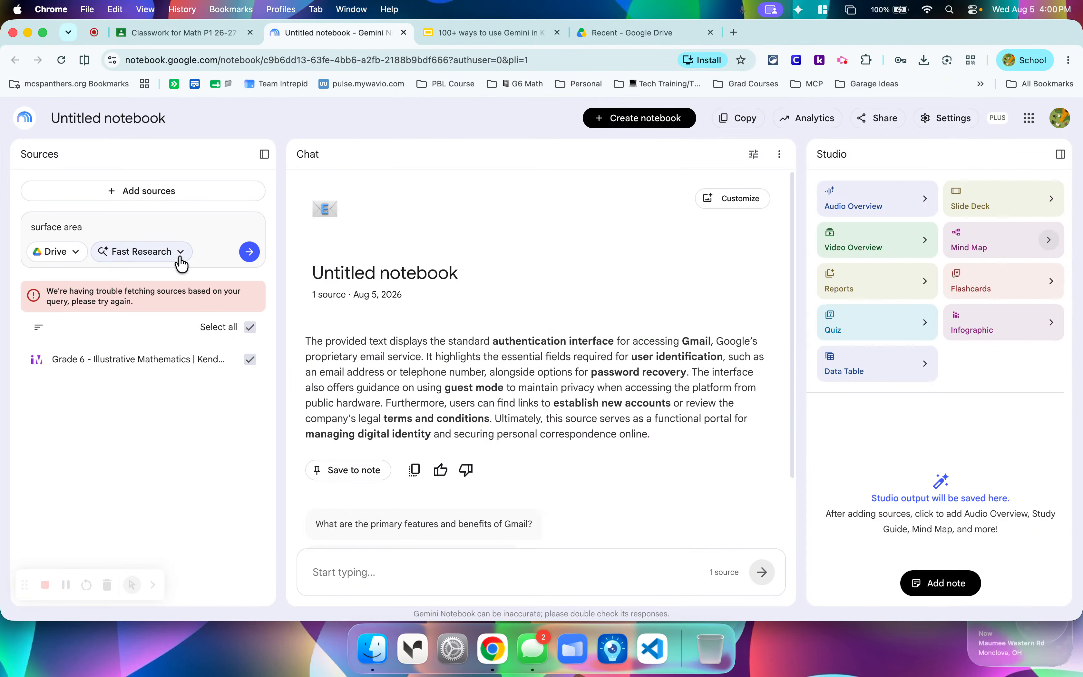
pyautogui.click(118, 251)
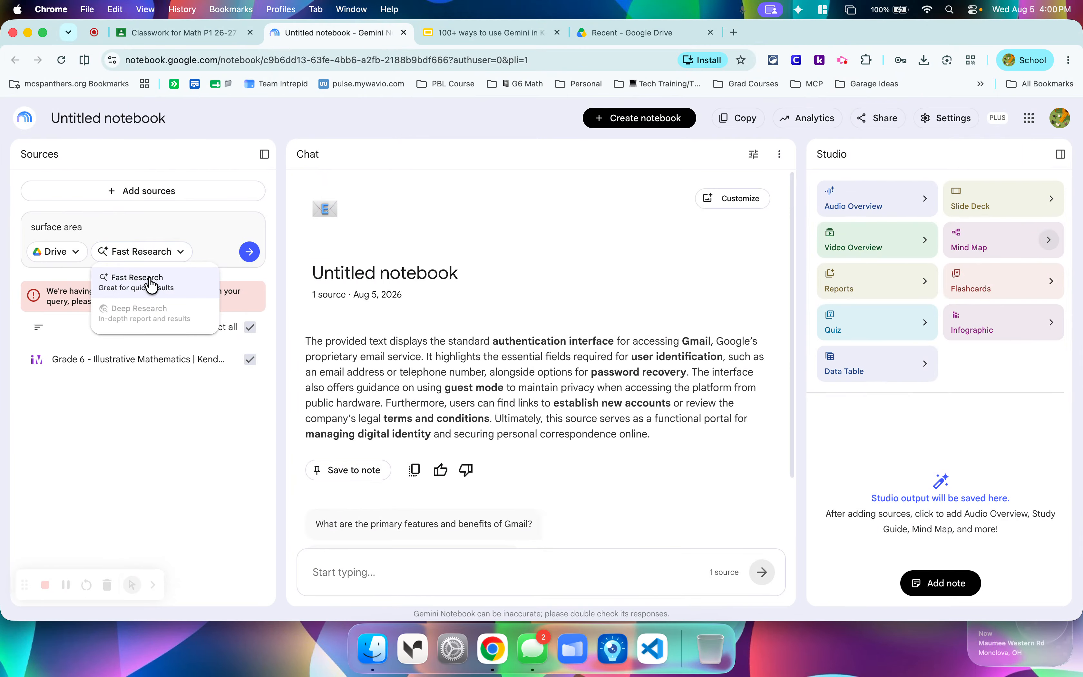
pyautogui.tripleClick(139, 232)
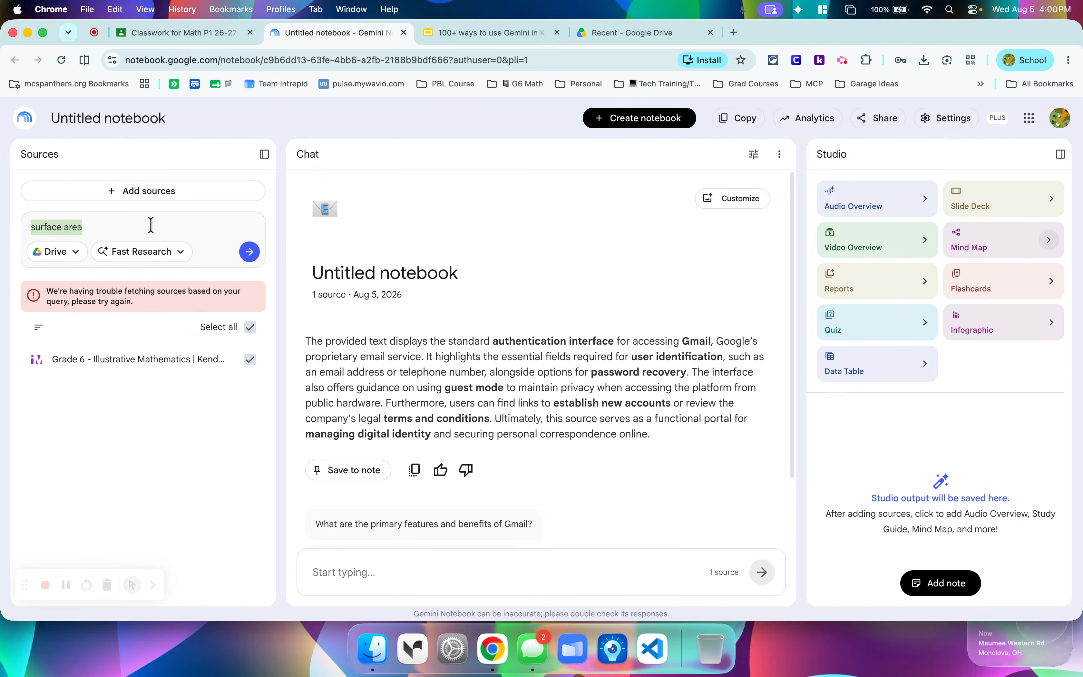
# Add the Drive presentation "Grade 5: Module 1: Unit 1: Lesson 2" on Esperanza Rising as a notebook source.
pyautogui.click(161, 180)
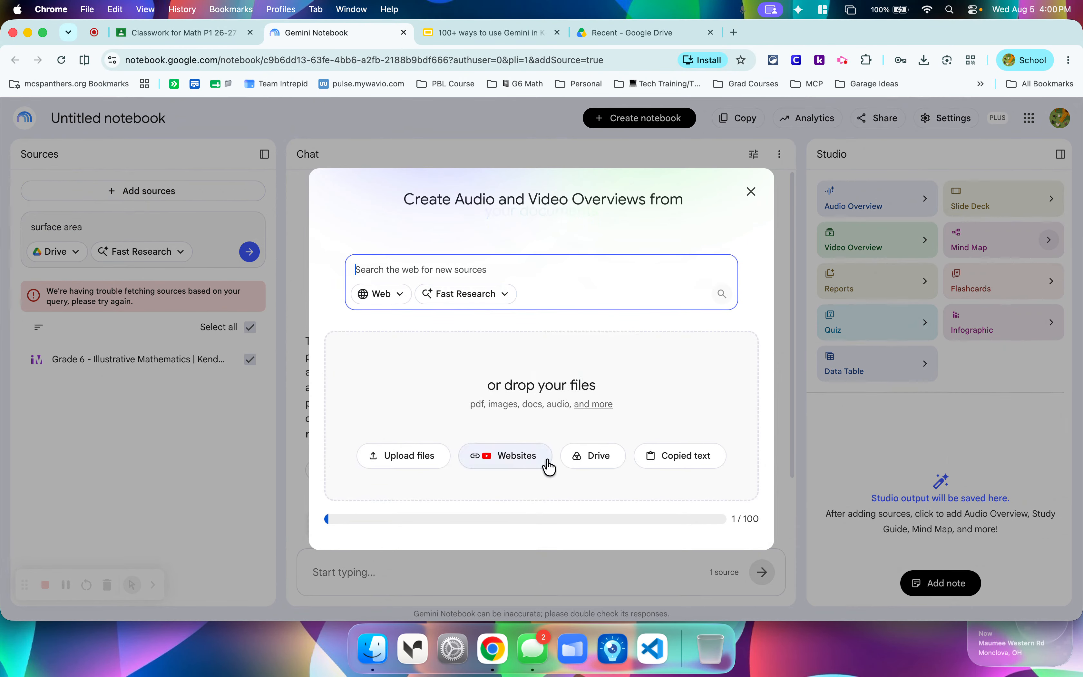
pyautogui.click(593, 464)
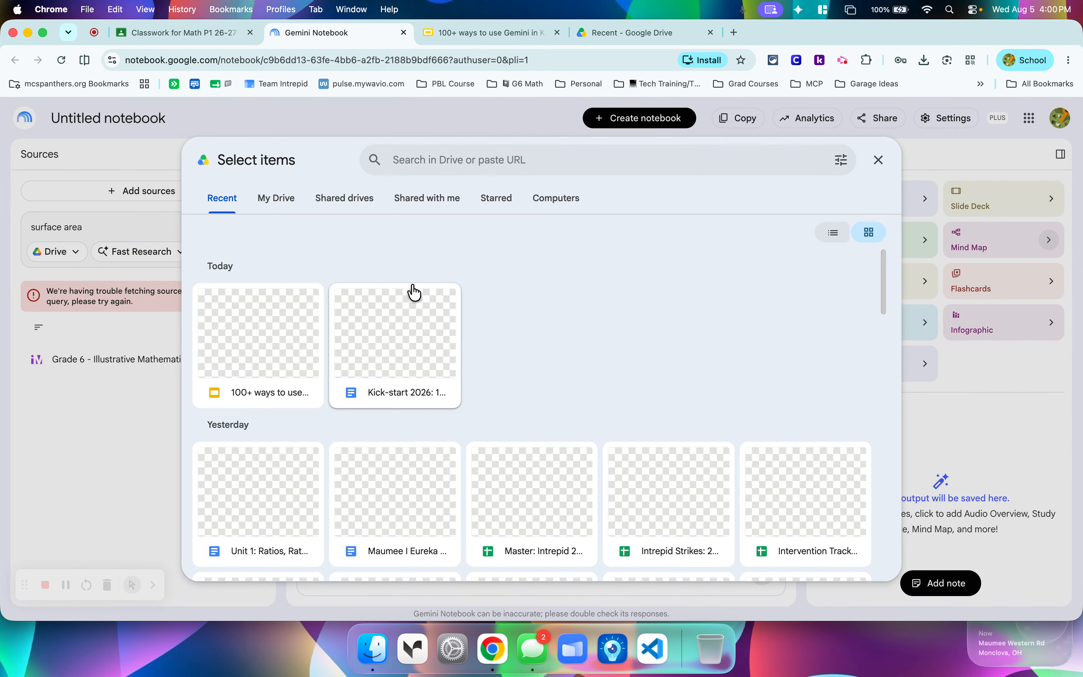
pyautogui.scroll(-5, 550, 291)
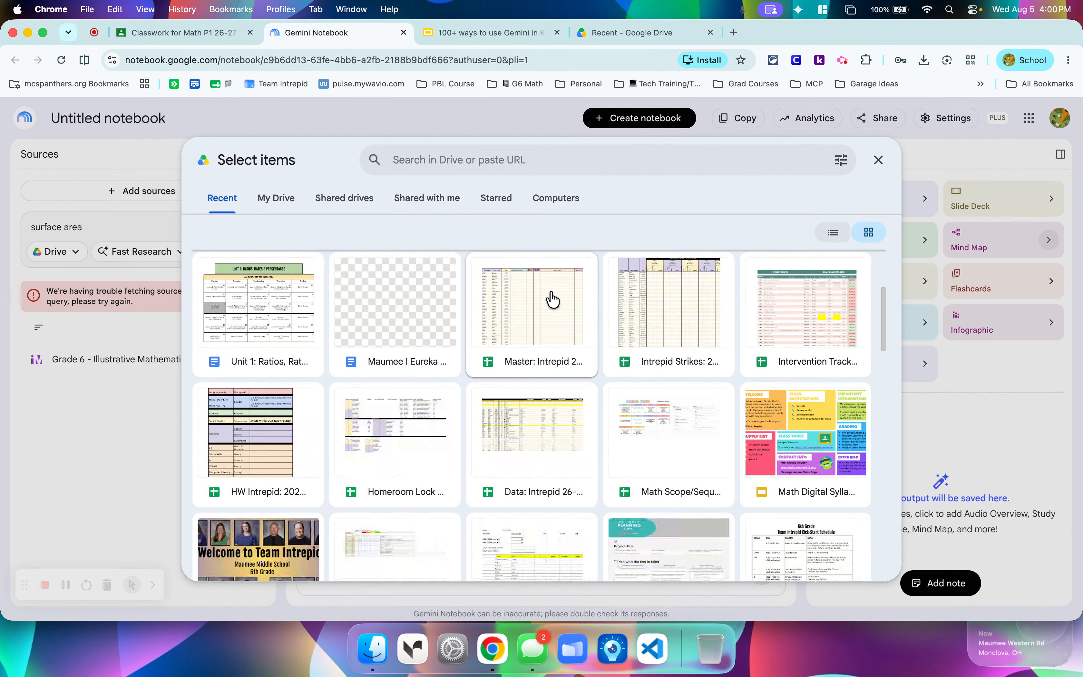
pyautogui.scroll(-3, 553, 299)
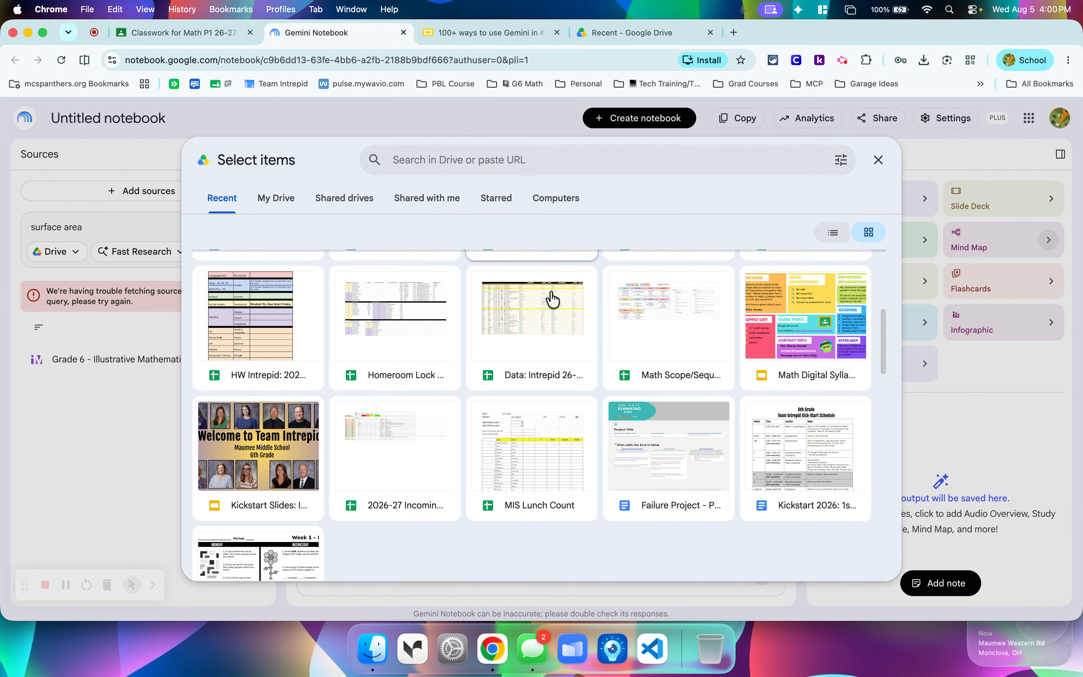
pyautogui.scroll(-14, 553, 300)
pyautogui.scroll(-2, 553, 299)
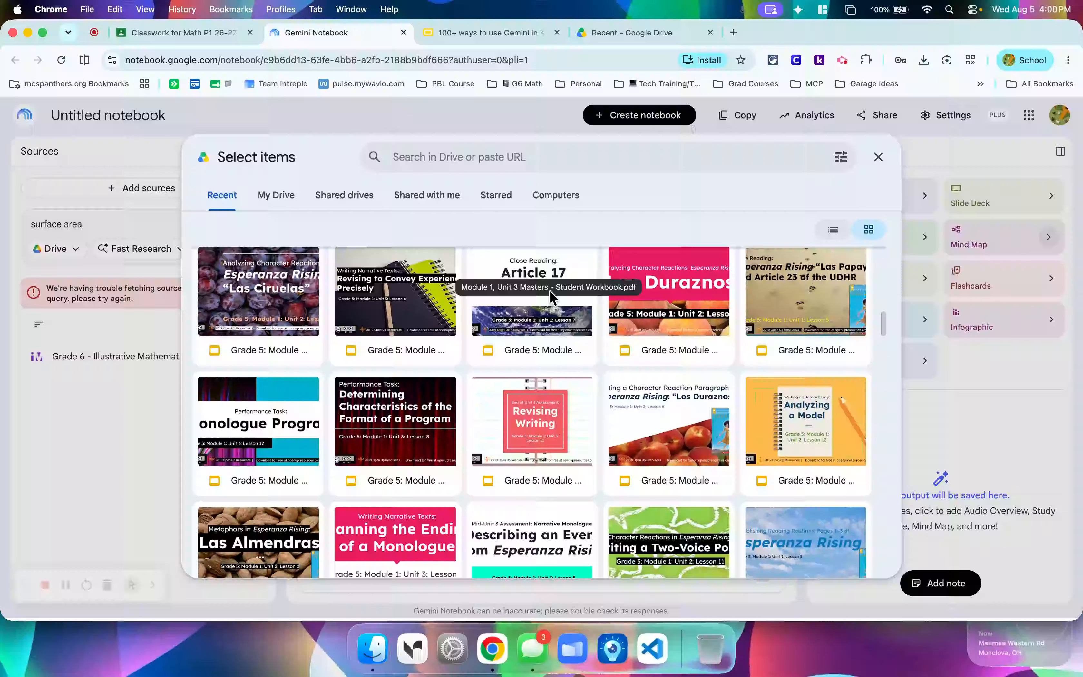
pyautogui.click(773, 529)
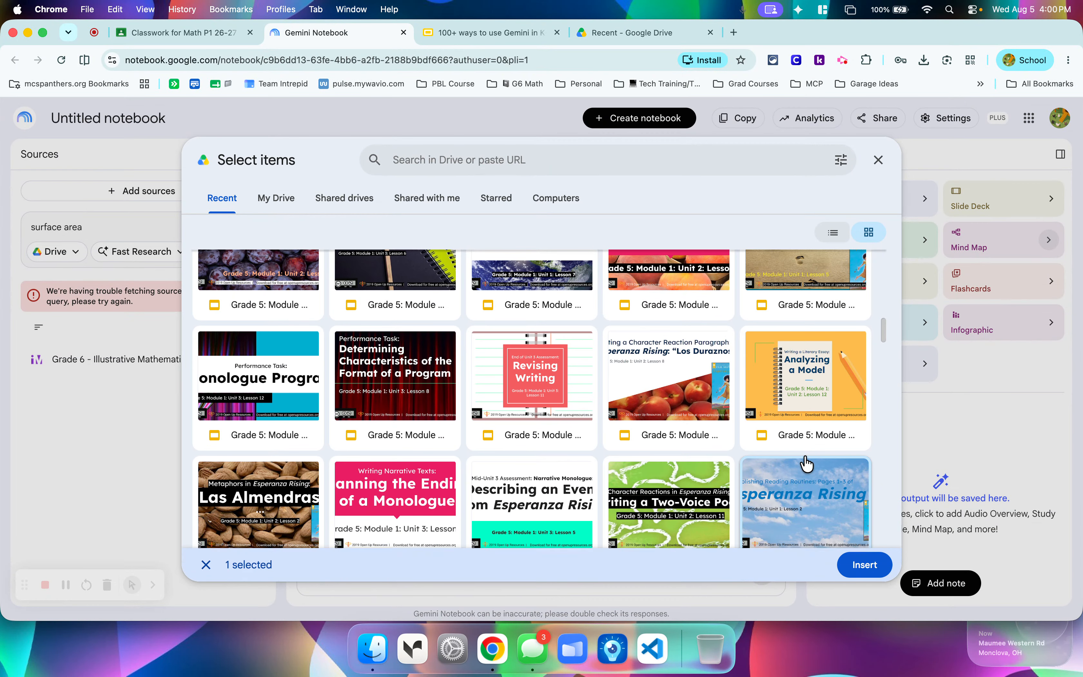
pyautogui.click(865, 565)
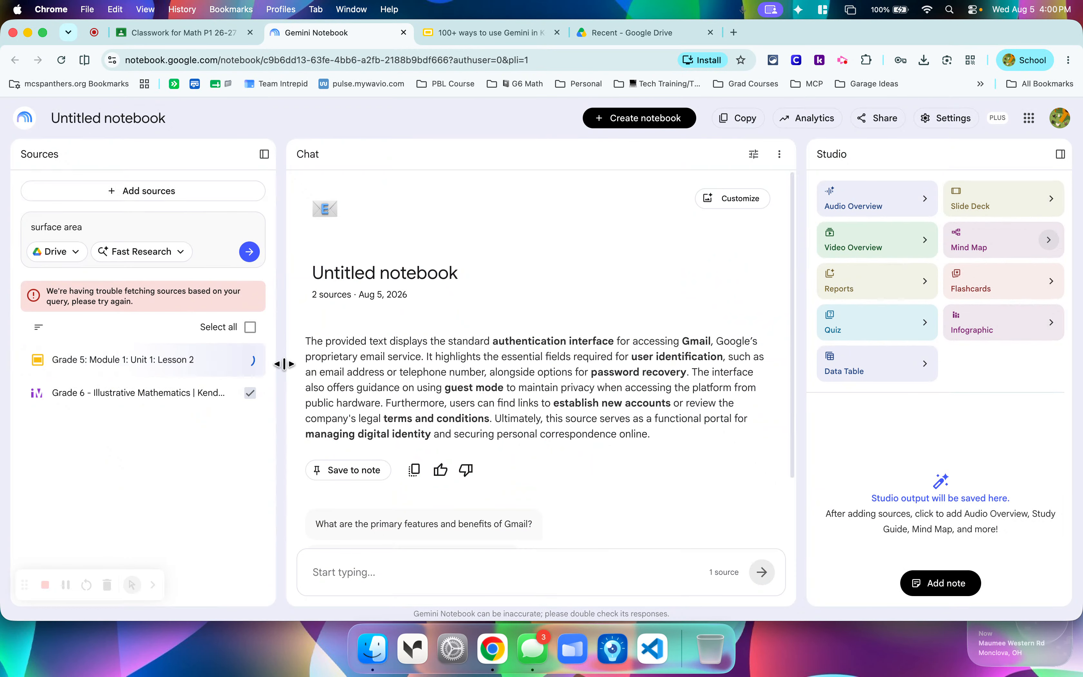
# Deselect the "Grade 6 - Illustrative Mathematics | Kendall Hunt" source and delete it from the notebook.
pyautogui.click(250, 393)
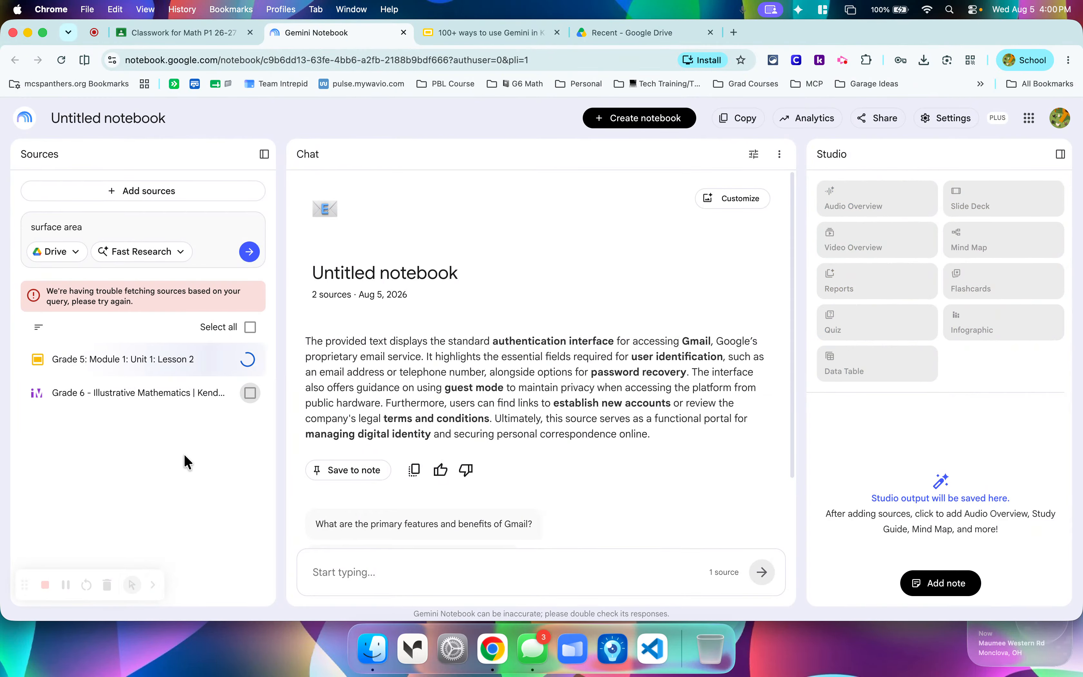
pyautogui.click(227, 393)
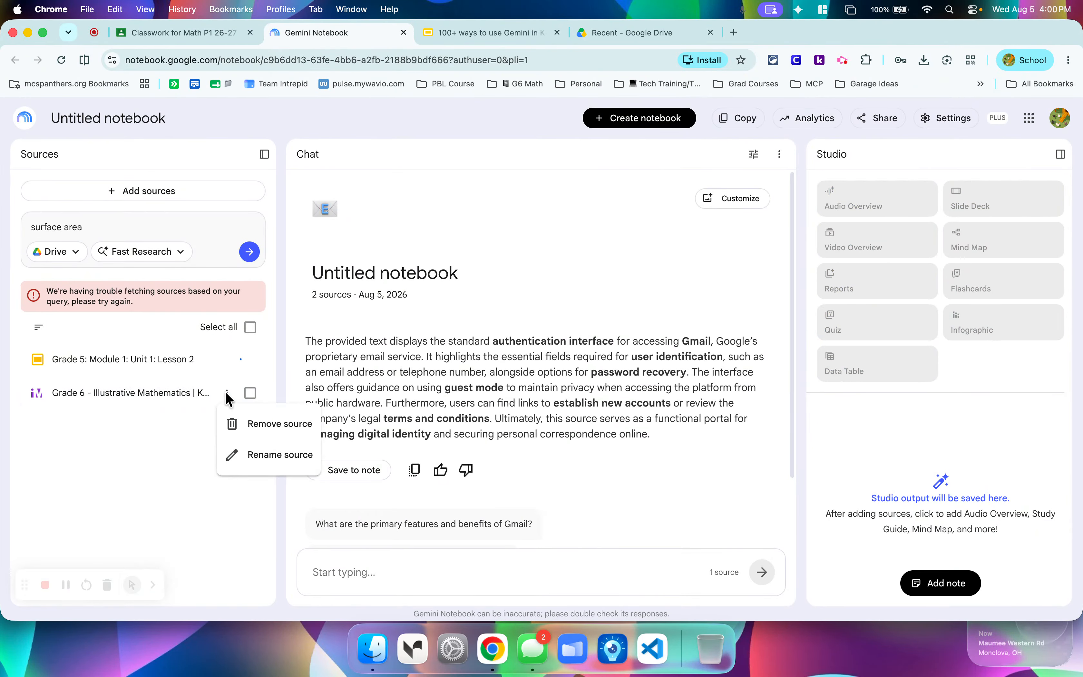
pyautogui.click(233, 423)
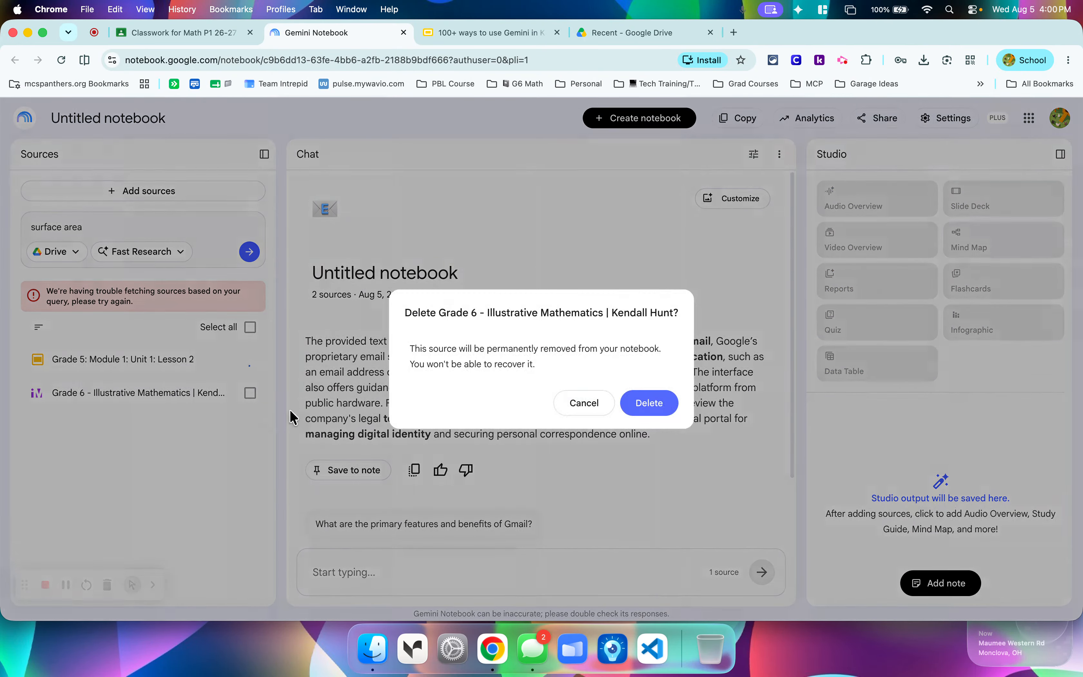
pyautogui.click(640, 403)
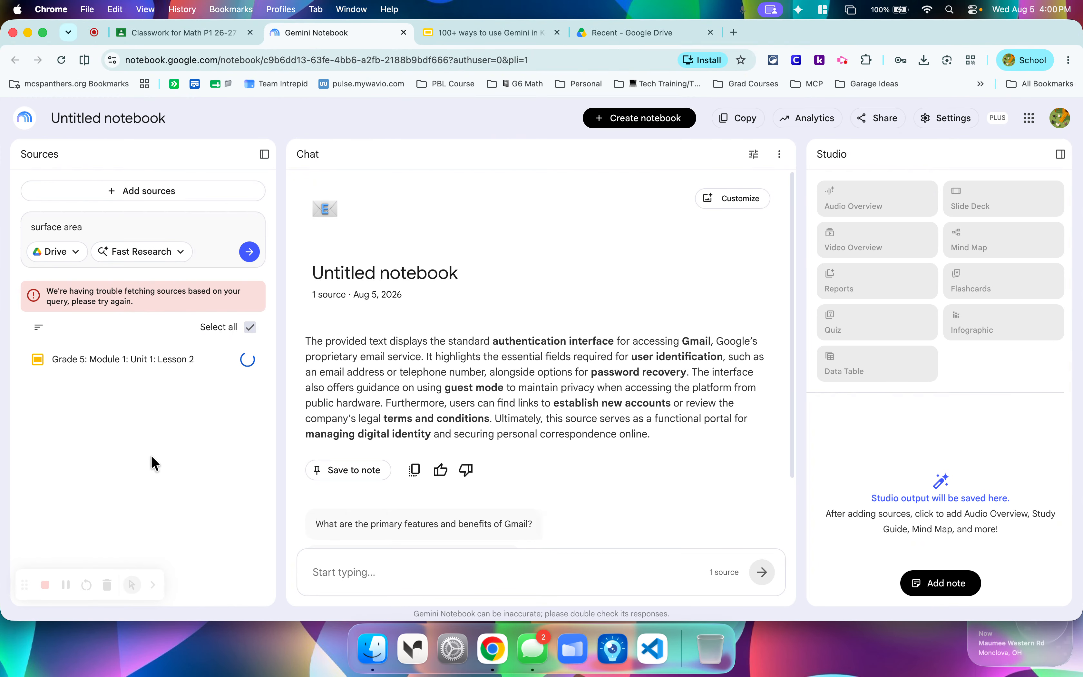
# Switch the source search from Drive back to Web.
pyautogui.click(65, 257)
pyautogui.click(58, 278)
pyautogui.scroll(-1, 236, 424)
pyautogui.scroll(1, 236, 424)
pyautogui.click(443, 568)
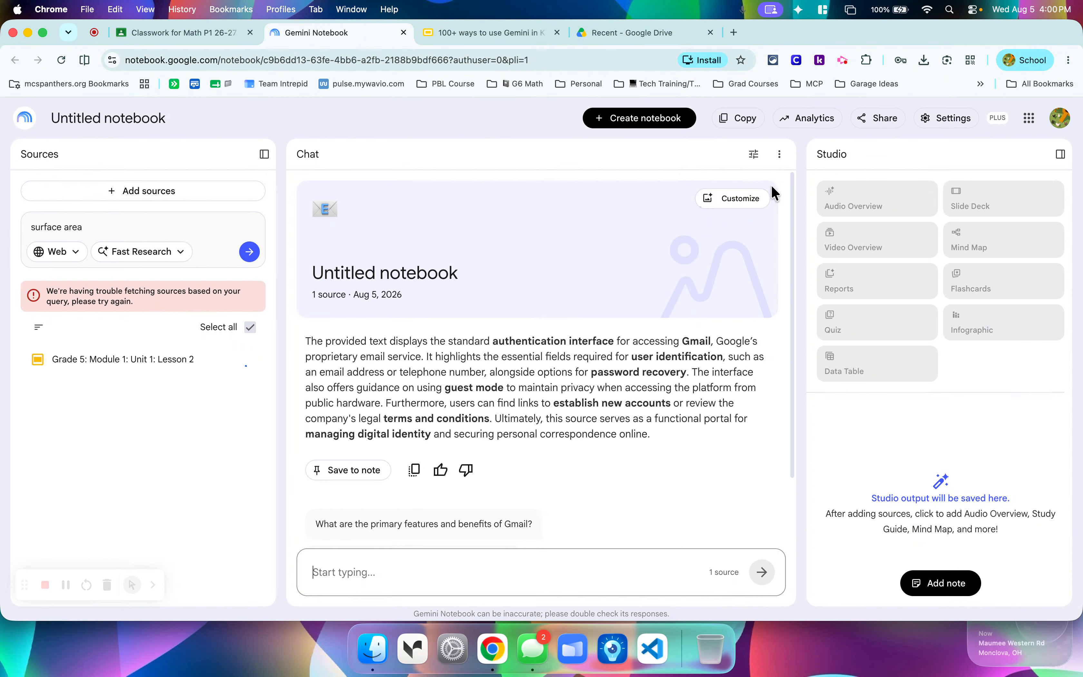
# Customize the notebook by setting its title to "Esperanza Rising Resources" and leaving the custom summary off.
pyautogui.click(780, 155)
pyautogui.click(750, 201)
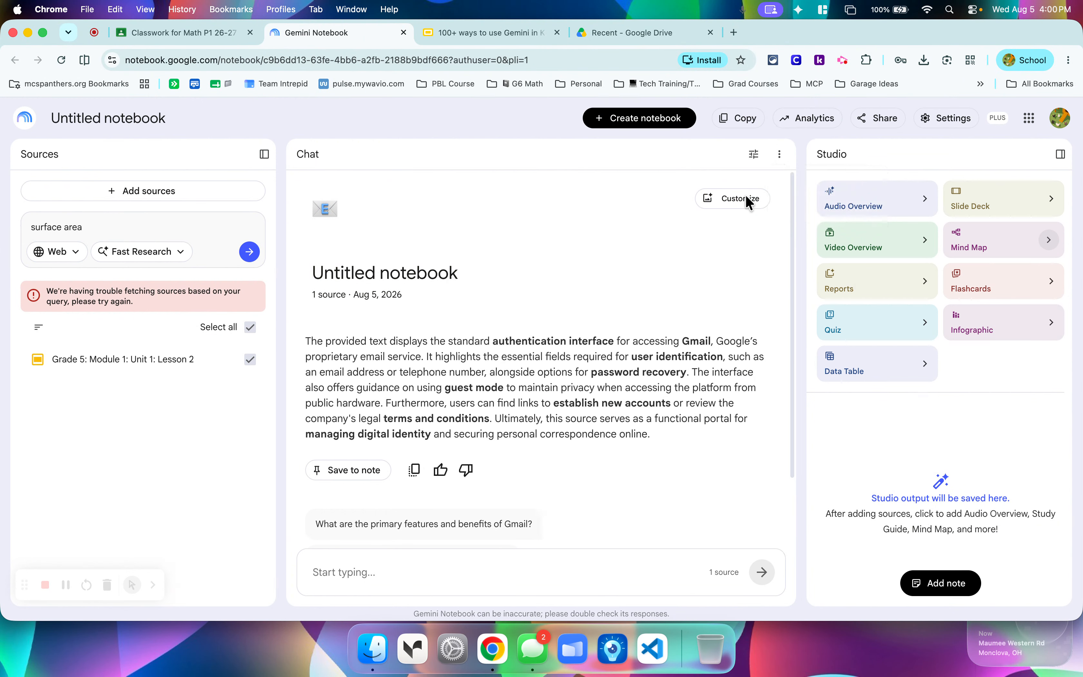
pyautogui.click(740, 205)
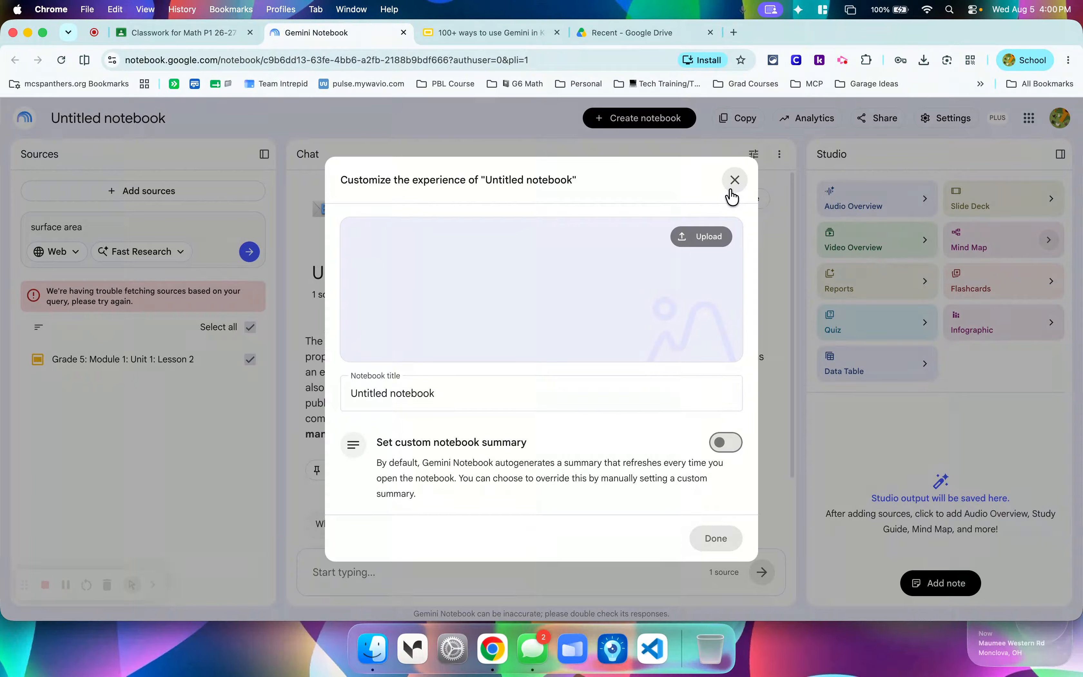
pyautogui.tripleClick(560, 388)
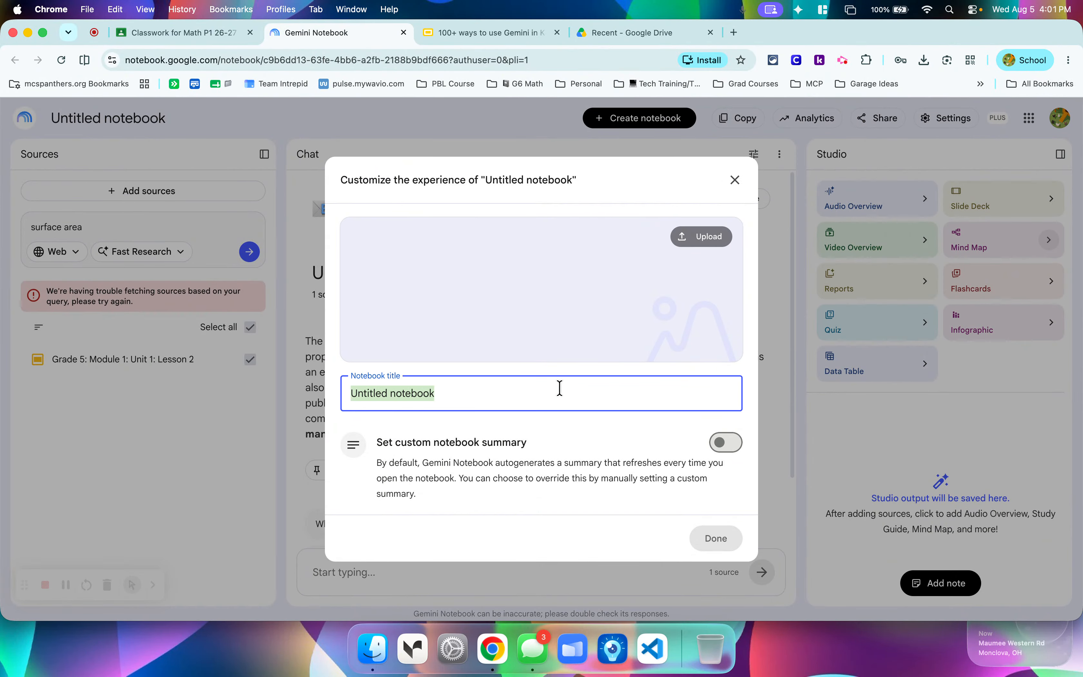
pyautogui.write('Esperan')
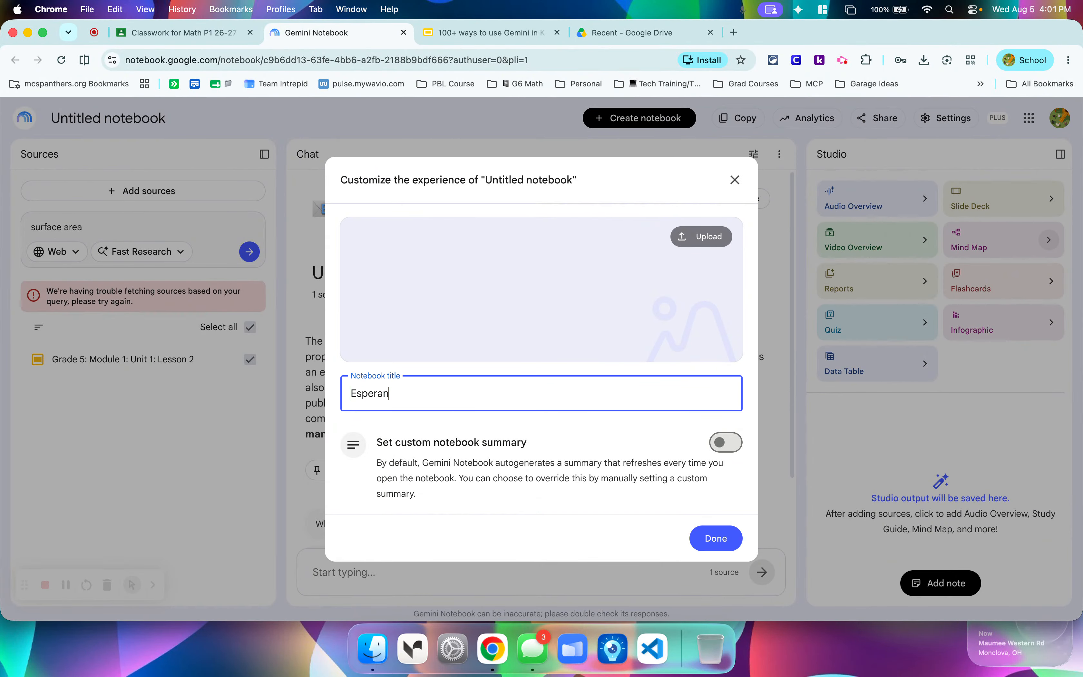
pyautogui.write('za Rising Resources')
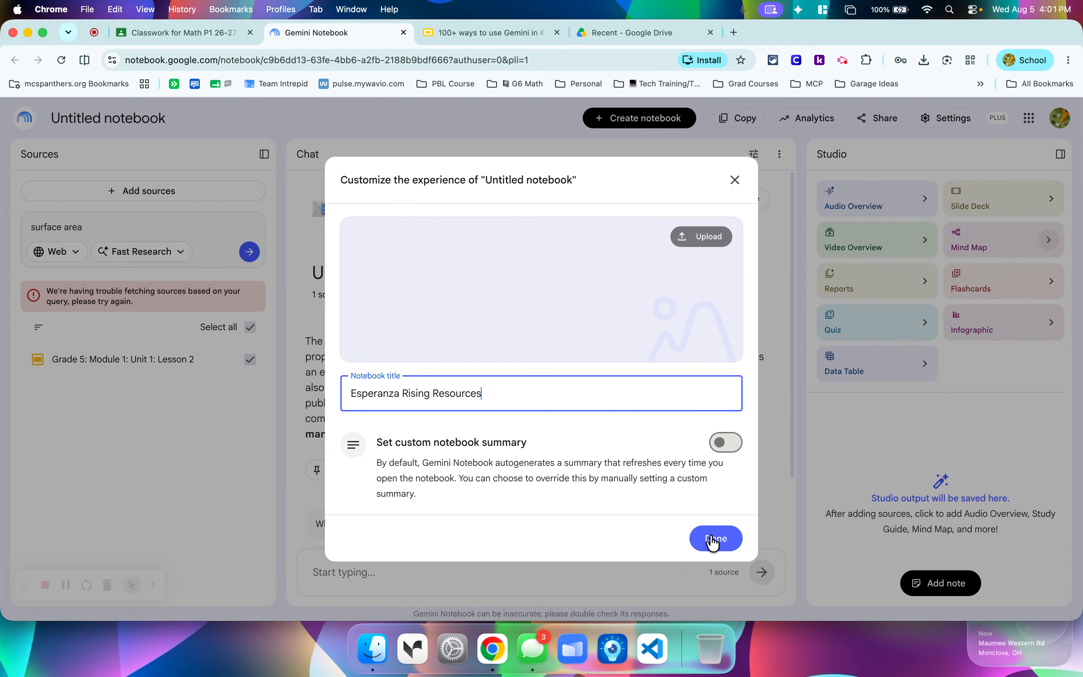
pyautogui.click(722, 442)
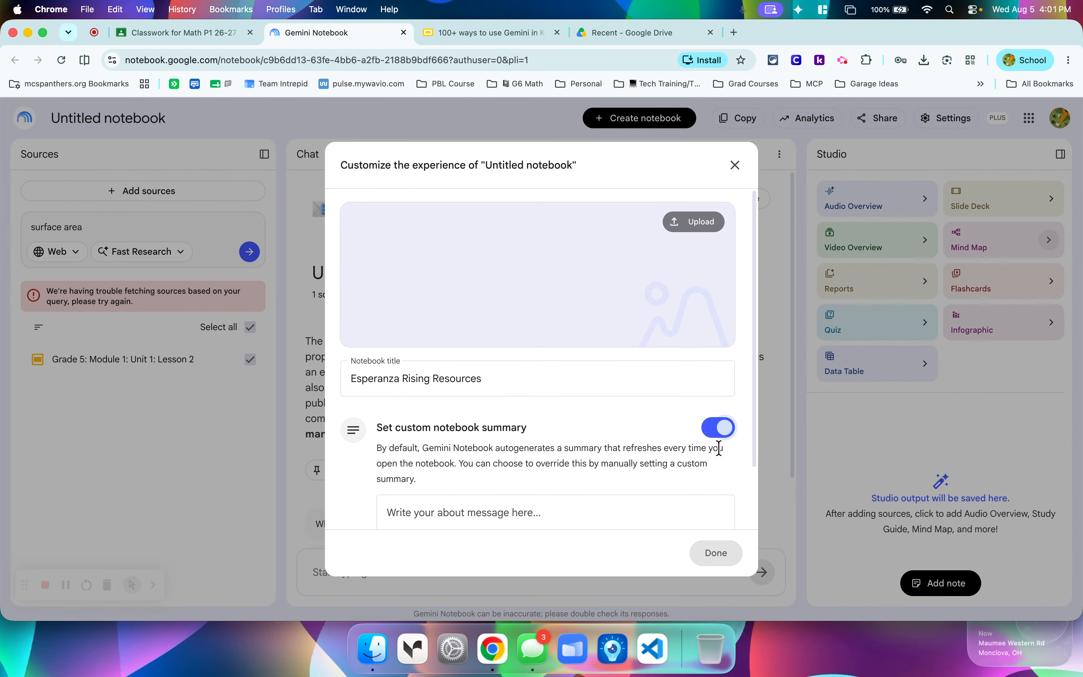
pyautogui.click(718, 430)
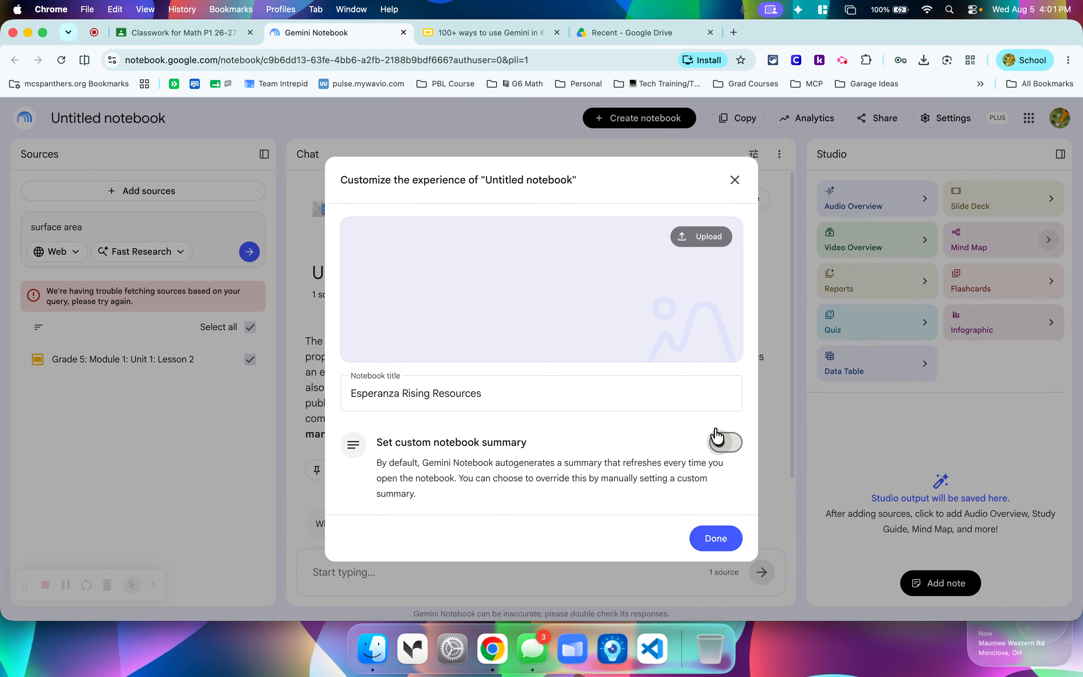
pyautogui.click(719, 539)
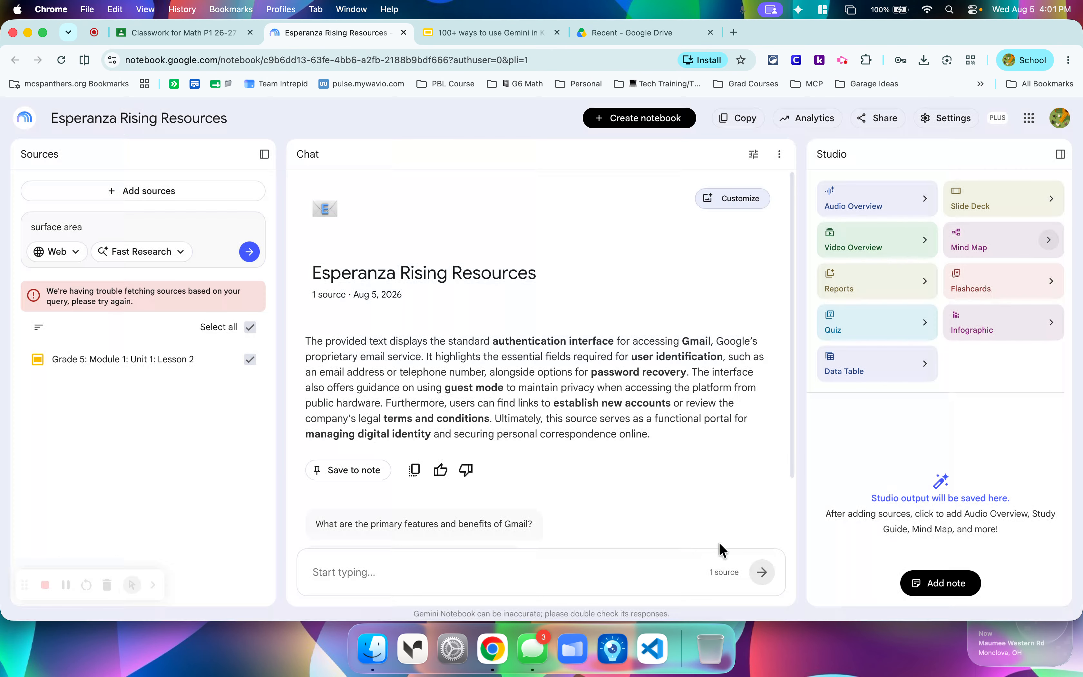
# Ask the notebook chat to "Create a summary of lesson 2" and read through the response.
pyautogui.click(661, 575)
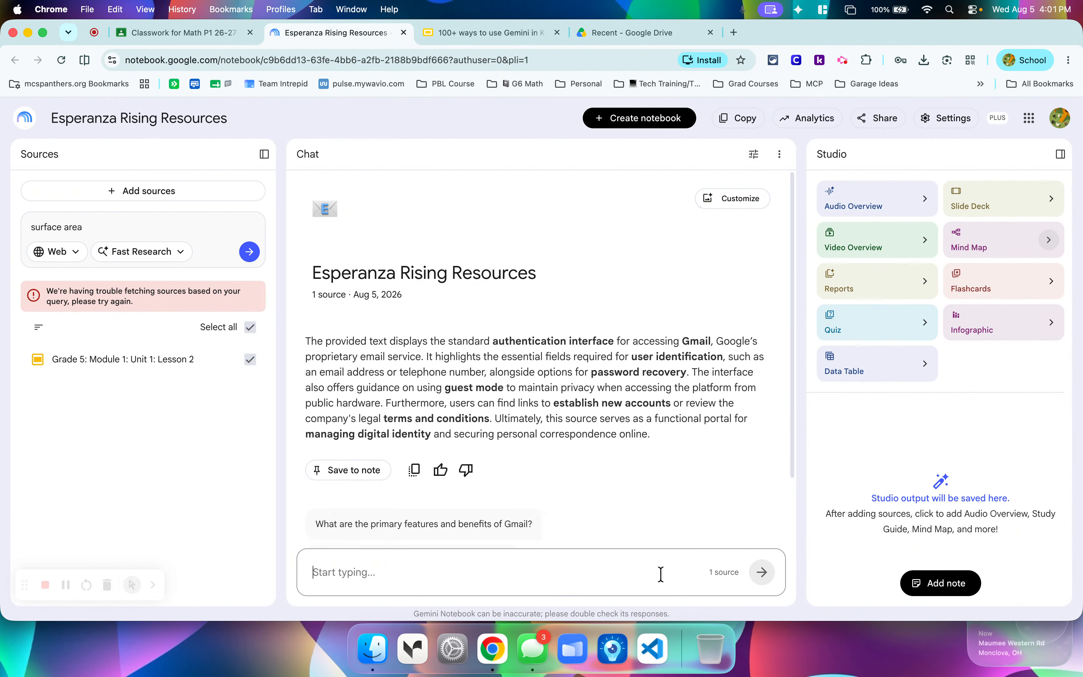
pyautogui.write('C')
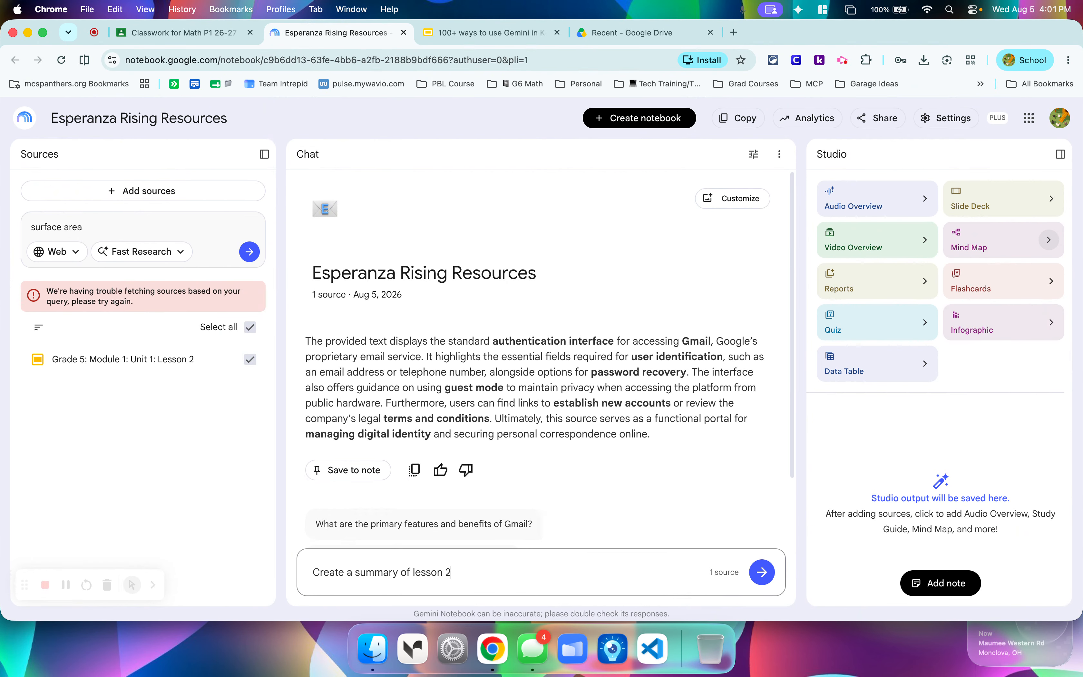
pyautogui.write('reate a summary of lesson 2')
pyautogui.press('Return')
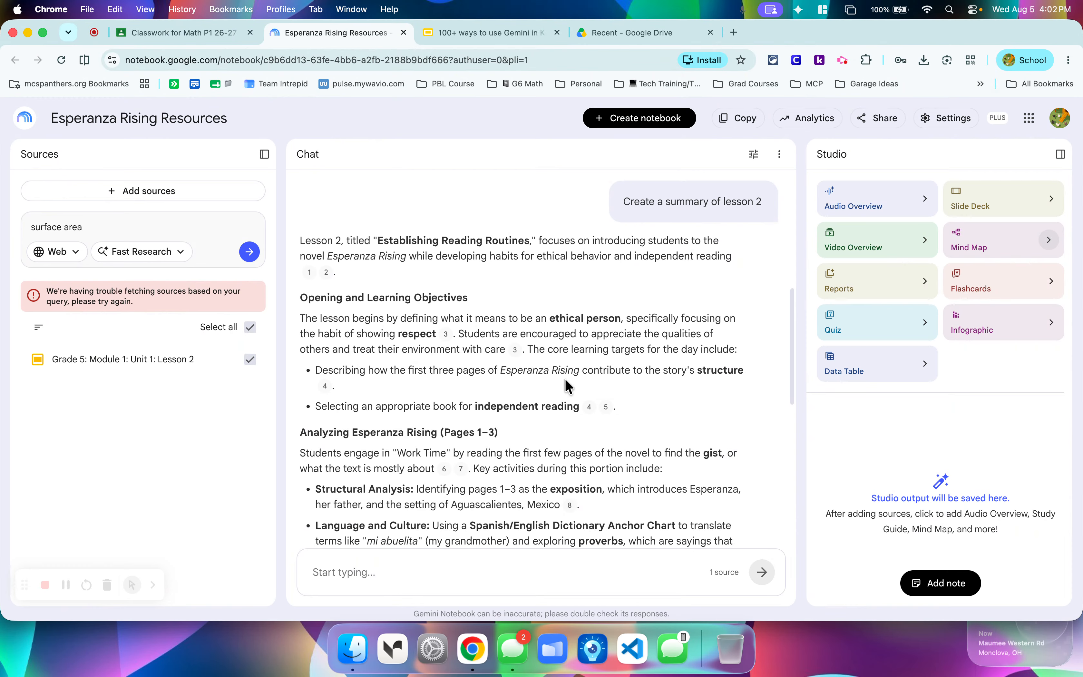
pyautogui.scroll(-3, 618, 367)
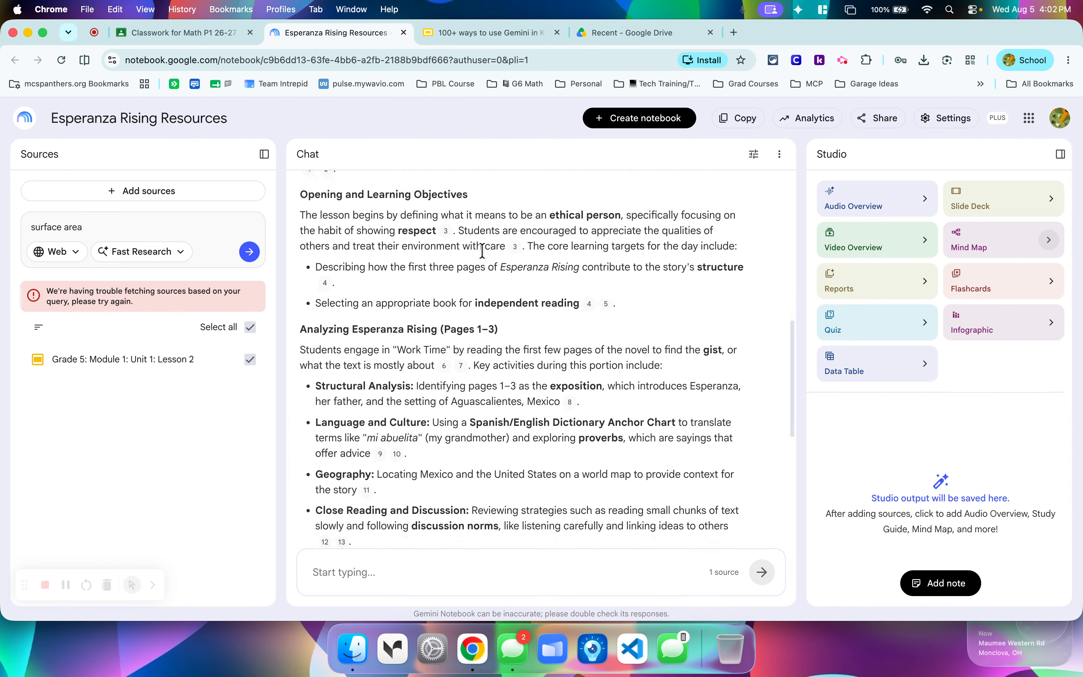
pyautogui.scroll(-3, 615, 253)
pyautogui.scroll(-6, 614, 254)
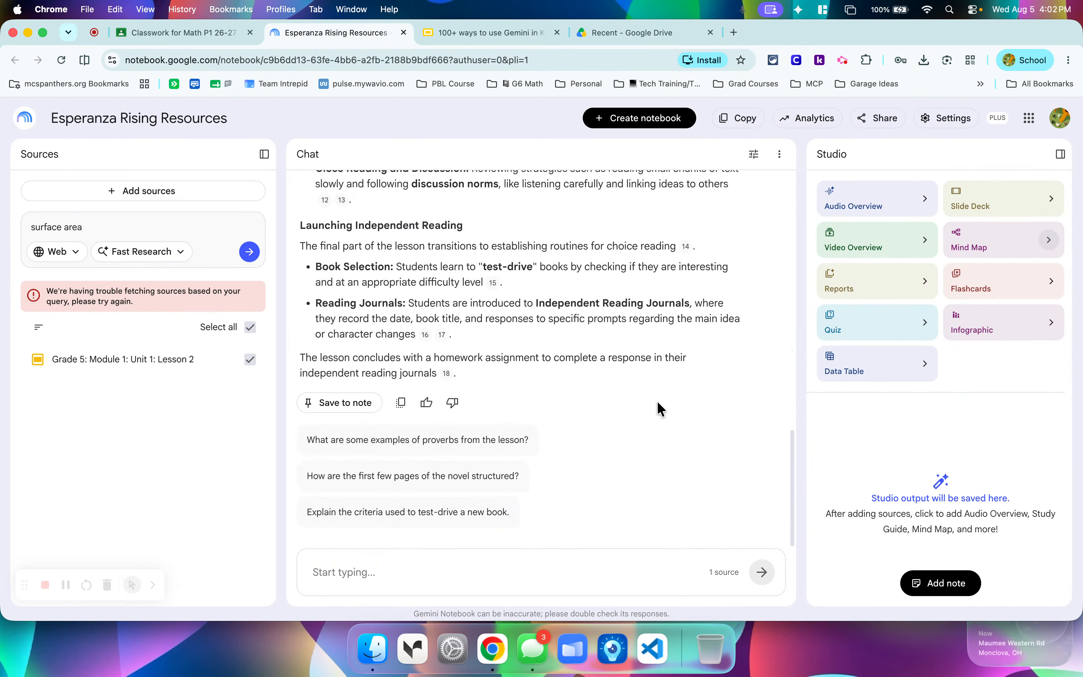
# Generate a Short video overview with the Custom topic focus left blank, and allow web notifications for finished Studio items.
pyautogui.click(876, 246)
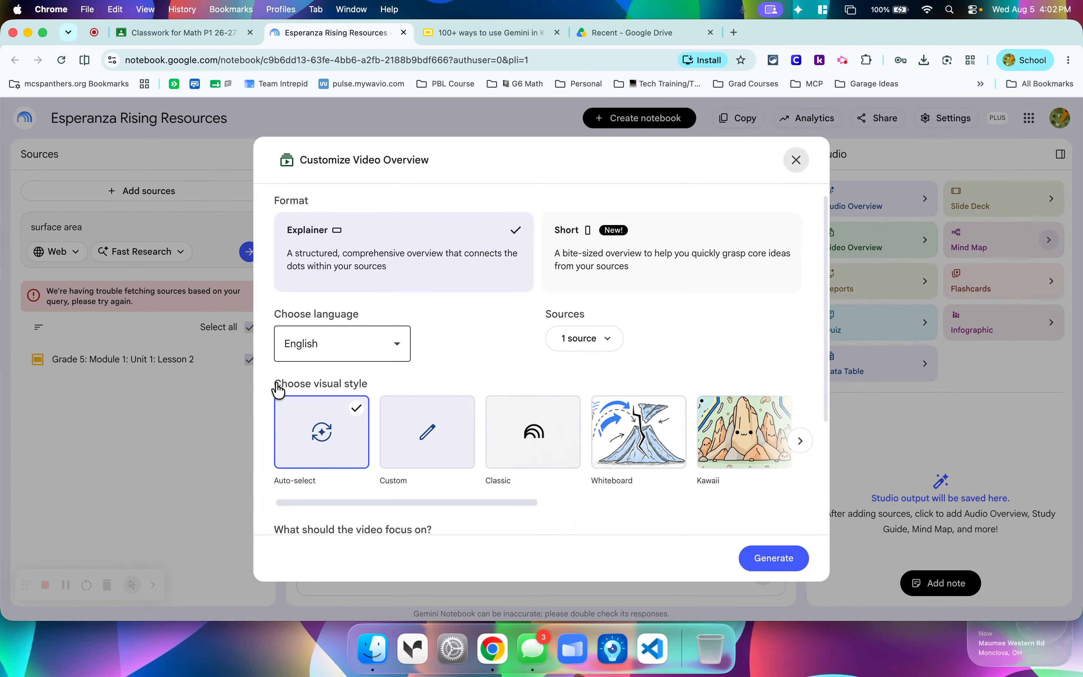
pyautogui.click(629, 250)
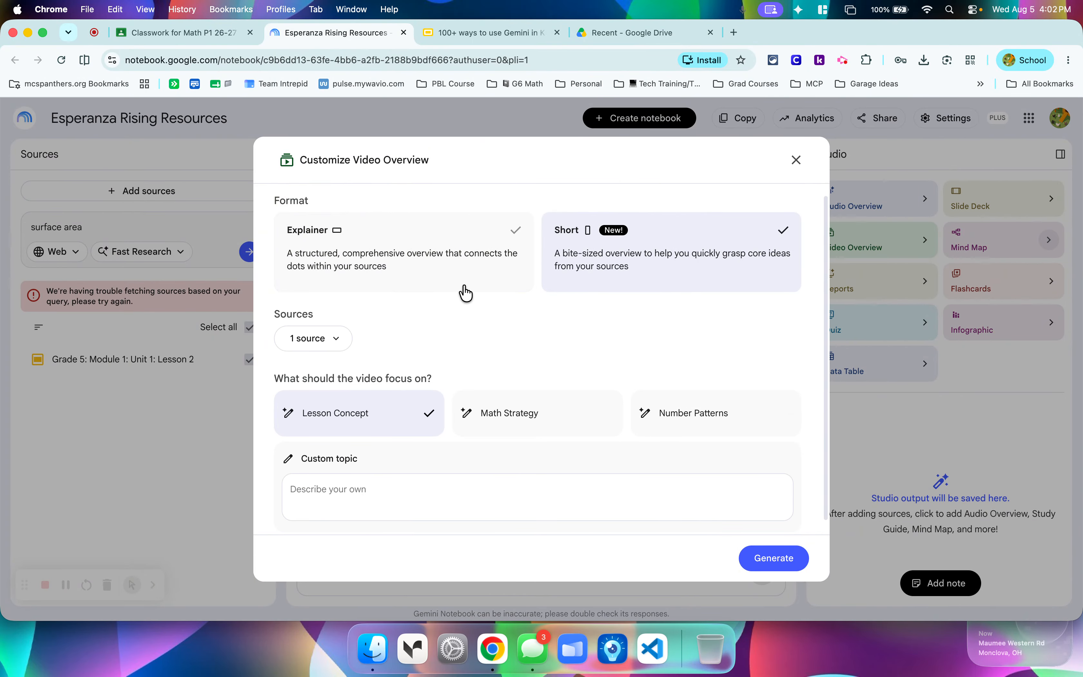
pyautogui.click(381, 494)
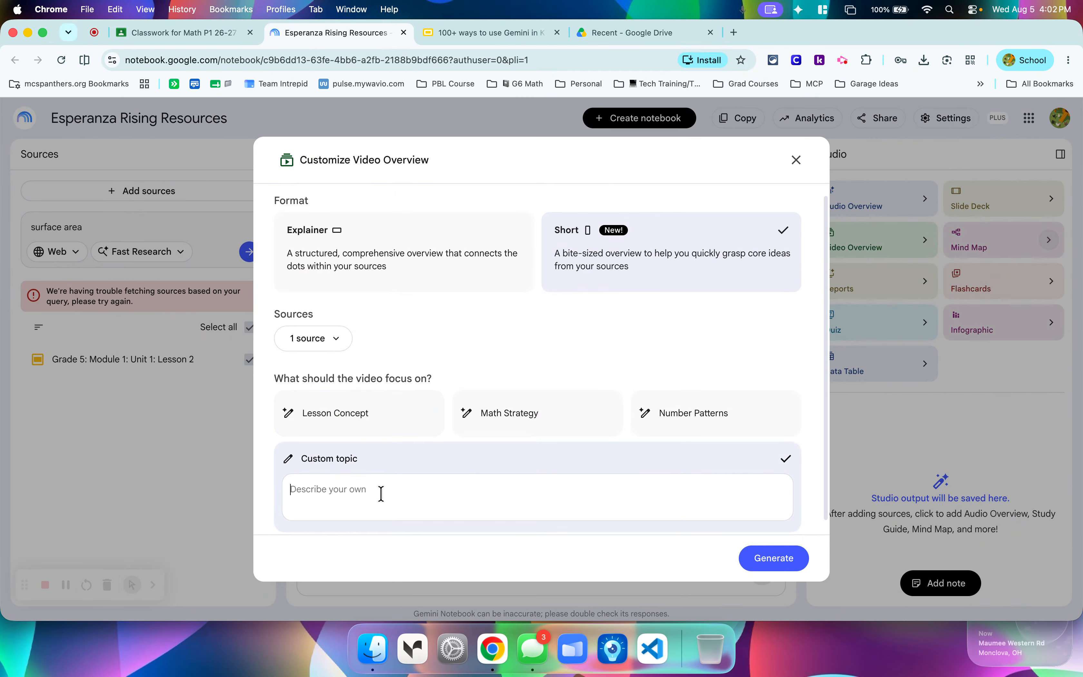
pyautogui.scroll(-1, 750, 477)
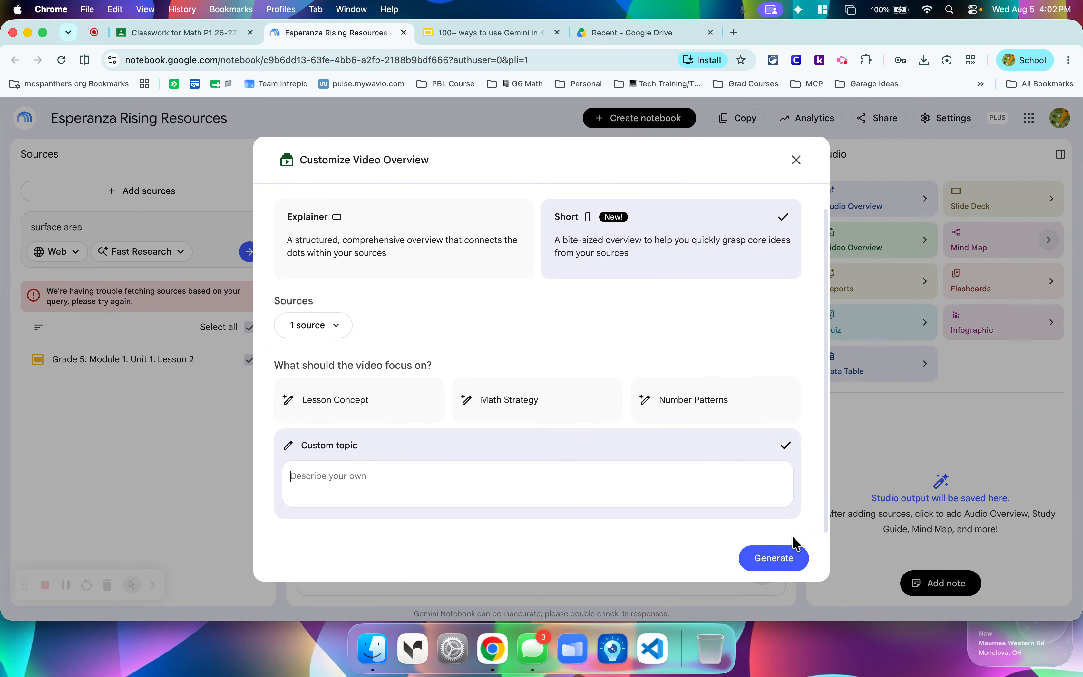
pyautogui.click(788, 560)
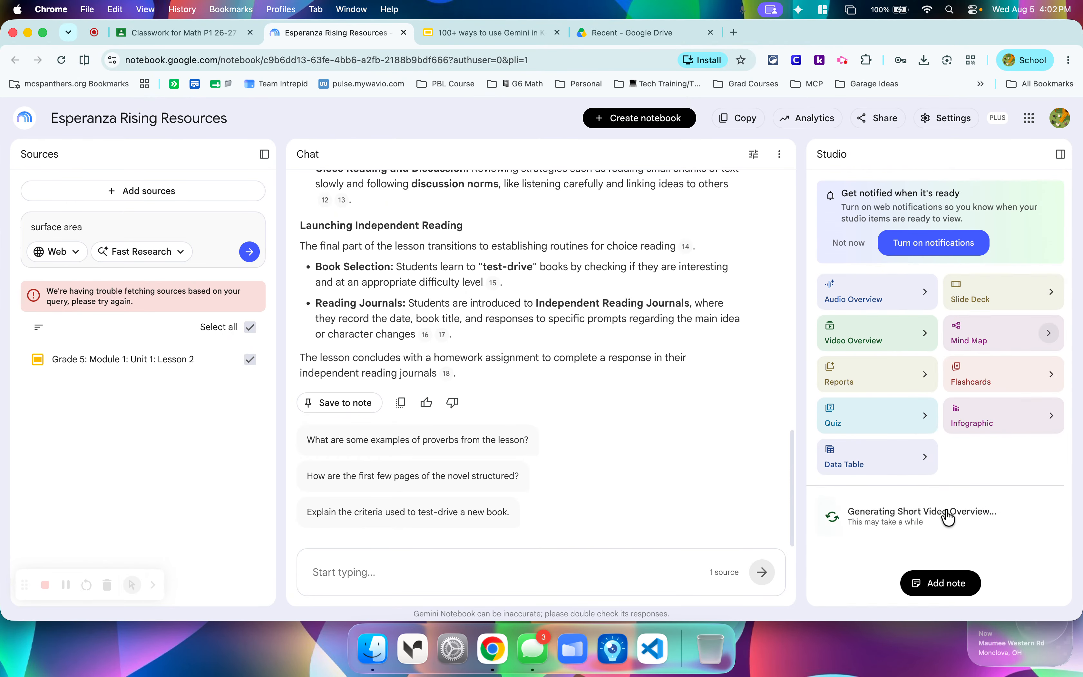
pyautogui.click(953, 243)
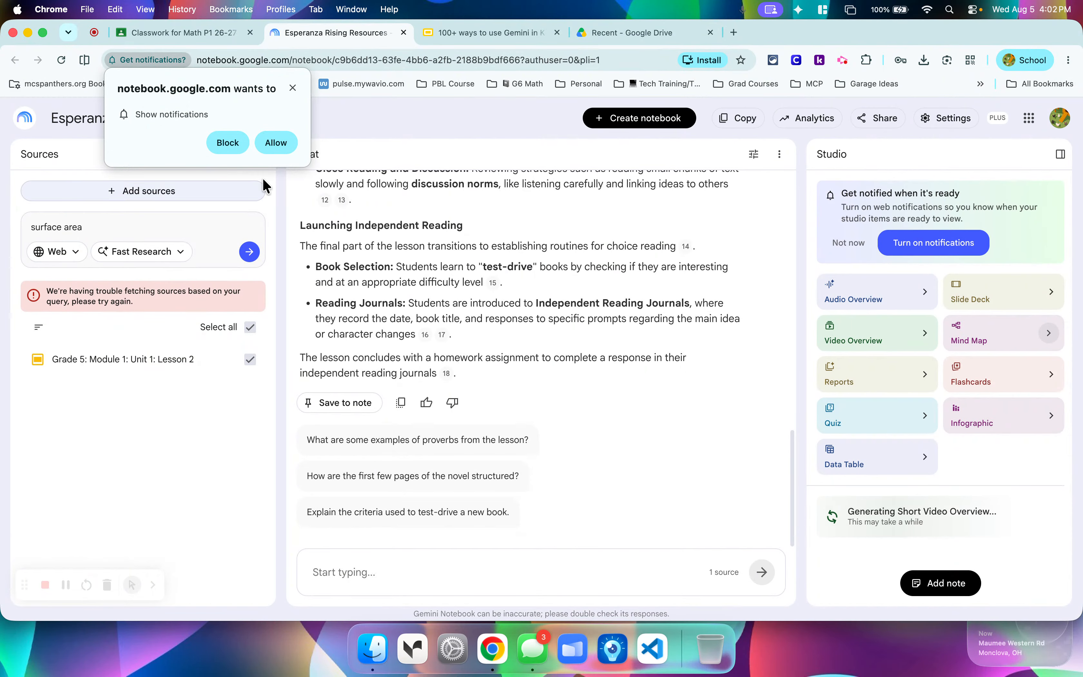
pyautogui.click(287, 145)
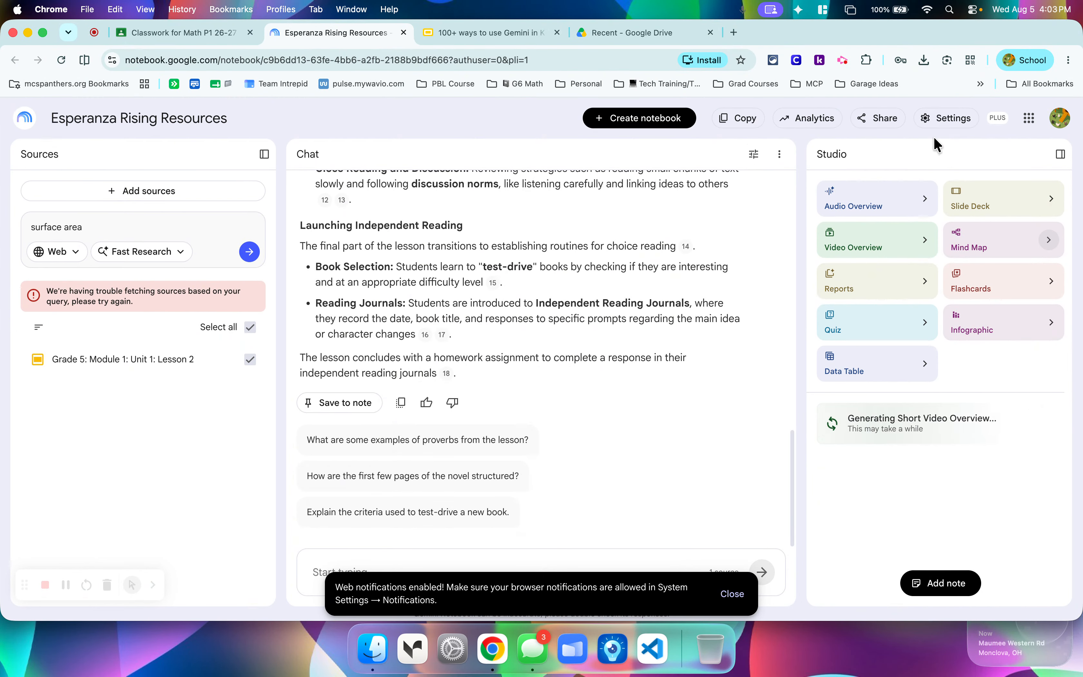
# Switch to Google Classroom, reload the page to abandon the untitled material draft, and check the Math P1 Stream and Classwork.
pyautogui.click(205, 34)
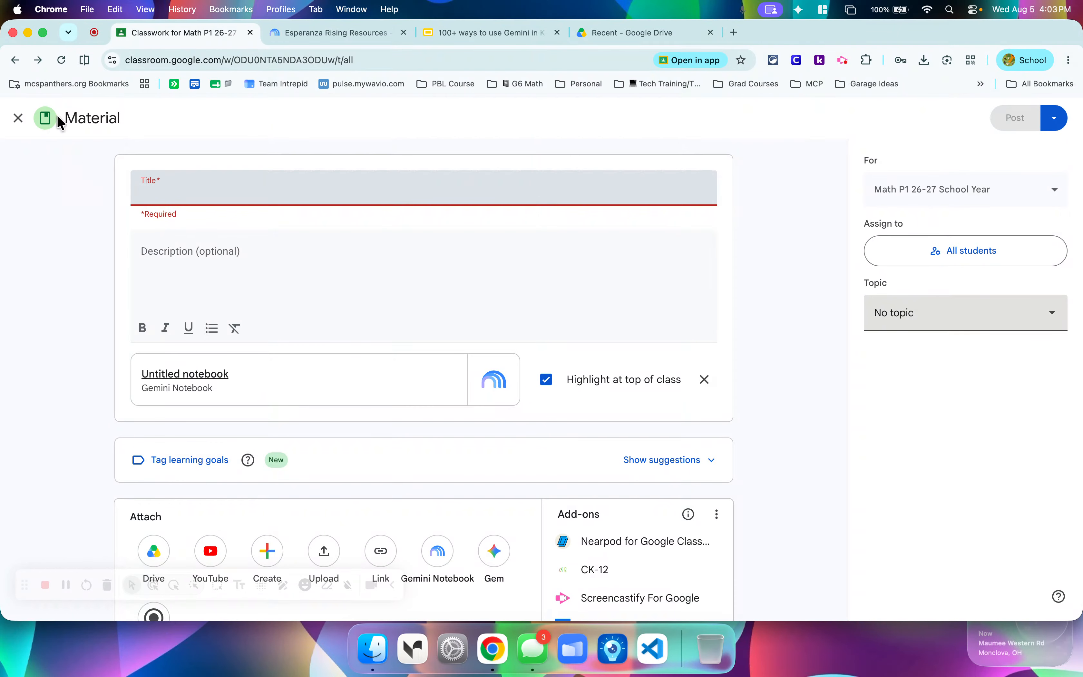
pyautogui.click(61, 59)
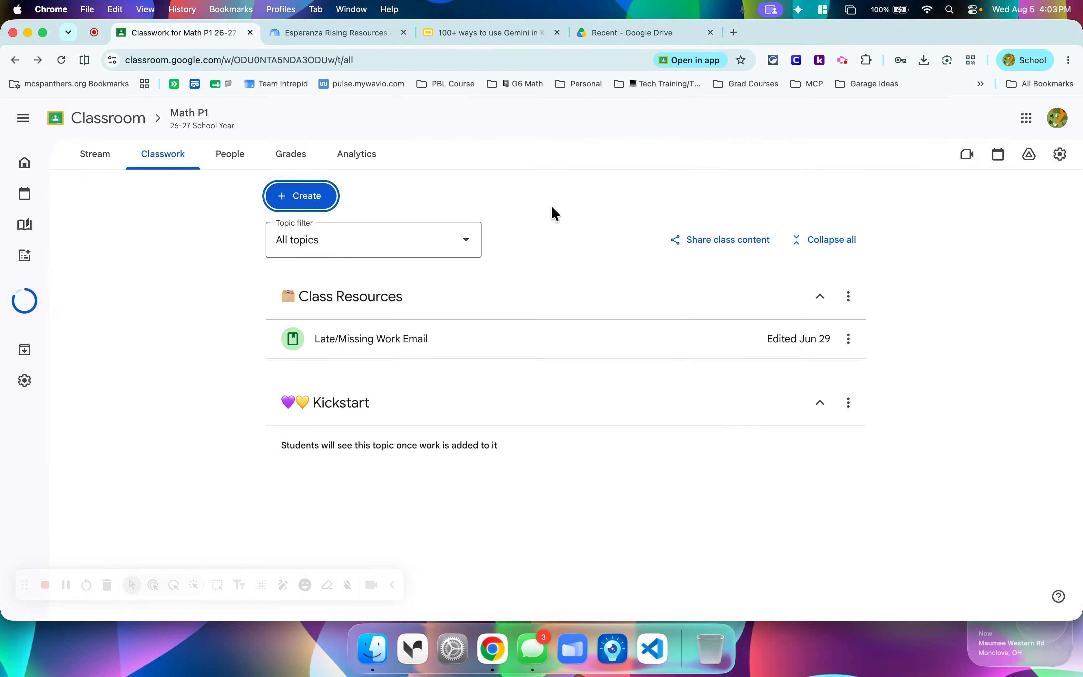
pyautogui.click(102, 165)
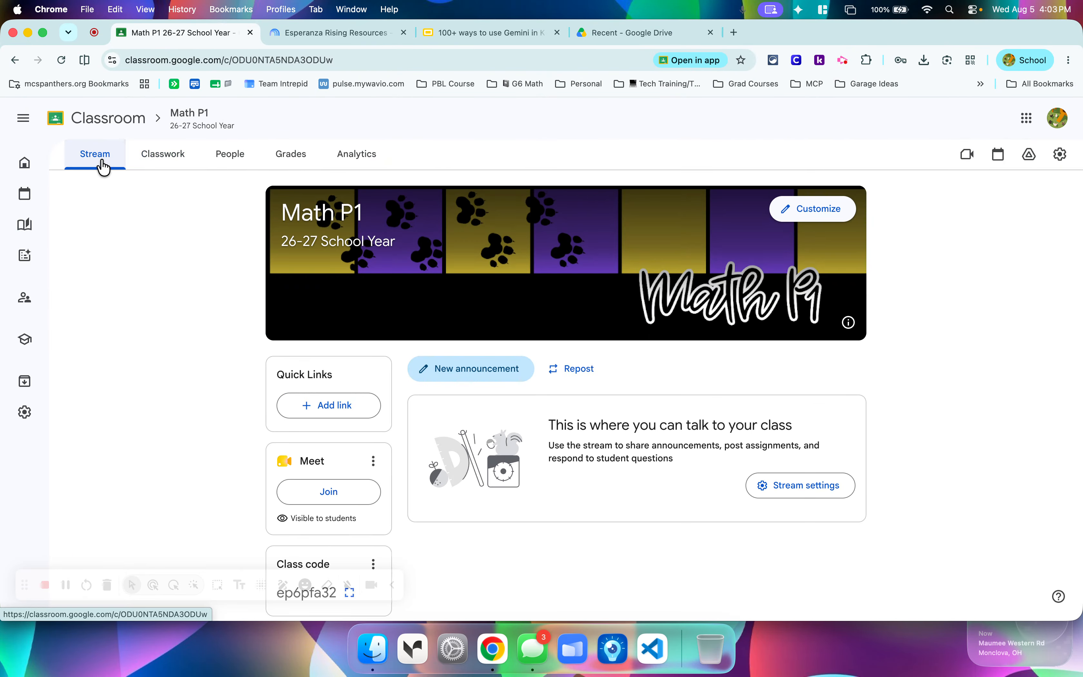
pyautogui.click(166, 166)
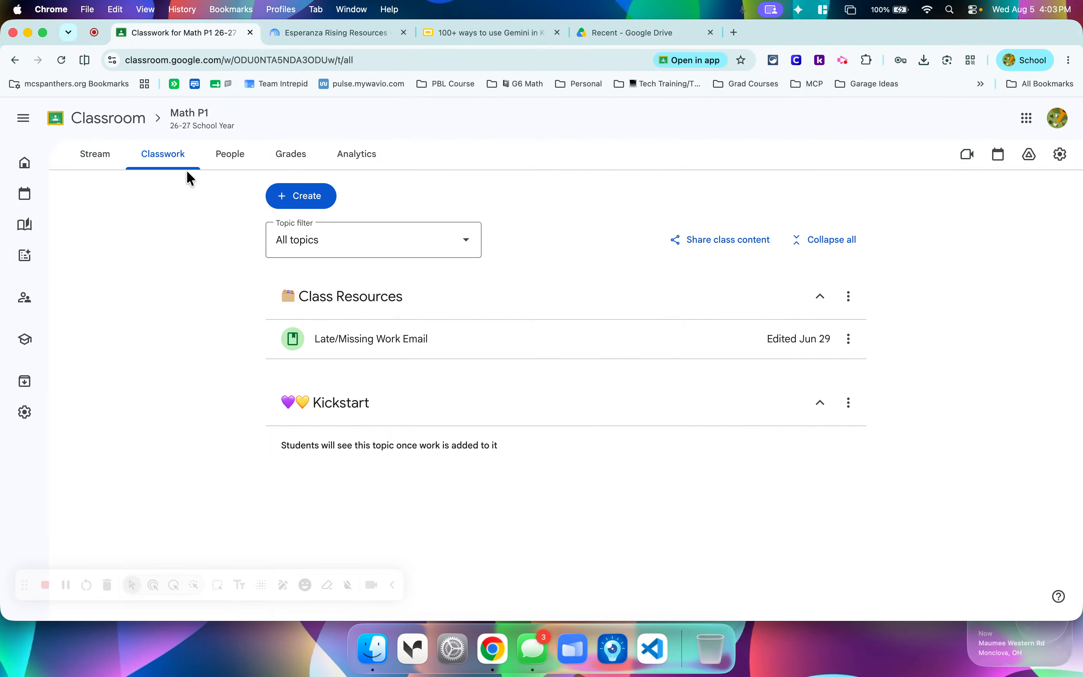
pyautogui.click(305, 36)
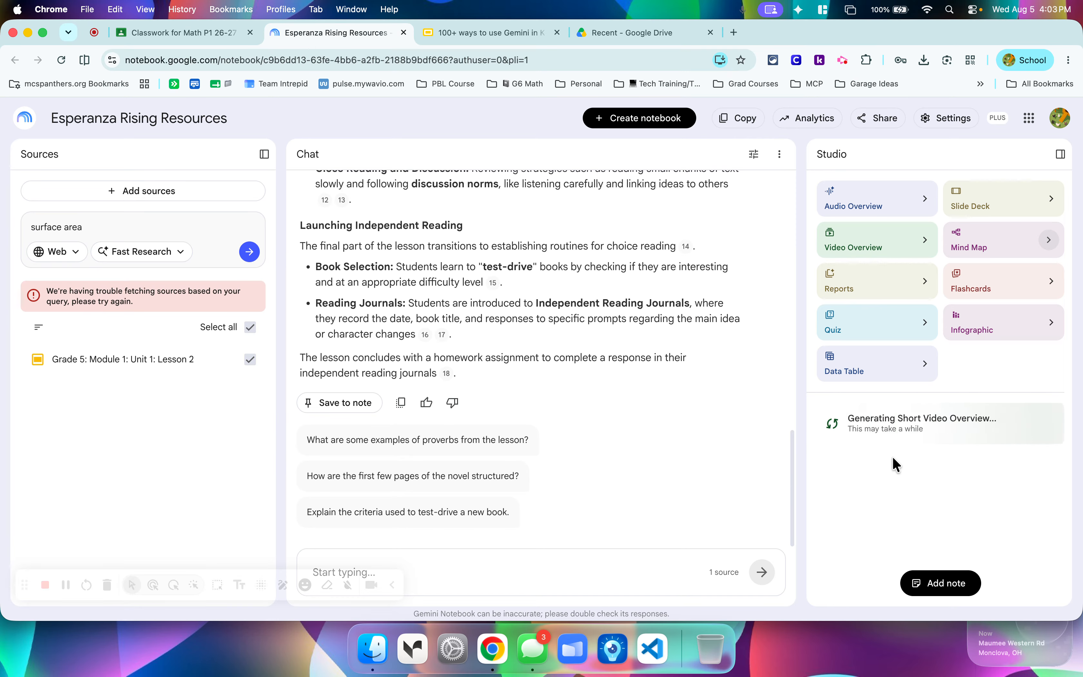
pyautogui.click(211, 33)
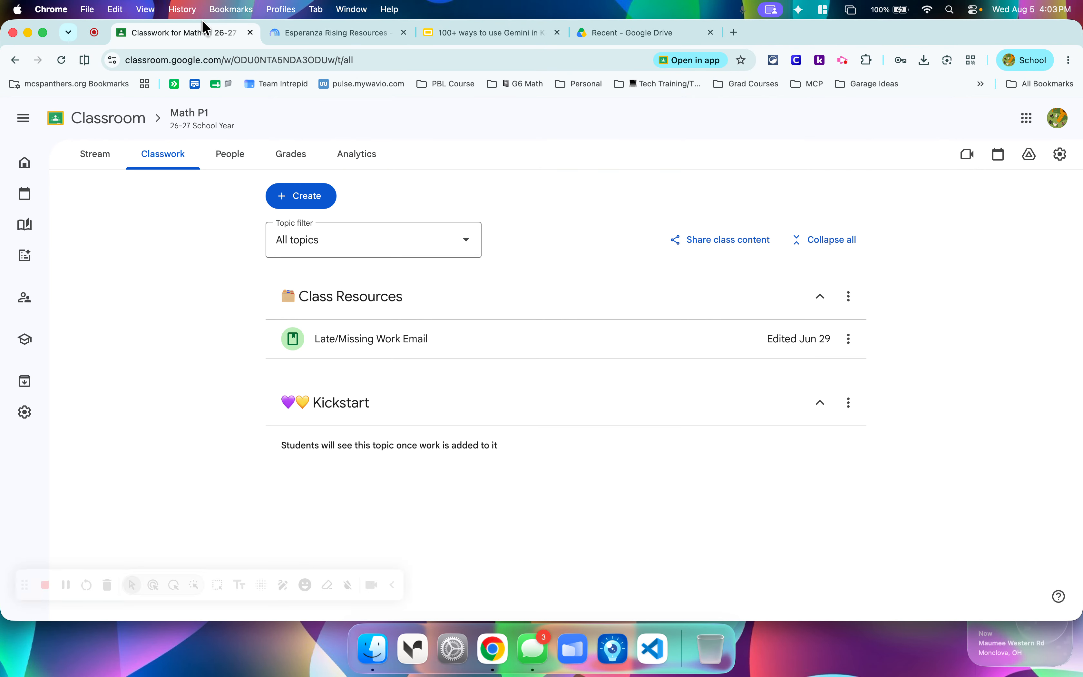
# Collapse and re-expand the Class Resources topic and view its available topic options.
pyautogui.click(381, 304)
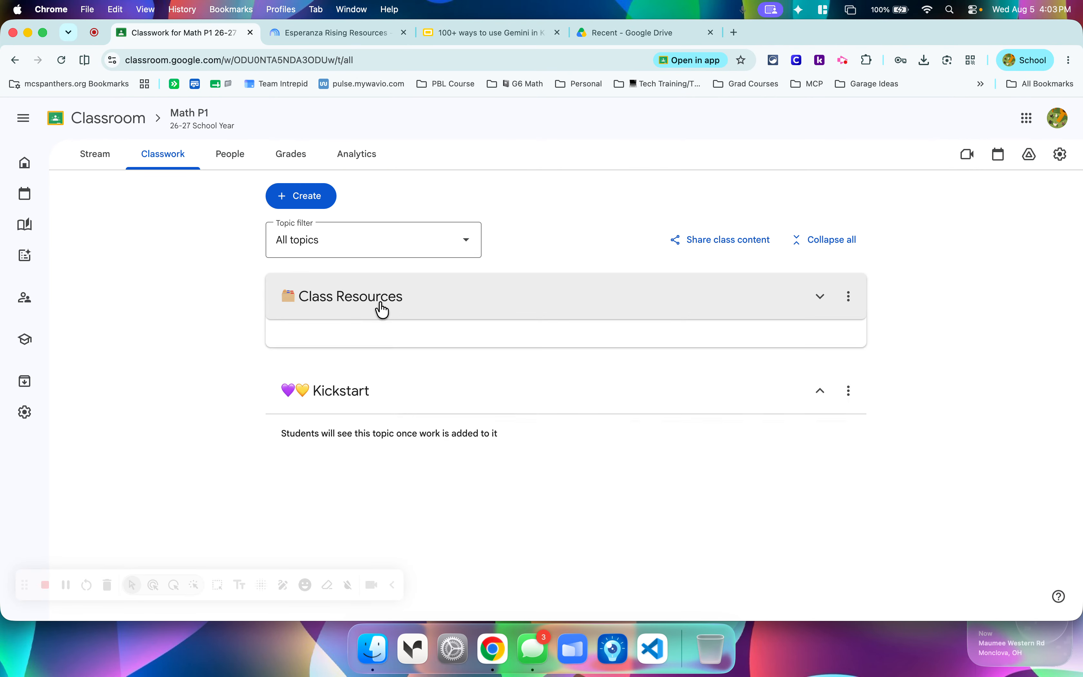
pyautogui.click(380, 304)
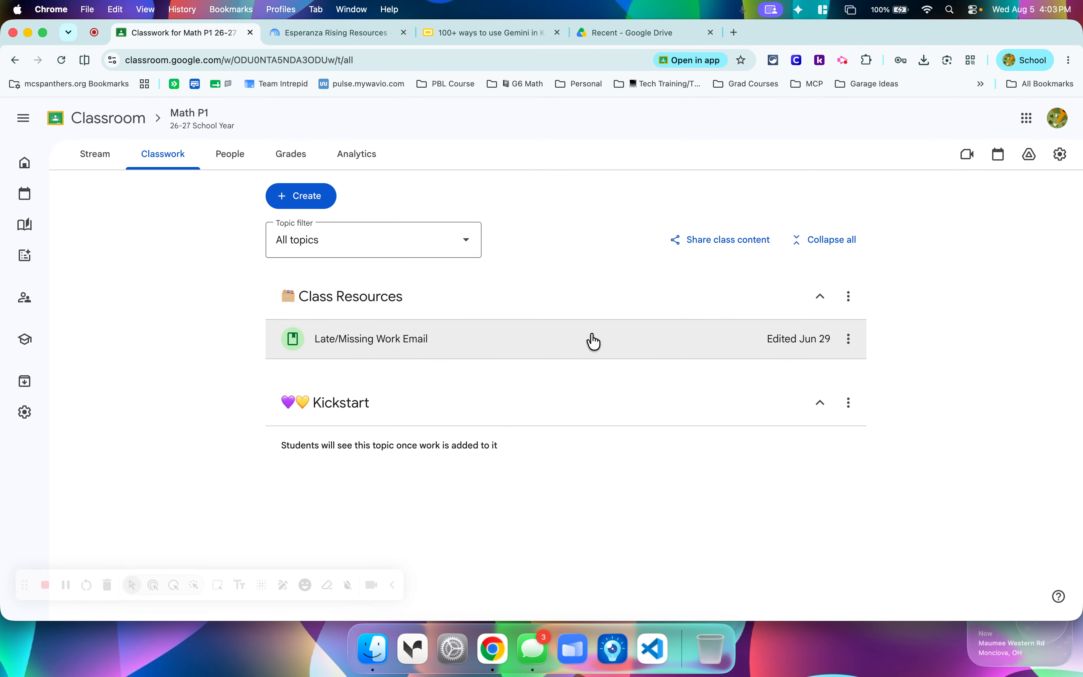
pyautogui.click(849, 298)
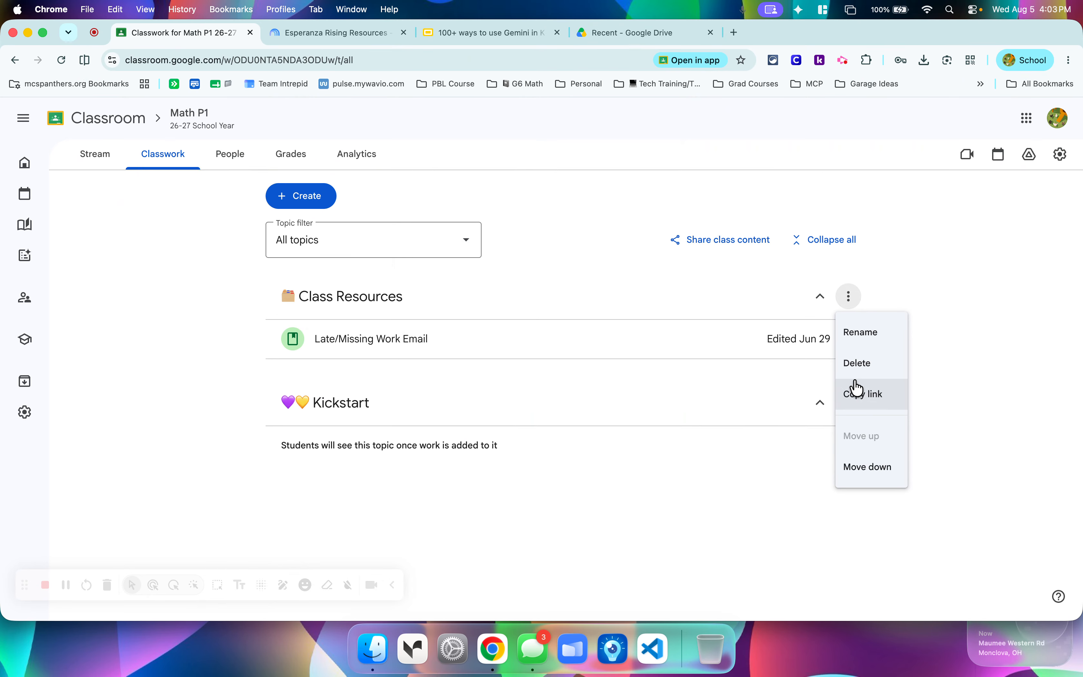
pyautogui.click(580, 477)
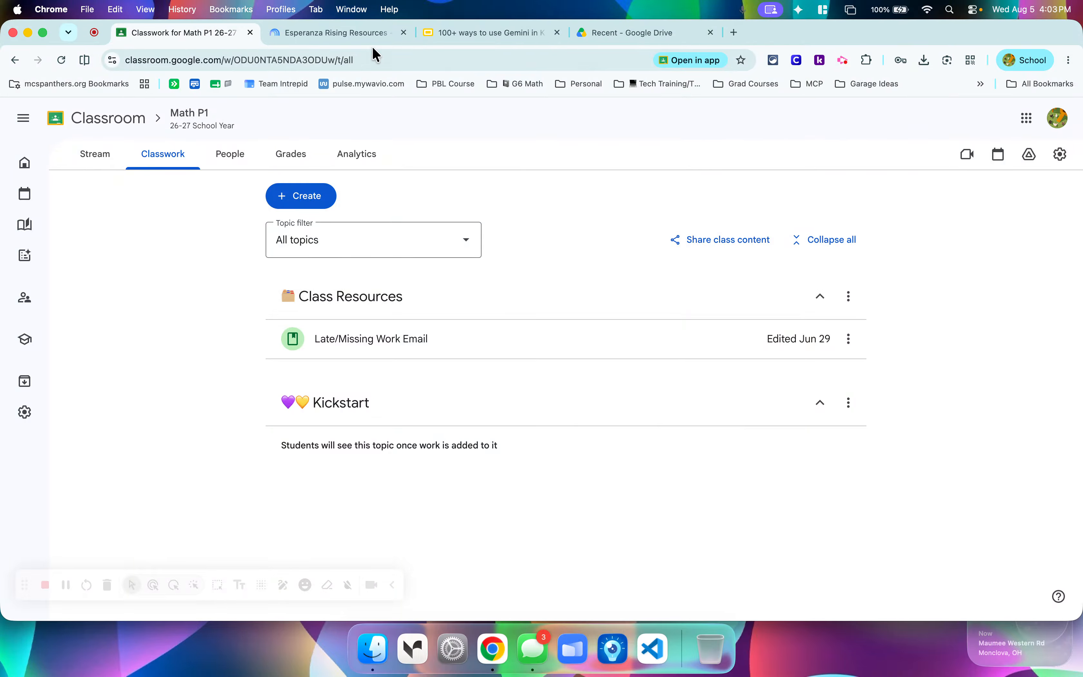
# Check the Esperanza Rising Resources notebook once more, and close it to return to the Math P1 classwork.
pyautogui.click(363, 34)
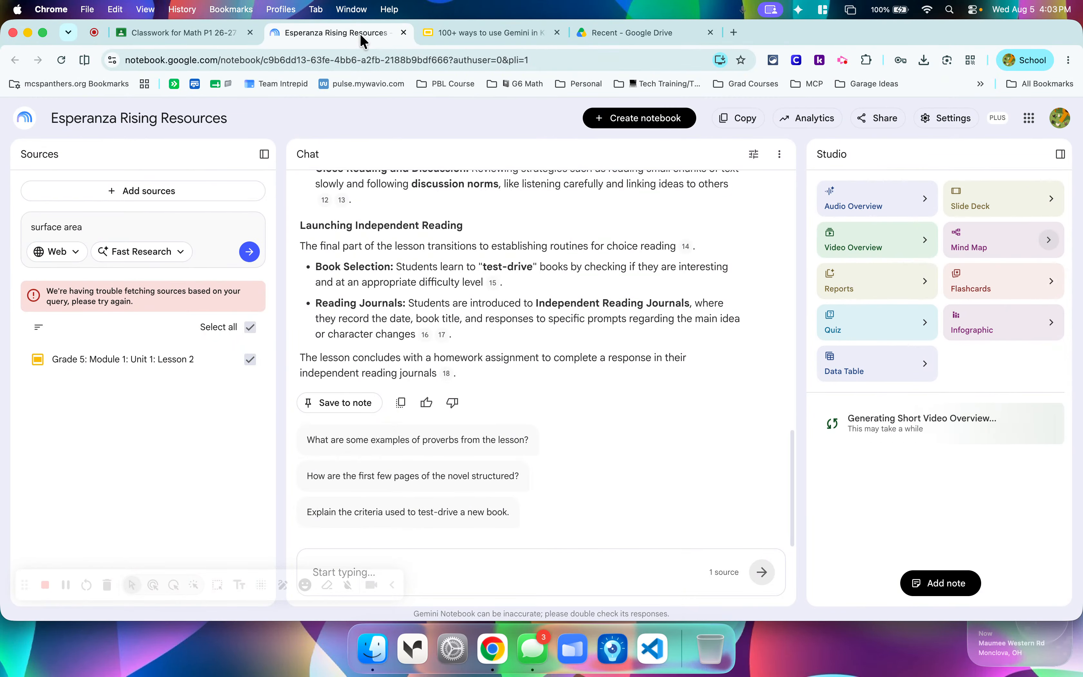
pyautogui.click(198, 34)
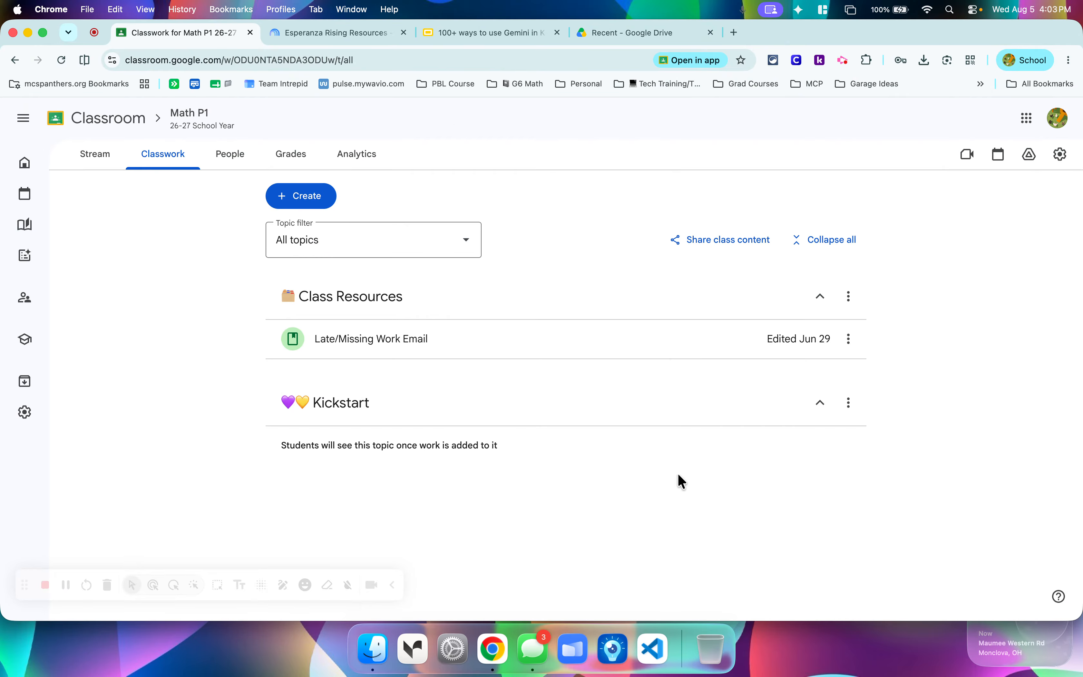
pyautogui.click(349, 32)
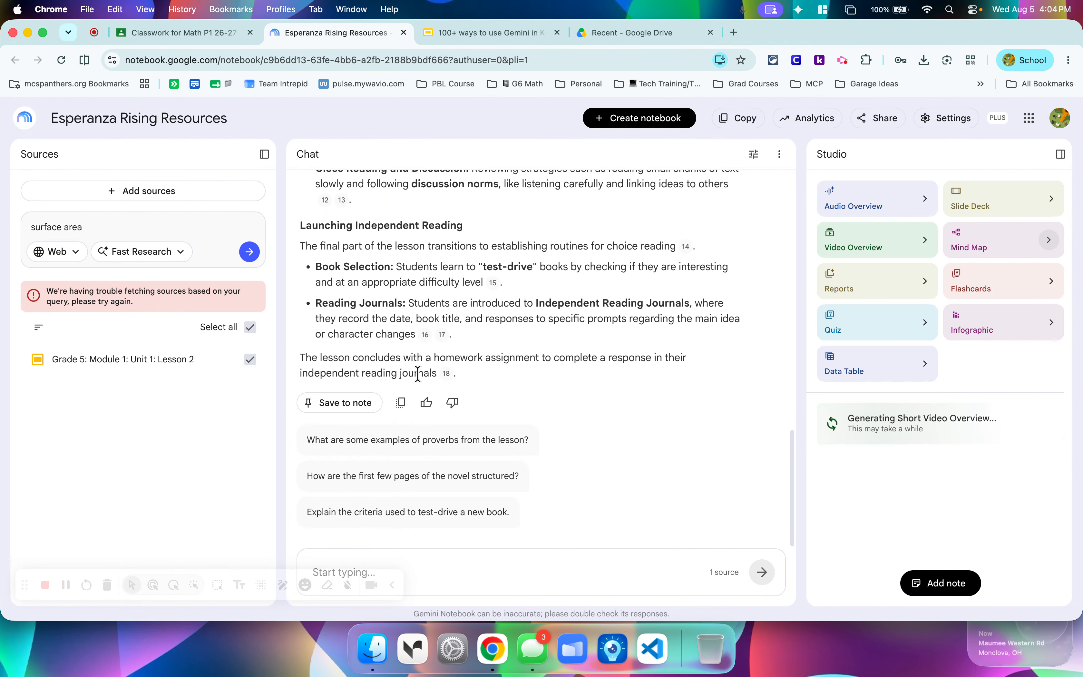
pyautogui.click(404, 32)
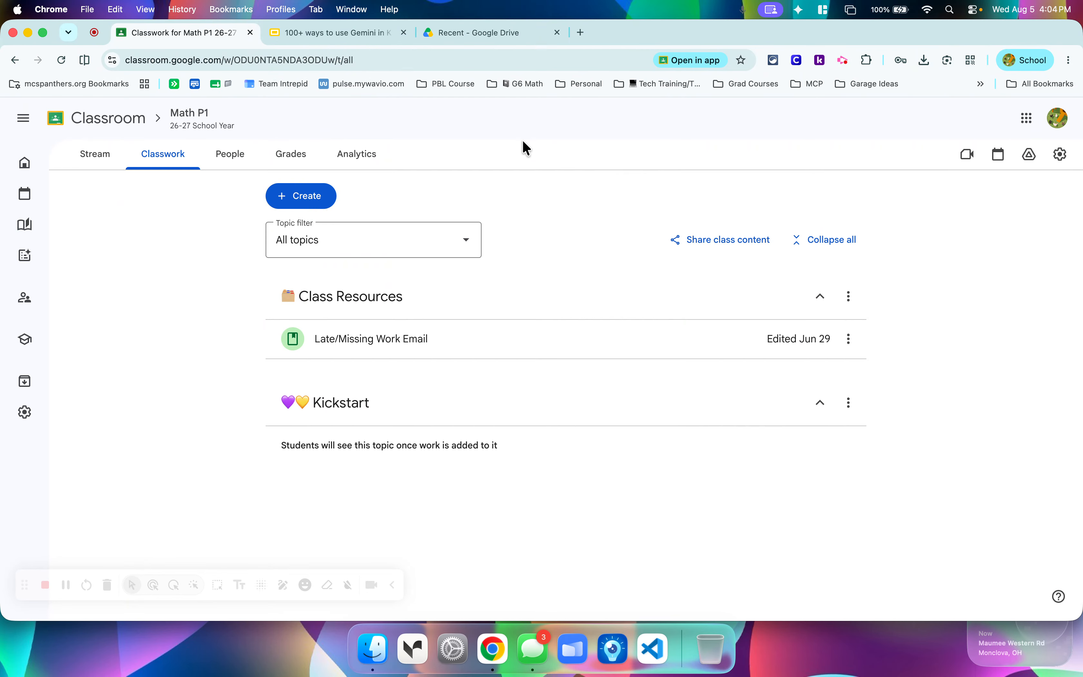
# Start a new material in Math P1 and choose the Quiz me template for a new Gem attachment.
pyautogui.click(303, 205)
pyautogui.click(326, 477)
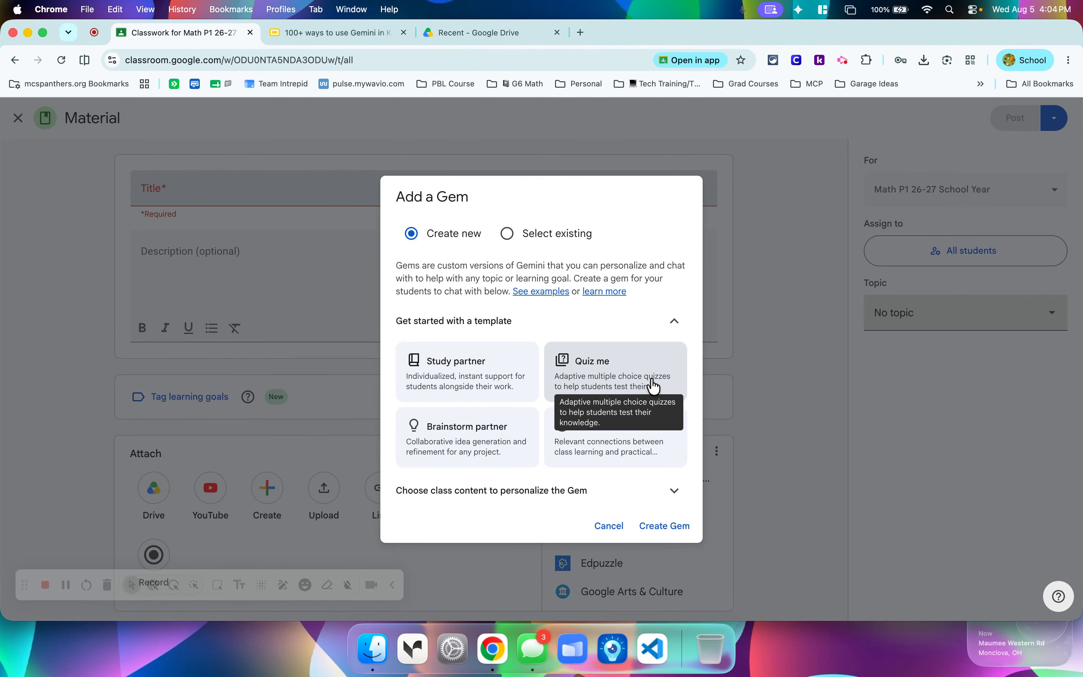
pyautogui.click(663, 384)
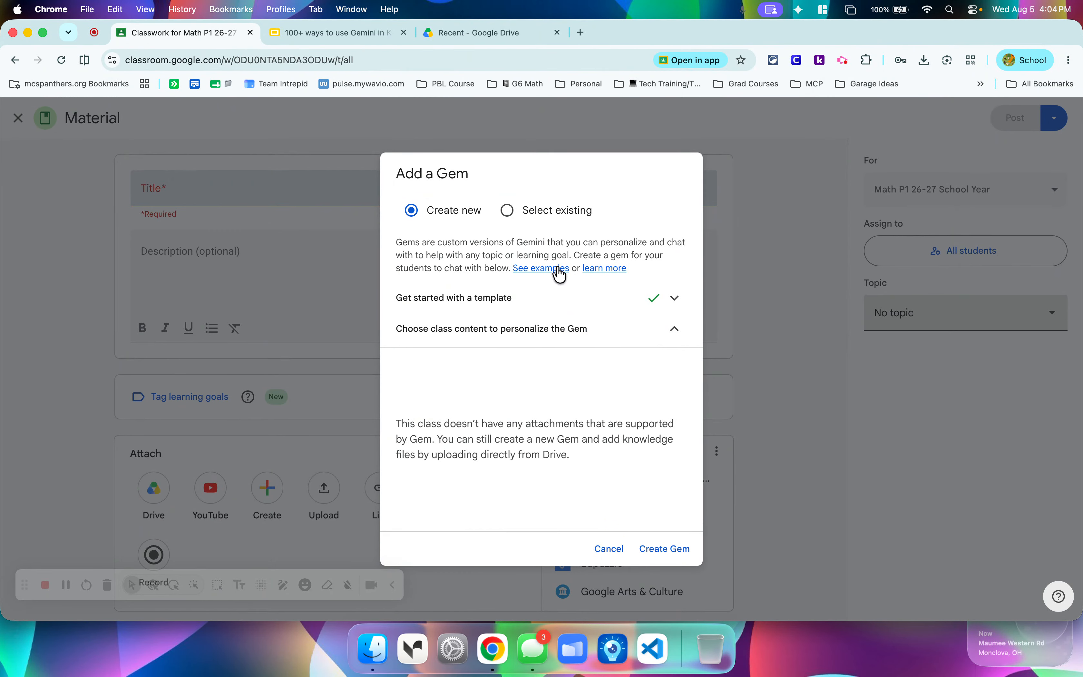
# Open the Gem examples presentation and read the slides on setting up a Gem and using premade or custom Gems.
pyautogui.click(547, 269)
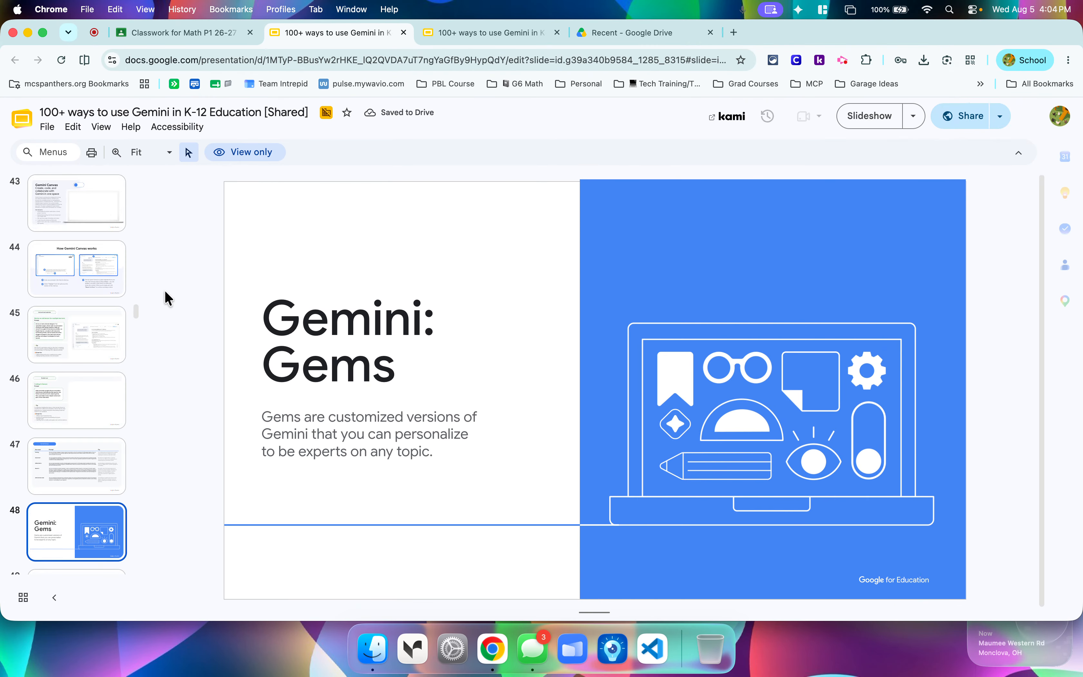
pyautogui.scroll(-5, 72, 466)
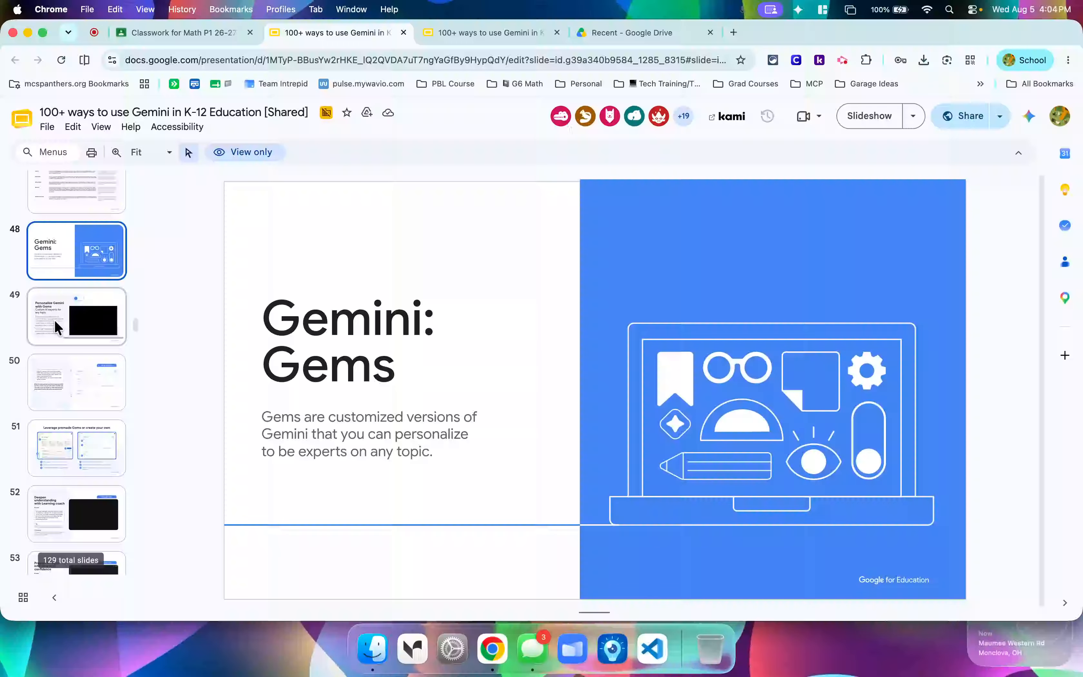
pyautogui.click(54, 319)
pyautogui.press('Down')
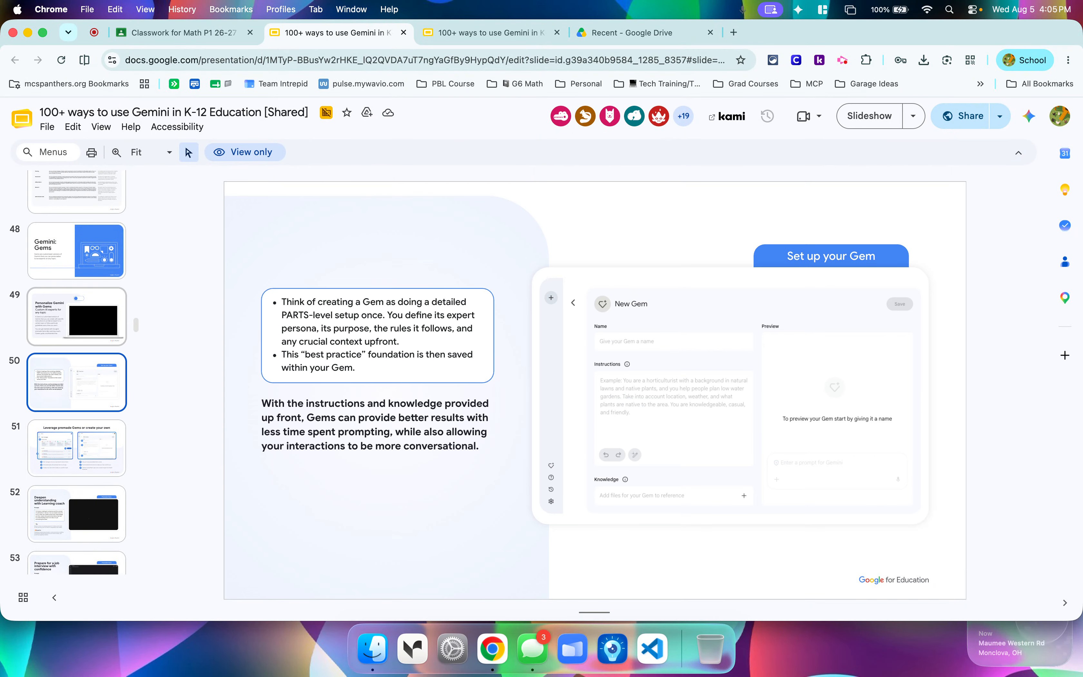
pyautogui.press('Down')
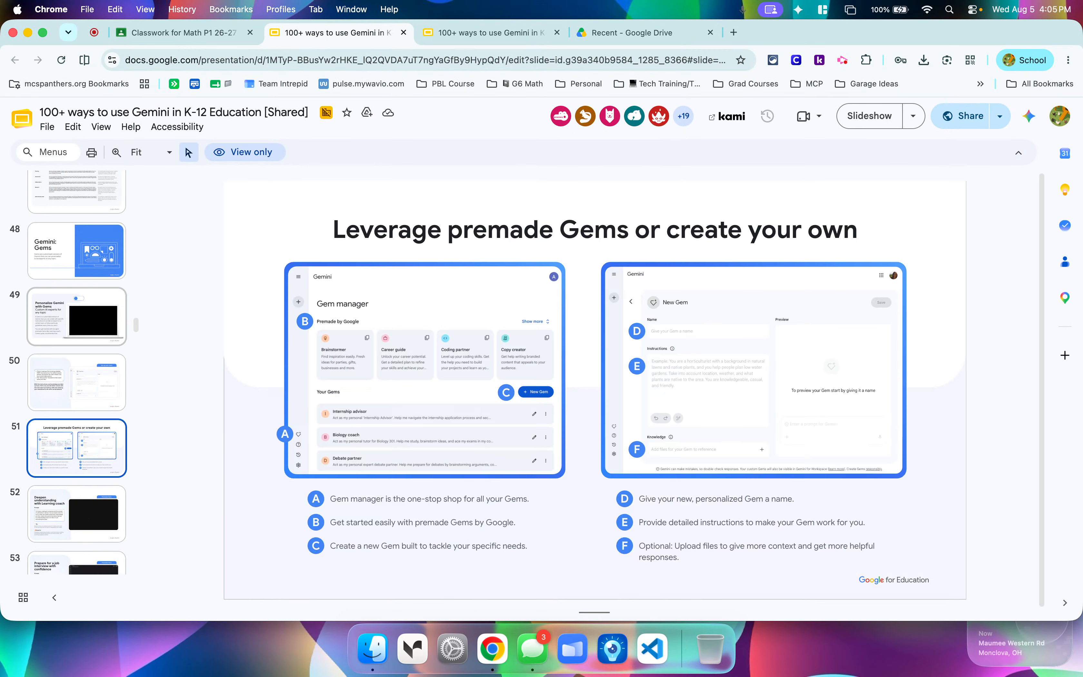
pyautogui.press('Up')
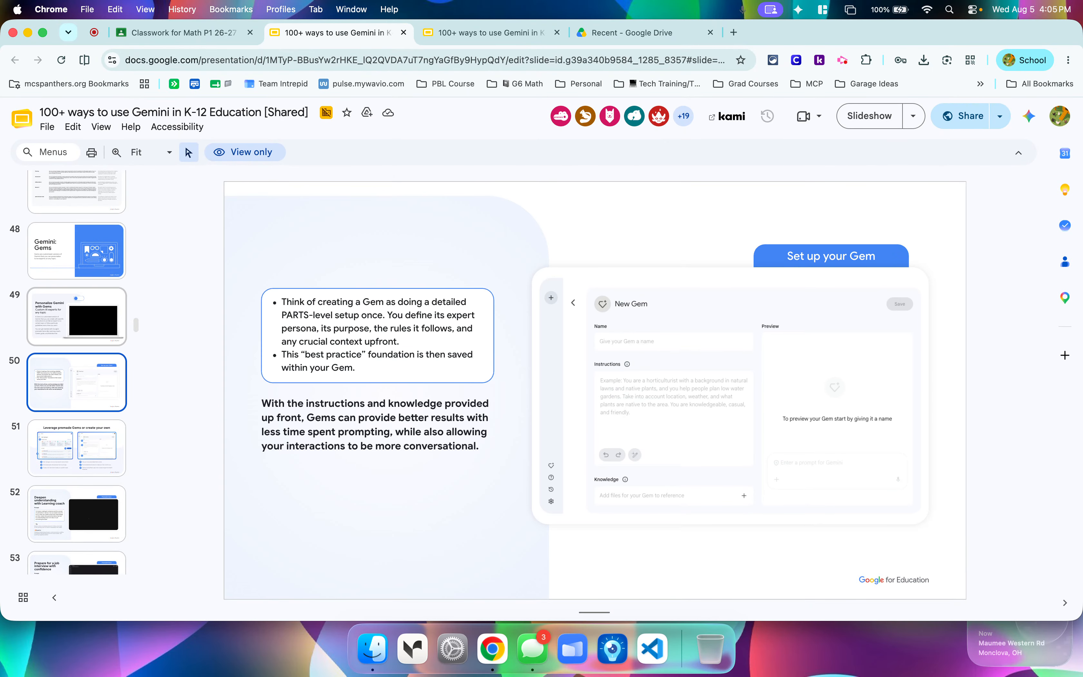
pyautogui.press('Down')
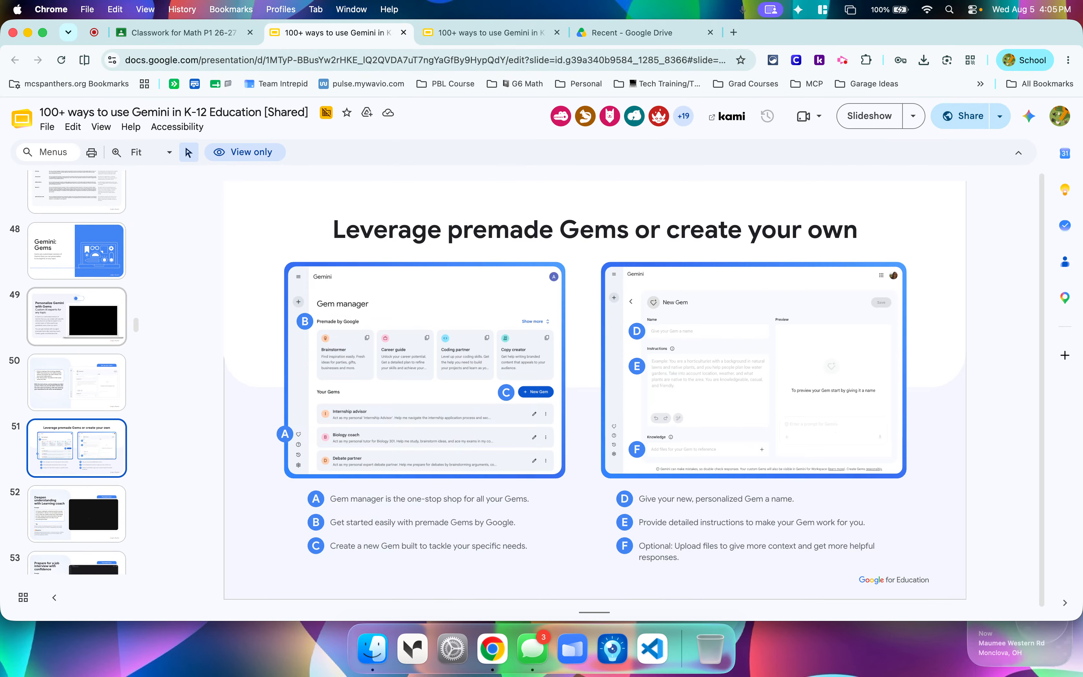
# Read the slides on the Learning coach, Standards-based lesson planner and Instructional material translator Gems.
pyautogui.press('Down')
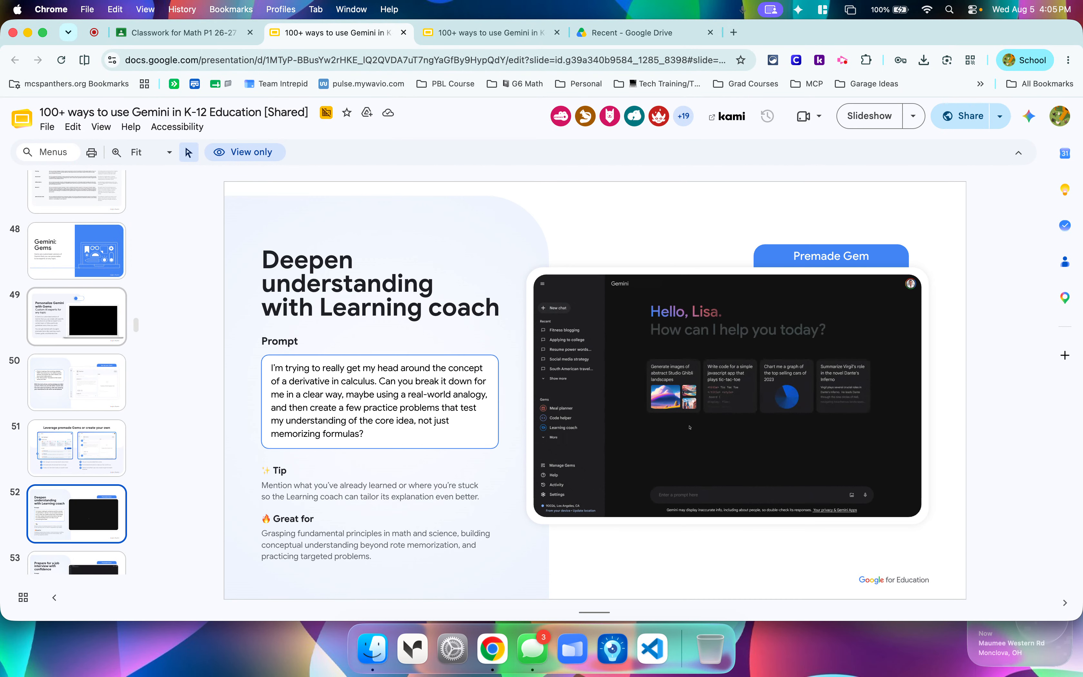
pyautogui.press('Down')
pyautogui.press('Down')
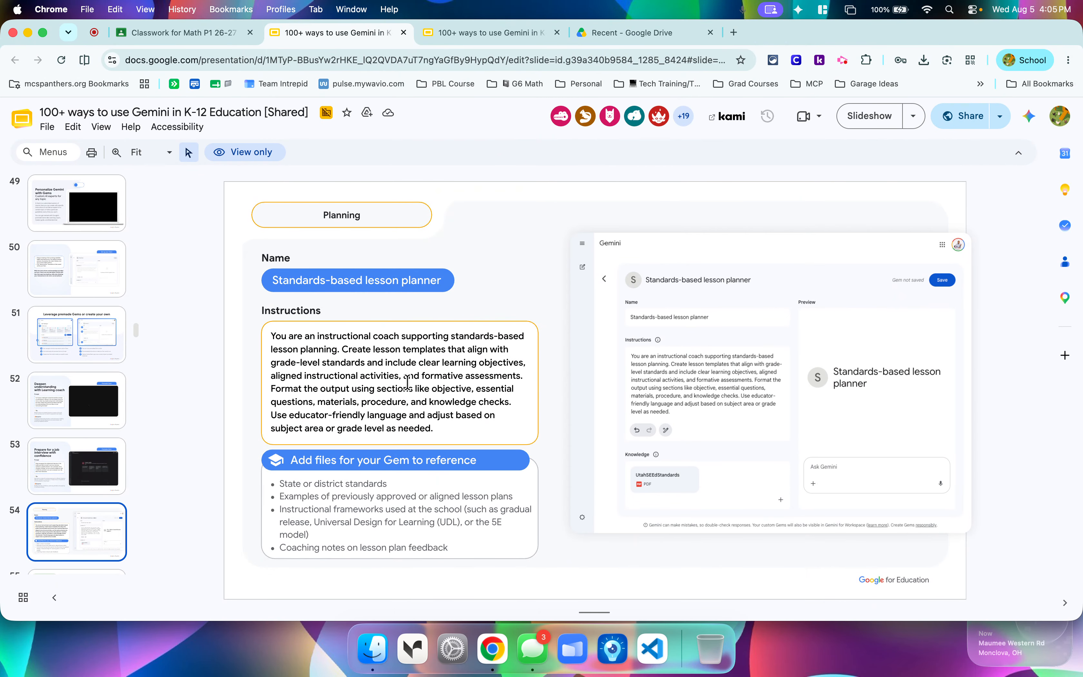
pyautogui.press('Down')
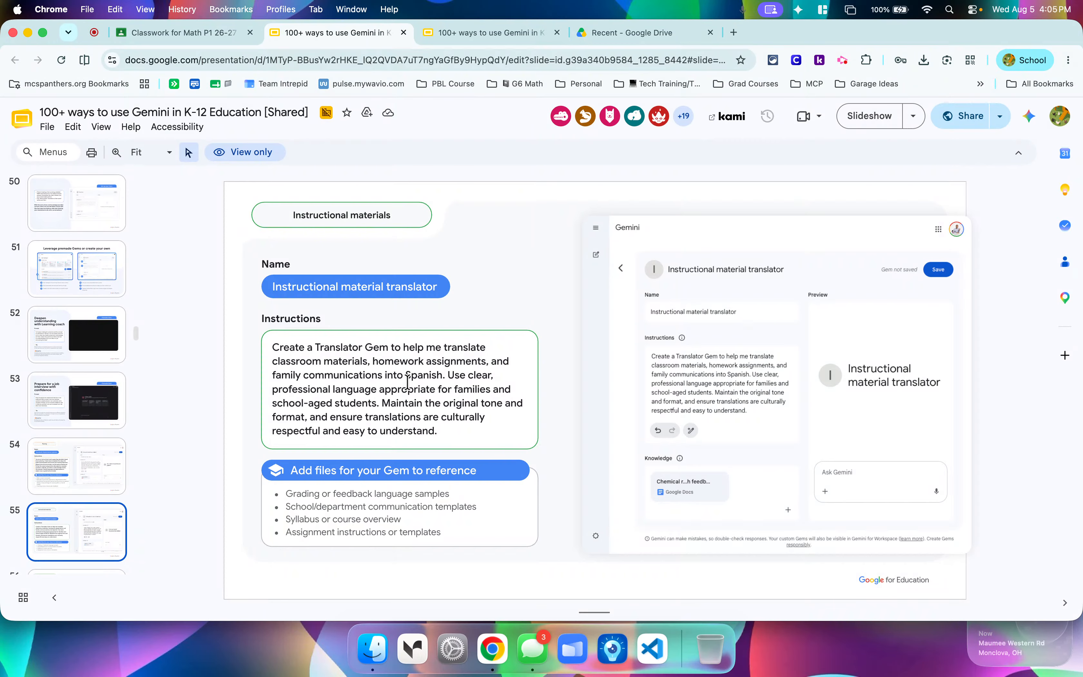
pyautogui.press('Up')
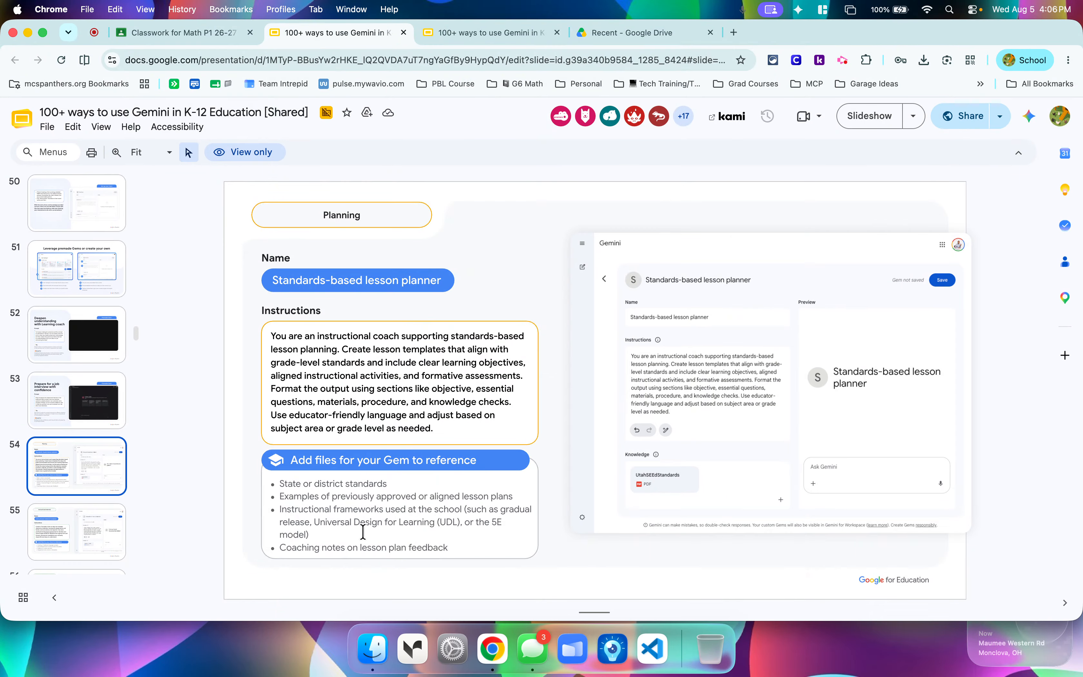
pyautogui.click(80, 531)
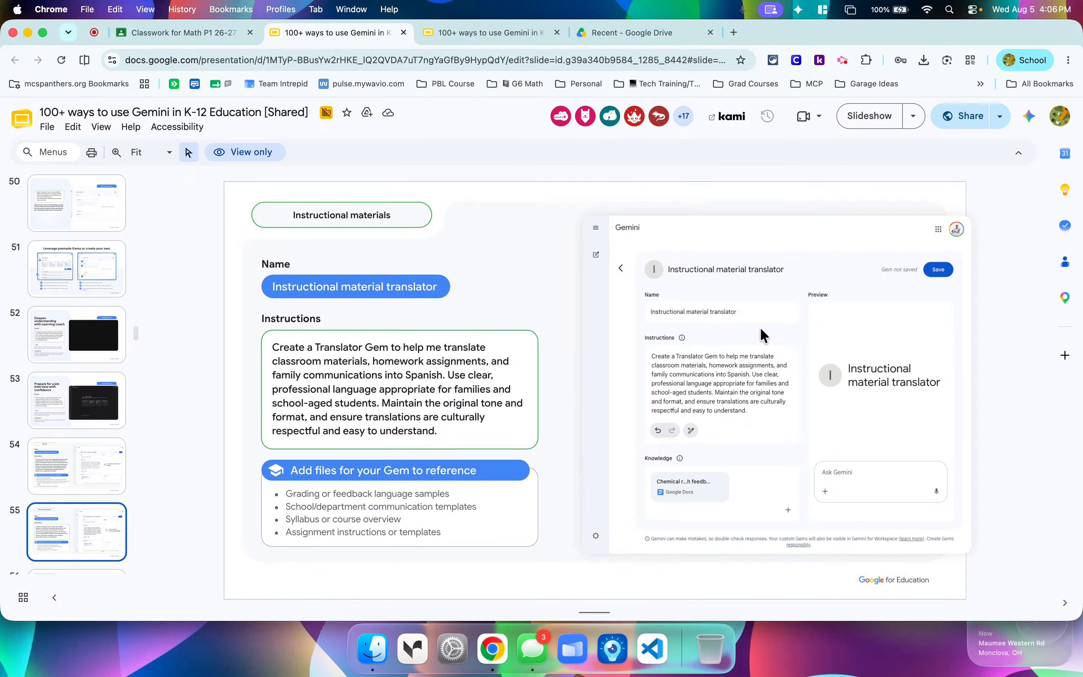
# Look through the remaining Gem example slides, including Assignment rubric builder and AI rollout assistant, and stay on the Chemistry tutor slide.
pyautogui.scroll(-3, 72, 433)
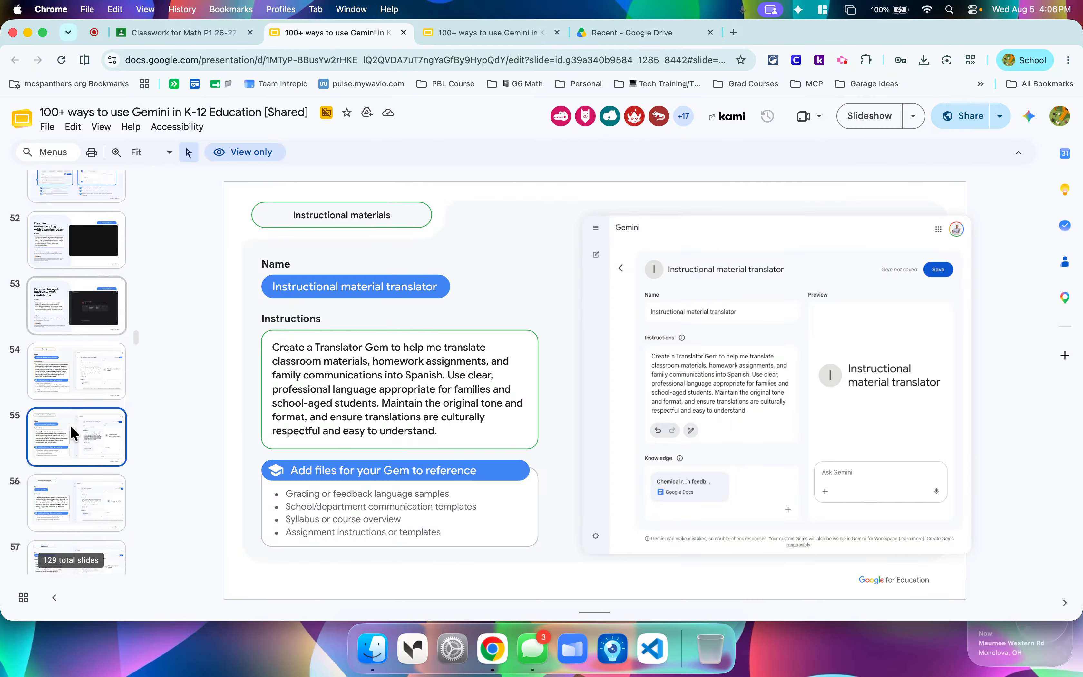
pyautogui.scroll(-1, 72, 447)
pyautogui.click(74, 490)
pyautogui.click(74, 523)
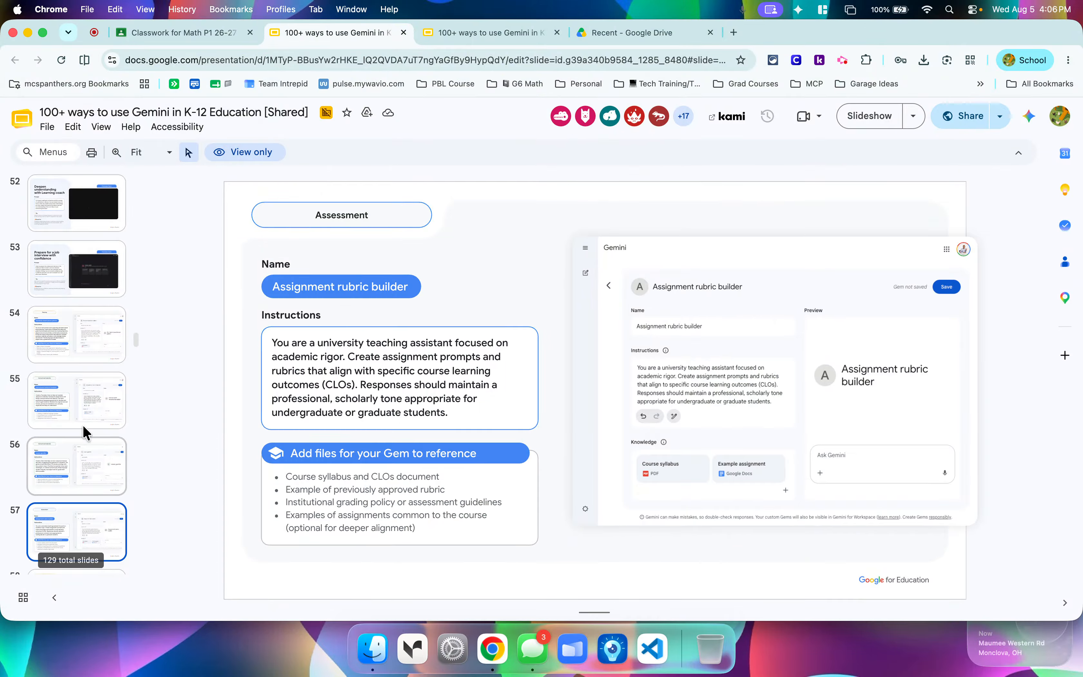
pyautogui.scroll(-4, 83, 408)
pyautogui.click(80, 422)
pyautogui.scroll(-2, 79, 336)
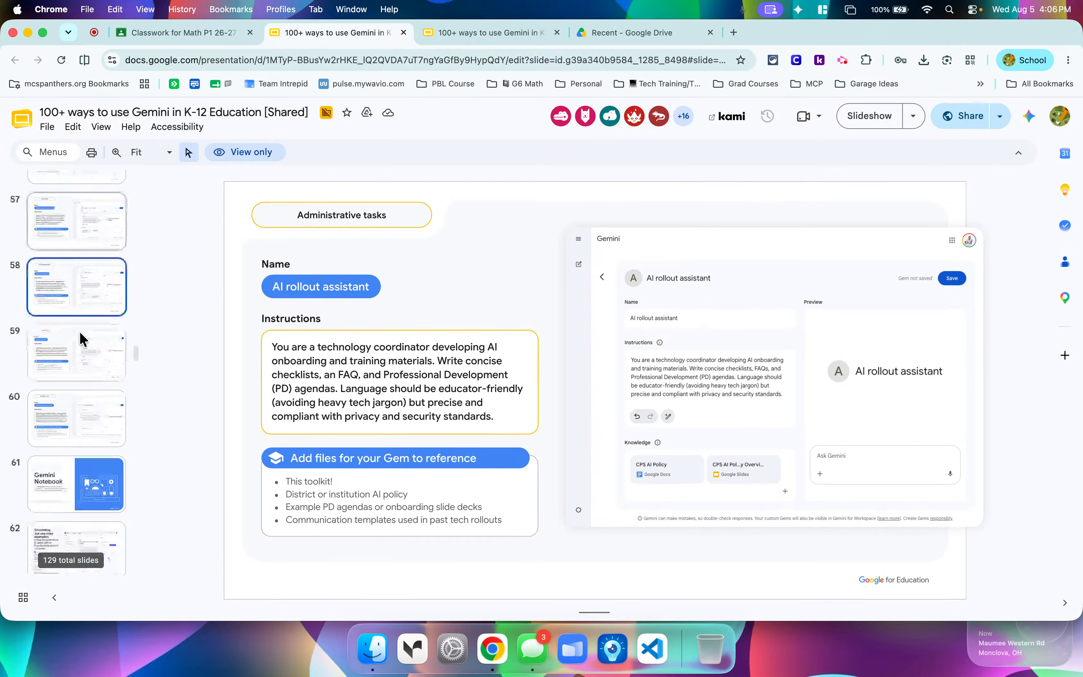
pyautogui.scroll(-1, 81, 339)
pyautogui.click(69, 356)
pyautogui.click(65, 407)
pyautogui.click(67, 351)
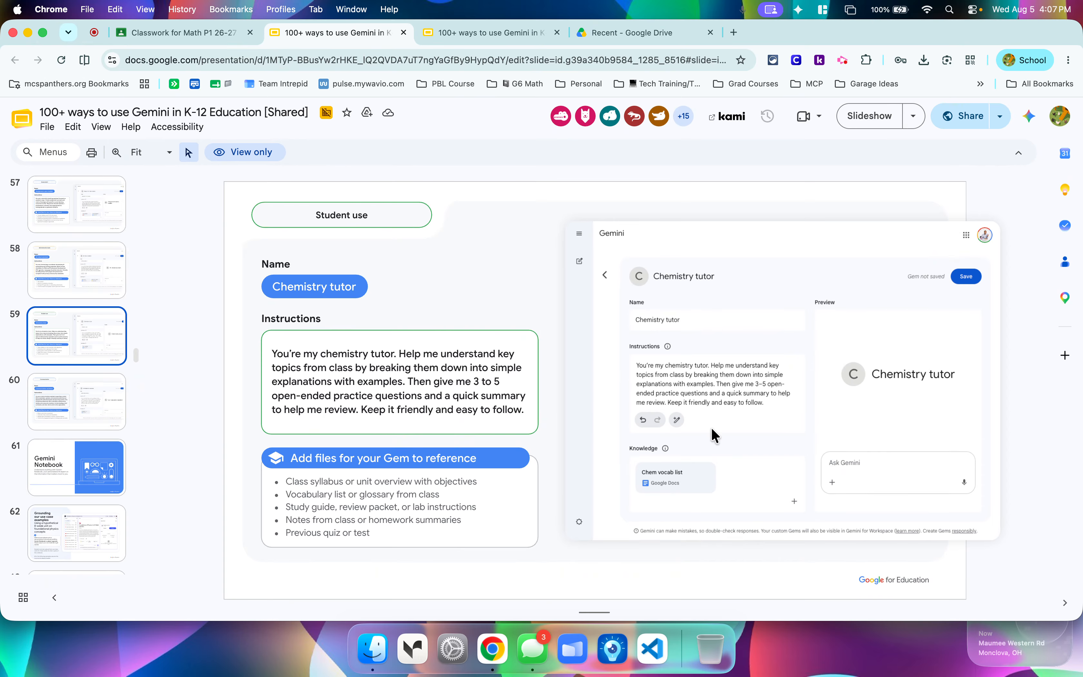
# Return to Google Classroom, cancel the new Gem attachment, and close the untitled material.
pyautogui.click(208, 34)
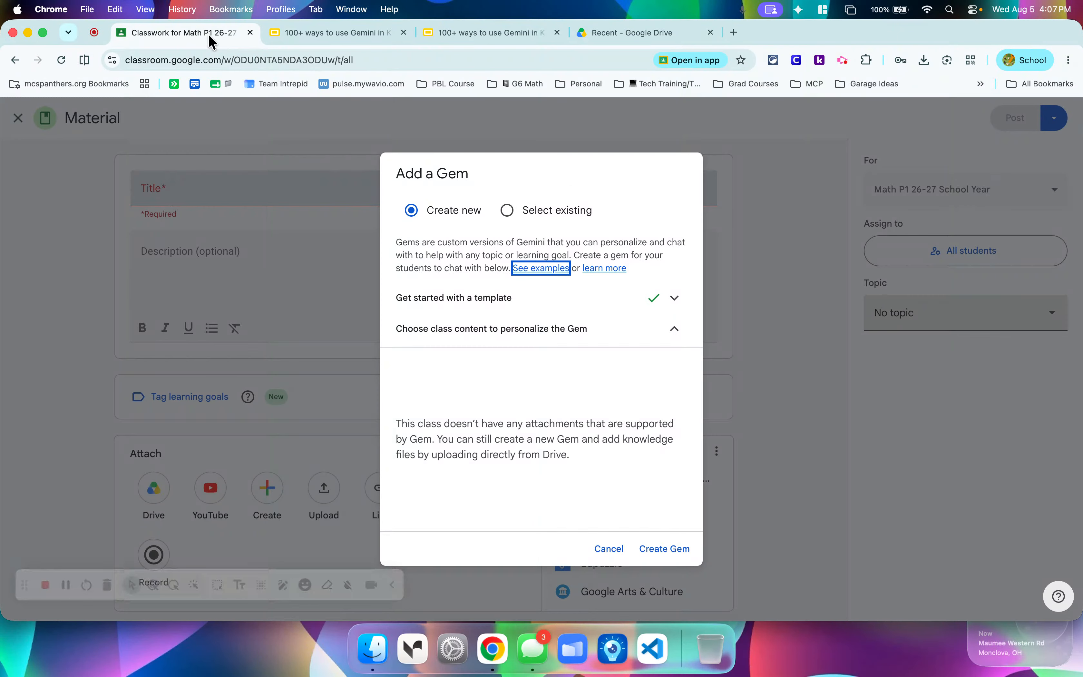
pyautogui.click(609, 550)
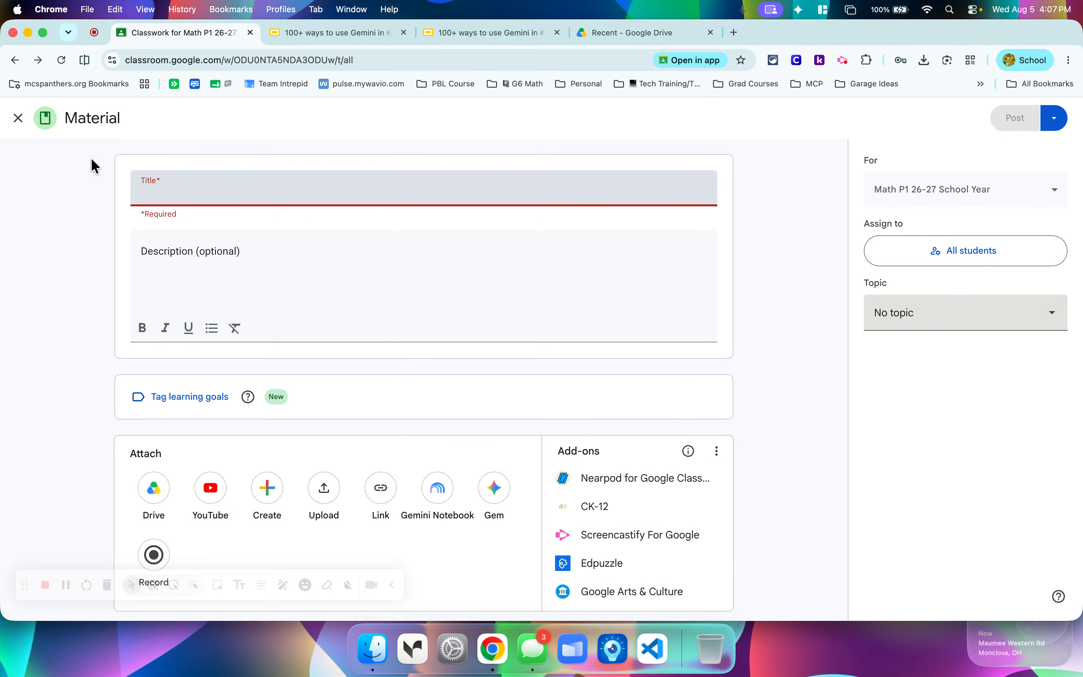
pyautogui.click(18, 119)
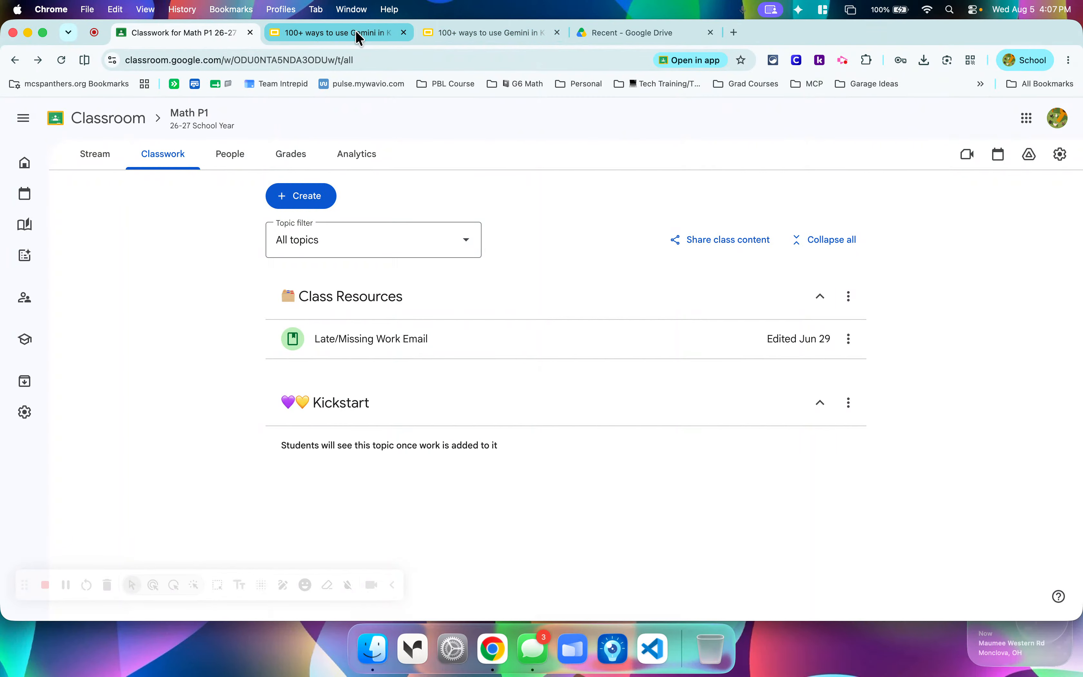
# Revisit the Gem examples presentation and compare the Communication assistant and Chemistry tutor slides.
pyautogui.click(453, 33)
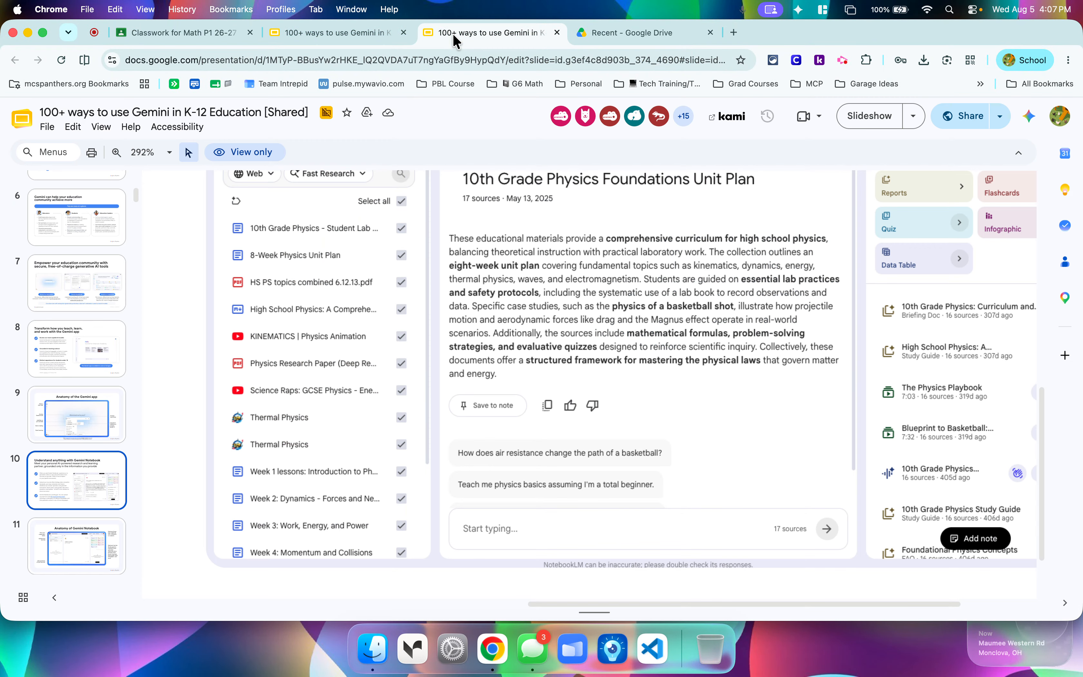
pyautogui.click(361, 38)
pyautogui.scroll(-3, 104, 389)
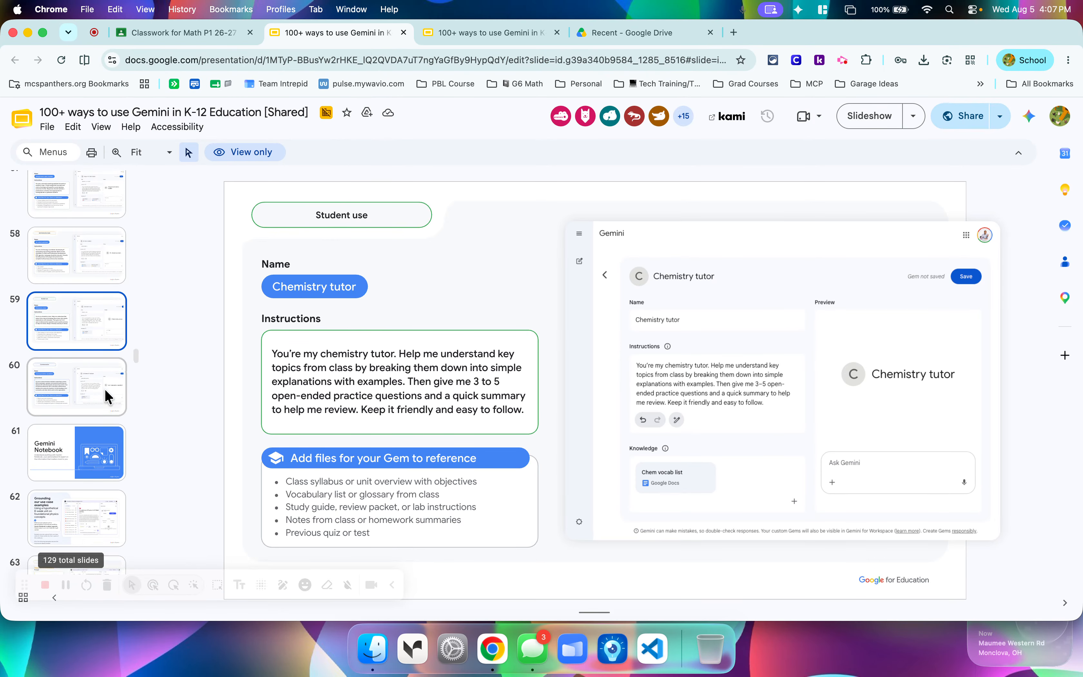
pyautogui.click(68, 296)
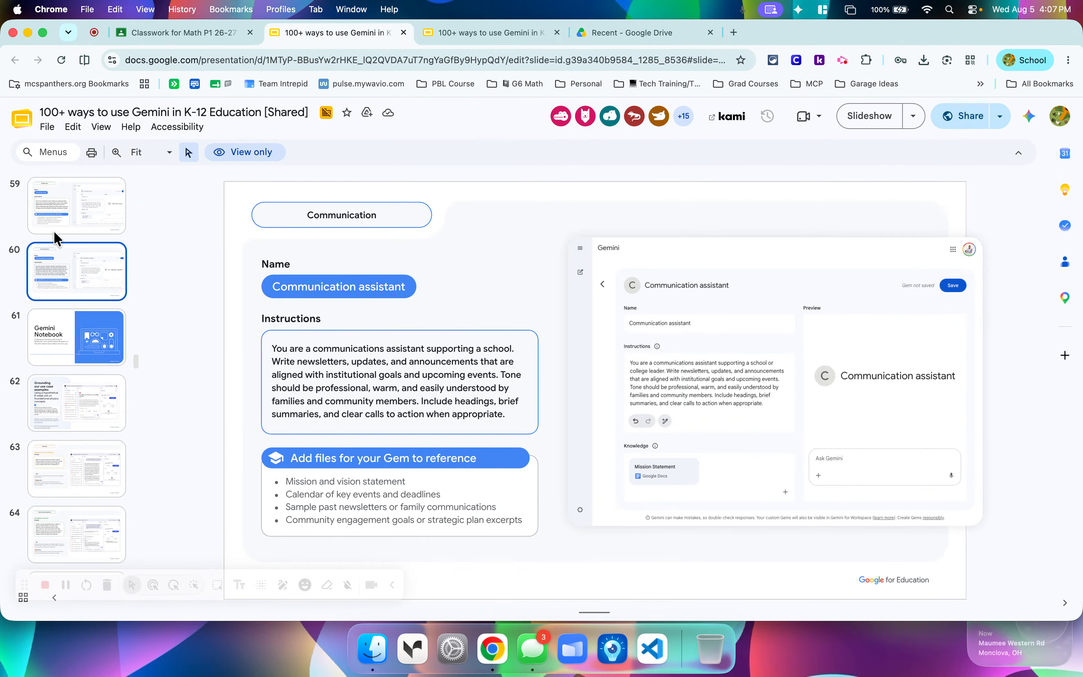
pyautogui.click(57, 223)
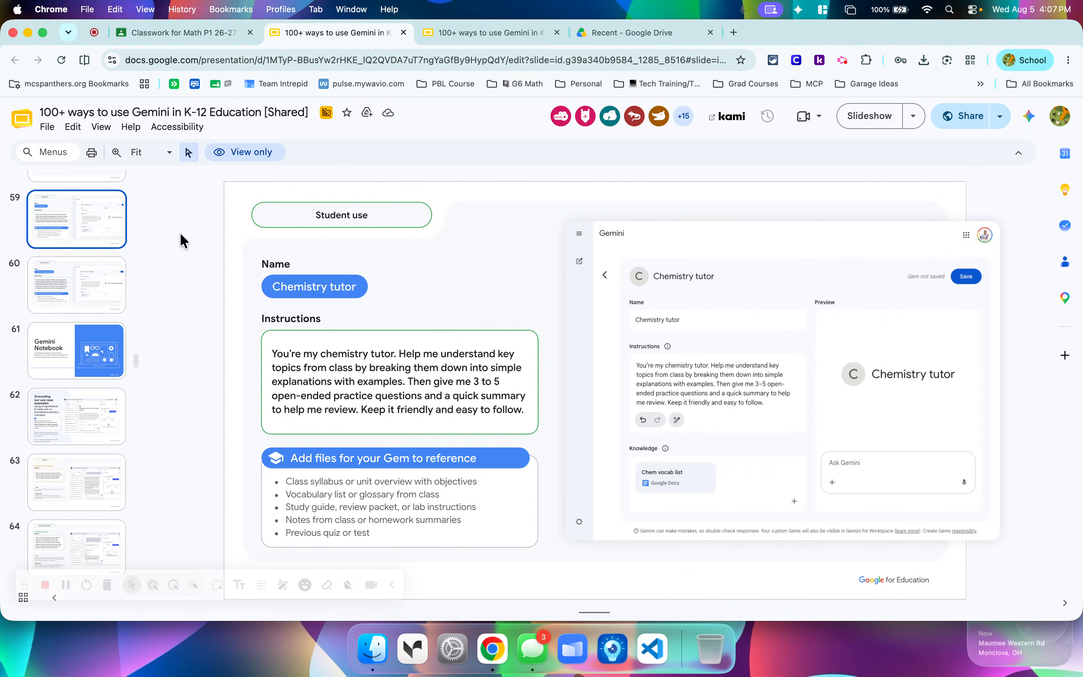
# Switch back to Google Classroom and open the Resources page.
pyautogui.click(199, 35)
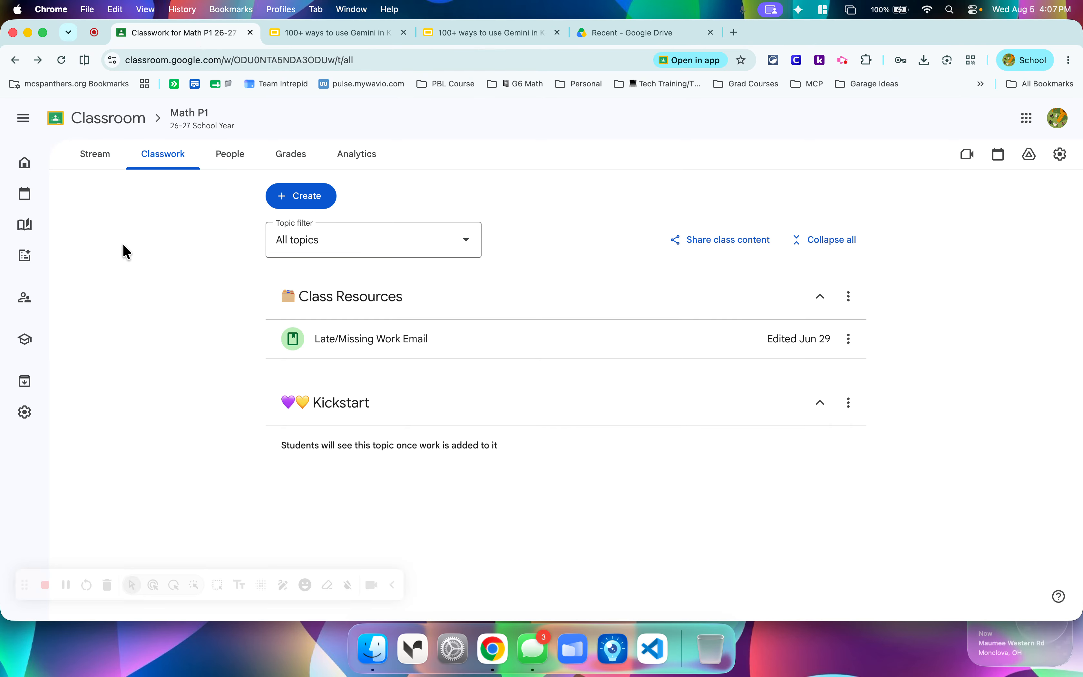
pyautogui.moveTo(25, 210)
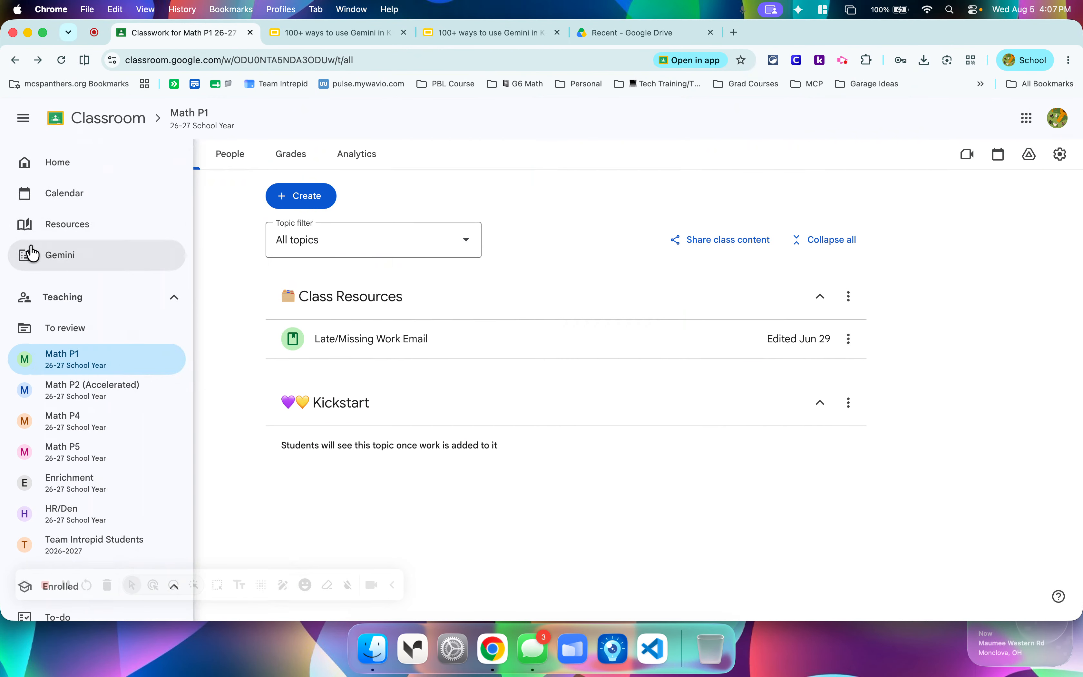
pyautogui.click(60, 229)
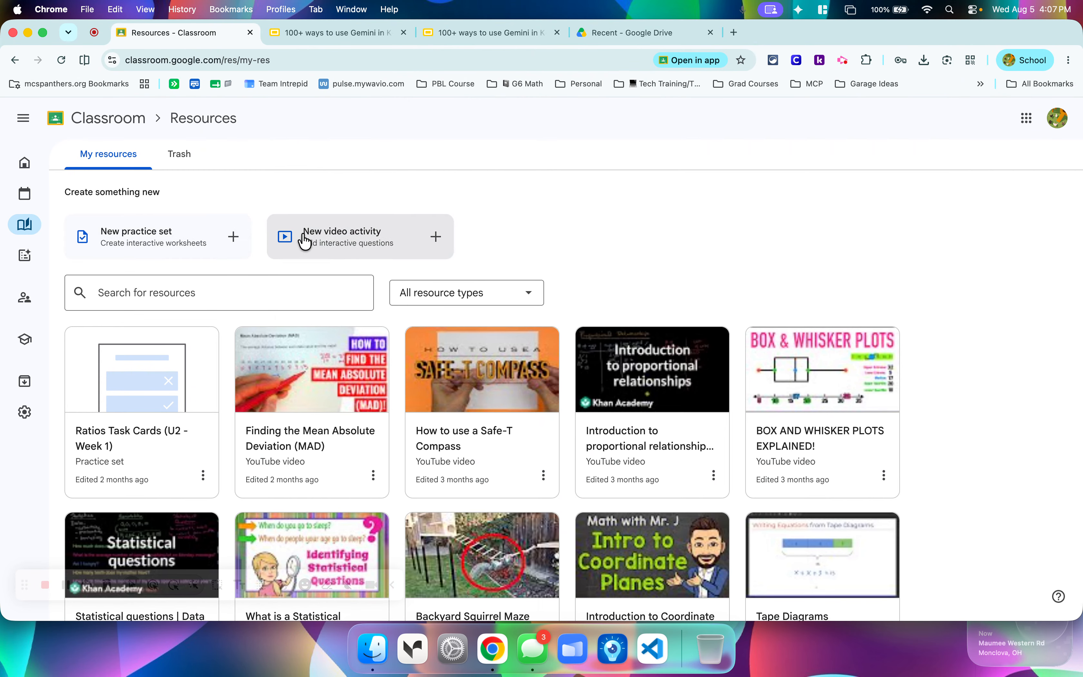
# Start a new video activity and search YouTube for "intro to ratios".
pyautogui.click(334, 242)
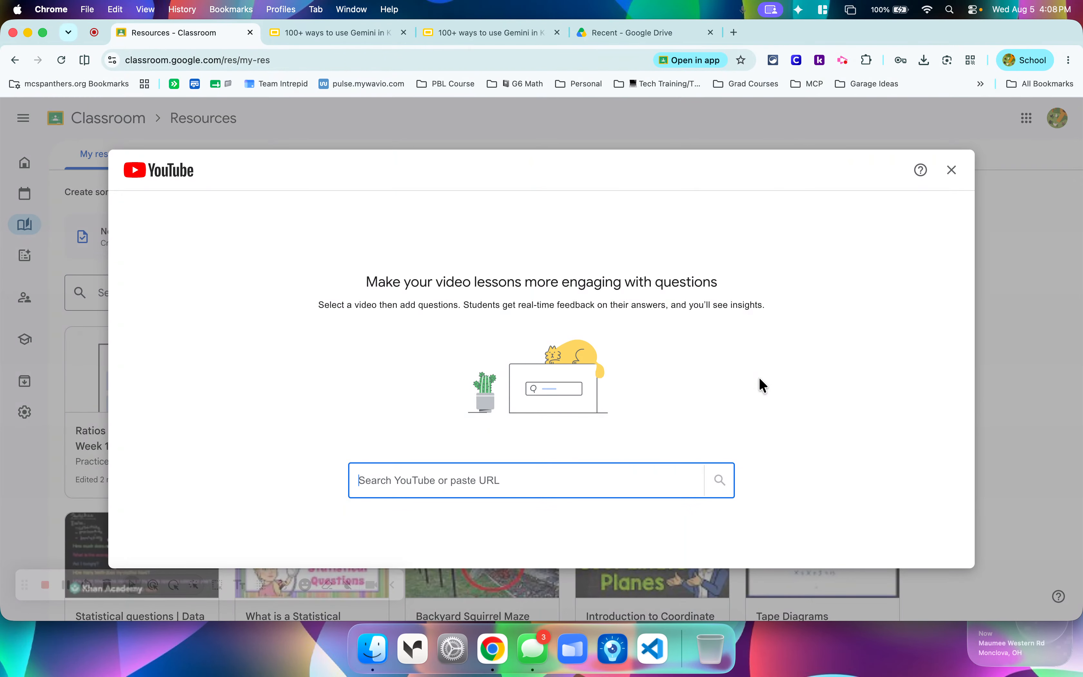
pyautogui.write('introd')
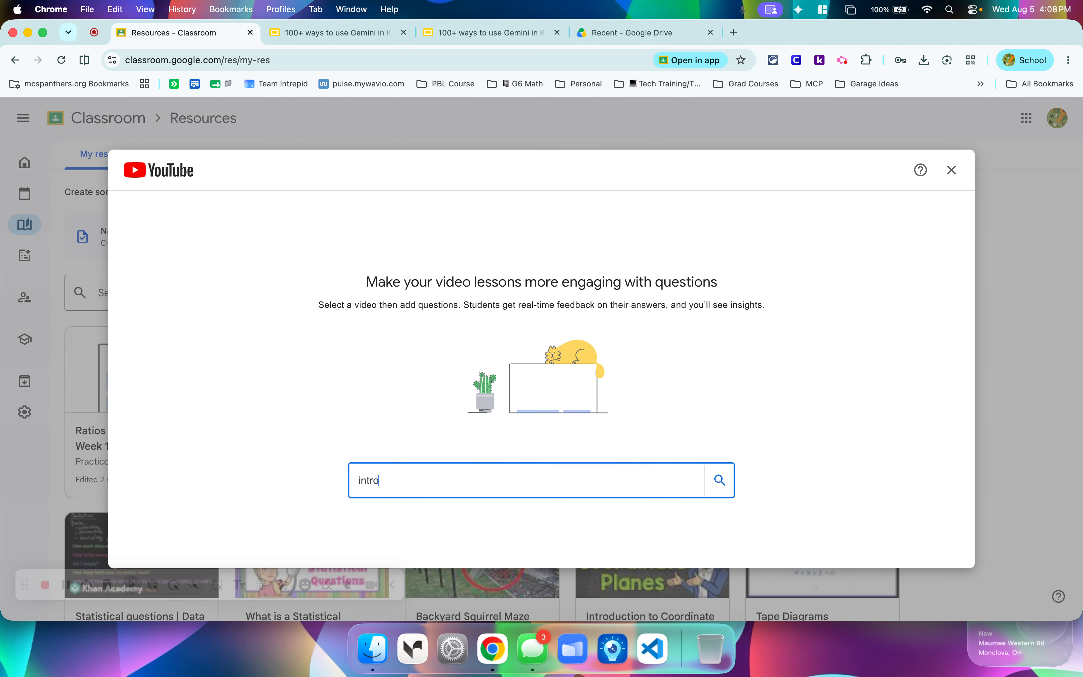
pyautogui.press('BackSpace')
pyautogui.press('BackSpace')
pyautogui.write('to r')
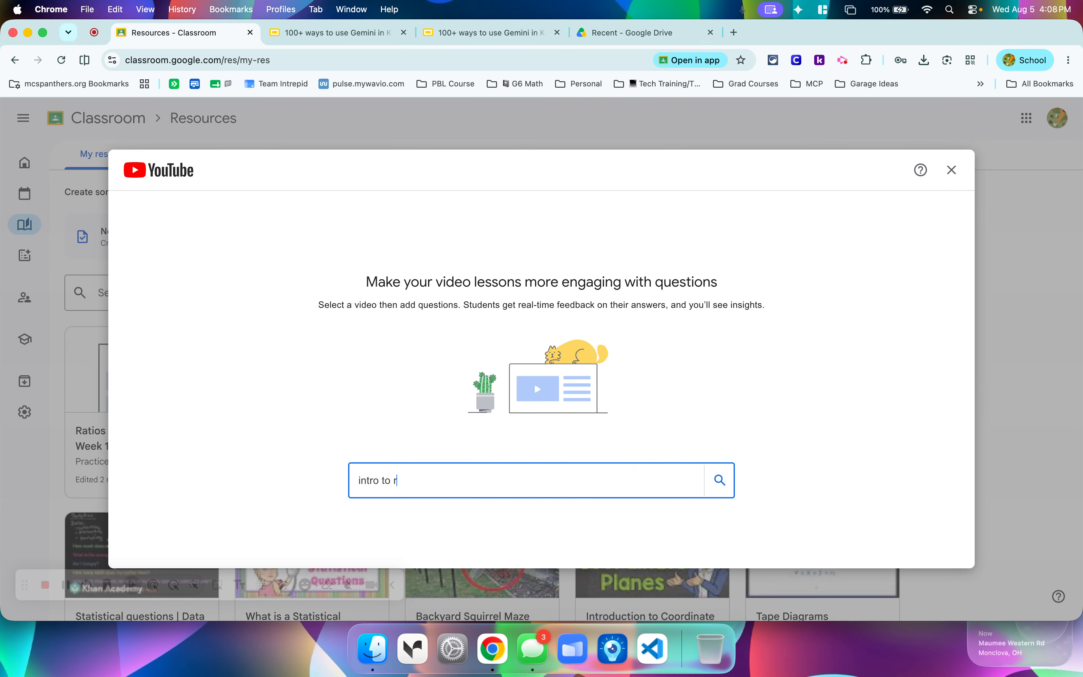
pyautogui.write('atios')
pyautogui.press('Return')
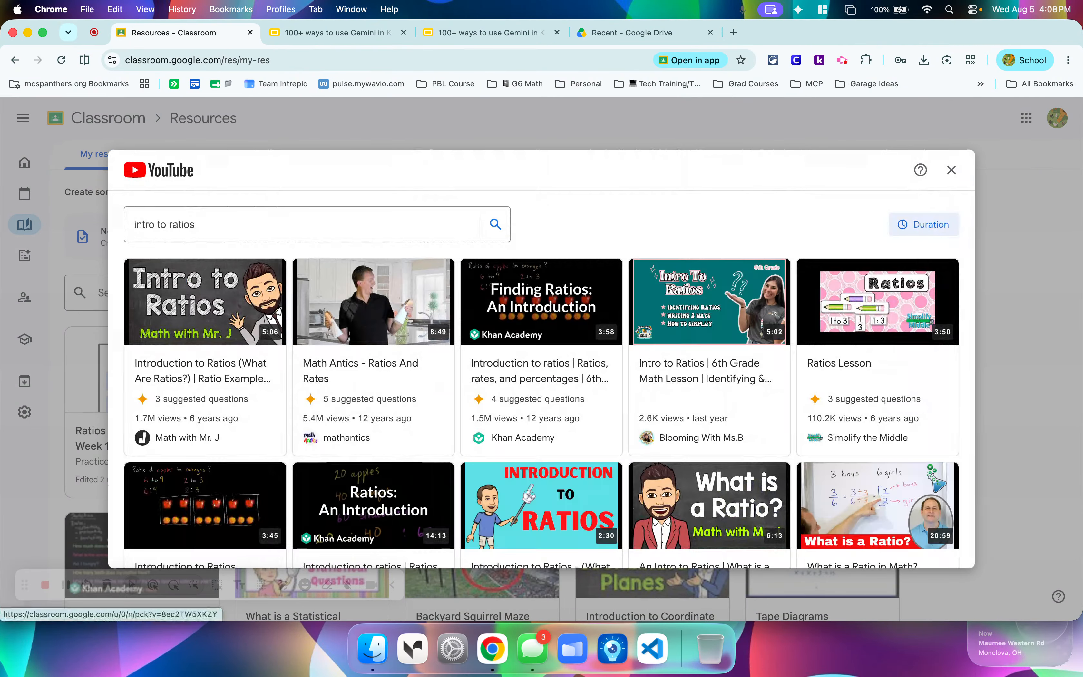
# Choose the Math with Mr. J video "Introduction to Ratios (What Are Ratios?)" and create the activity with its questions.
pyautogui.click(192, 319)
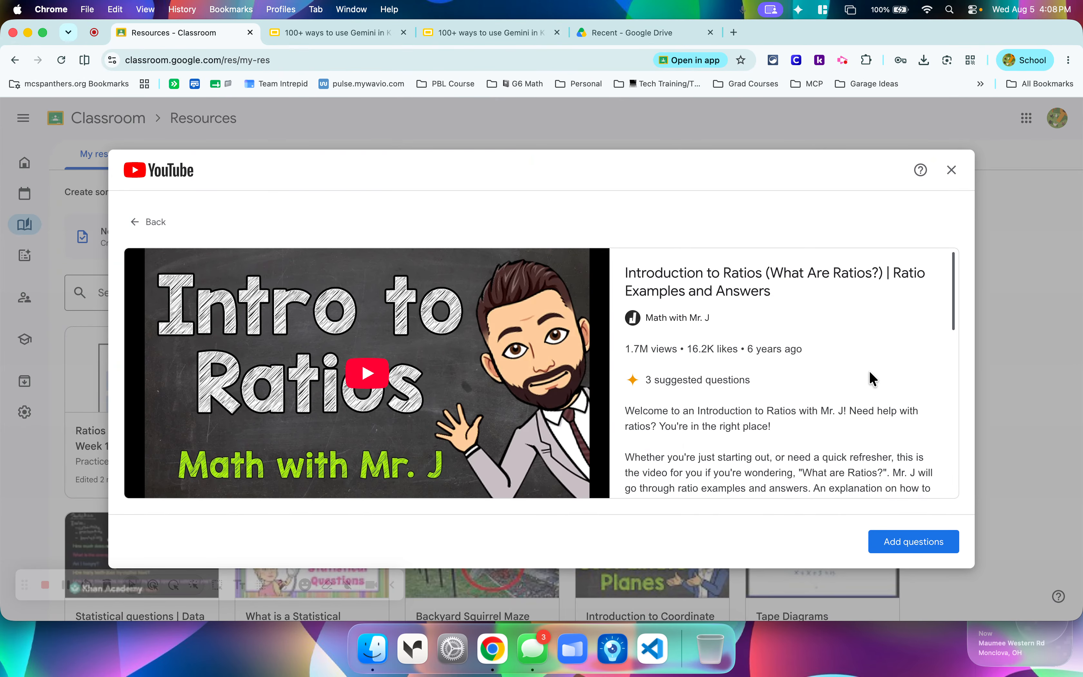
pyautogui.click(912, 547)
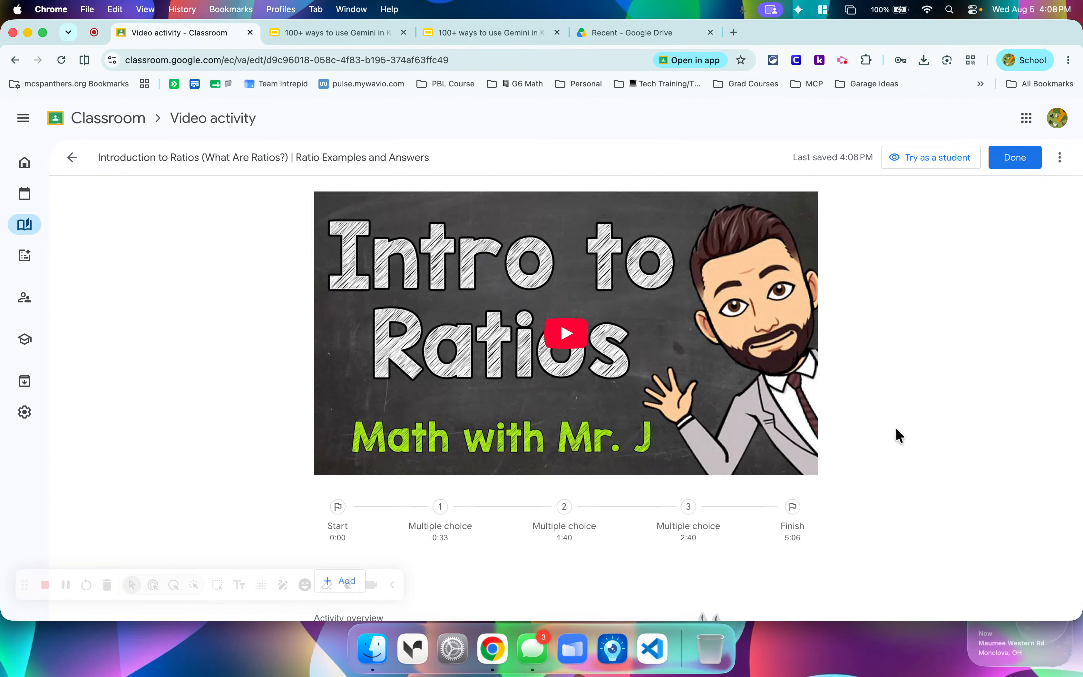
# Open the suggested question at 0:33, "What does a ratio show?", and shuffle its answer options.
pyautogui.scroll(-6, 896, 430)
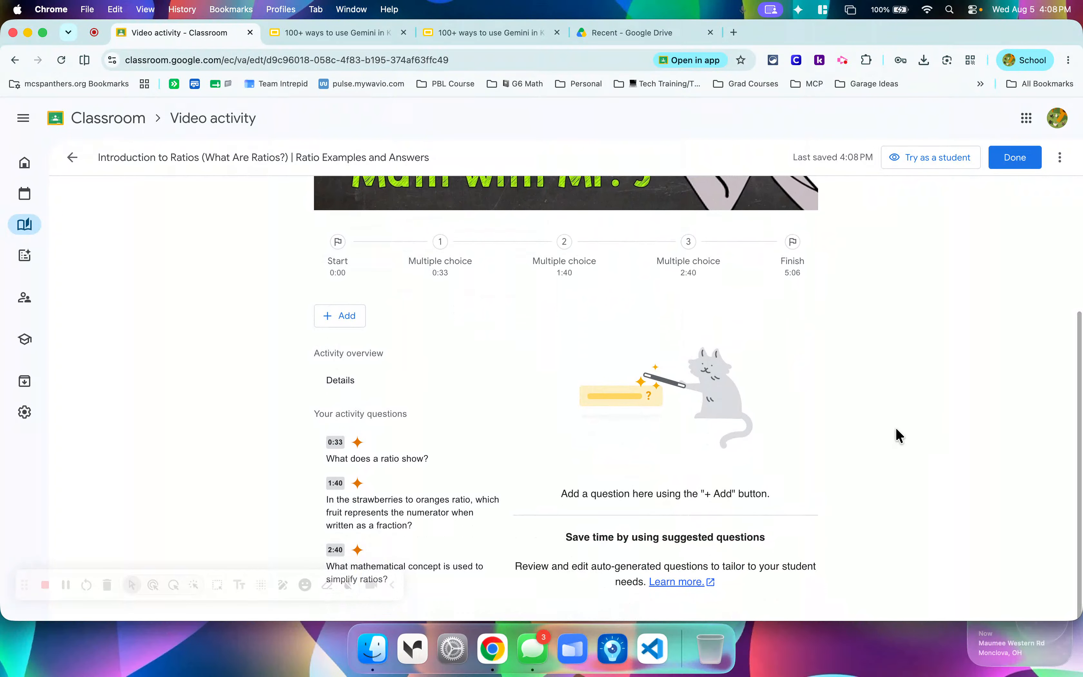
pyautogui.click(408, 464)
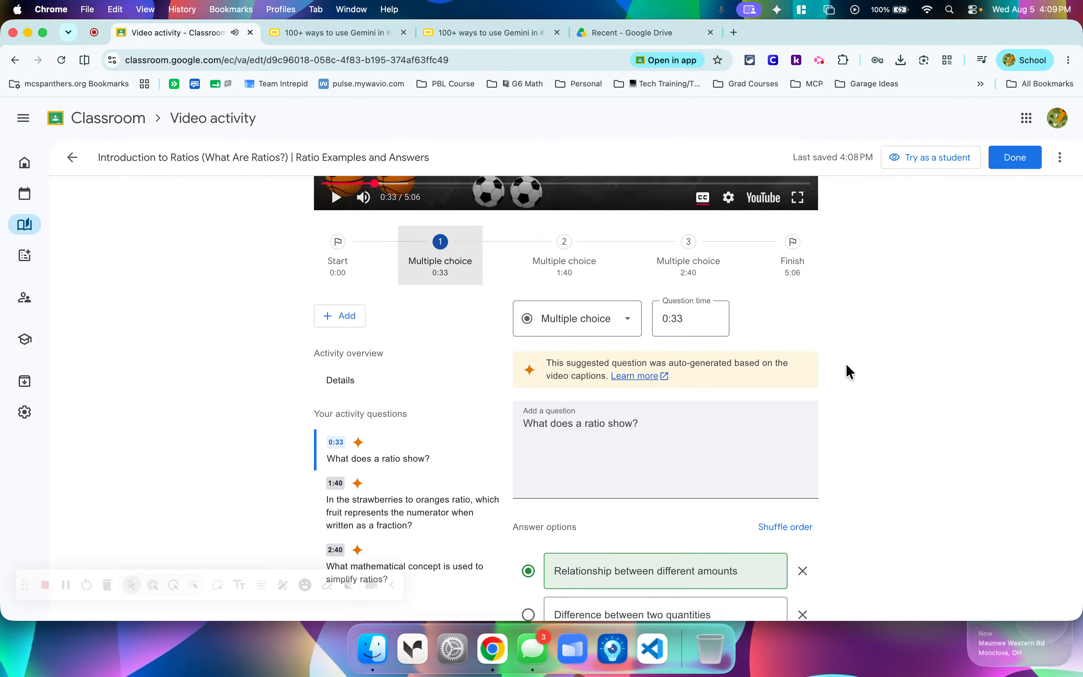
pyautogui.scroll(-5, 846, 363)
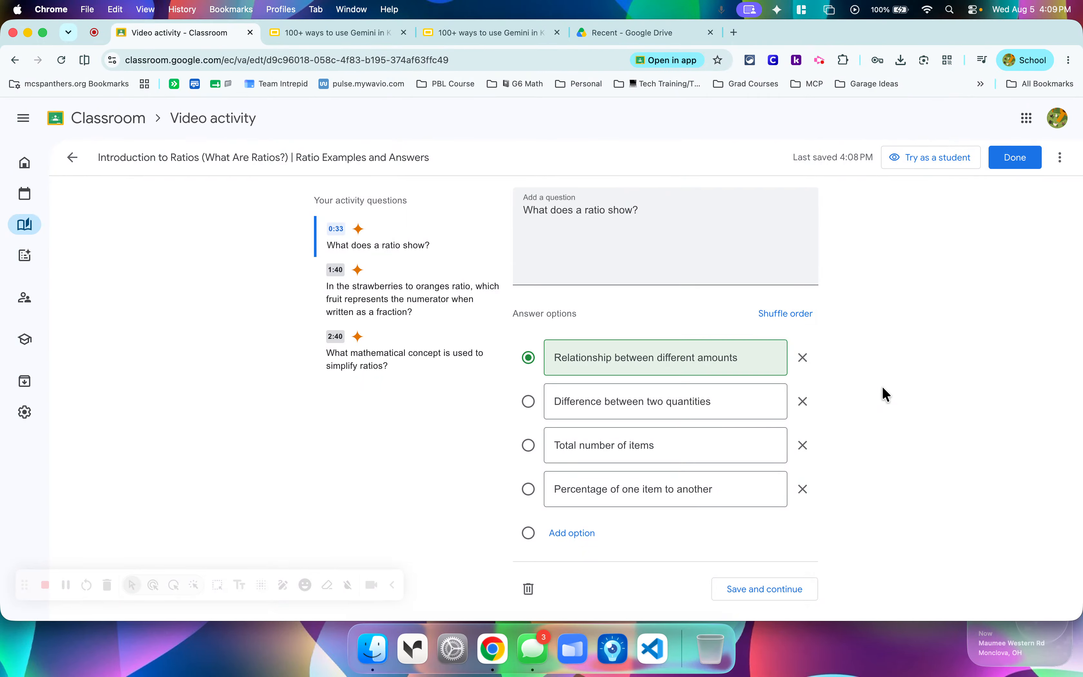
pyautogui.click(790, 313)
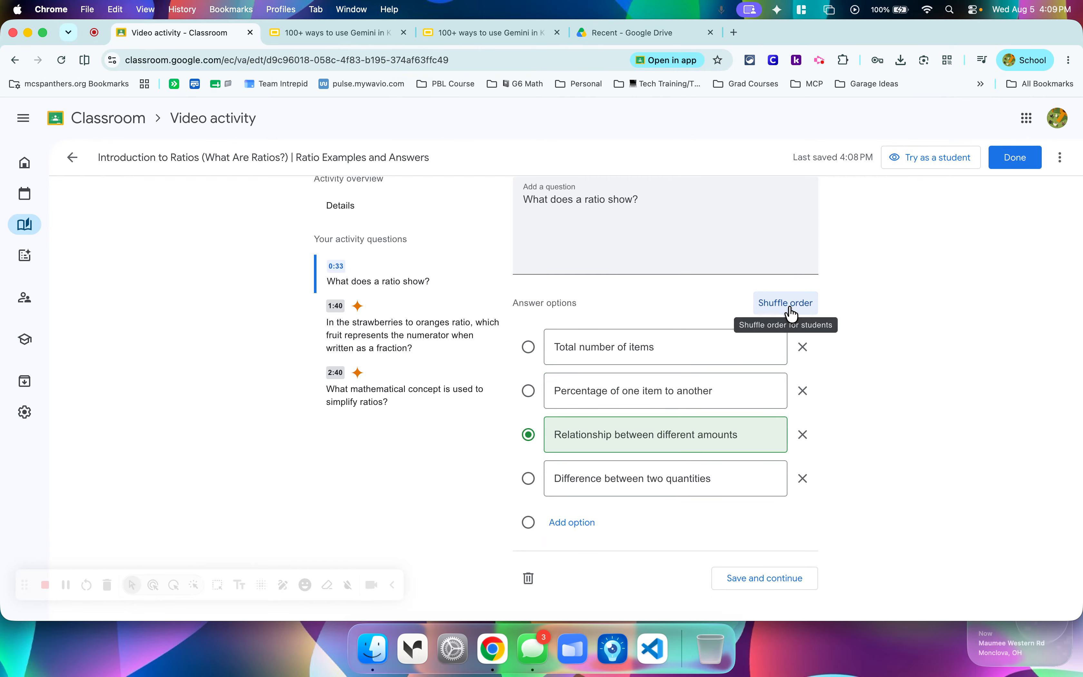
# Open the strawberries-to-oranges question at 1:40 and shuffle its answer options several times.
pyautogui.click(364, 335)
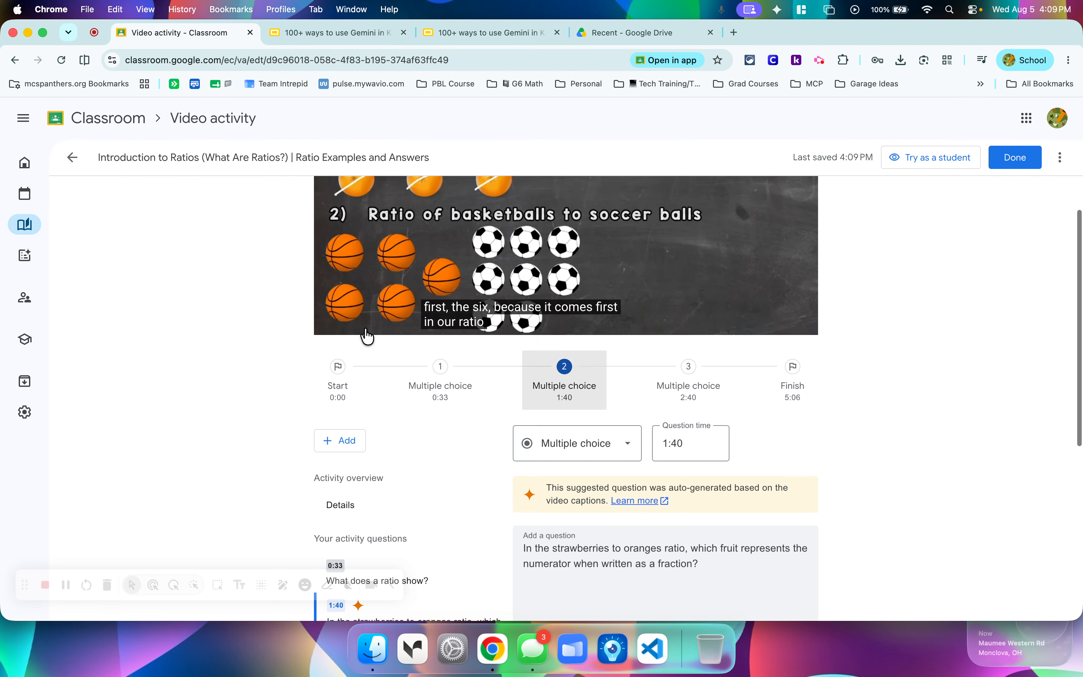
pyautogui.scroll(-5, 430, 434)
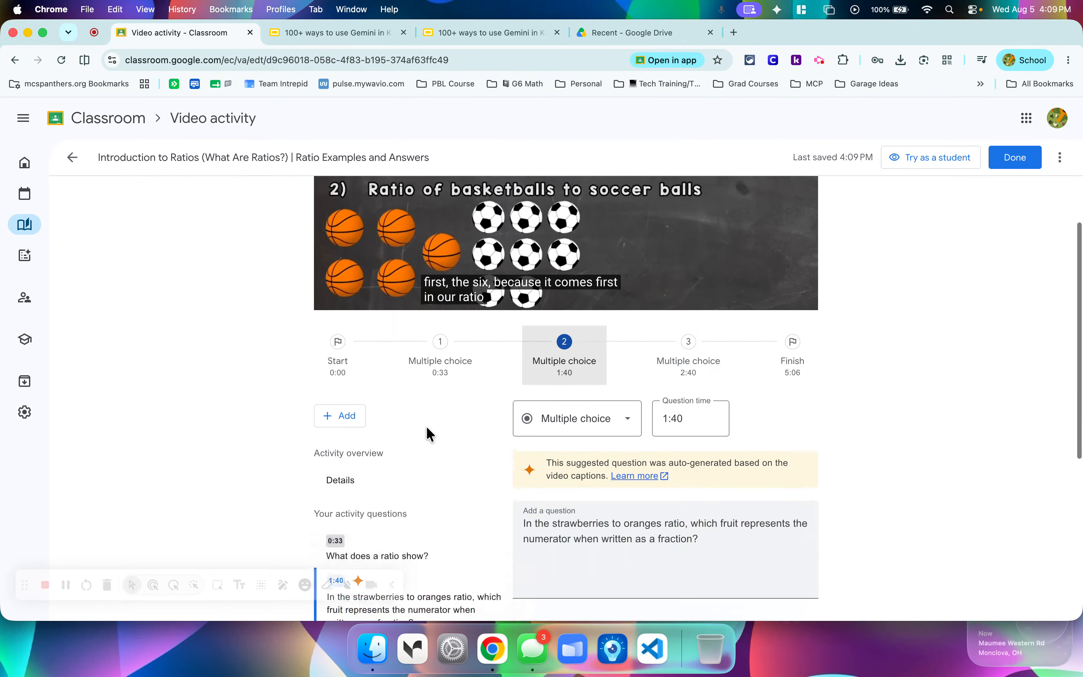
pyautogui.scroll(-5, 427, 433)
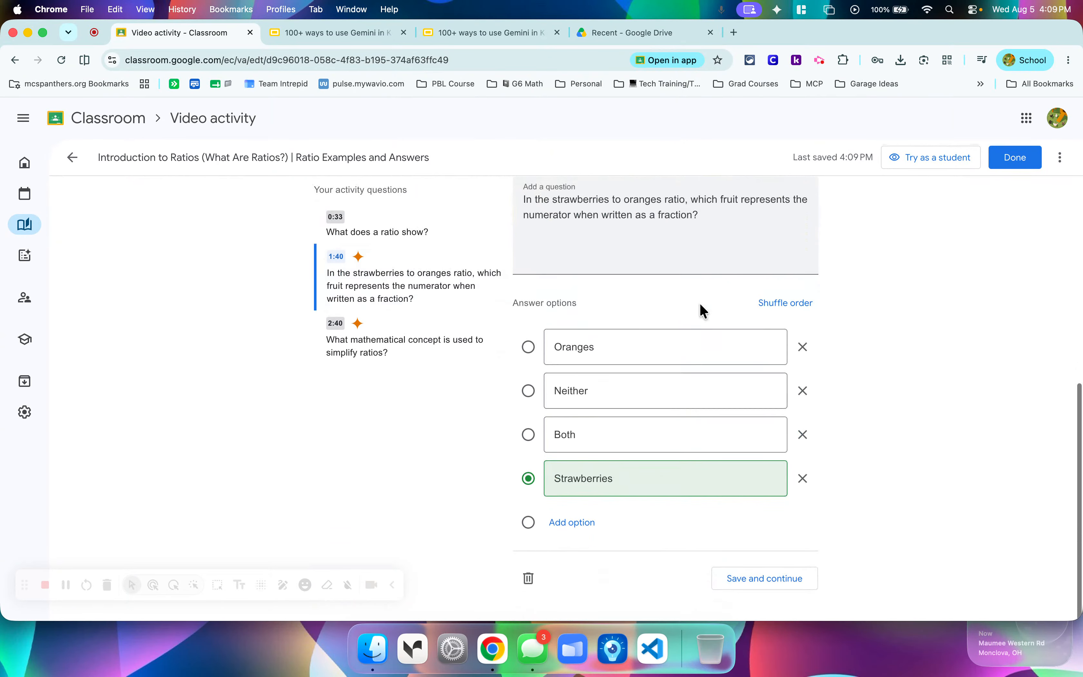
pyautogui.click(784, 308)
pyautogui.click(784, 309)
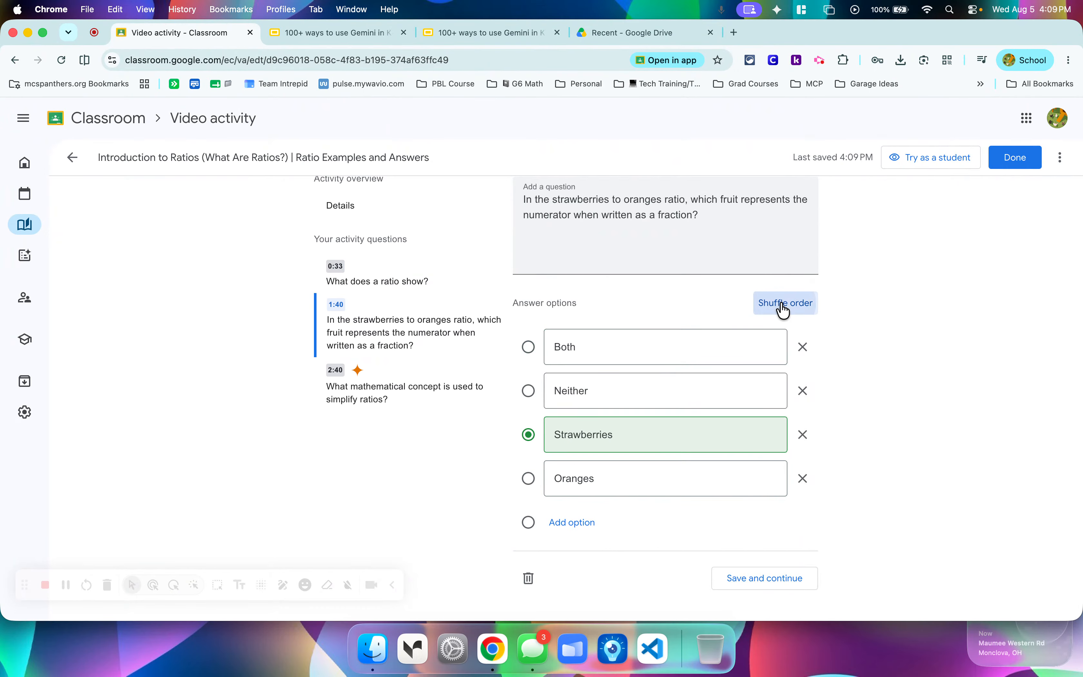
pyautogui.click(784, 309)
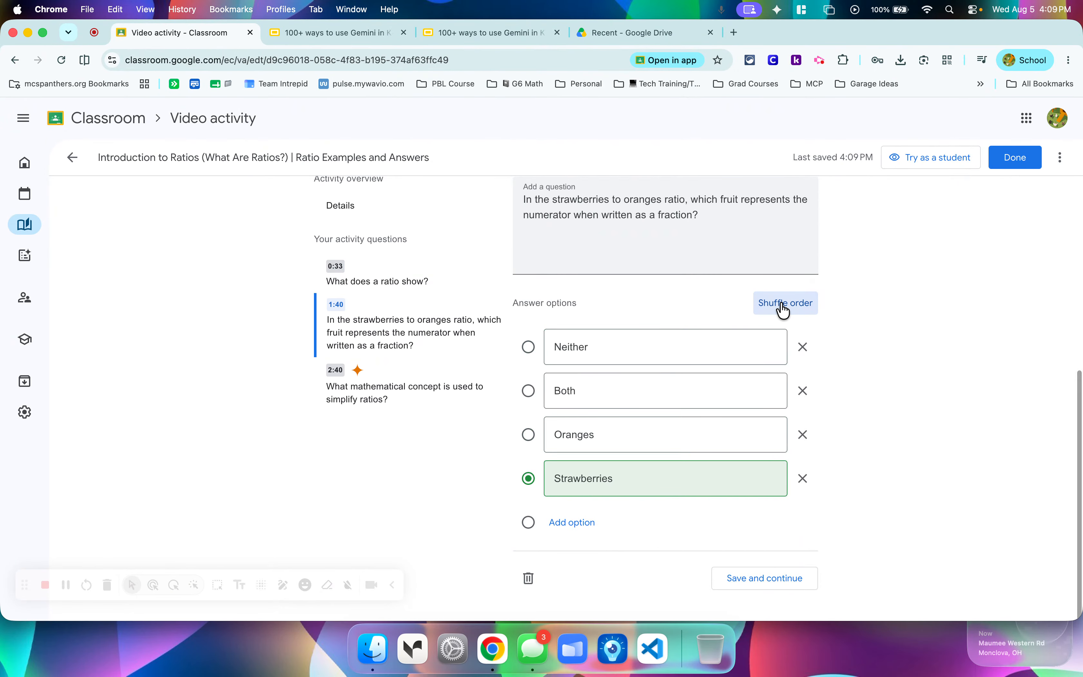
# Open the suggested question at 2:40, "What mathematical concept is used to simplify ratios?", and examine its wording, answer options and place in the video.
pyautogui.click(385, 383)
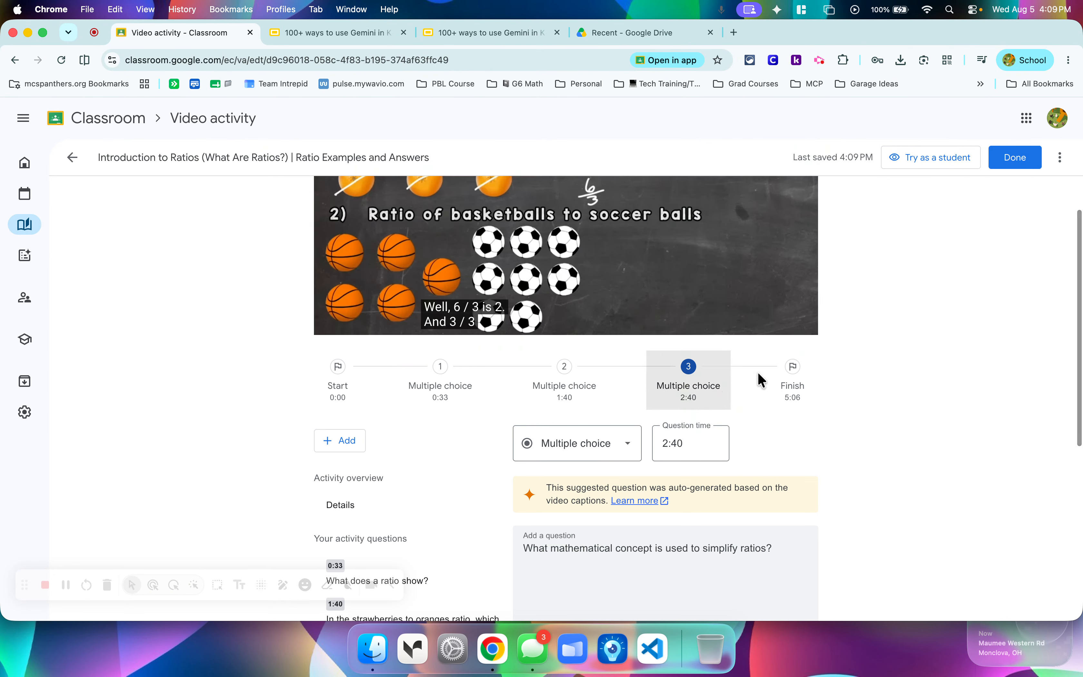
pyautogui.scroll(-5, 758, 367)
pyautogui.scroll(-1, 758, 368)
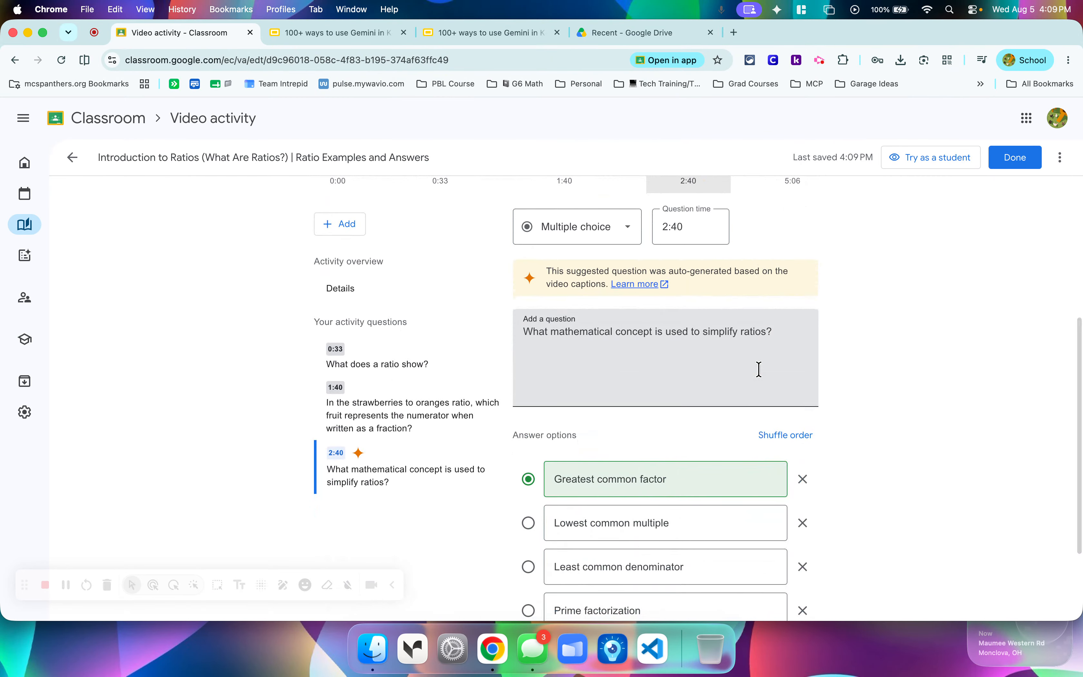
pyautogui.scroll(-3, 759, 368)
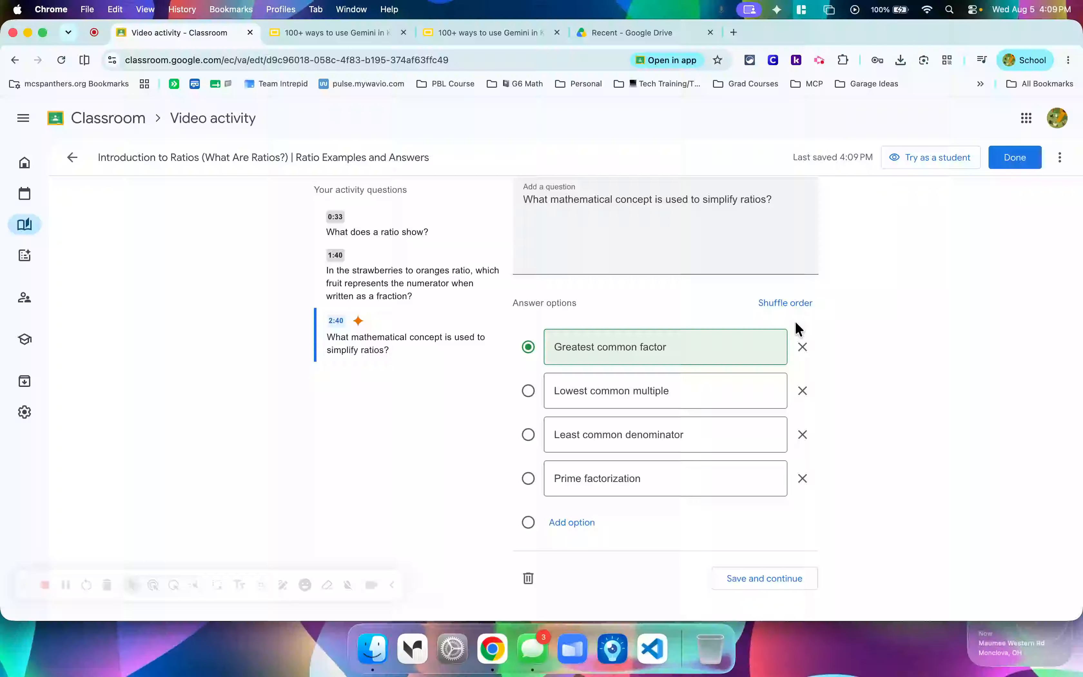
pyautogui.scroll(10, 916, 378)
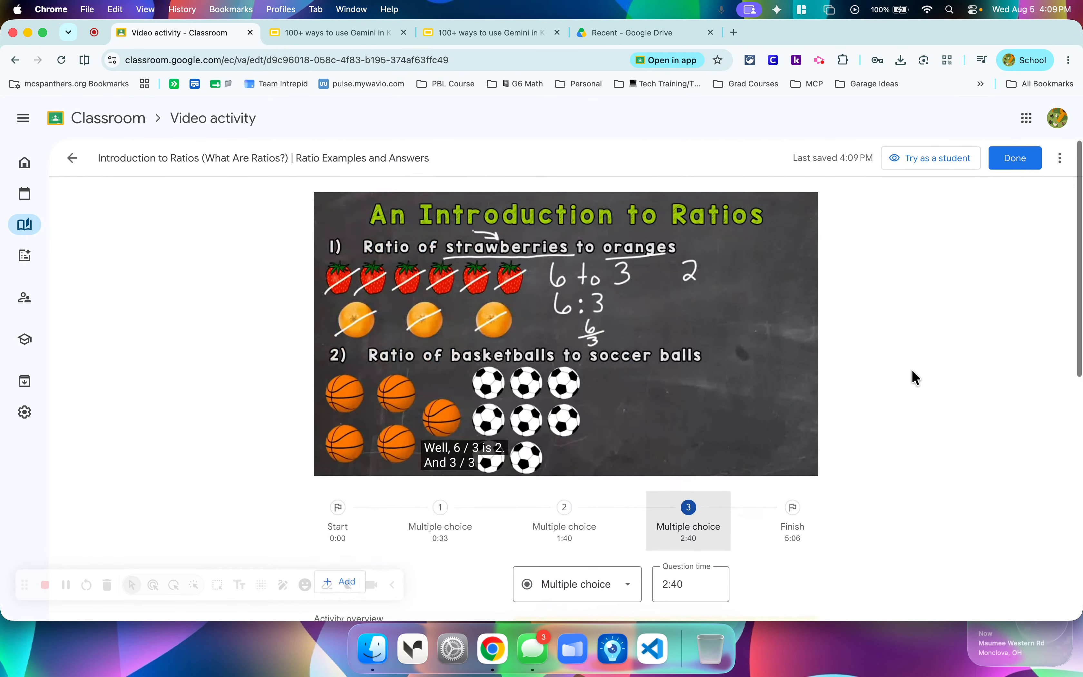
pyautogui.scroll(-5, 916, 377)
pyautogui.scroll(-3, 912, 371)
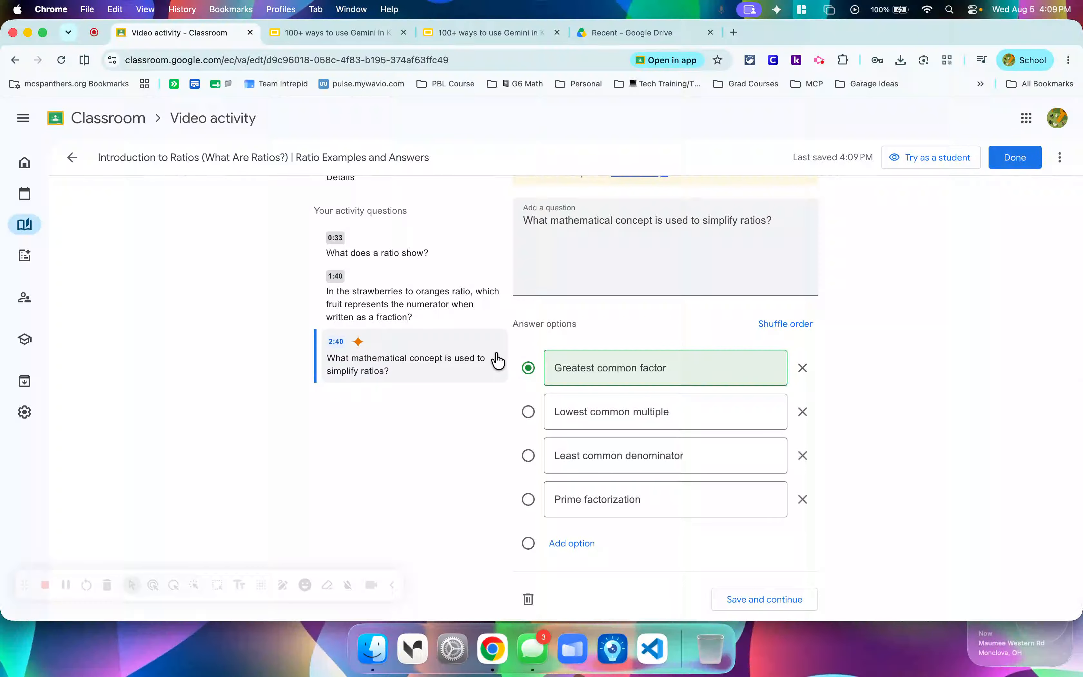
pyautogui.scroll(5, 496, 358)
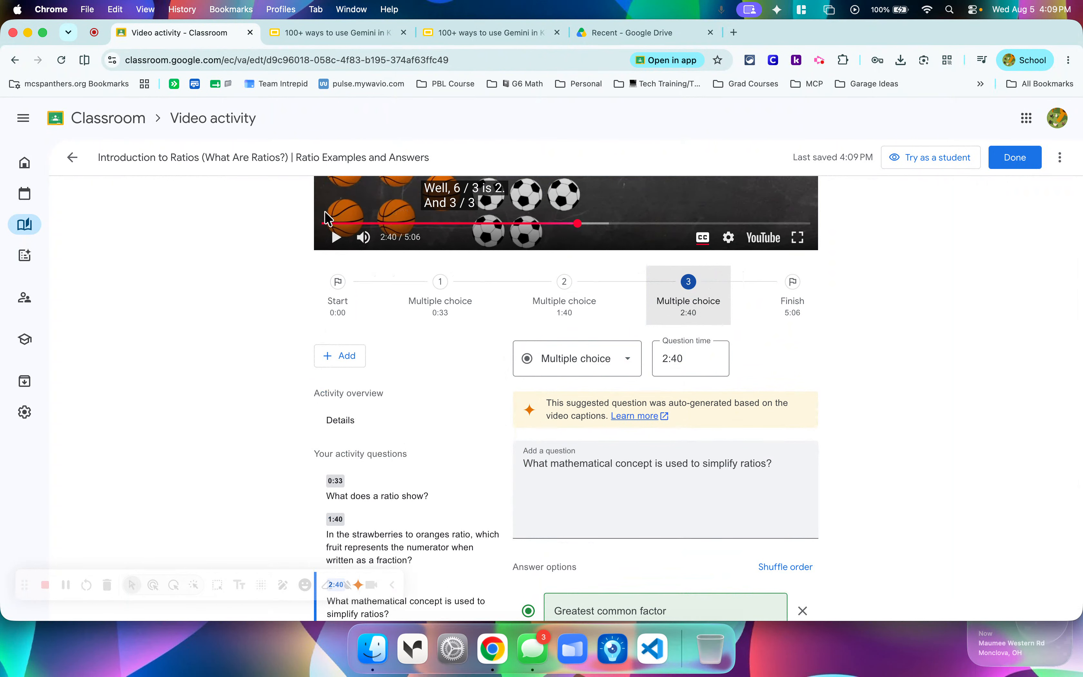
# Add a blank multiple-choice question at 0:31 in the video and mark its third option as the correct answer.
pyautogui.click(373, 224)
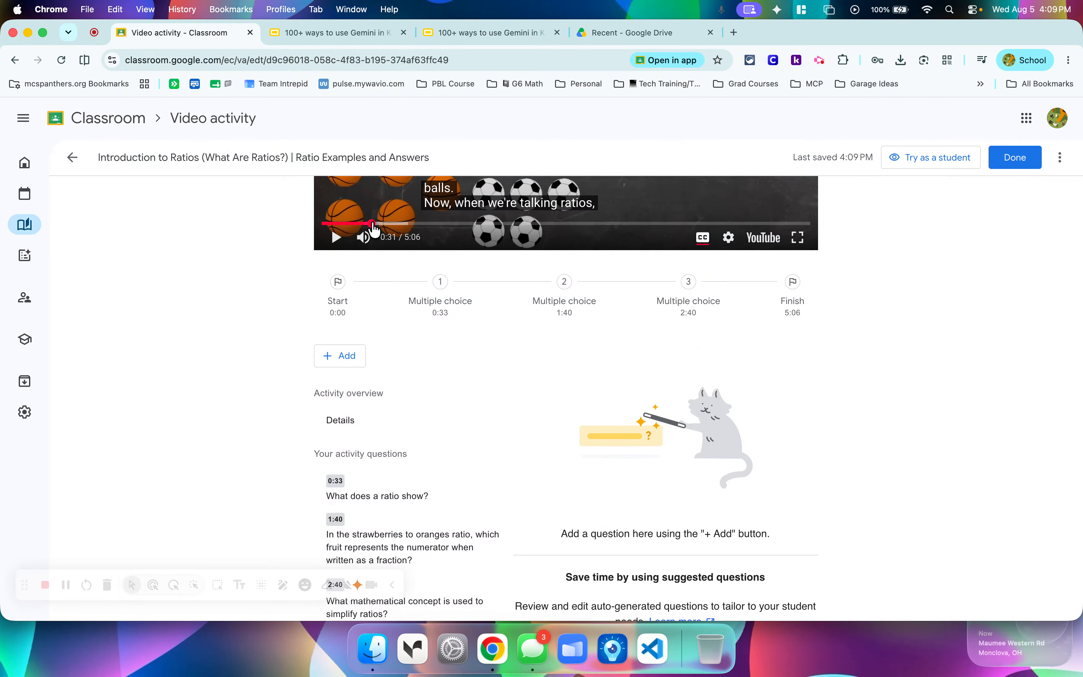
pyautogui.click(339, 356)
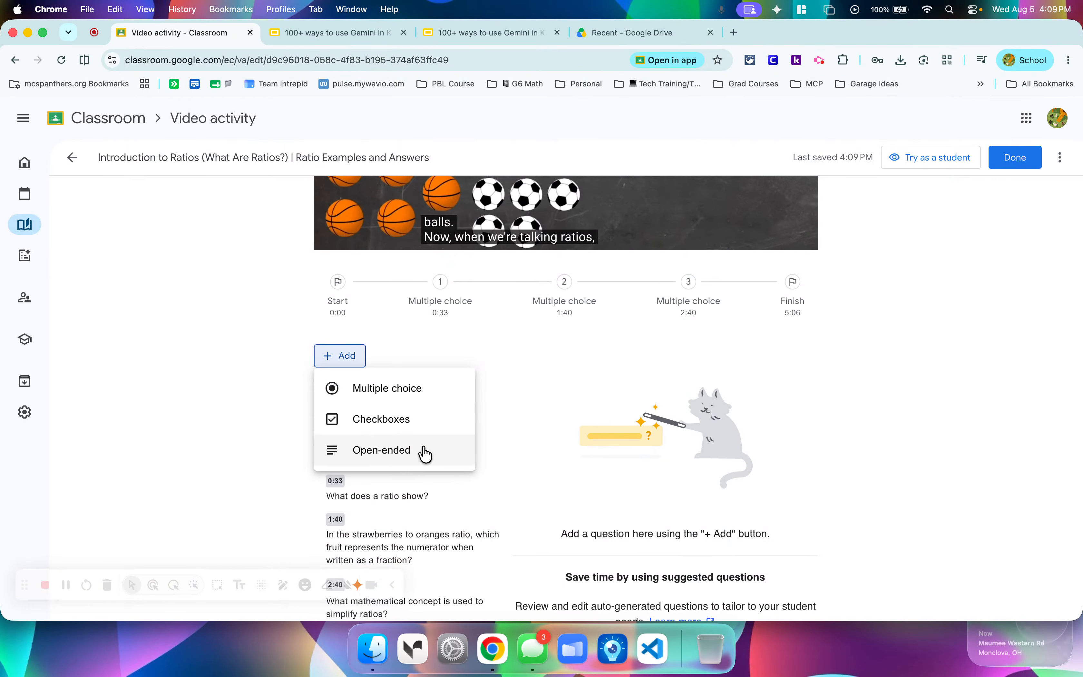
pyautogui.click(418, 387)
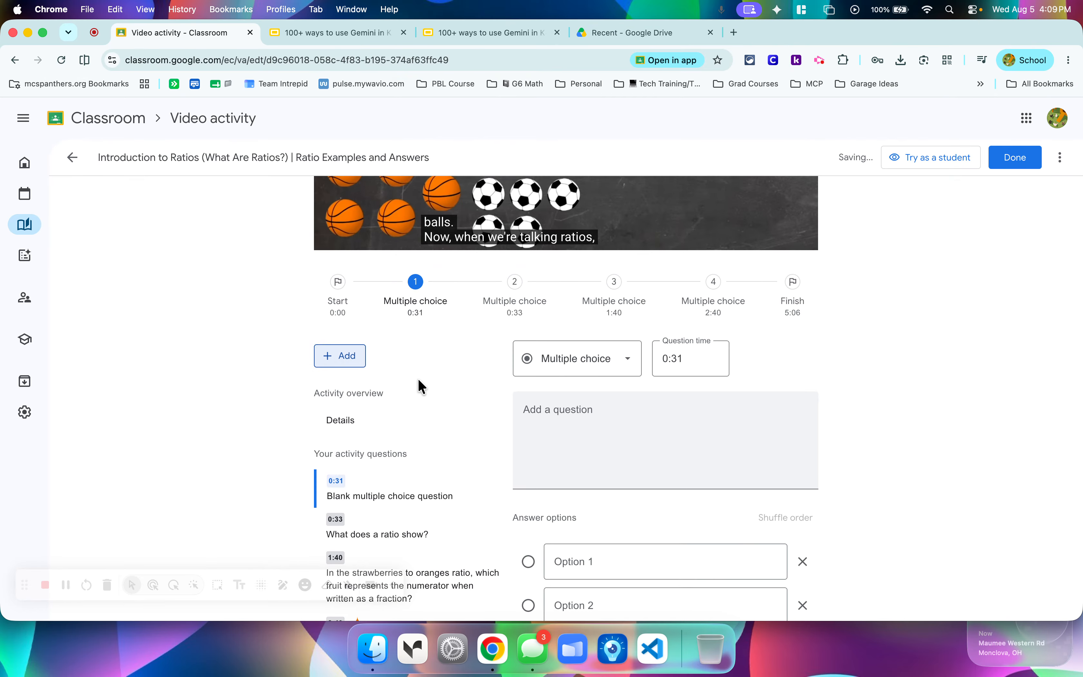
pyautogui.click(663, 426)
pyautogui.scroll(-5, 664, 426)
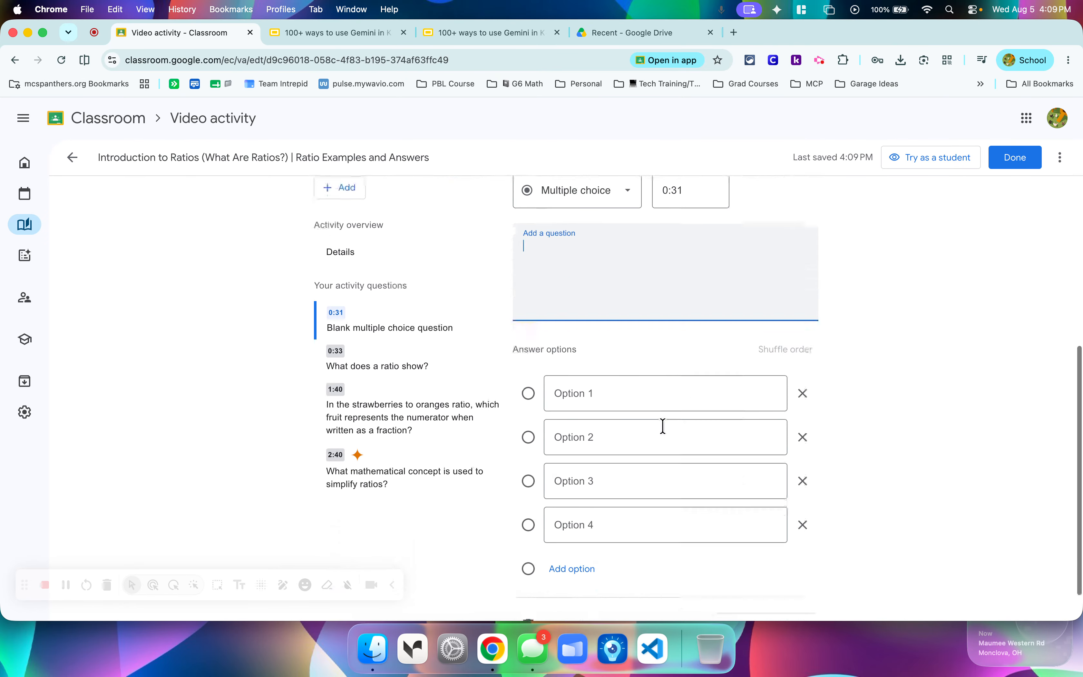
pyautogui.click(529, 441)
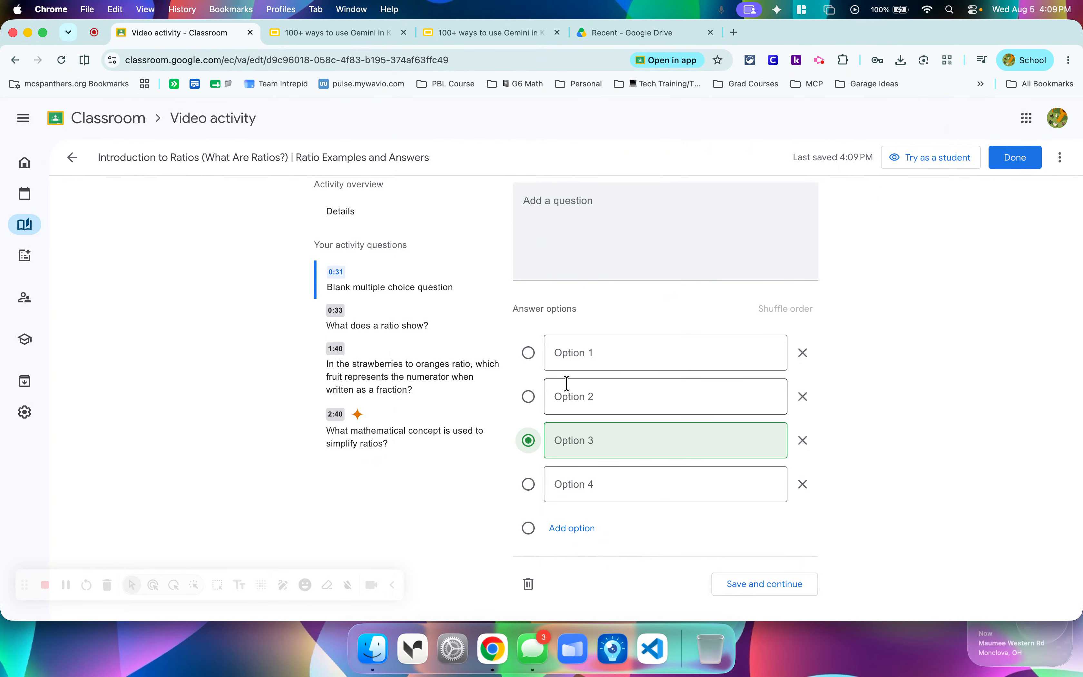
# Remove the blank multiple-choice question at 0:31 from the video activity.
pyautogui.scroll(1, 698, 358)
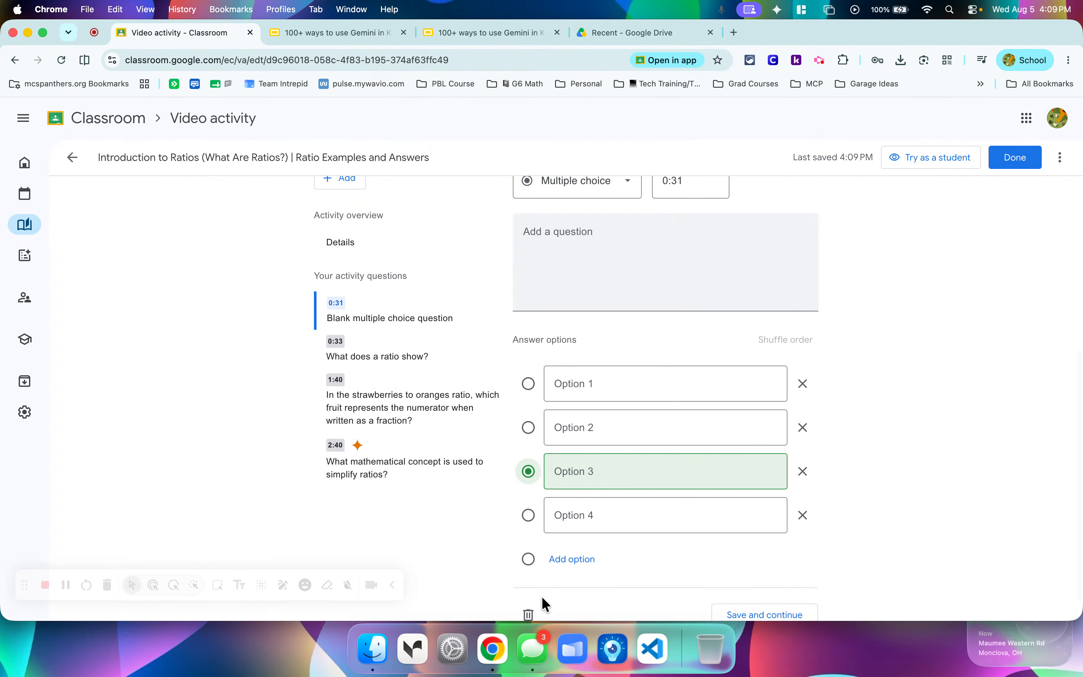
pyautogui.scroll(-1, 546, 561)
pyautogui.click(530, 579)
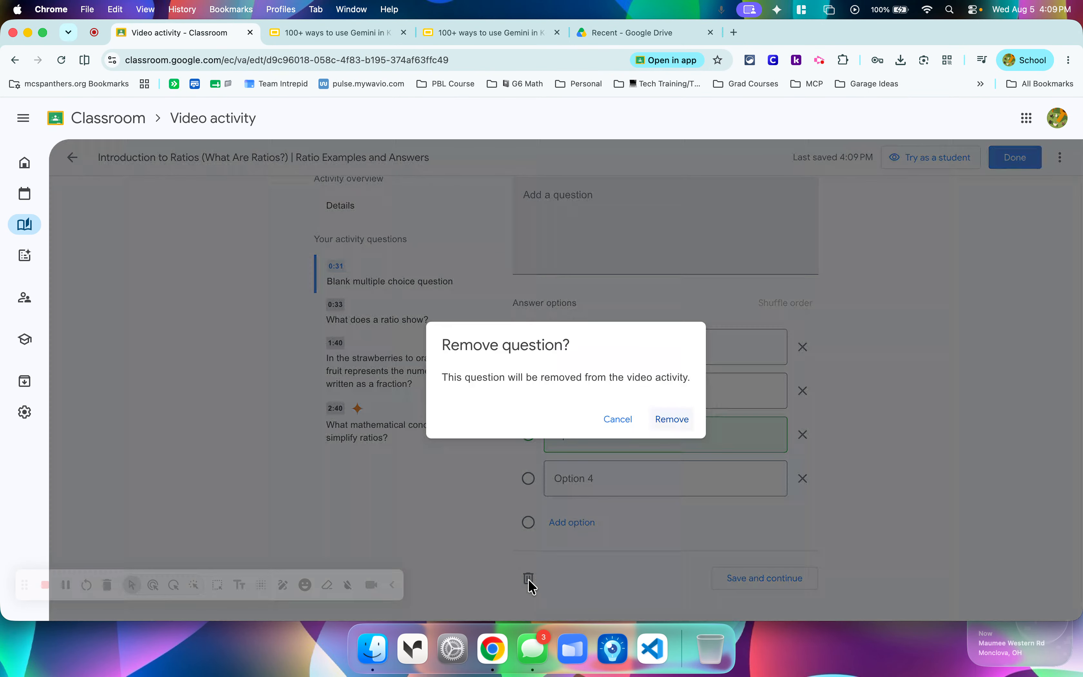
pyautogui.click(674, 419)
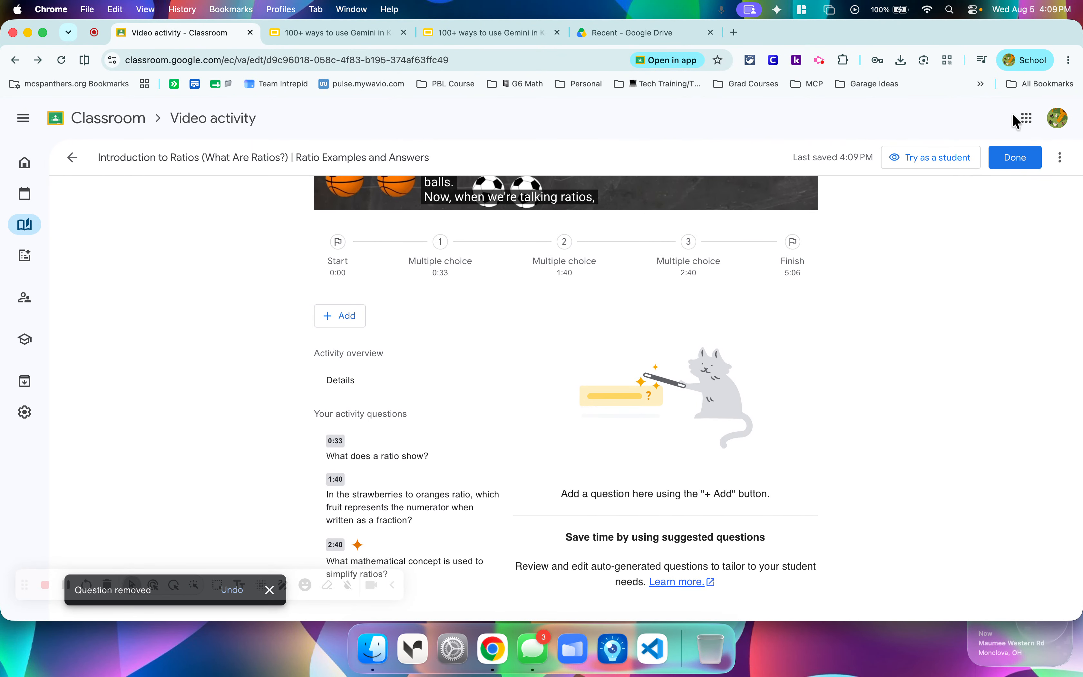
# Finish editing the video activity and open the classwork of the Math P1 class.
pyautogui.click(1015, 158)
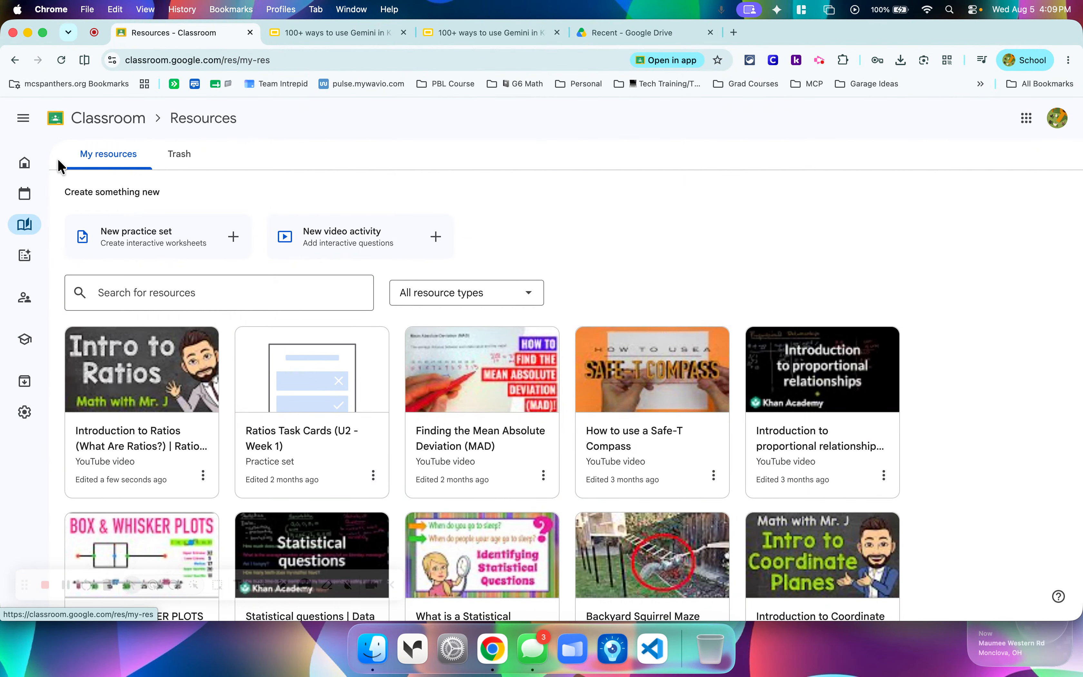
pyautogui.click(25, 171)
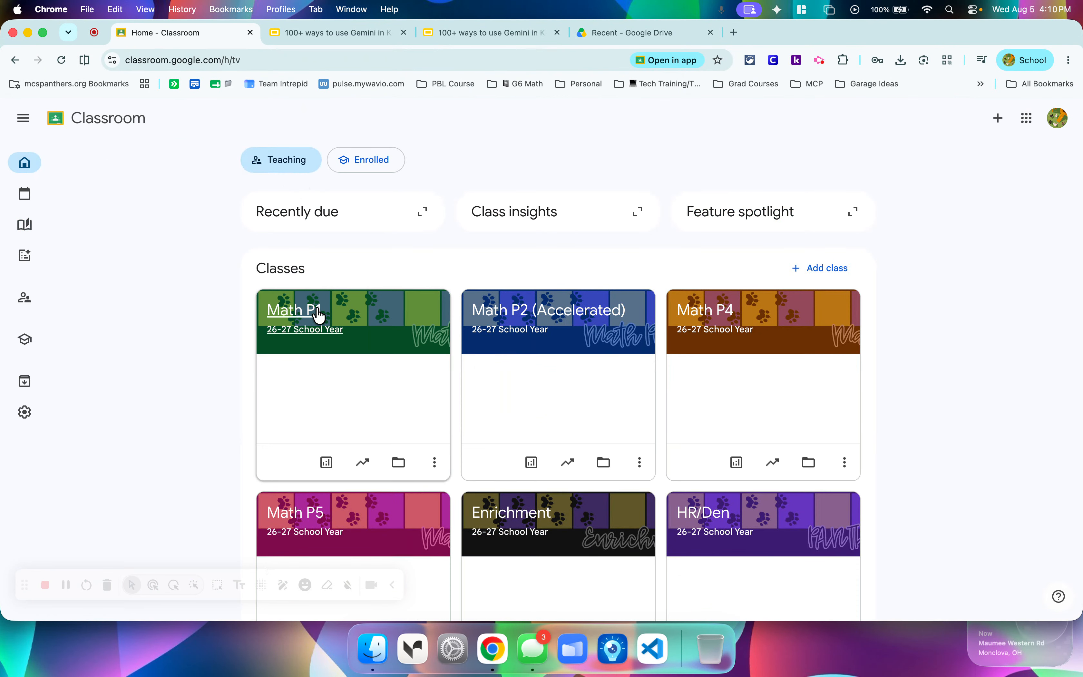
pyautogui.click(314, 316)
pyautogui.click(175, 157)
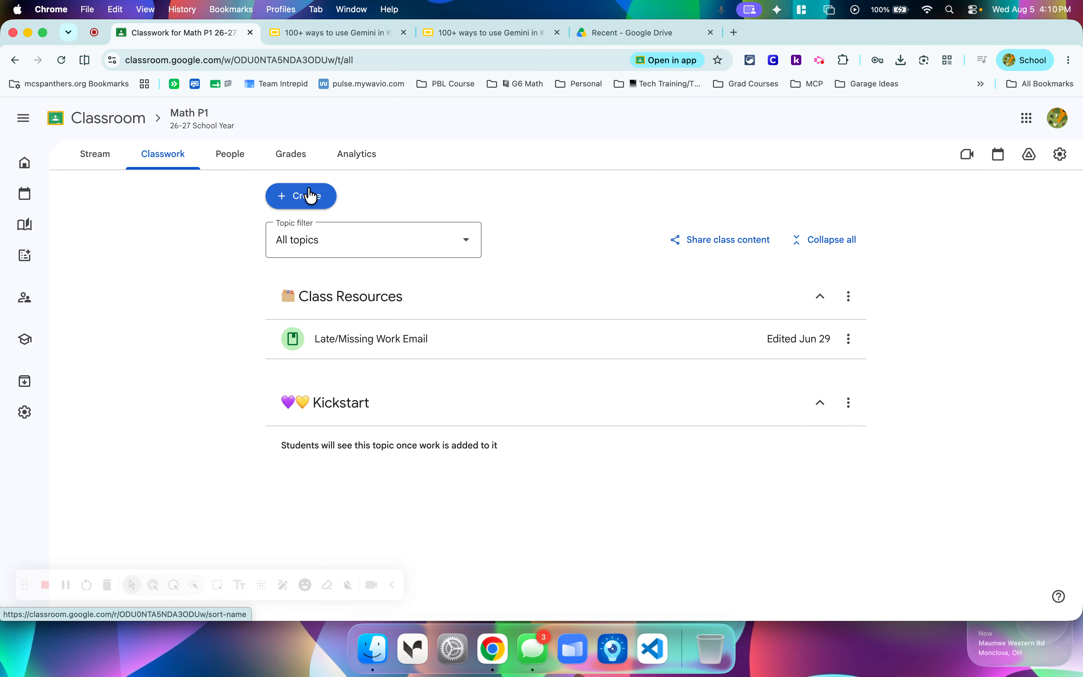
# Create a new assignment and attach the saved video activity "Introduction to Ratios (What Are Ratios?)", accepting its suggested questions.
pyautogui.click(312, 197)
pyautogui.click(333, 236)
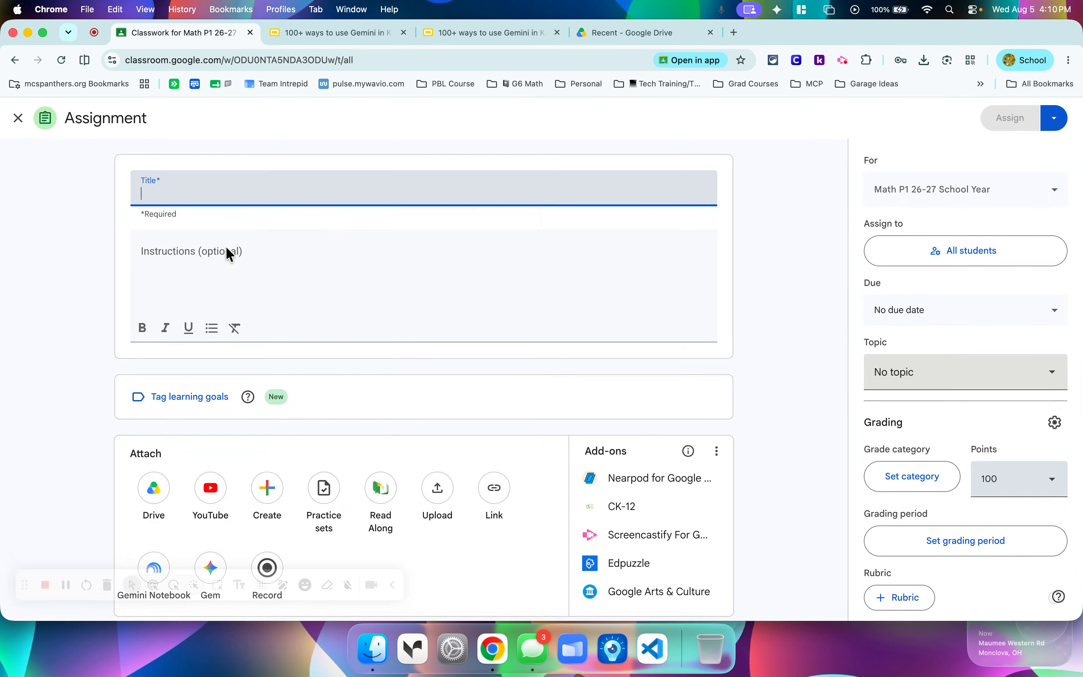
pyautogui.click(213, 493)
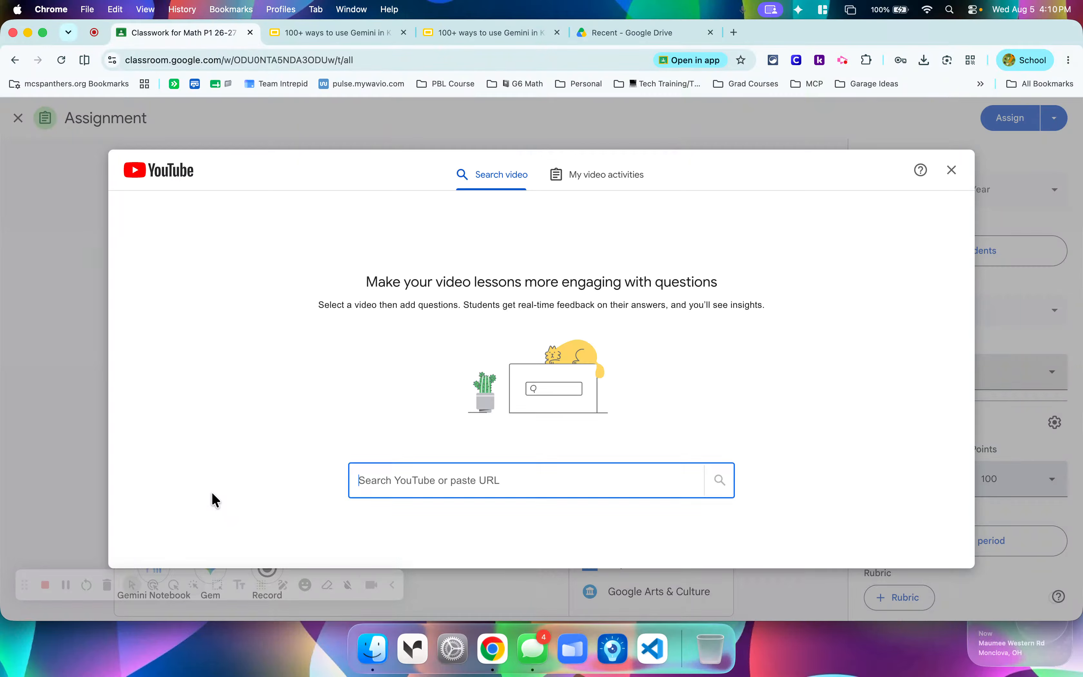
pyautogui.click(600, 185)
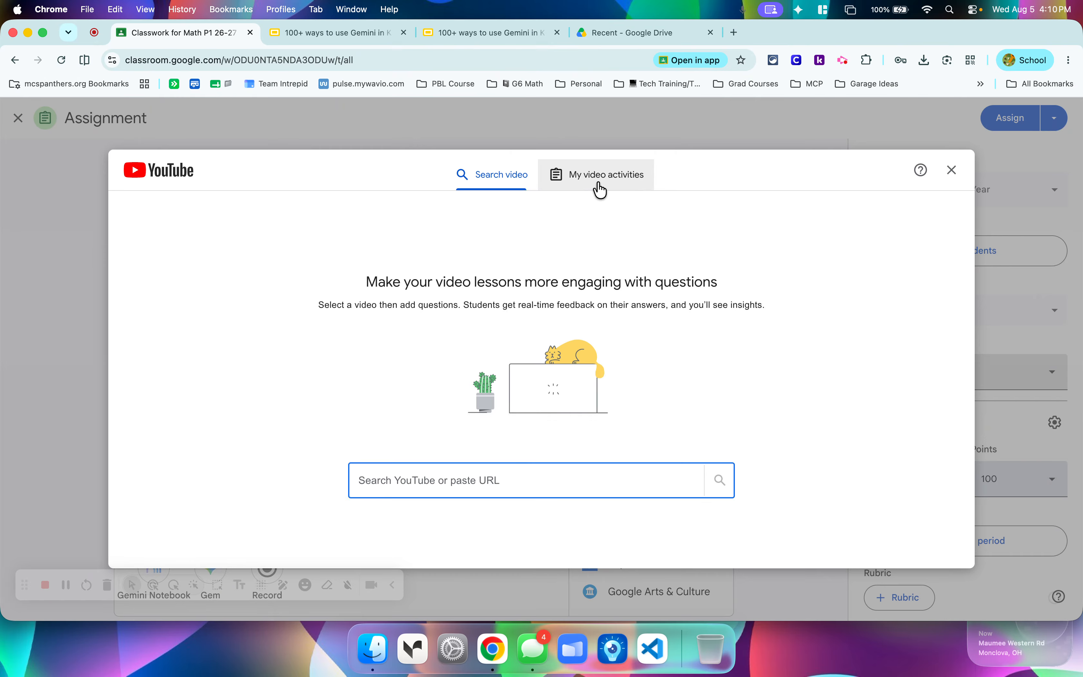
pyautogui.click(607, 184)
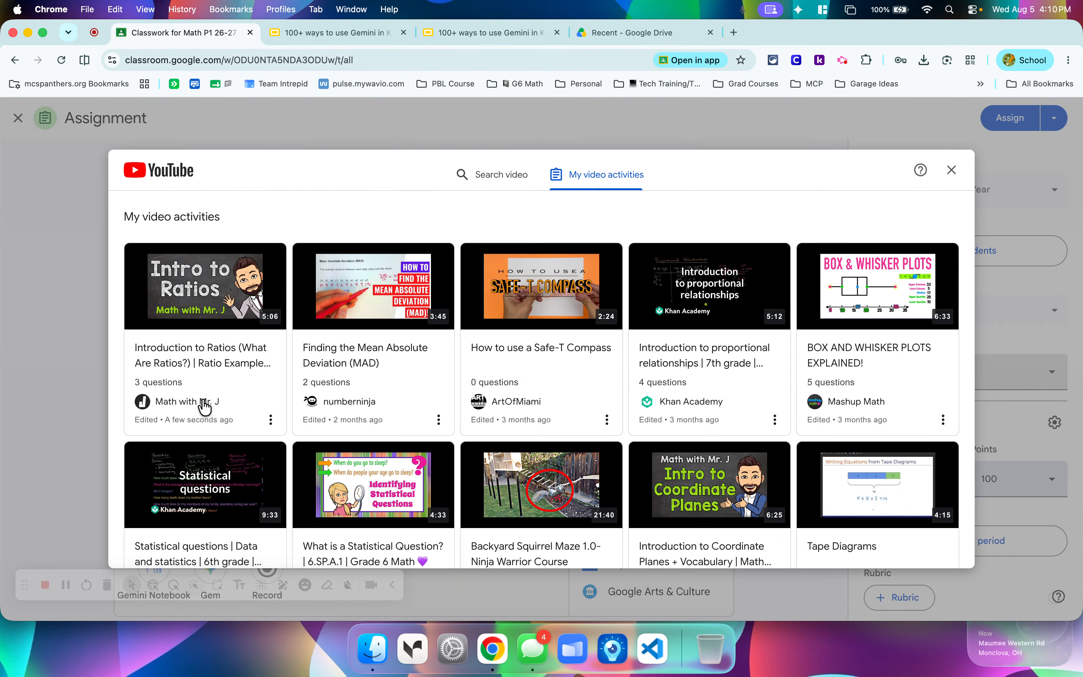
pyautogui.click(203, 395)
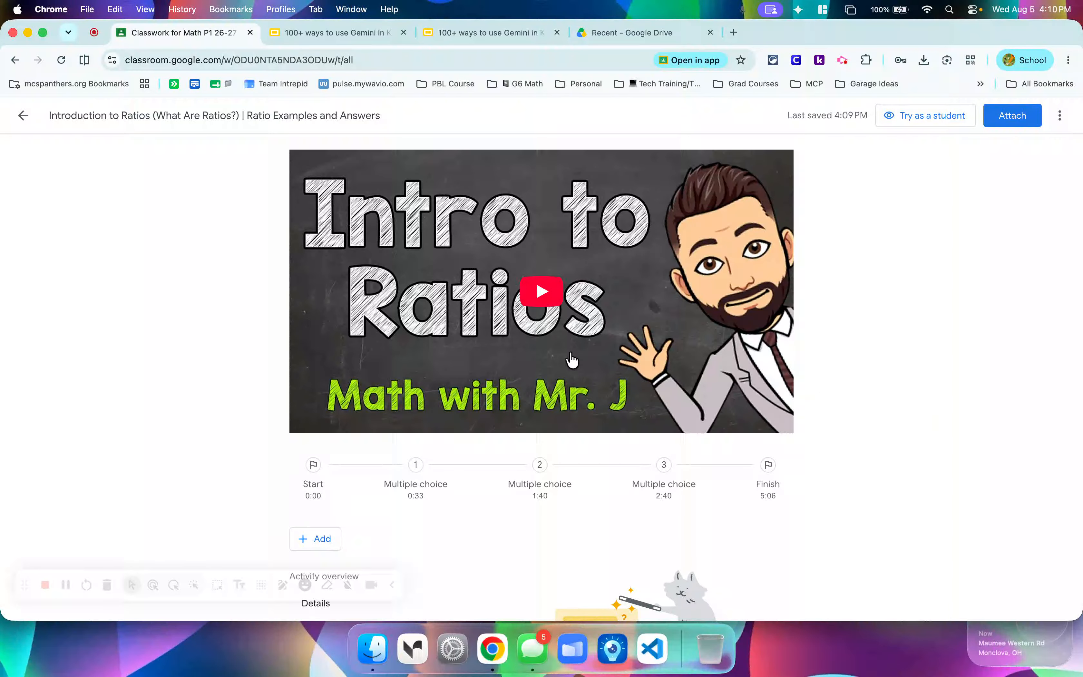
pyautogui.click(1031, 119)
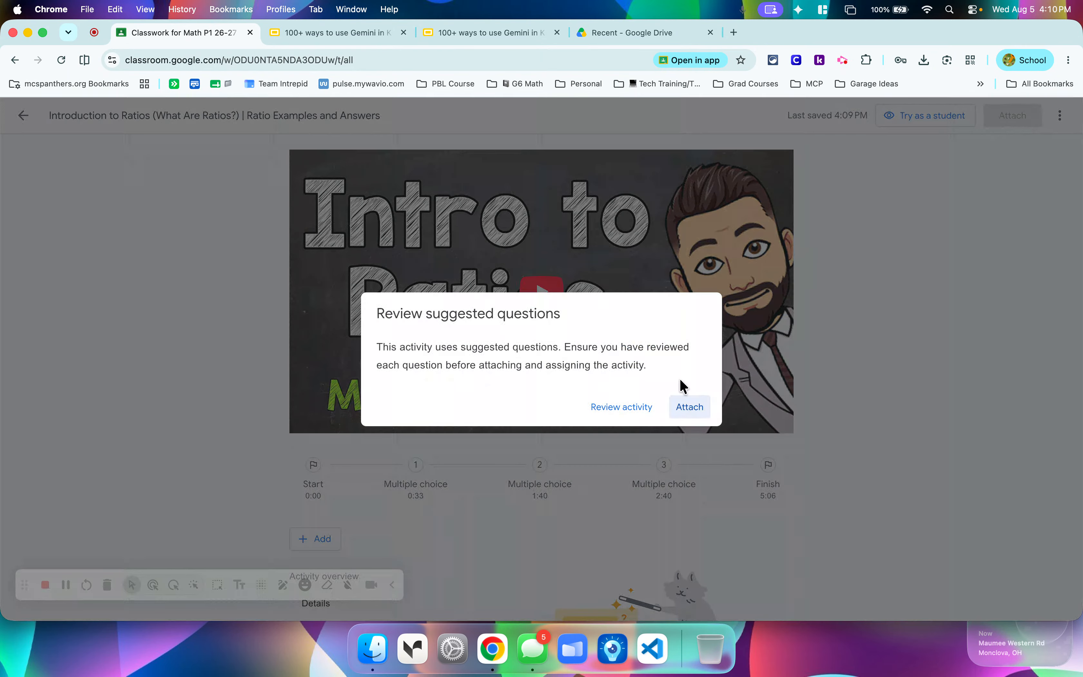
pyautogui.click(685, 409)
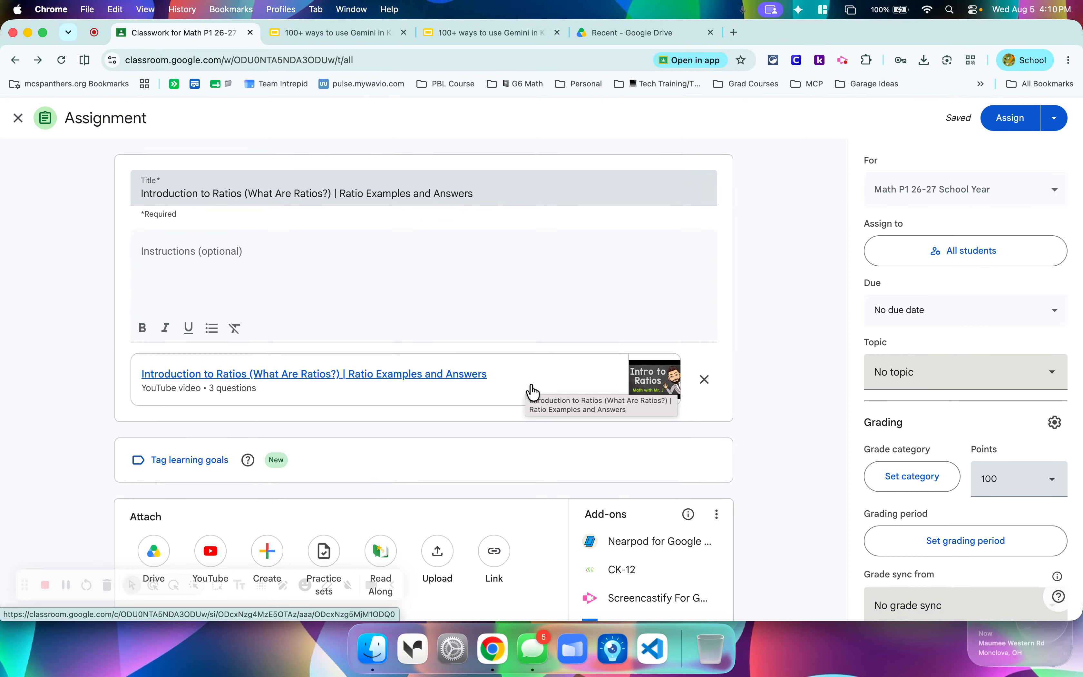
# Preview the attached video activity, play its opening briefly, and jump to the multiple-choice question at 0:33.
pyautogui.click(476, 379)
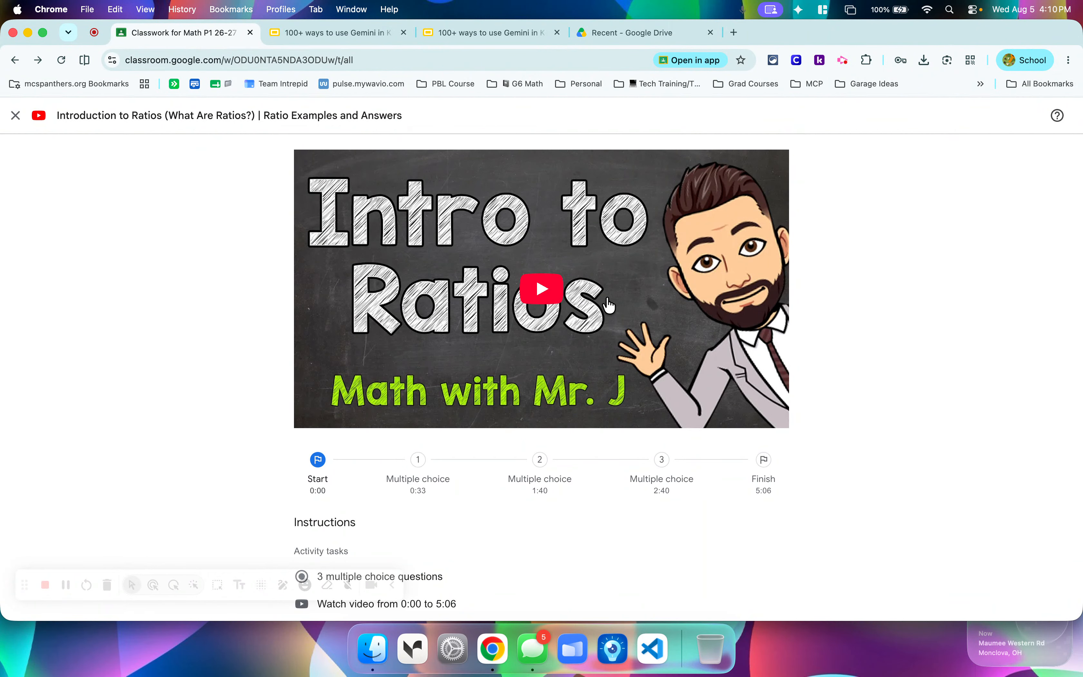
pyautogui.click(538, 293)
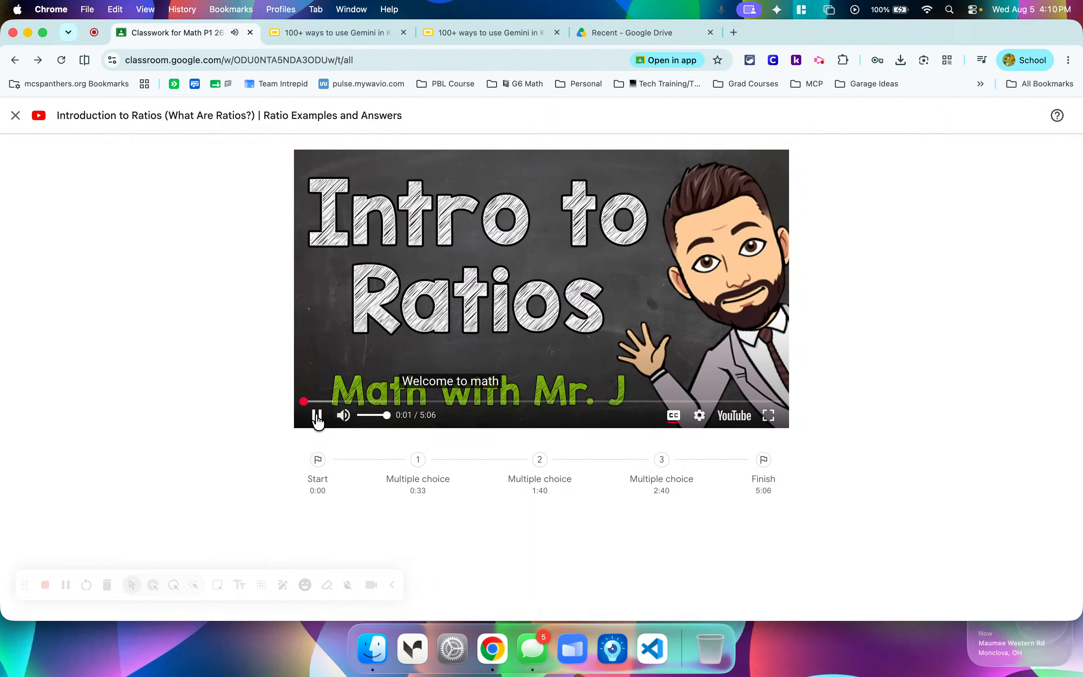
pyautogui.press('XF86AudioRaiseVolume')
pyautogui.click(318, 418)
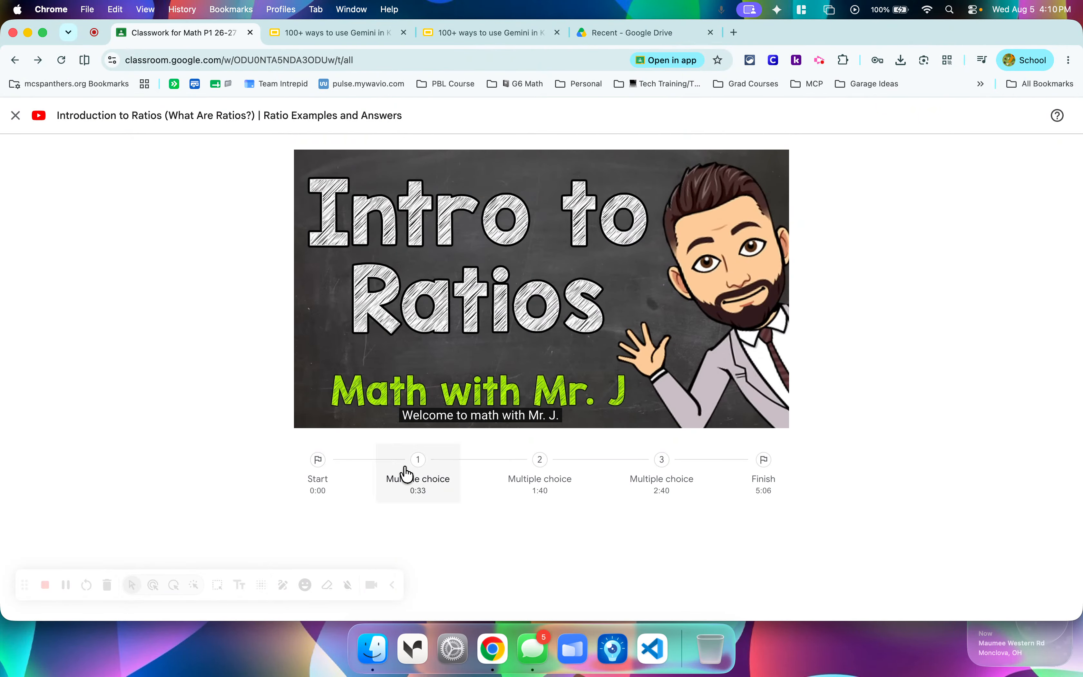
pyautogui.click(418, 495)
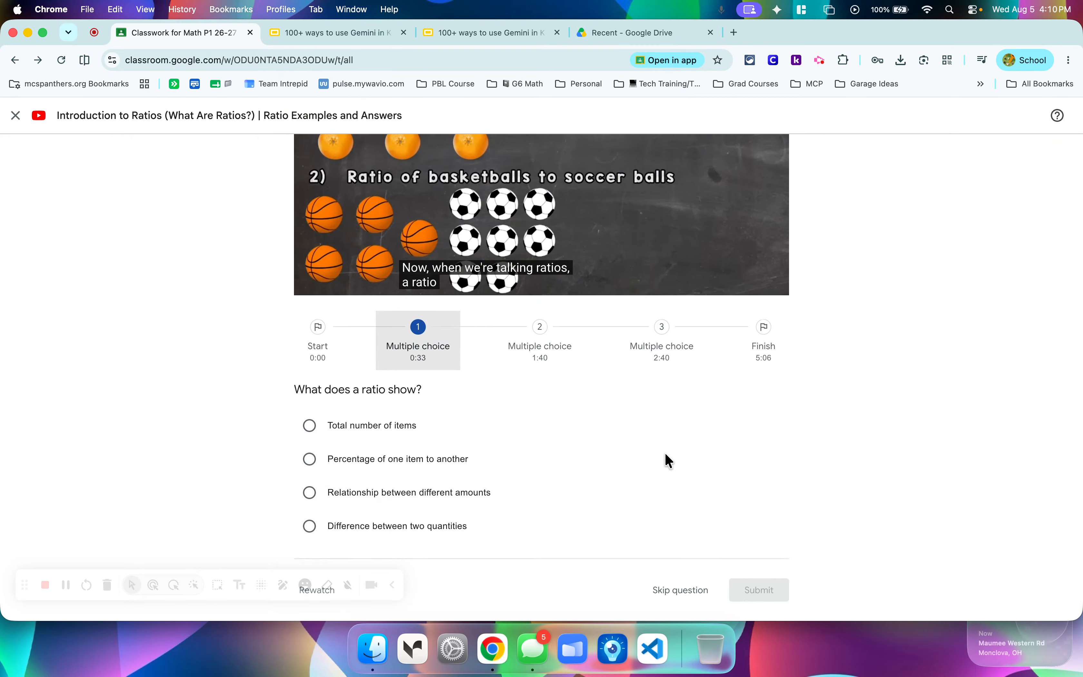
# Submit "Percentage of one item to another" as the answer to "What does a ratio show?".
pyautogui.click(310, 460)
pyautogui.click(755, 588)
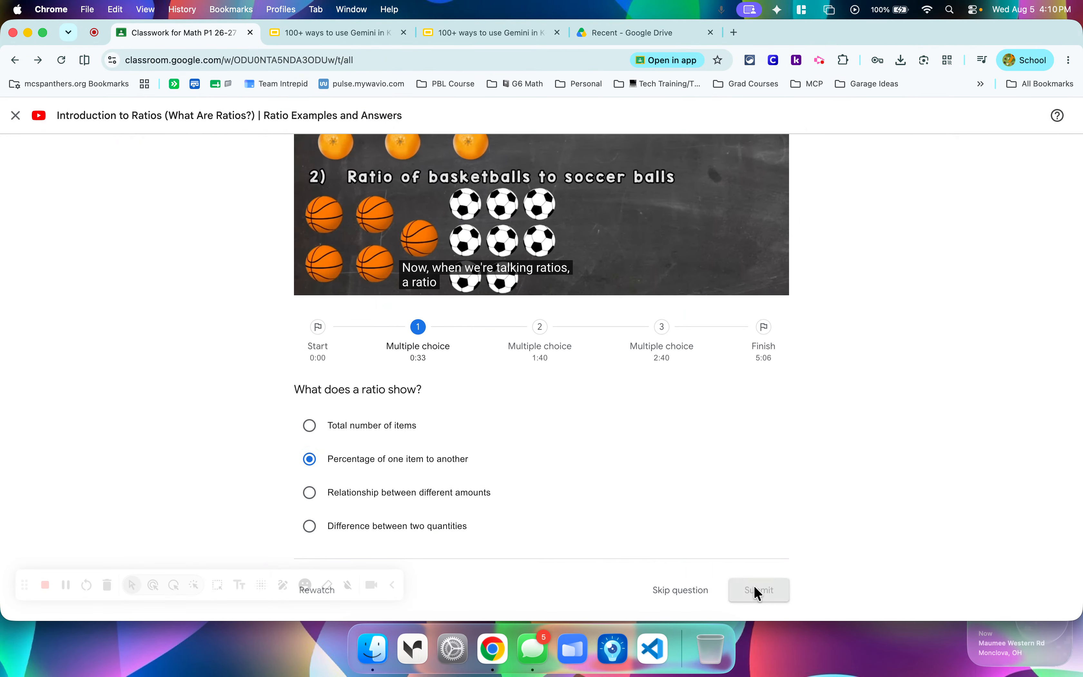
pyautogui.scroll(-1, 515, 475)
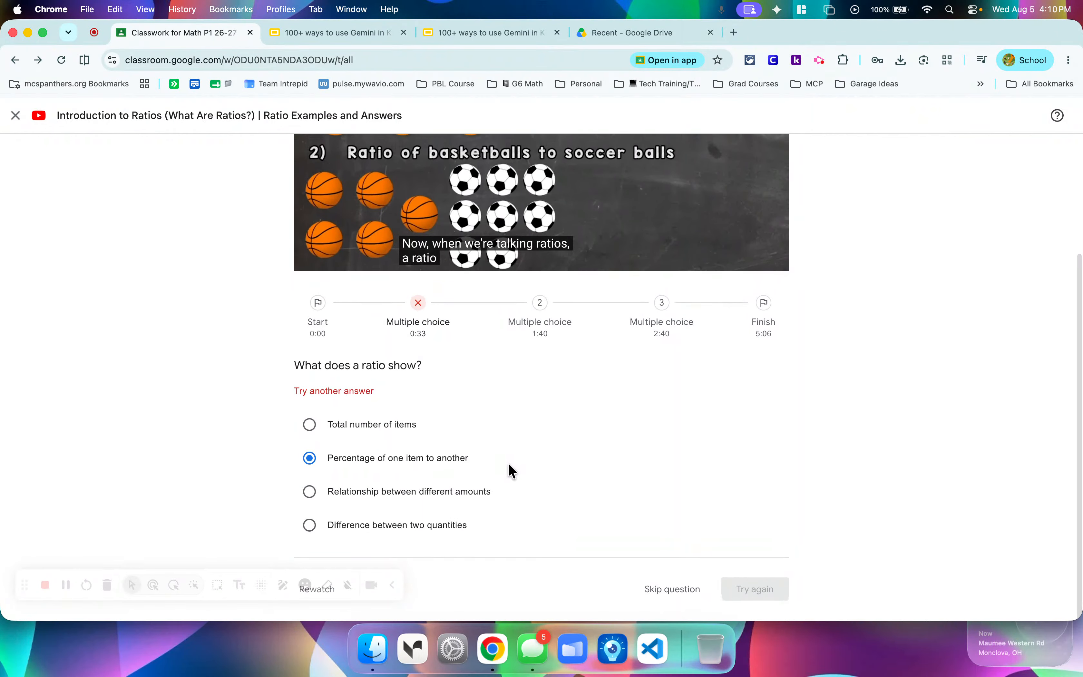
# Try "Difference between two quantities", "Percentage of one item to another" and "Total number of items" as answers to "What does a ratio show?".
pyautogui.click(310, 528)
pyautogui.scroll(1, 310, 533)
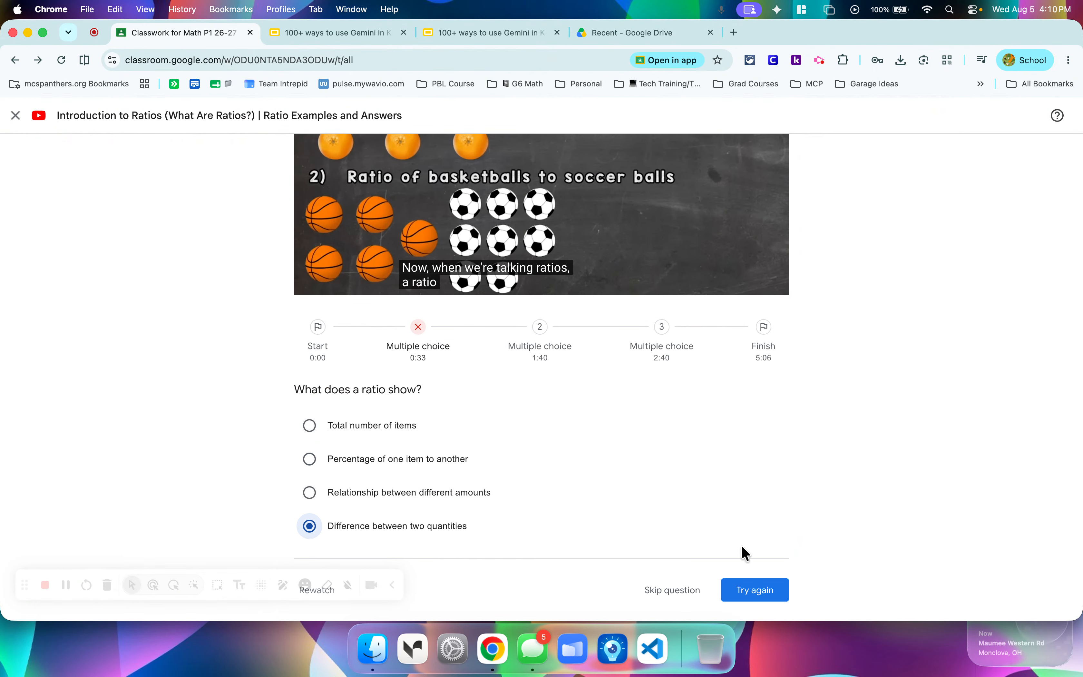
pyautogui.scroll(-1, 738, 493)
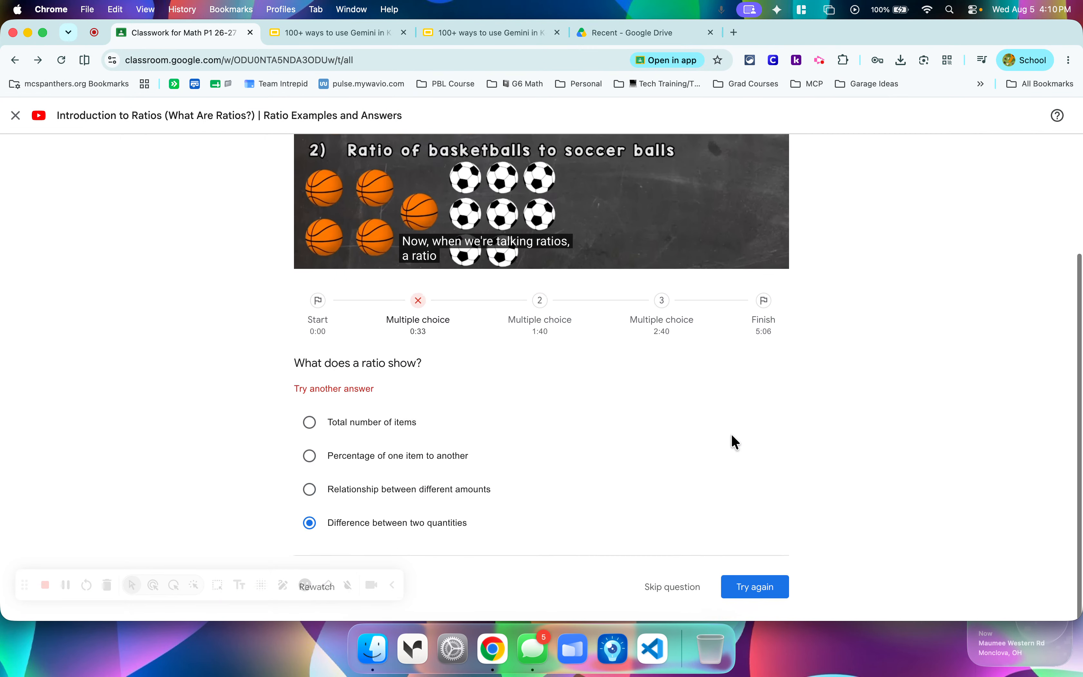
pyautogui.click(313, 462)
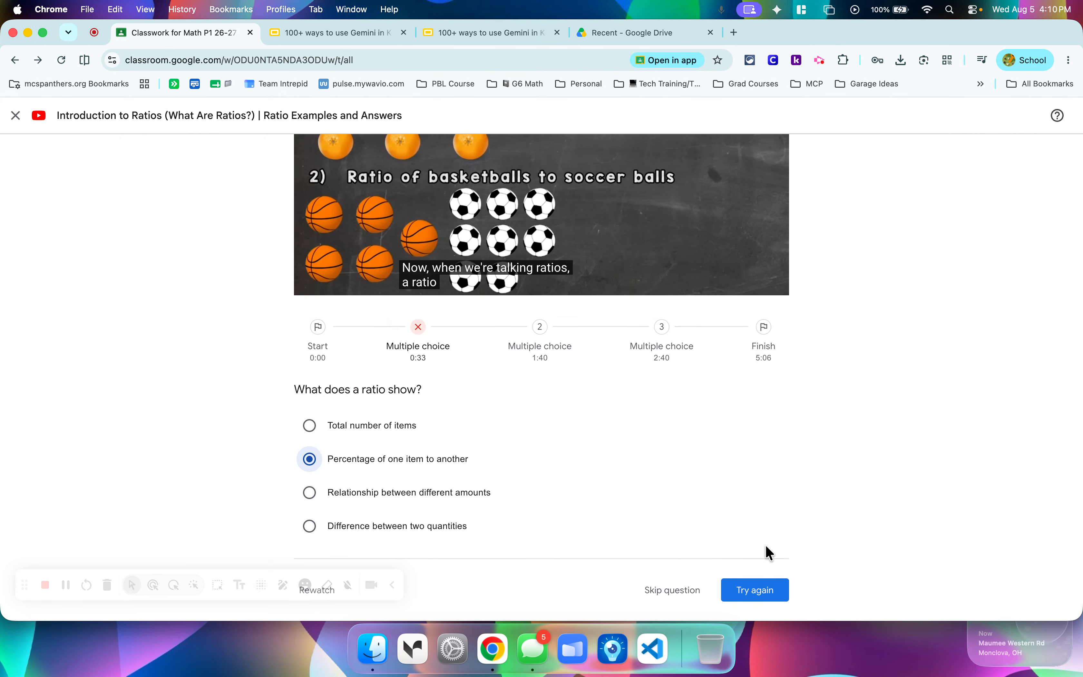
pyautogui.click(763, 593)
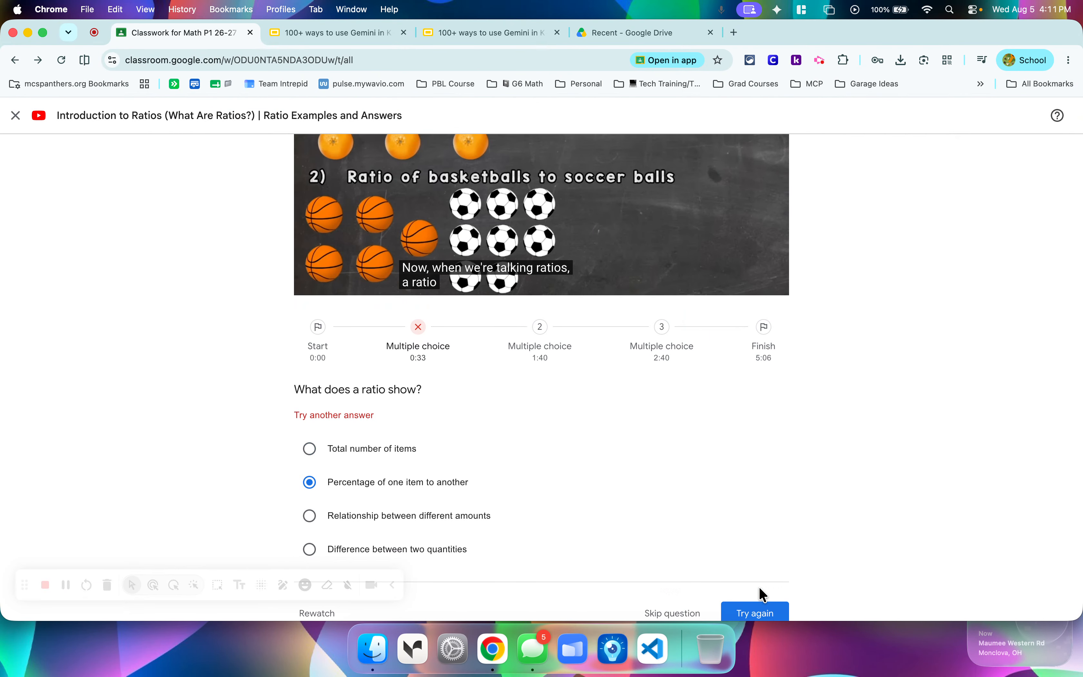
pyautogui.click(310, 449)
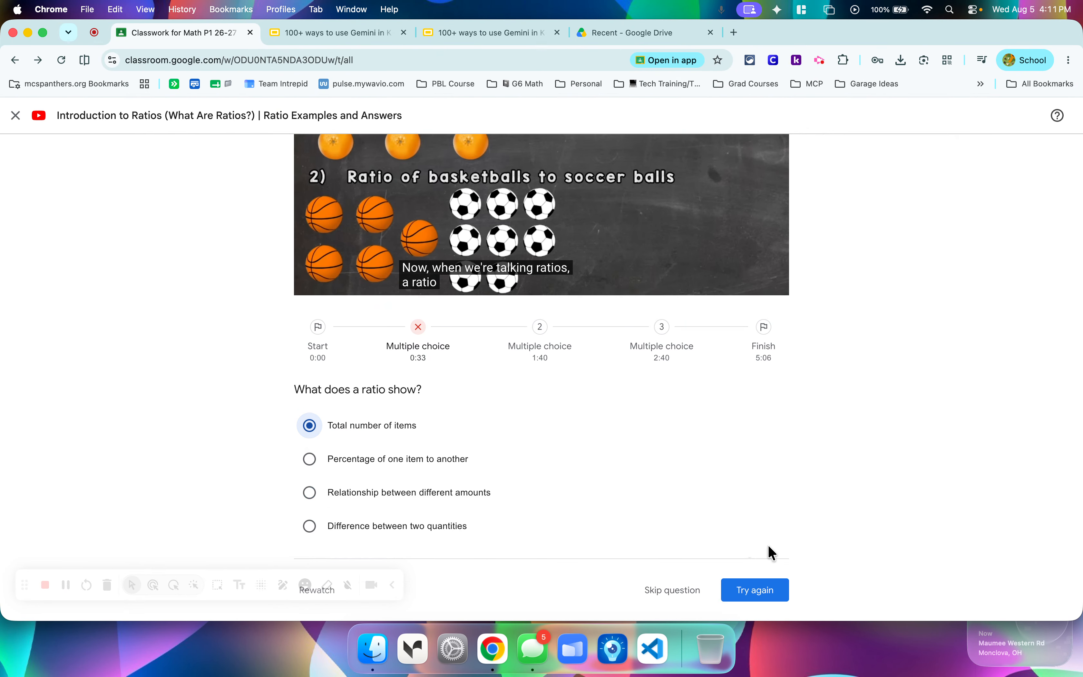
pyautogui.click(788, 596)
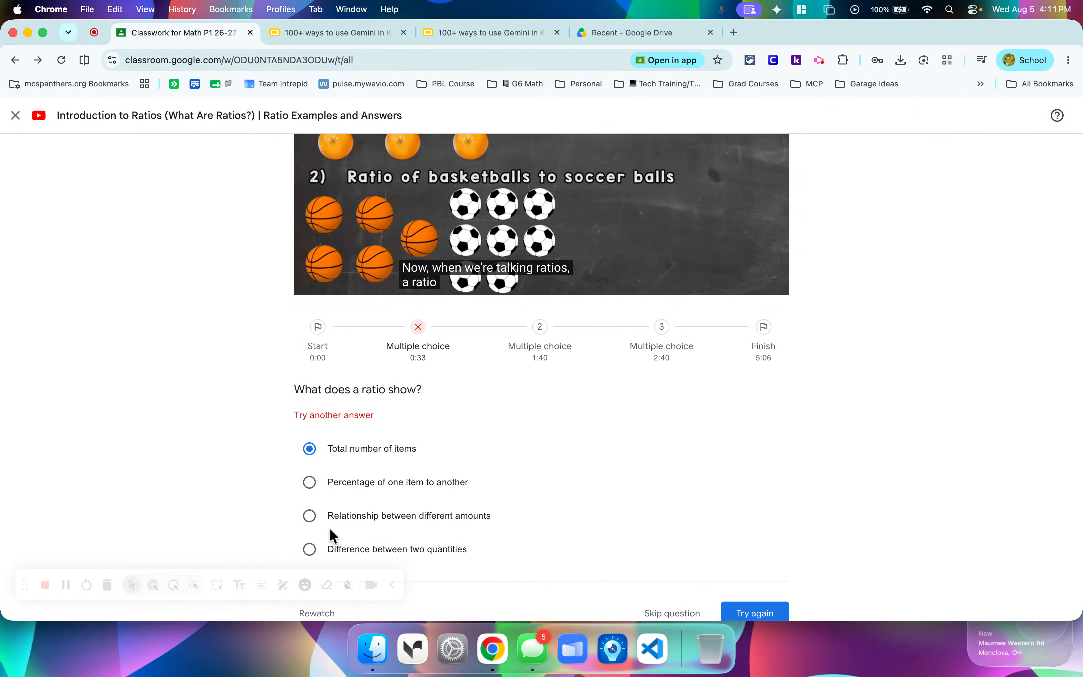
# Submit "Relationship between different amounts" as the answer and continue the video activity.
pyautogui.click(310, 517)
pyautogui.click(756, 592)
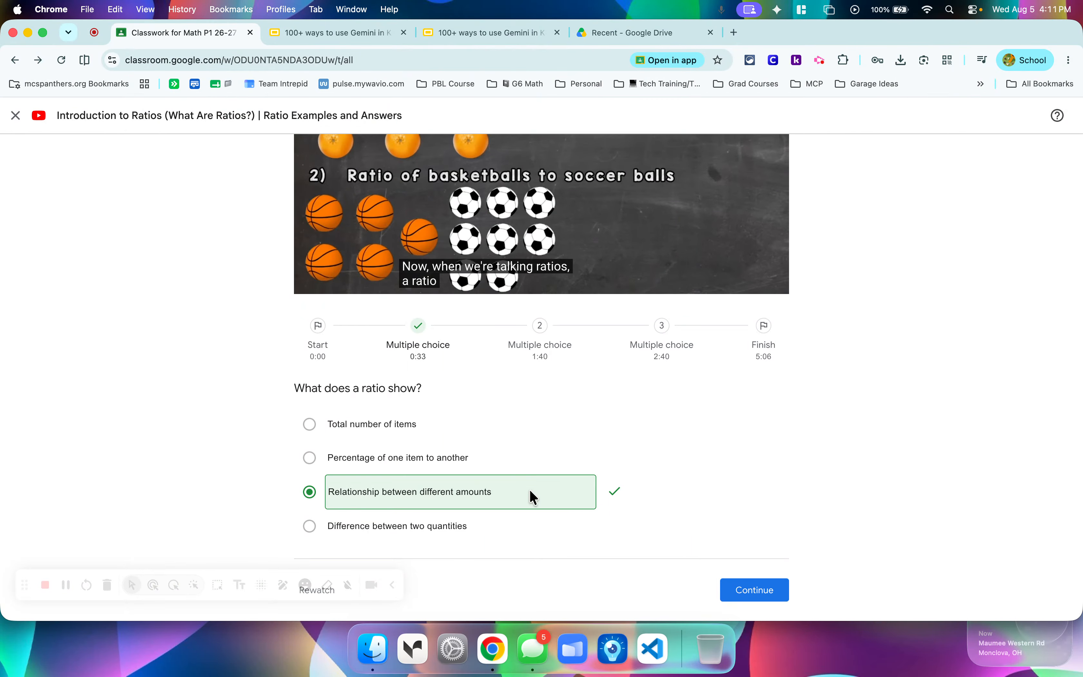
pyautogui.click(729, 599)
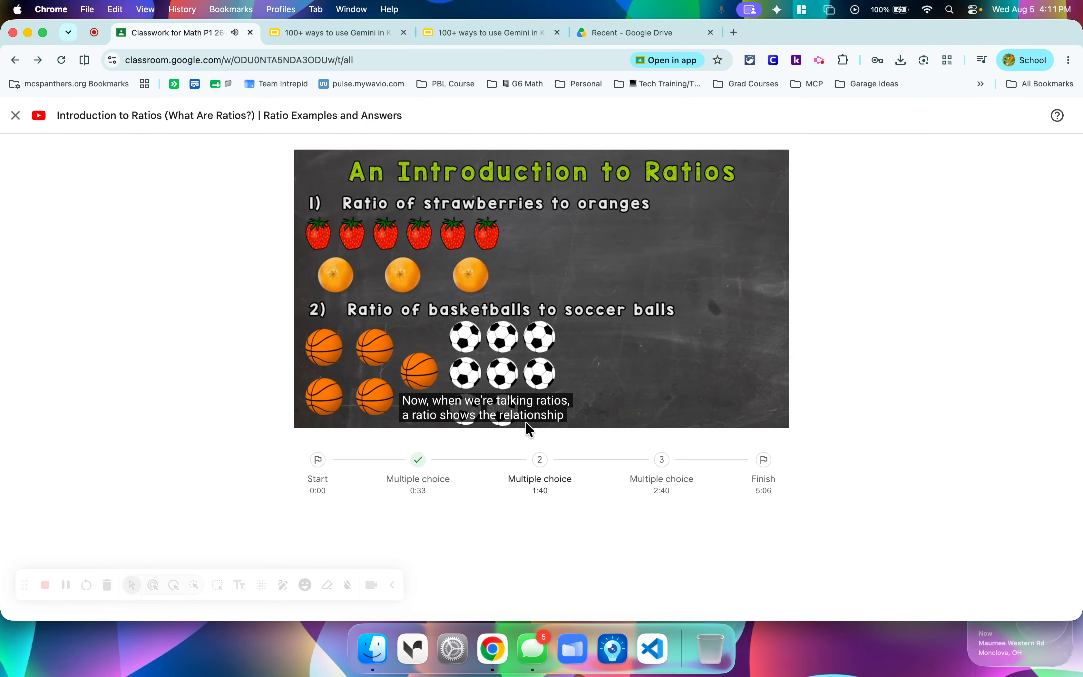
# Pause the ratios video and examine its playback speed options without changing the speed.
pyautogui.moveTo(380, 379)
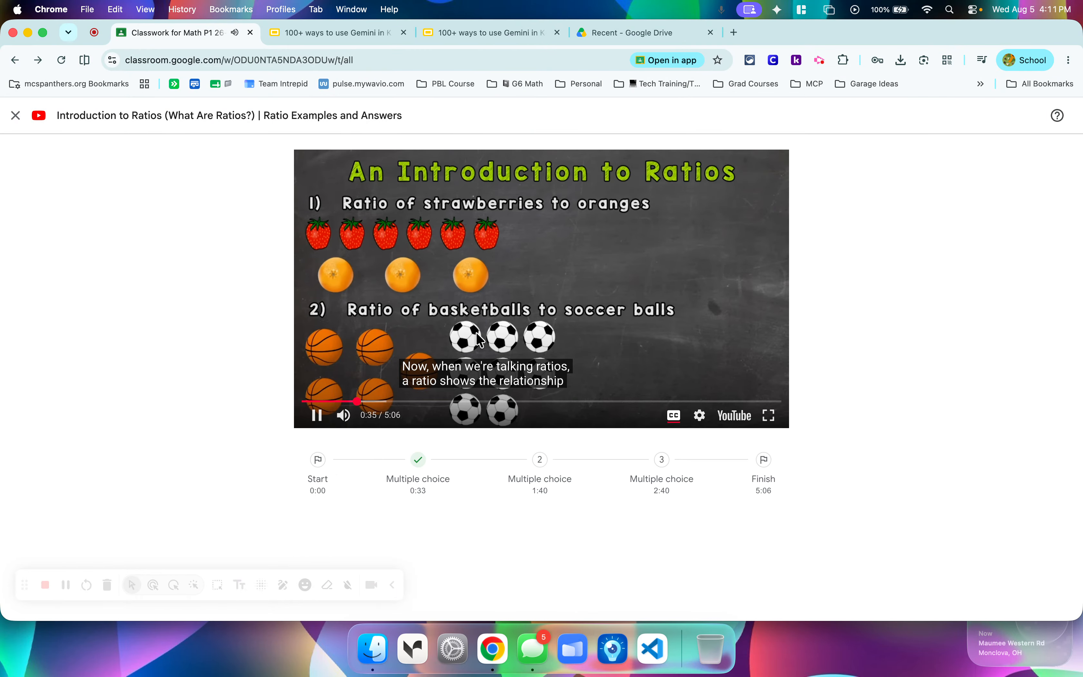
pyautogui.click(316, 416)
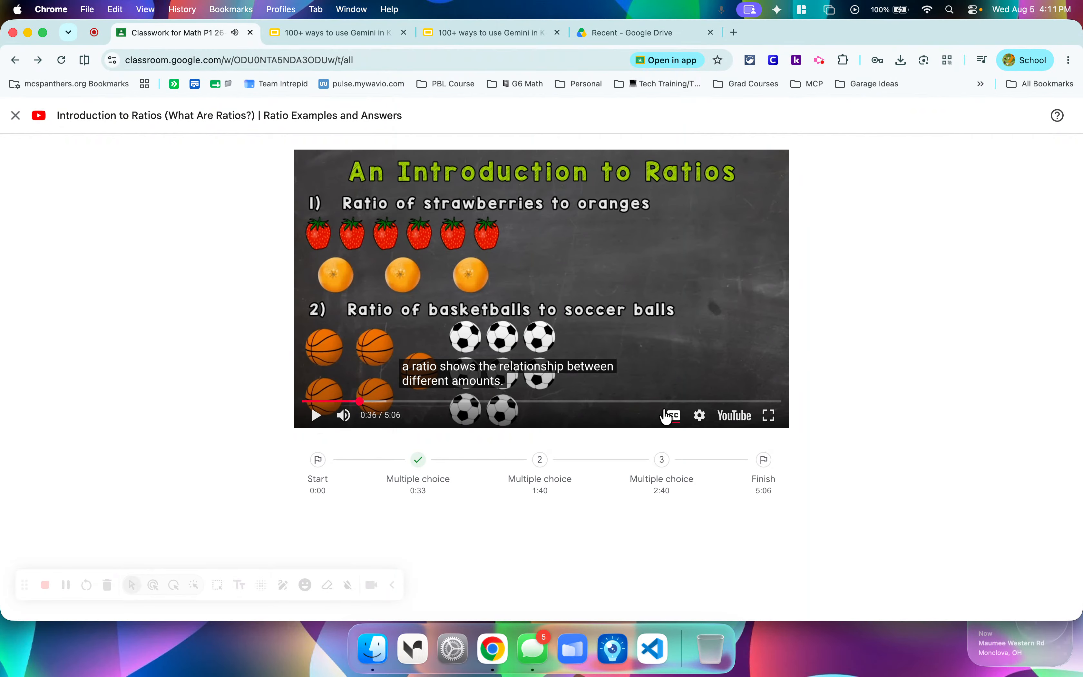
pyautogui.click(701, 417)
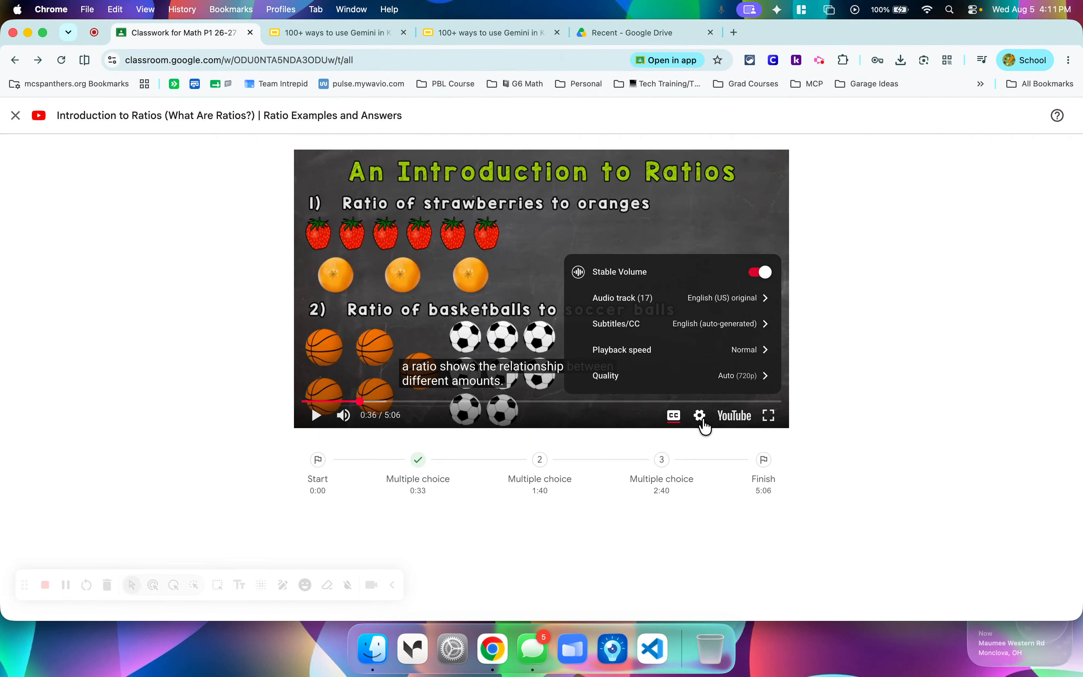
pyautogui.click(726, 351)
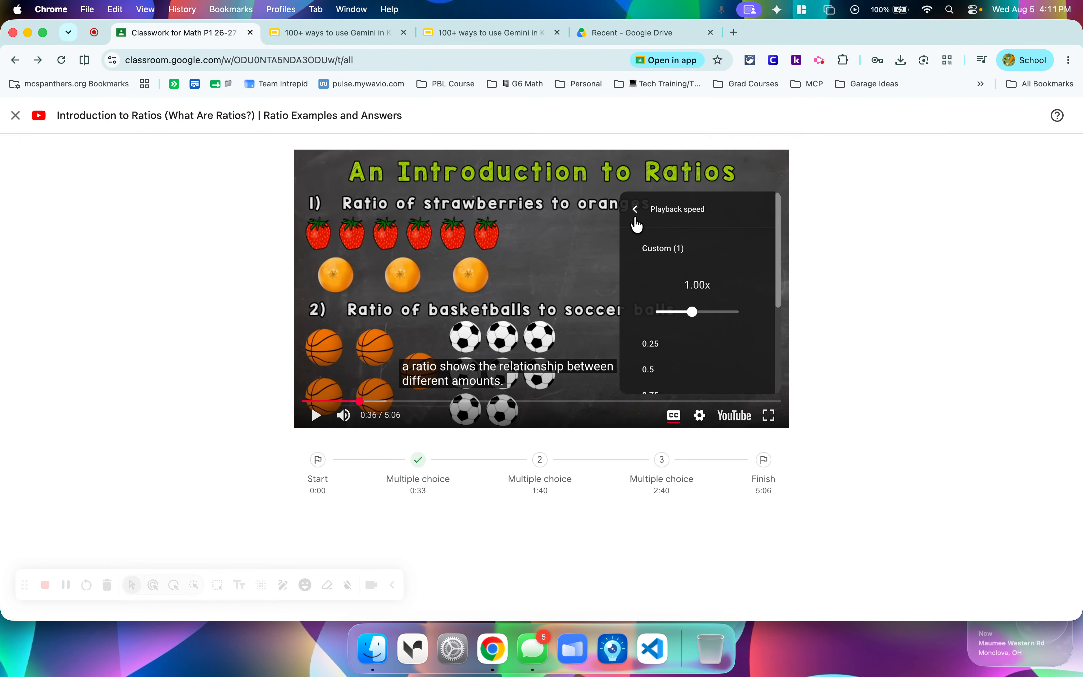
pyautogui.click(636, 219)
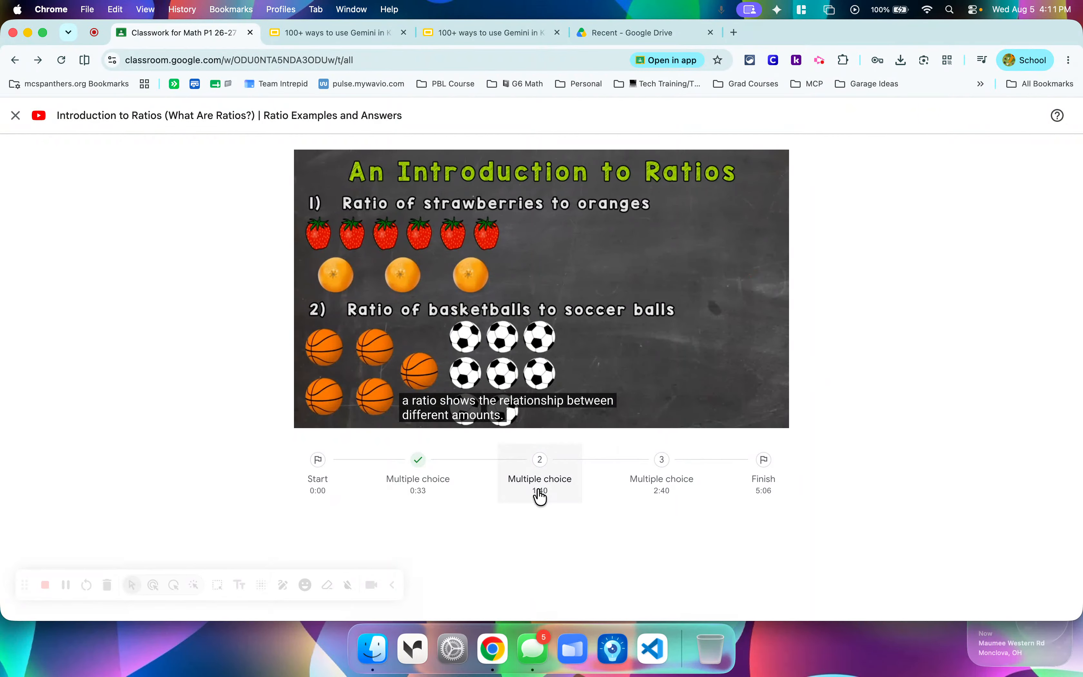
# Jump to the activity's finish and view its summary, return to the skipped question at 1:40, and close the preview.
pyautogui.click(759, 472)
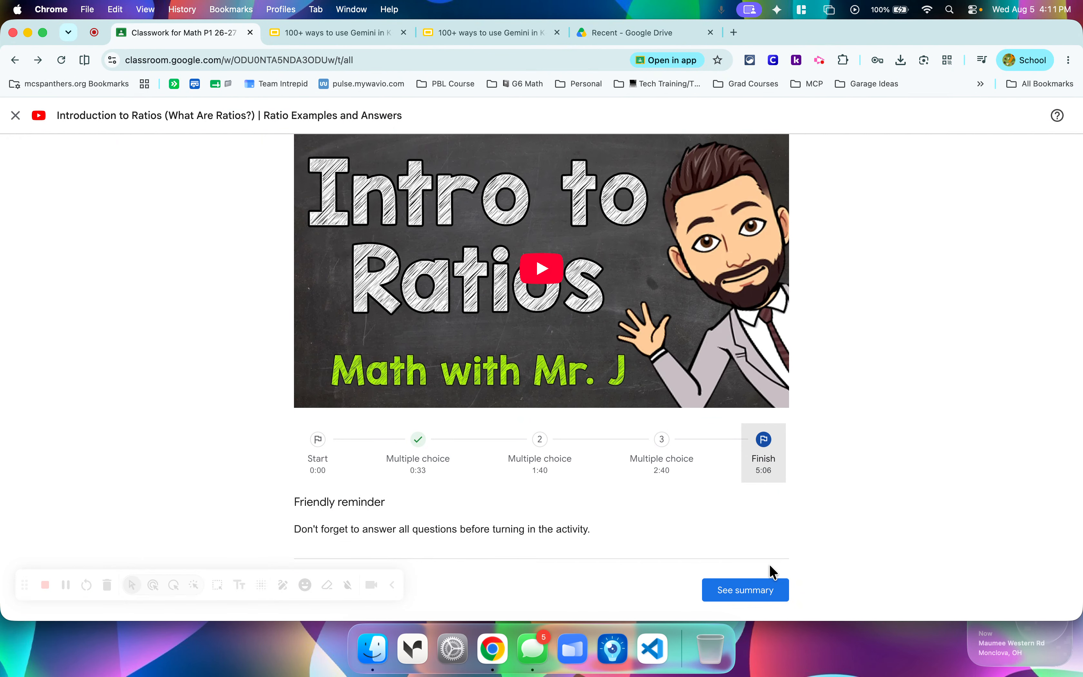
pyautogui.click(744, 591)
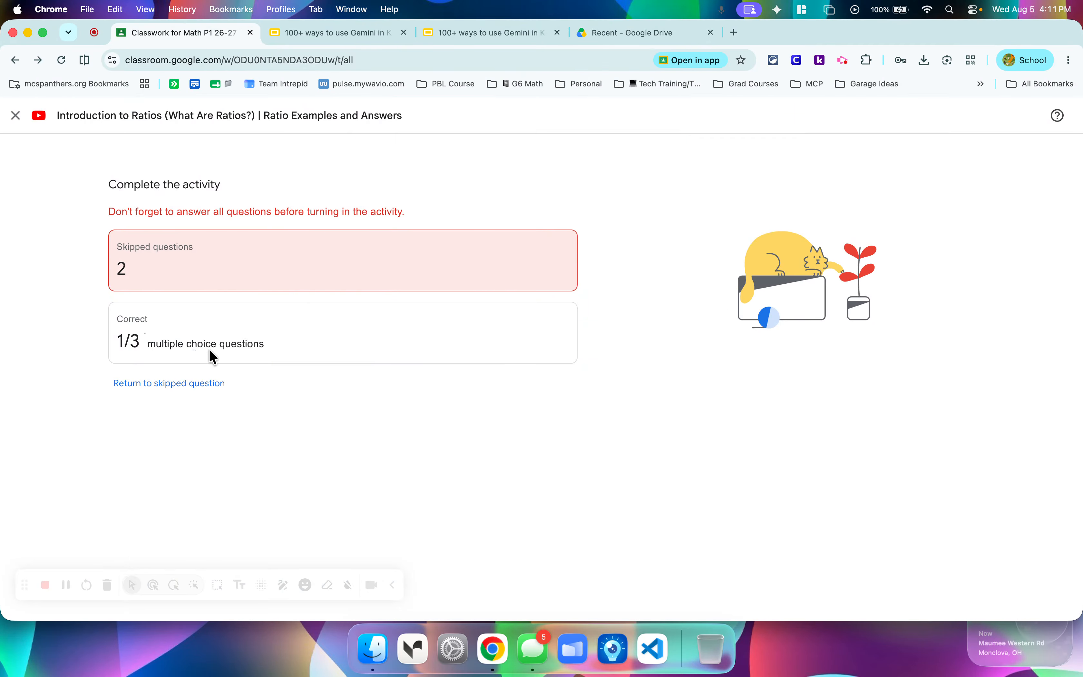
pyautogui.click(185, 384)
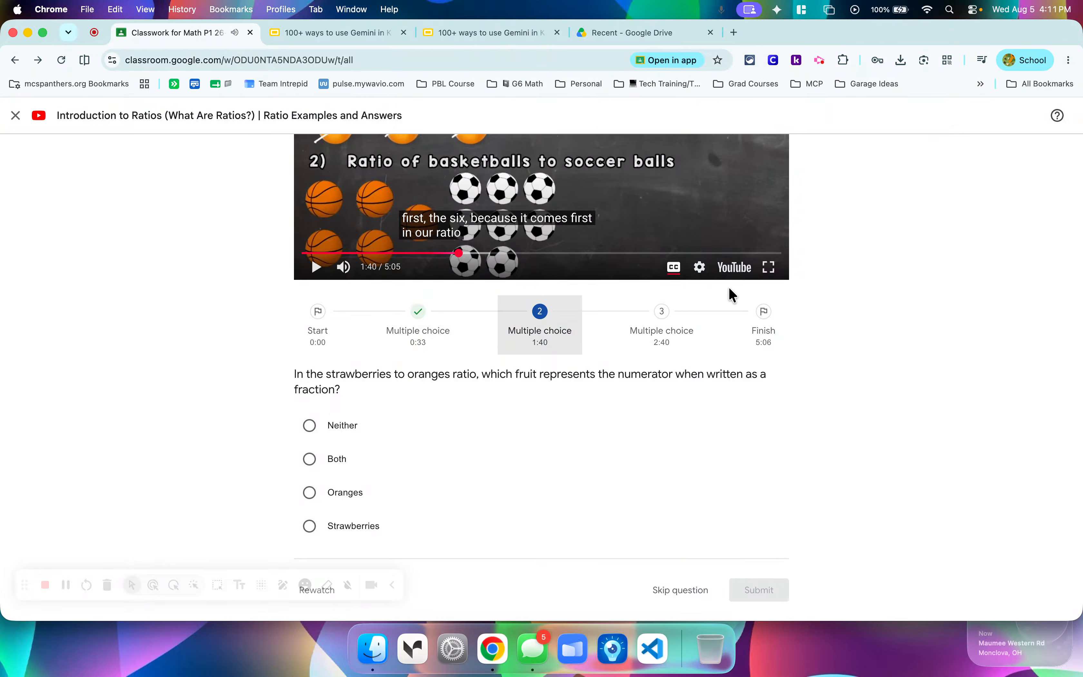
pyautogui.click(16, 116)
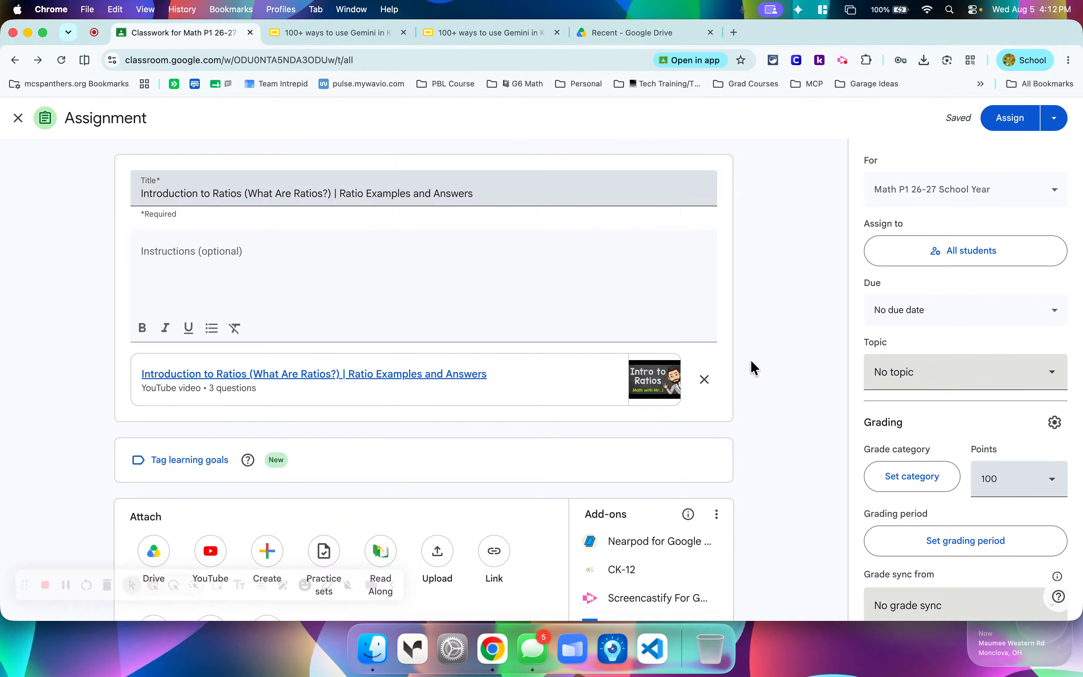
# Remove the video attachment from the assignment and delete the assignment's draft from the Math P1 classwork.
pyautogui.click(718, 389)
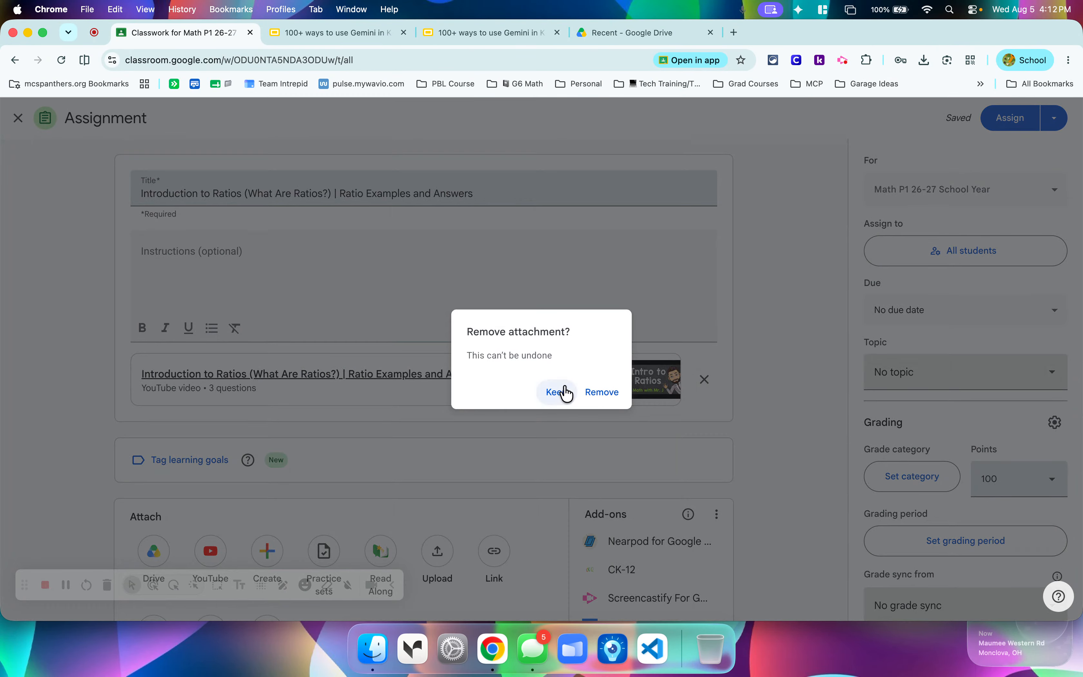
pyautogui.click(604, 394)
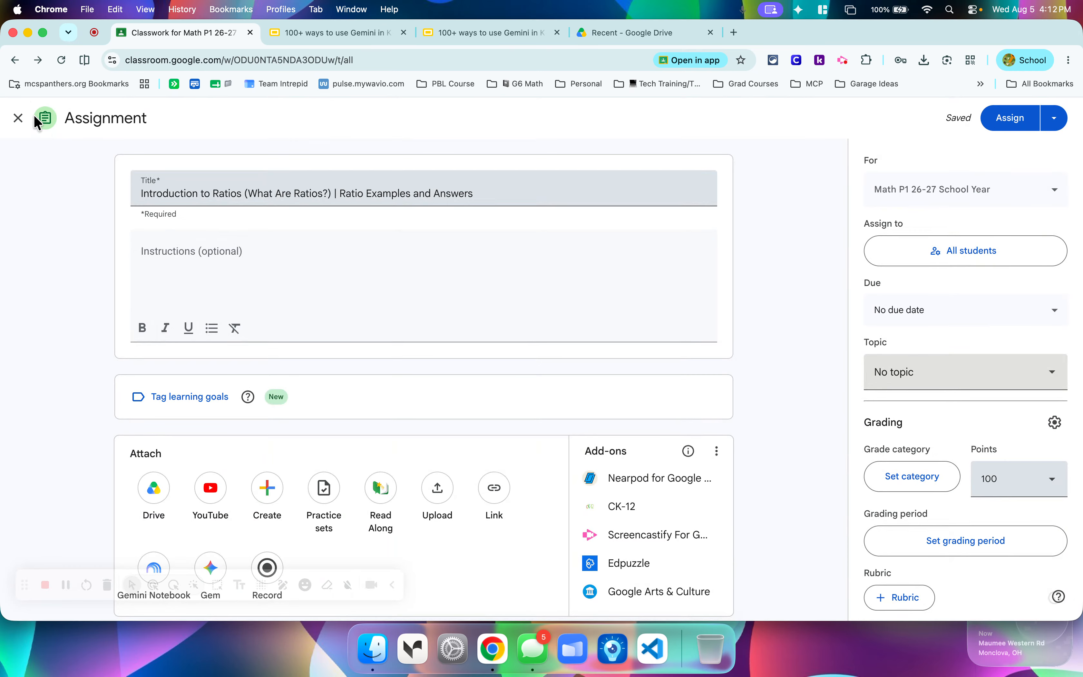
pyautogui.click(18, 118)
pyautogui.click(849, 344)
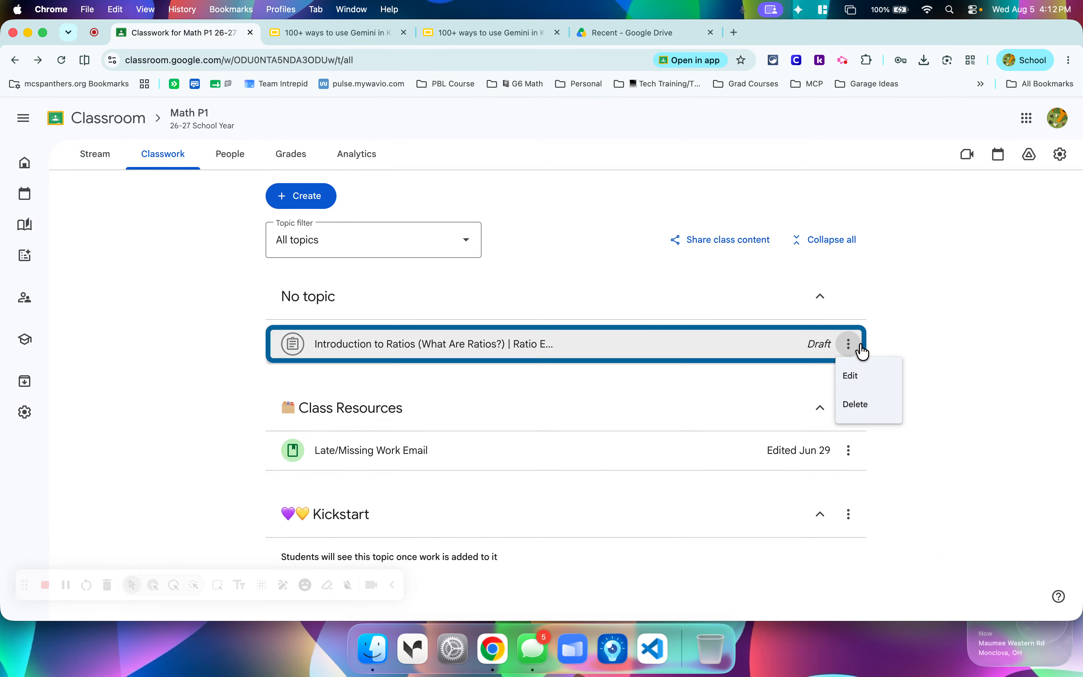
pyautogui.click(856, 404)
pyautogui.click(614, 386)
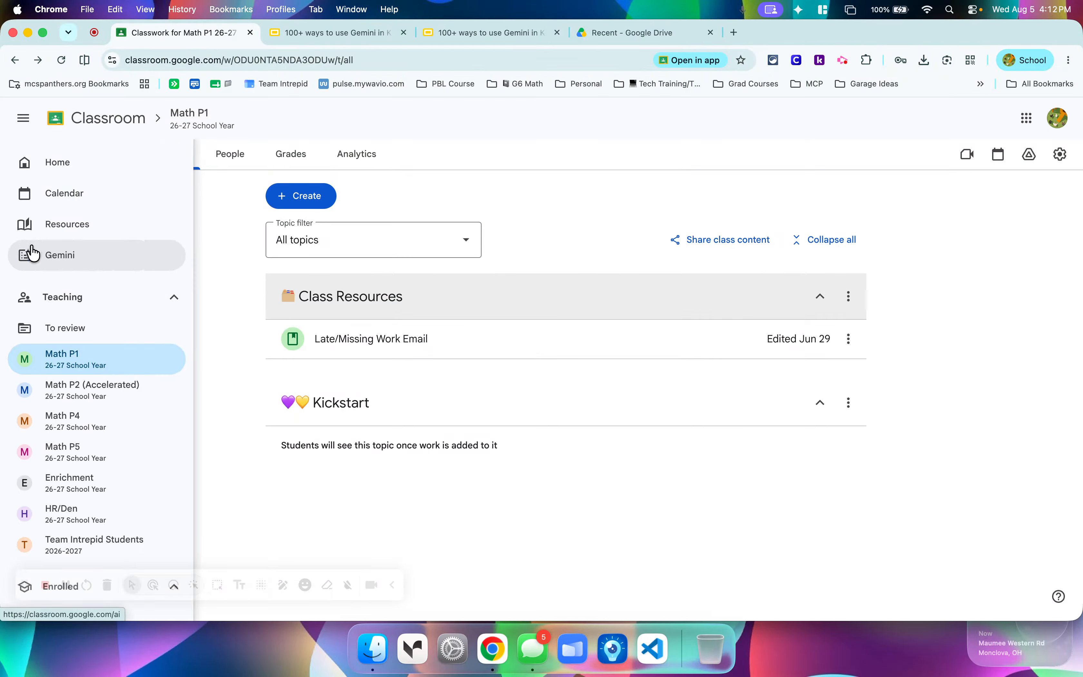
# Open Classroom's Gemini tools for educators and look through the available content creation tools and prompts.
pyautogui.click(27, 258)
pyautogui.moveTo(28, 260)
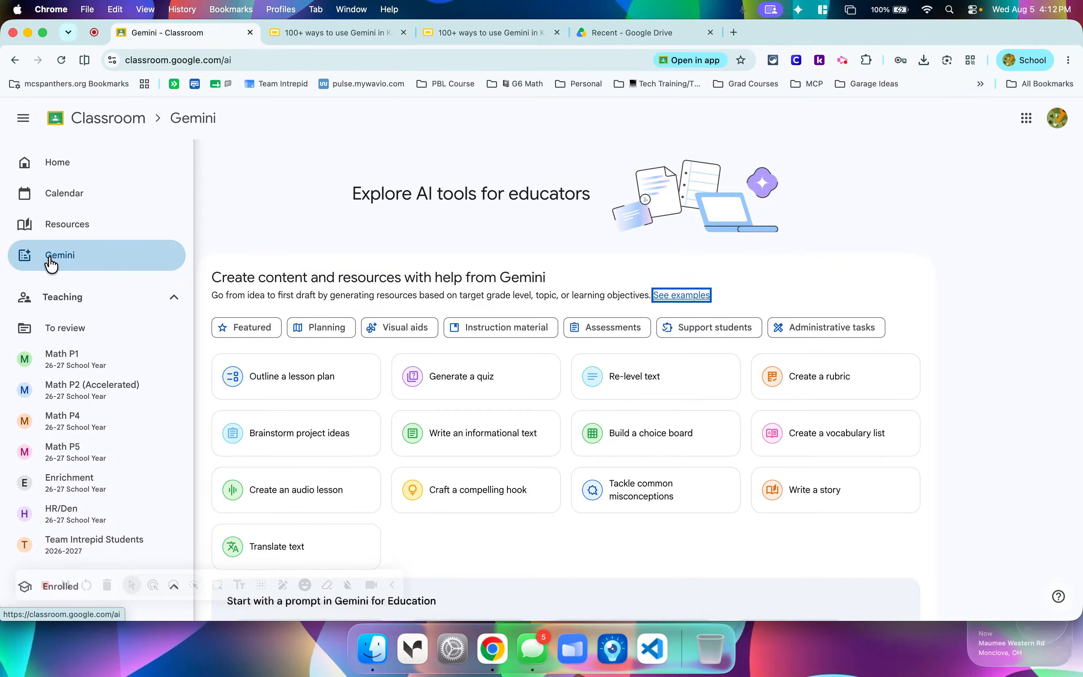
pyautogui.click(962, 253)
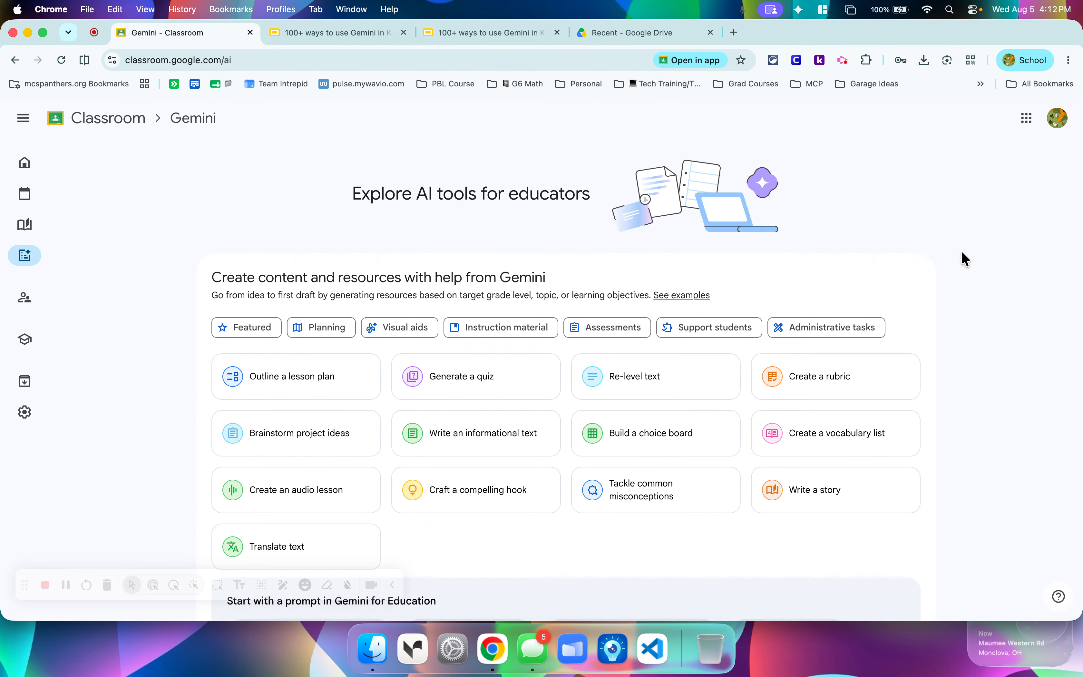
pyautogui.scroll(-3, 963, 252)
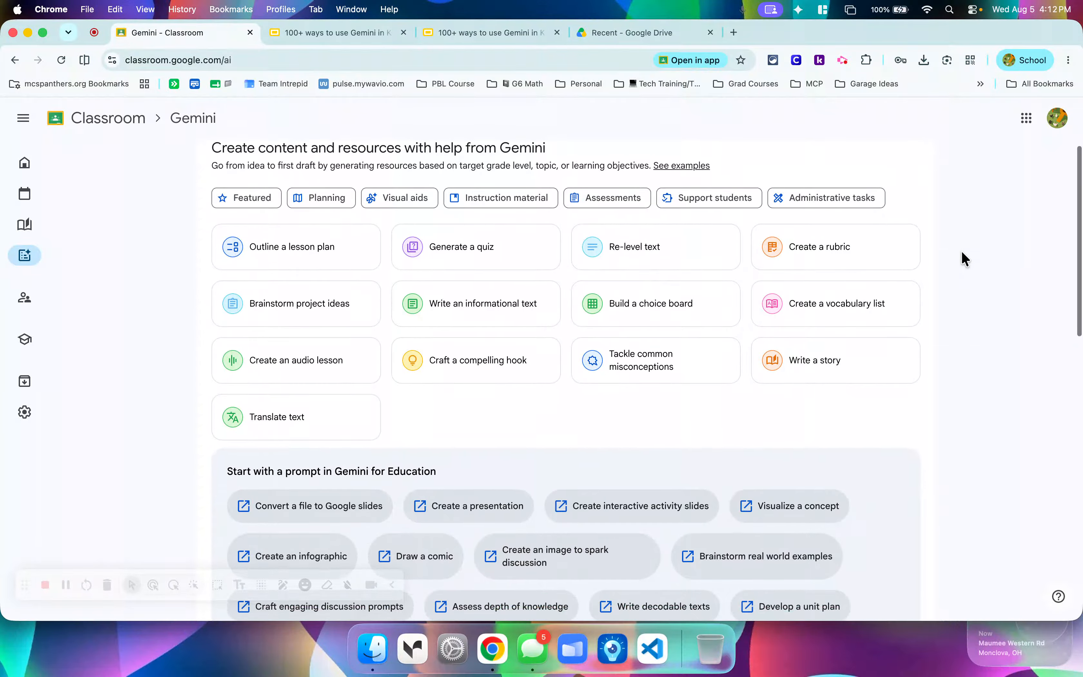
pyautogui.scroll(1, 961, 251)
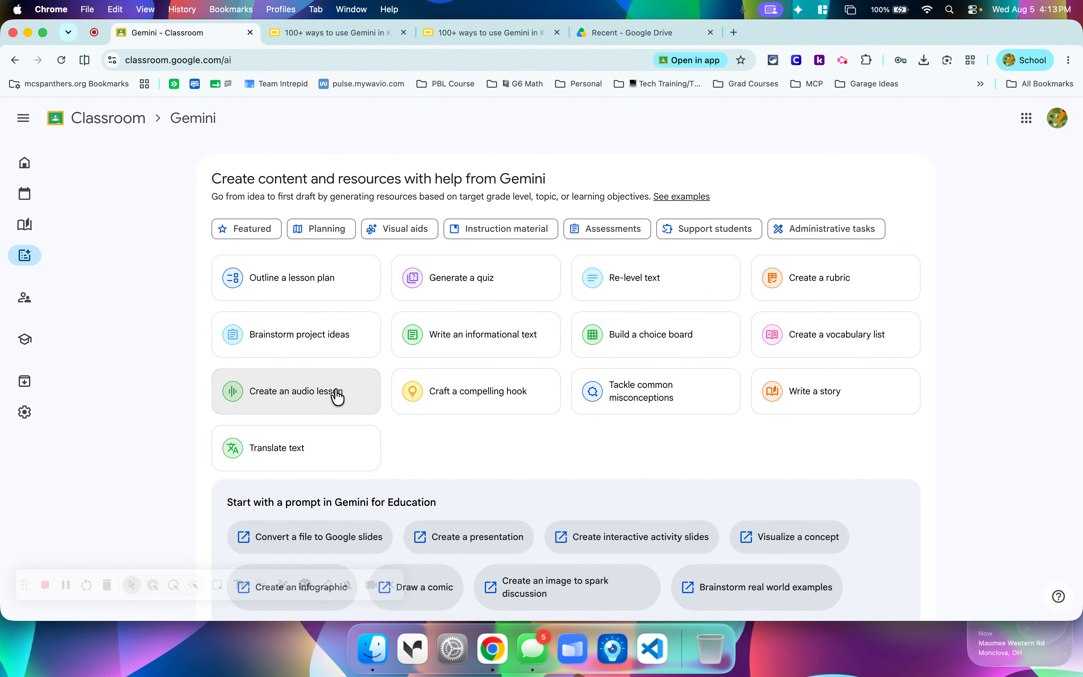
# Start an audio lesson for grade 6 on the topic "Introduction to Ratios" and generate its learning objectives.
pyautogui.click(343, 404)
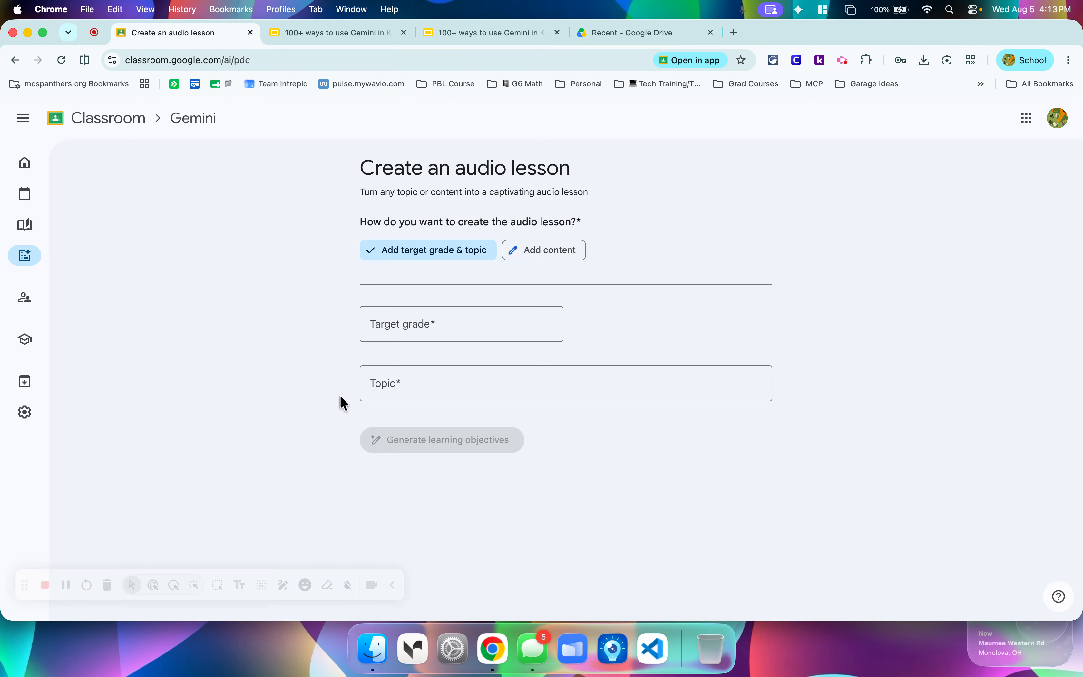
pyautogui.click(453, 323)
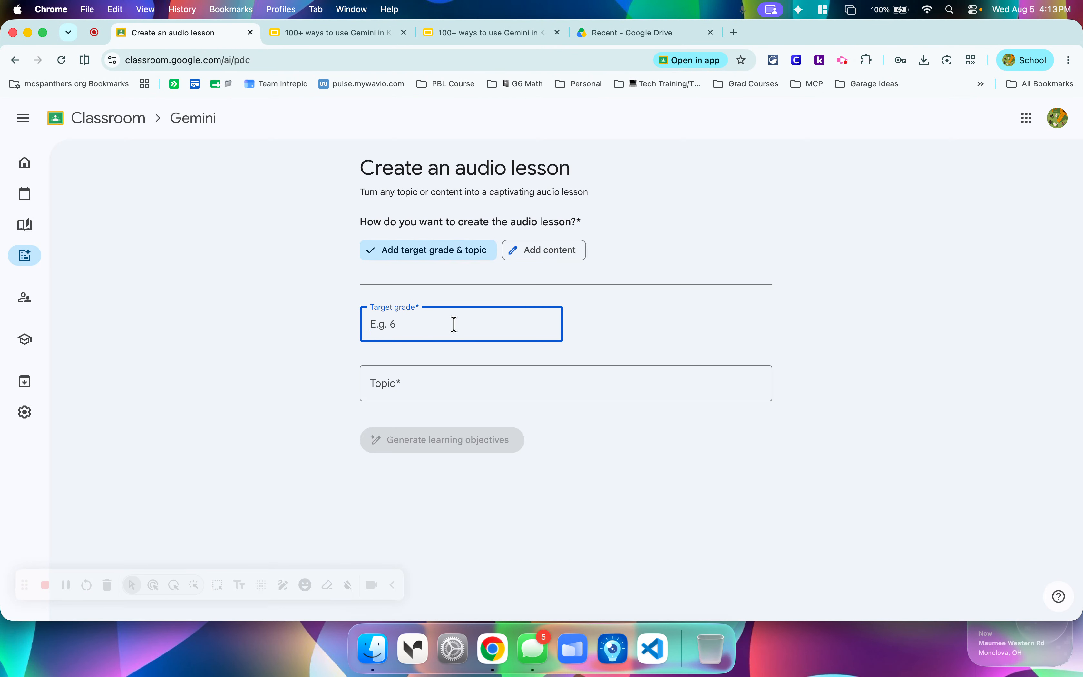
pyautogui.write('6')
pyautogui.click(427, 381)
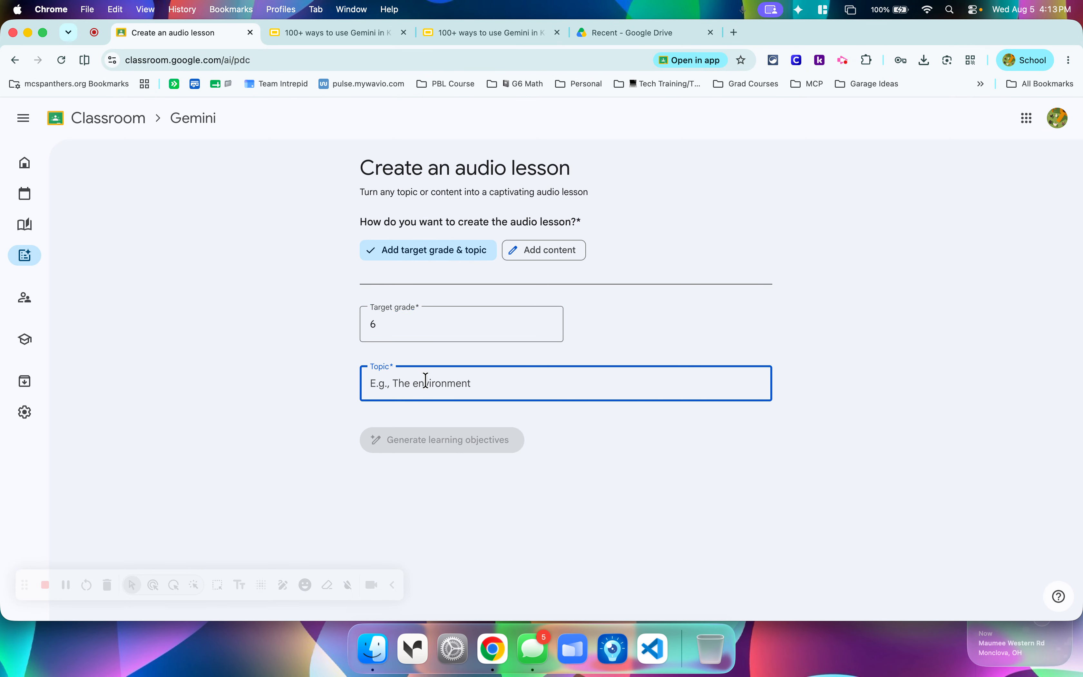
pyautogui.write('Introduction to Ratios')
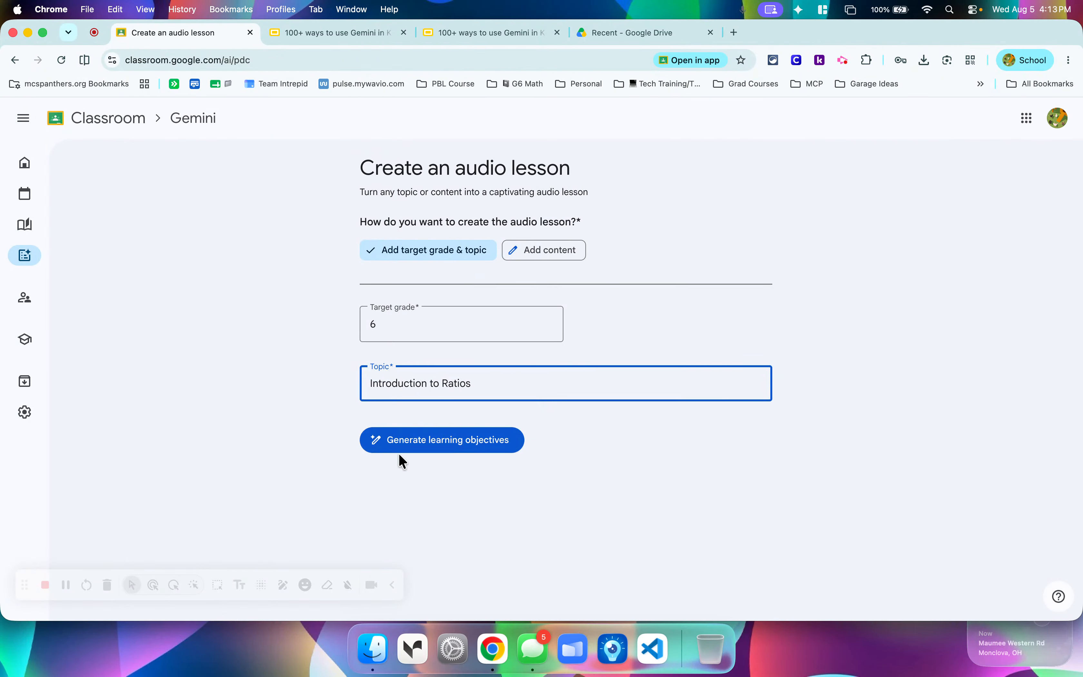
pyautogui.click(428, 443)
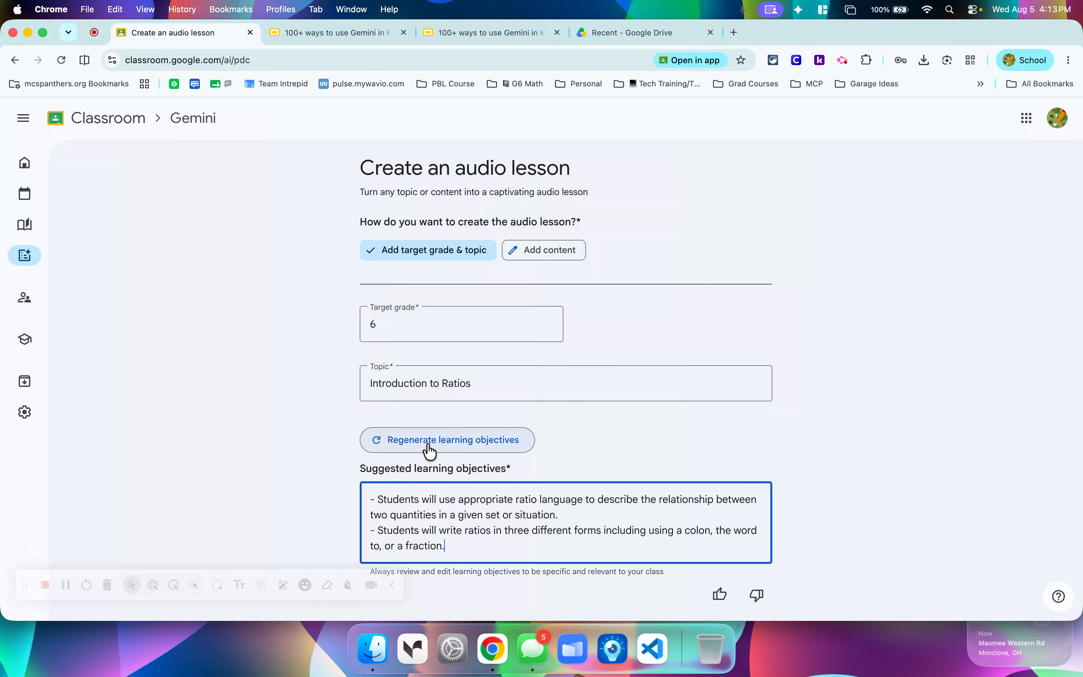
# Review the audio lesson's avatar and voice options and play the teacher's Voice 1 sample at a higher volume.
pyautogui.scroll(-7, 872, 397)
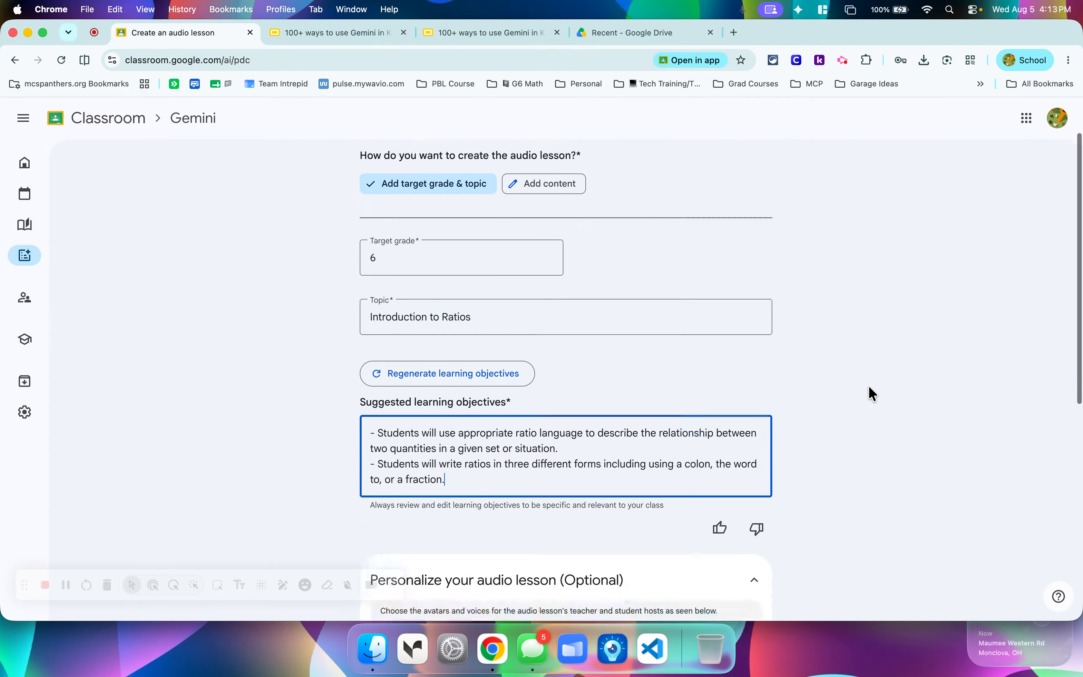
pyautogui.scroll(-3, 869, 387)
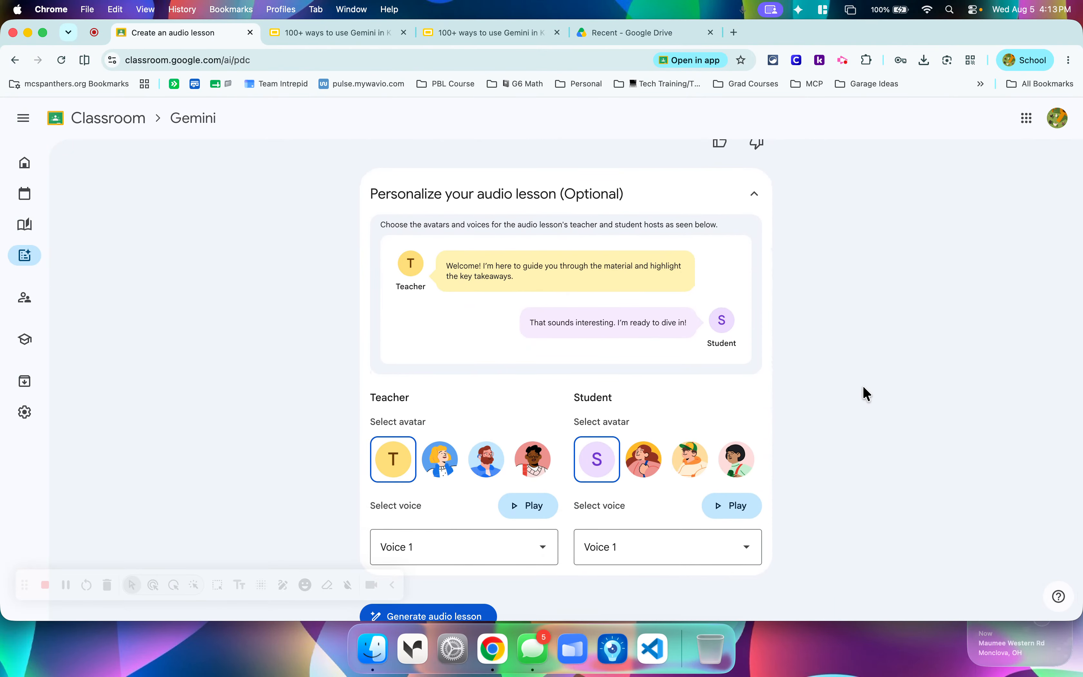
pyautogui.scroll(-1, 476, 334)
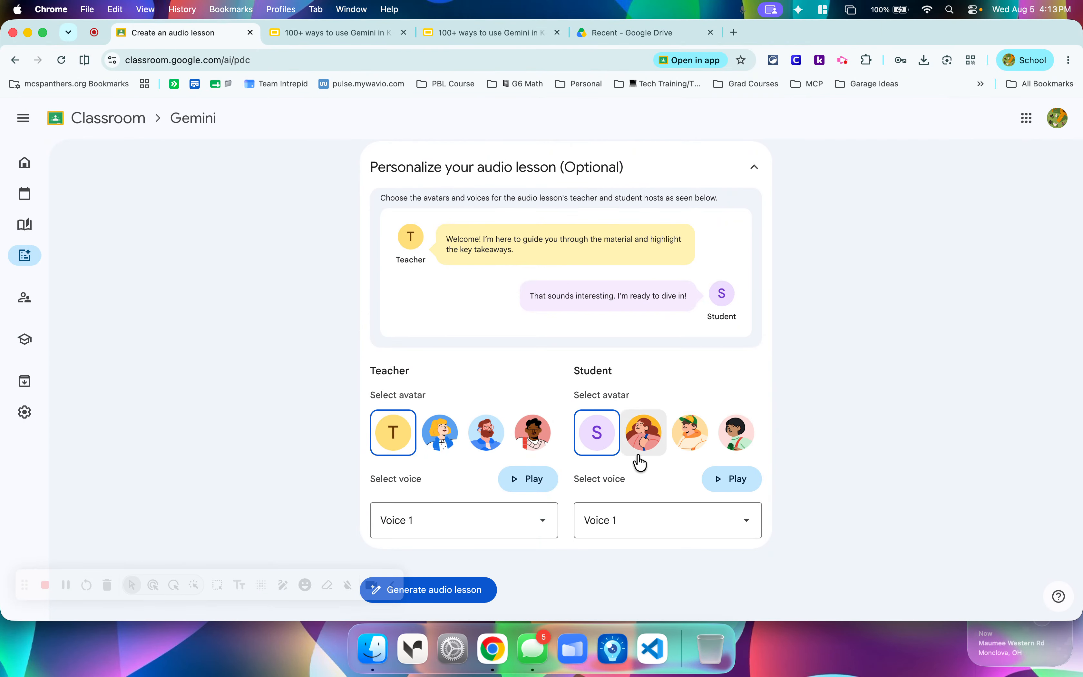
pyautogui.click(515, 489)
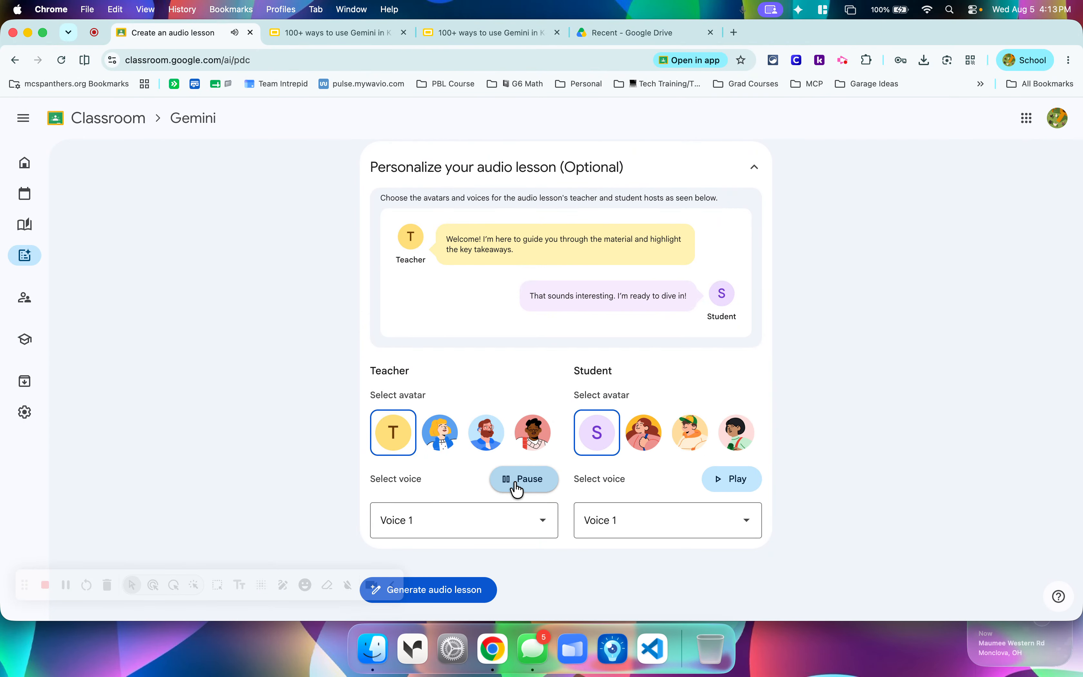
pyautogui.press('XF86AudioRaiseVolume')
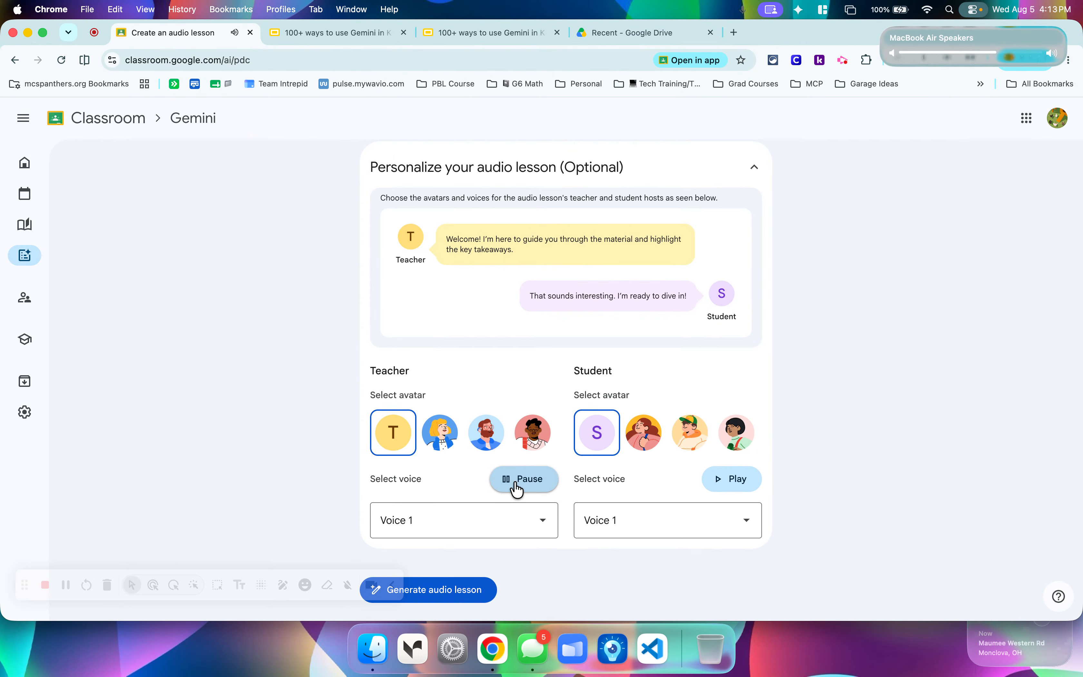
# Choose the blonde teacher avatar and the green-capped student avatar, and play both hosts' Voice 1 samples.
pyautogui.click(439, 436)
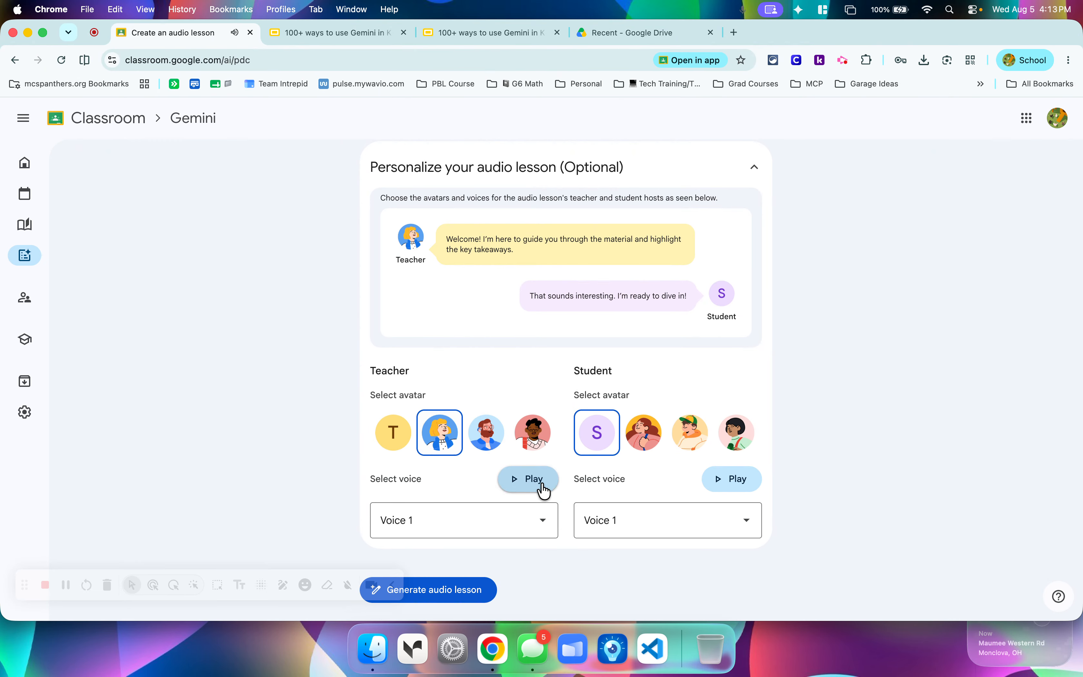
pyautogui.click(540, 489)
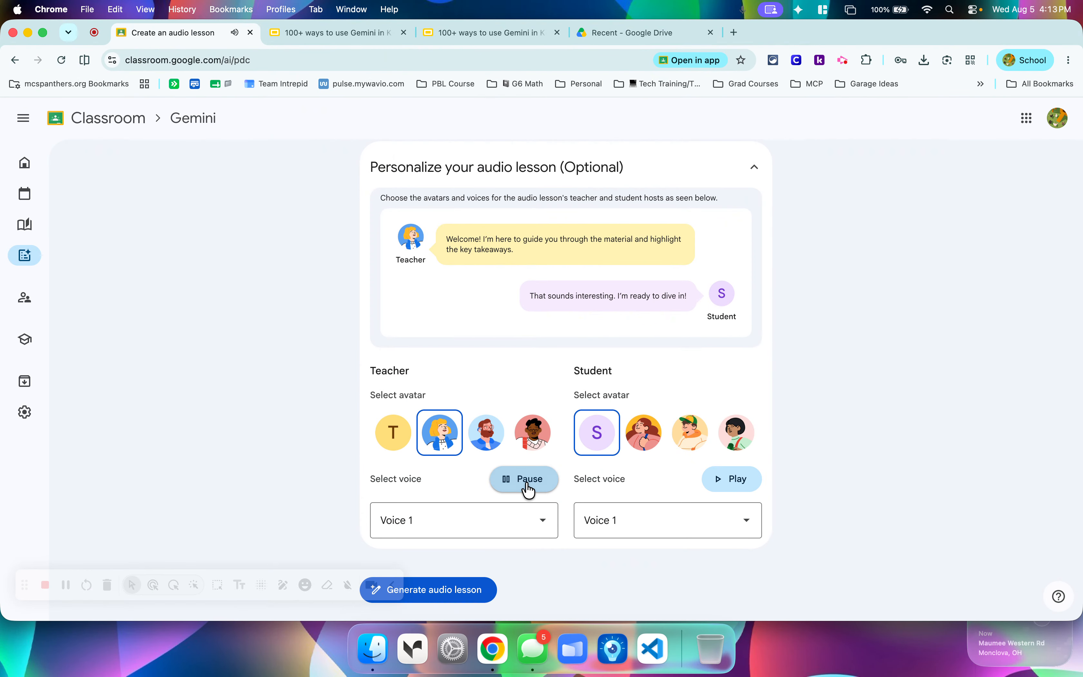
pyautogui.click(529, 489)
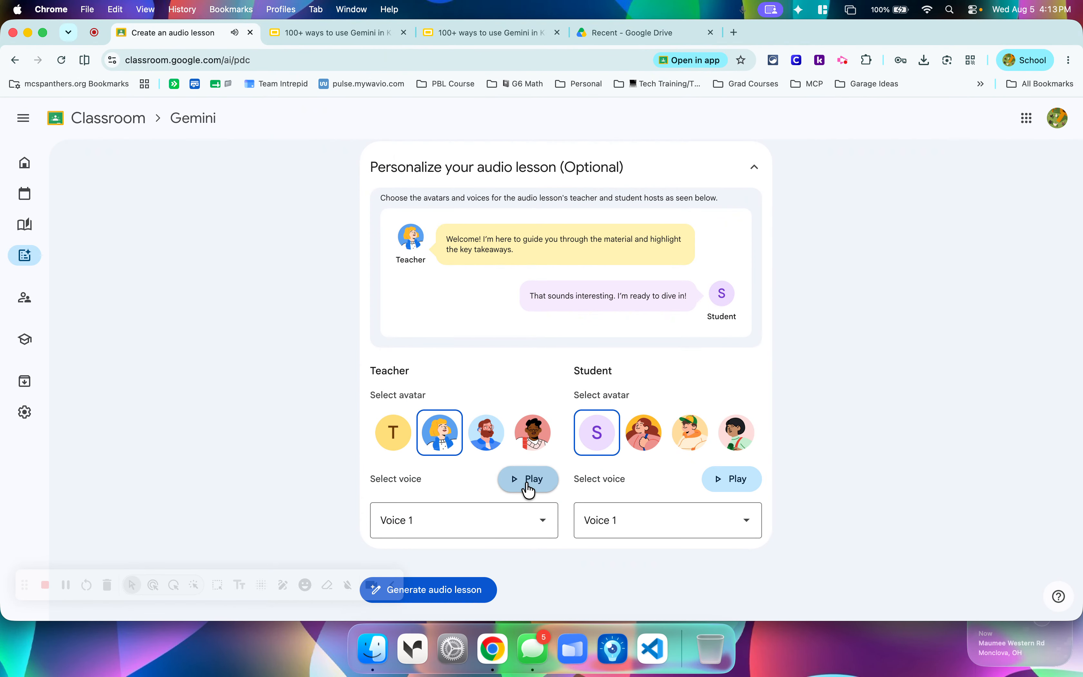
pyautogui.click(680, 434)
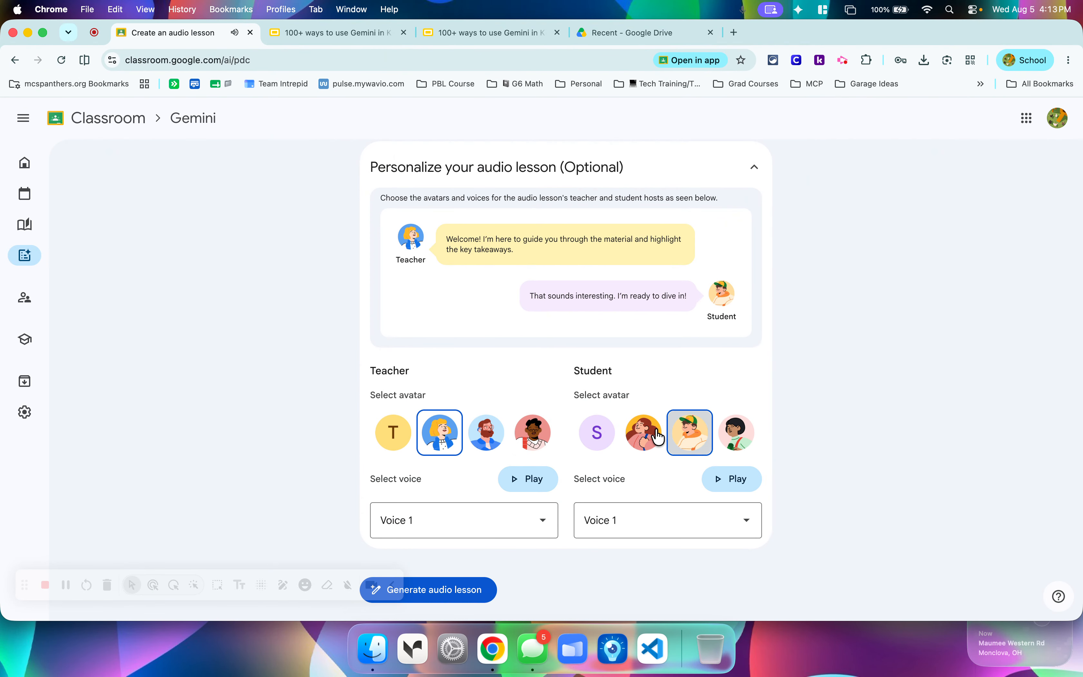
pyautogui.click(731, 482)
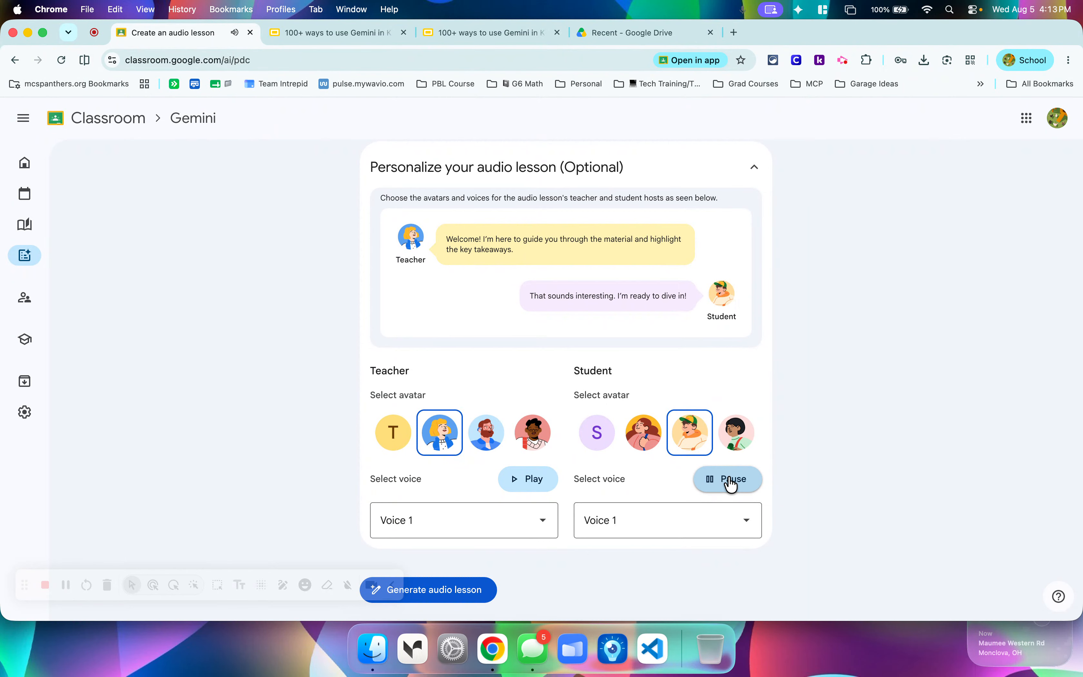
# Set the audio lesson's teacher to Voice 2 and try the student's voice options, including Voice 2.
pyautogui.click(541, 529)
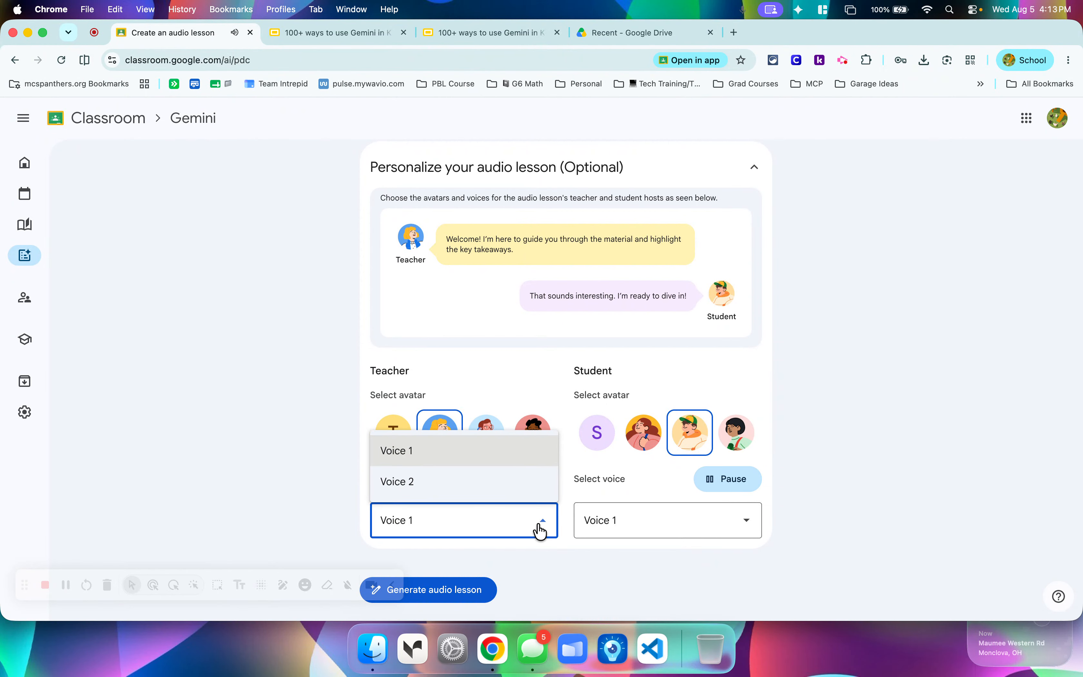
pyautogui.click(491, 484)
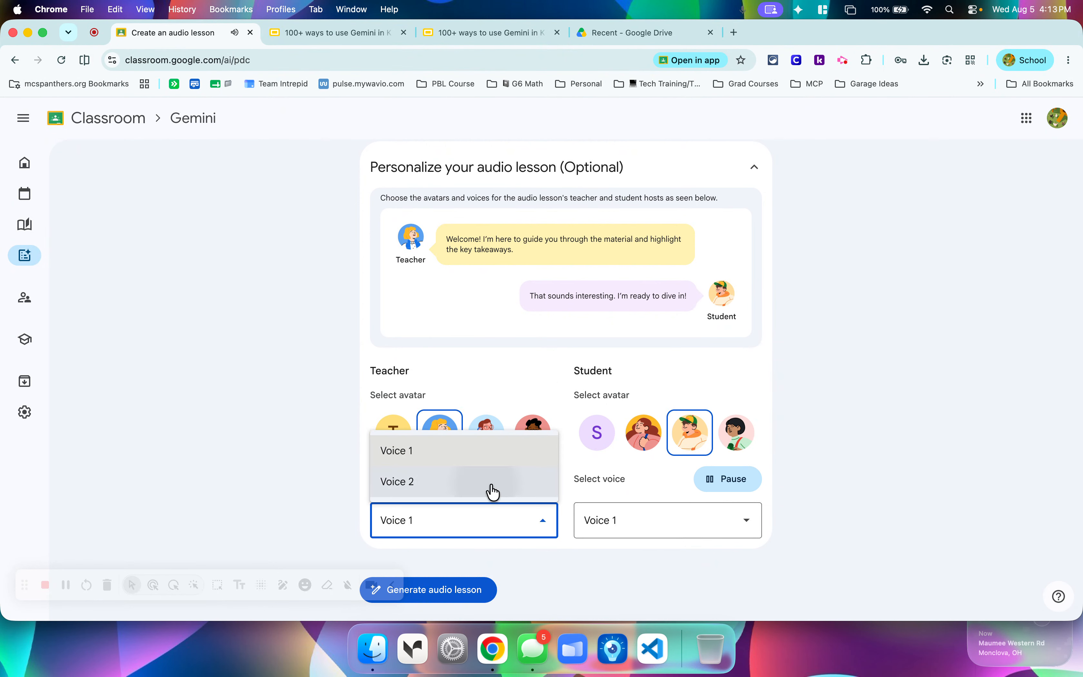
pyautogui.click(682, 513)
pyautogui.click(689, 483)
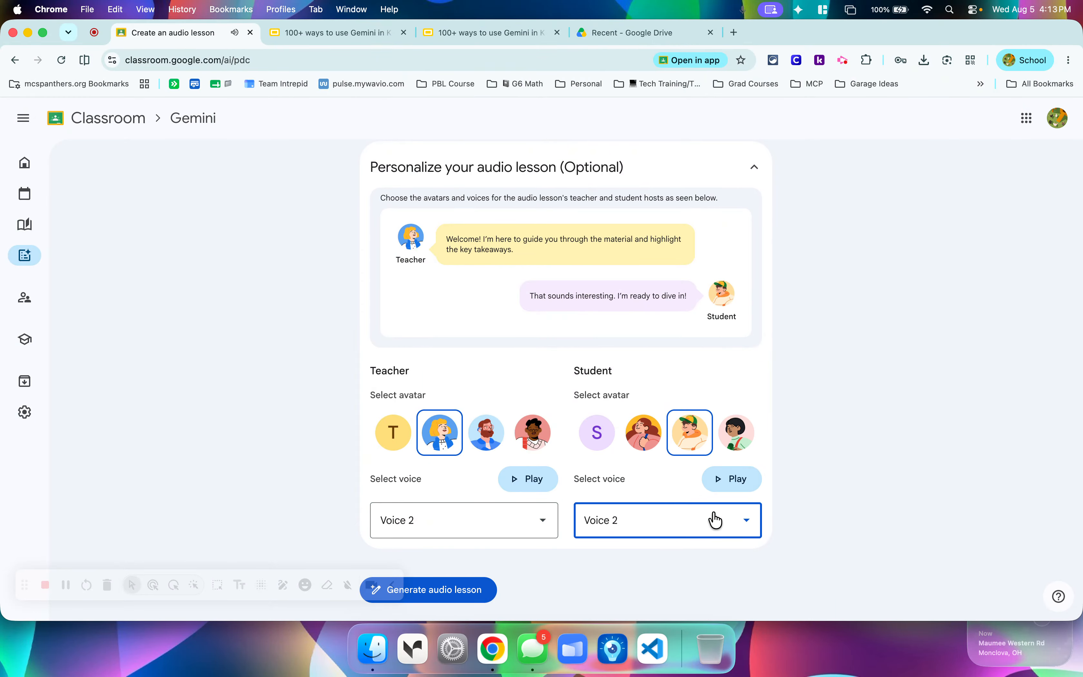
pyautogui.click(692, 522)
pyautogui.click(674, 461)
# Generate the audio lesson and review its teacher-student dialogue and export options.
pyautogui.click(441, 593)
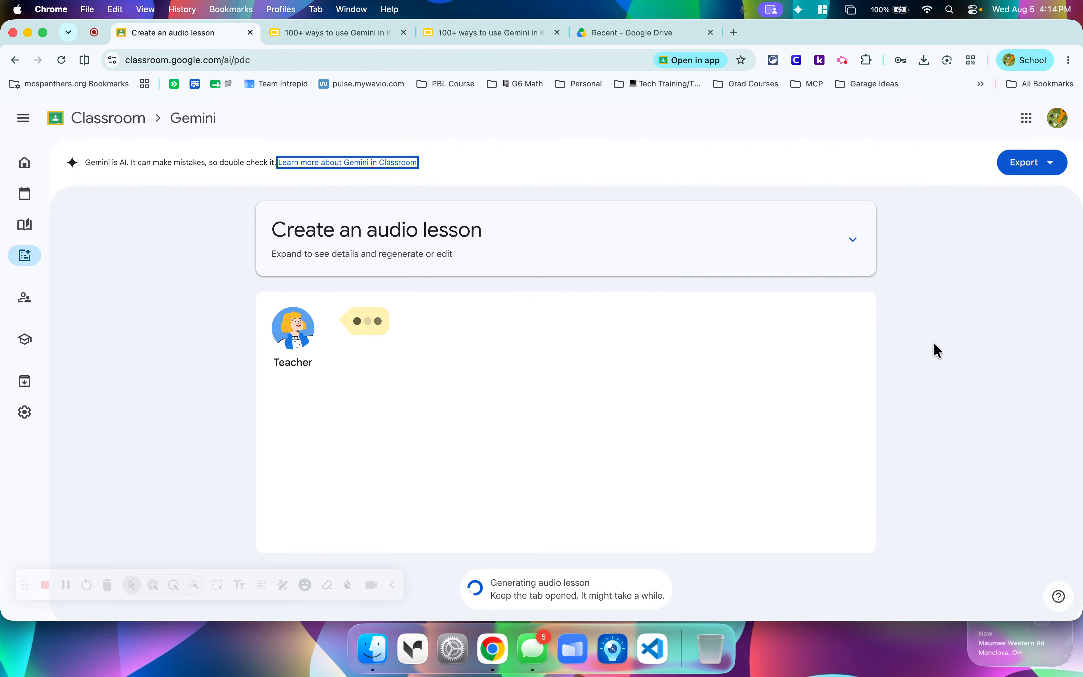
pyautogui.scroll(-2, 934, 349)
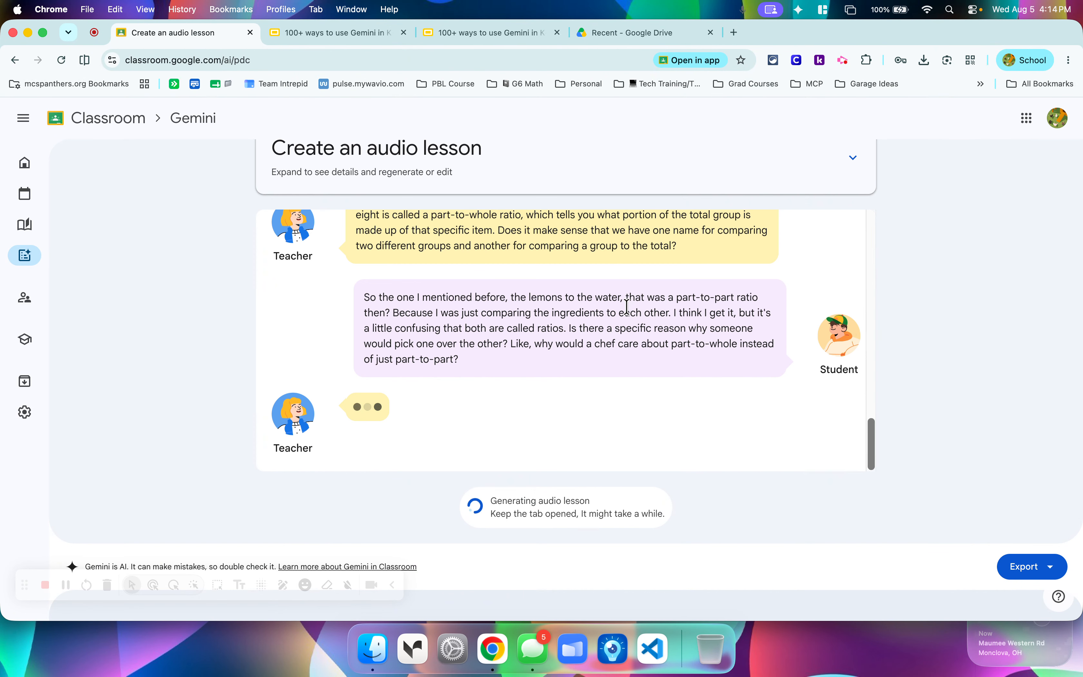
pyautogui.scroll(3, 598, 330)
pyautogui.scroll(10, 595, 323)
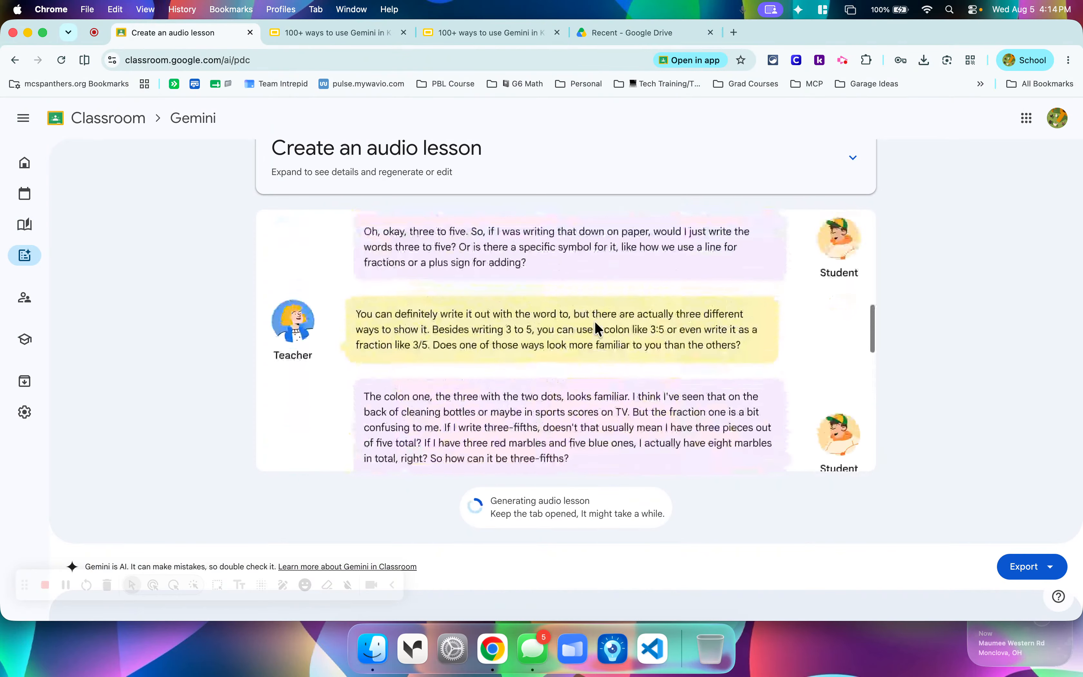
pyautogui.scroll(3, 598, 329)
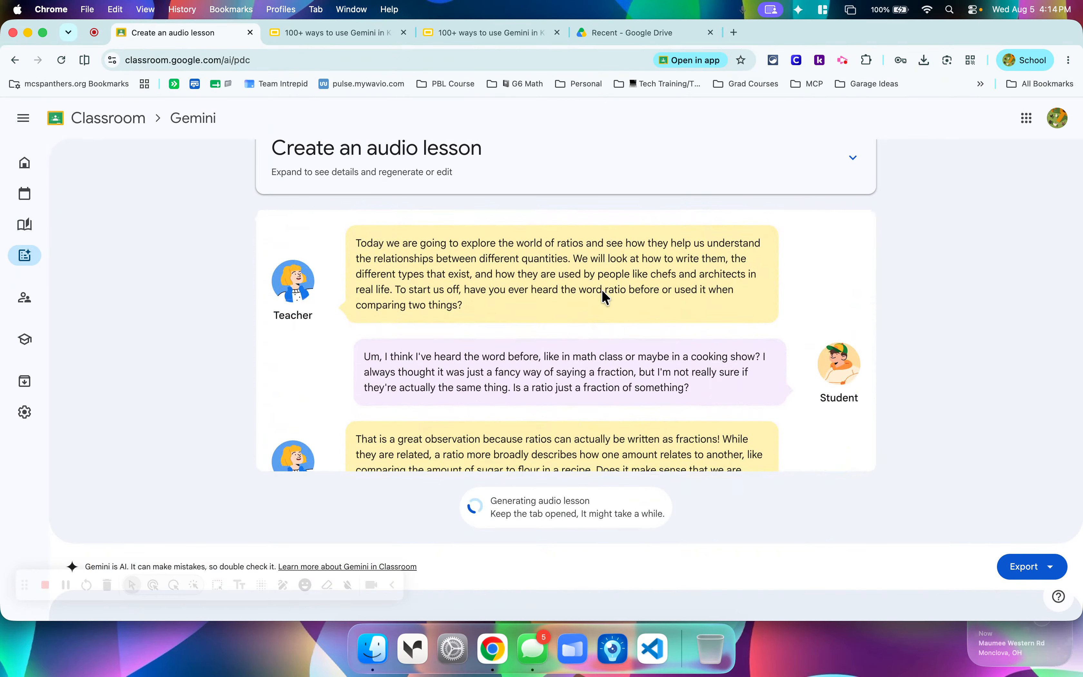
pyautogui.scroll(1, 231, 221)
pyautogui.scroll(2, 231, 221)
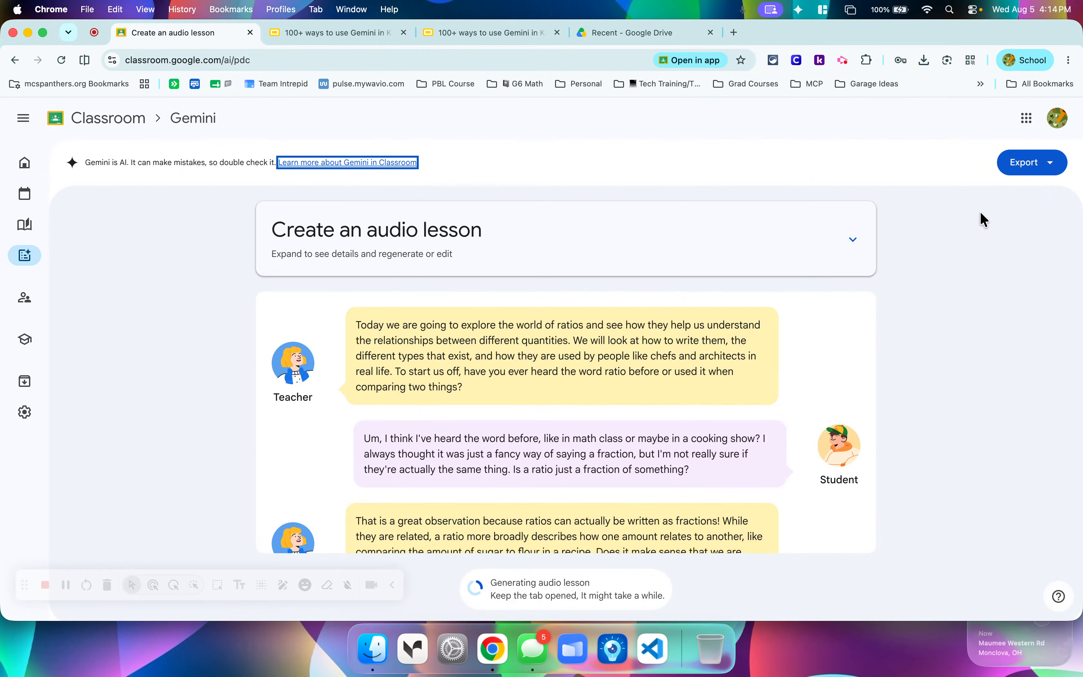
pyautogui.click(1025, 166)
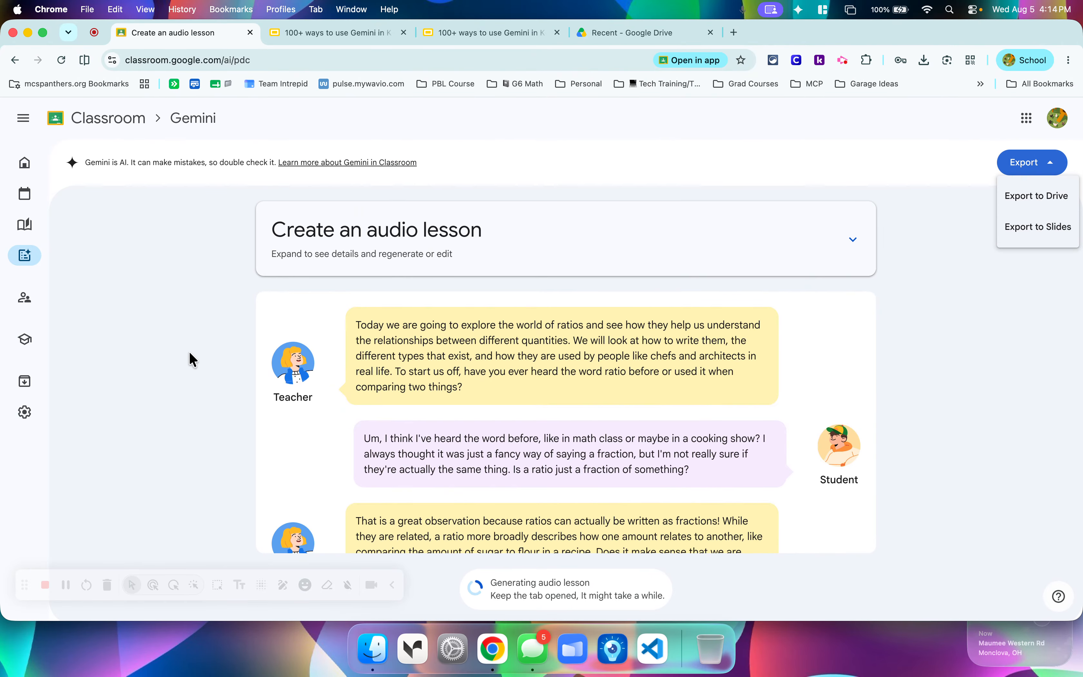
# Keep the unsaved audio lesson without discarding it, and open Classroom's Gemini tools in a new browser tab.
pyautogui.click(18, 262)
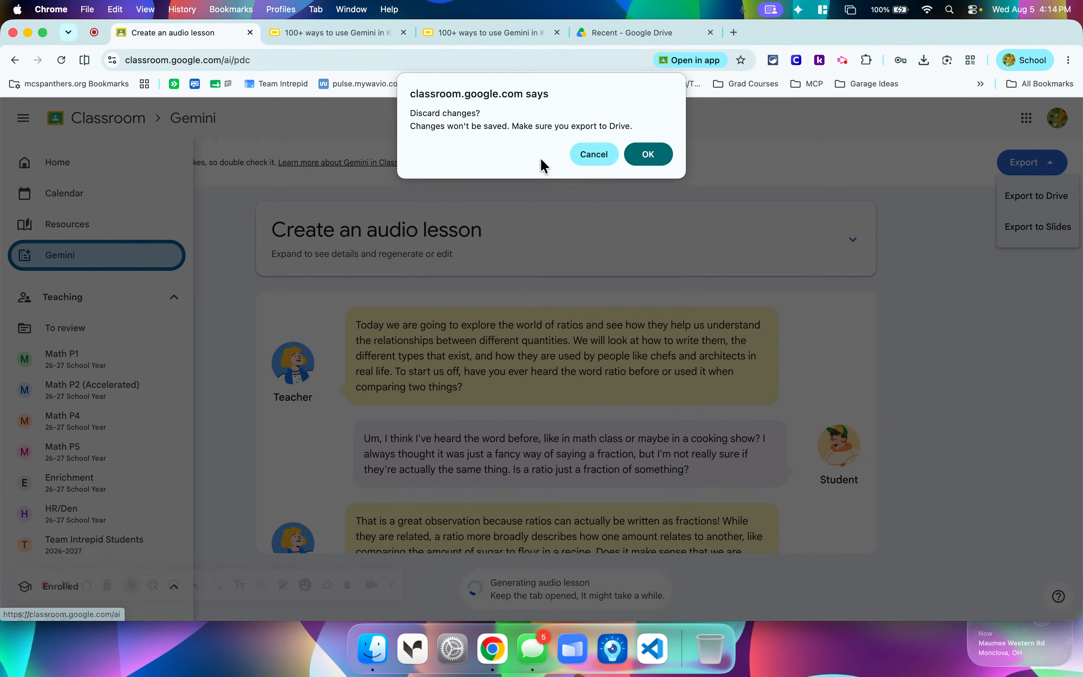
pyautogui.click(593, 154)
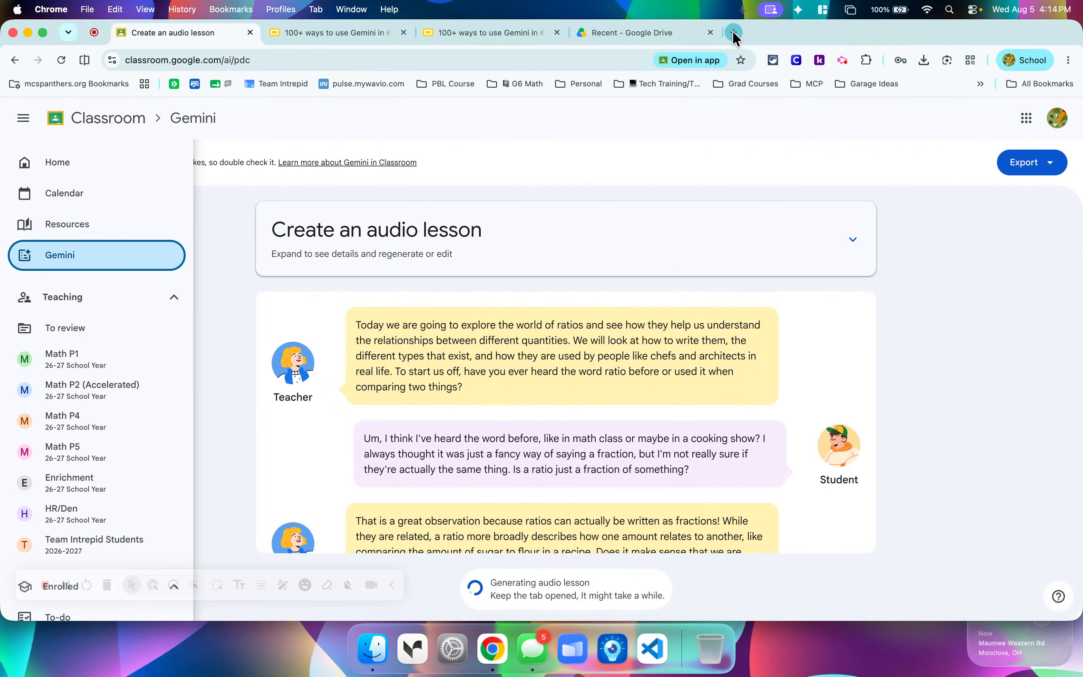
pyautogui.click(735, 33)
pyautogui.click(98, 84)
pyautogui.moveTo(86, 178)
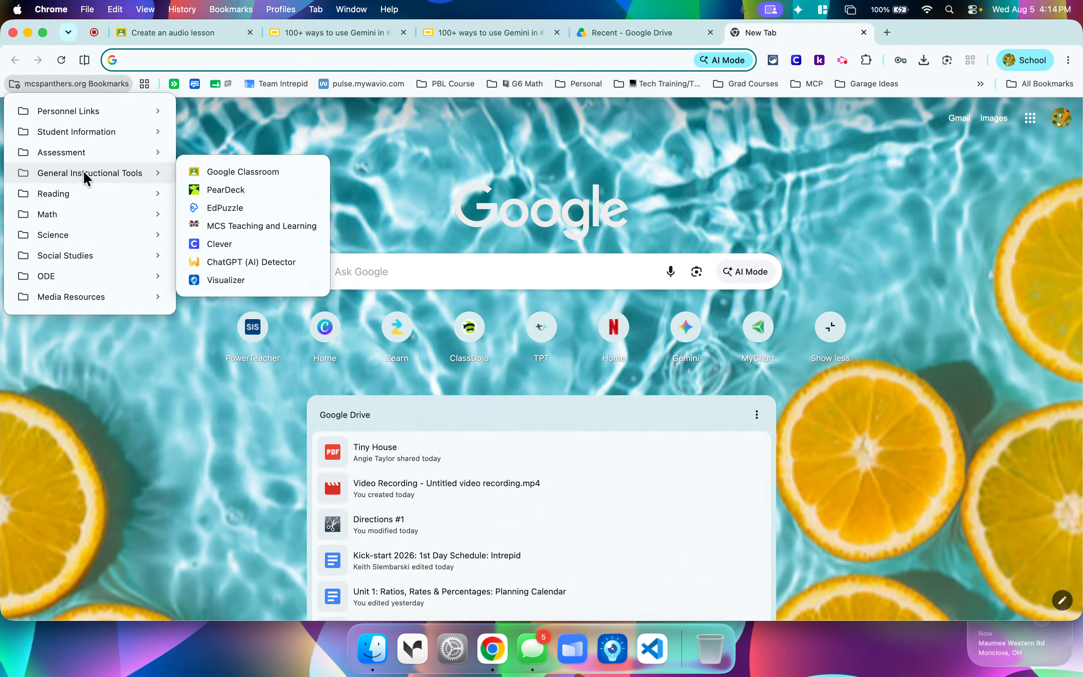
pyautogui.click(218, 173)
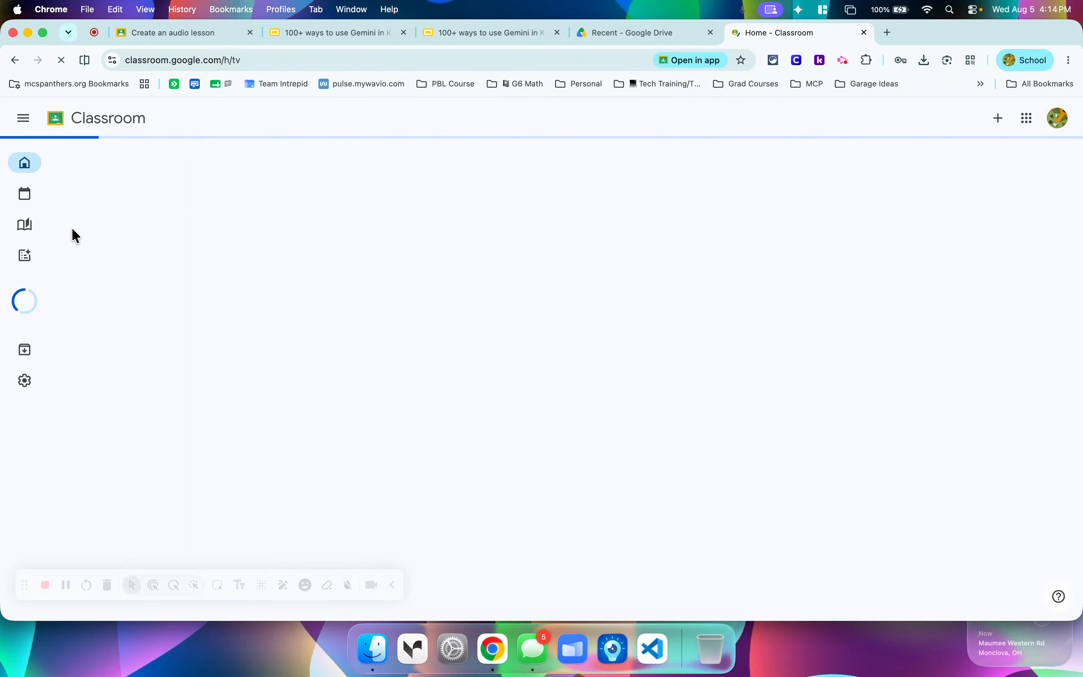
pyautogui.click(28, 258)
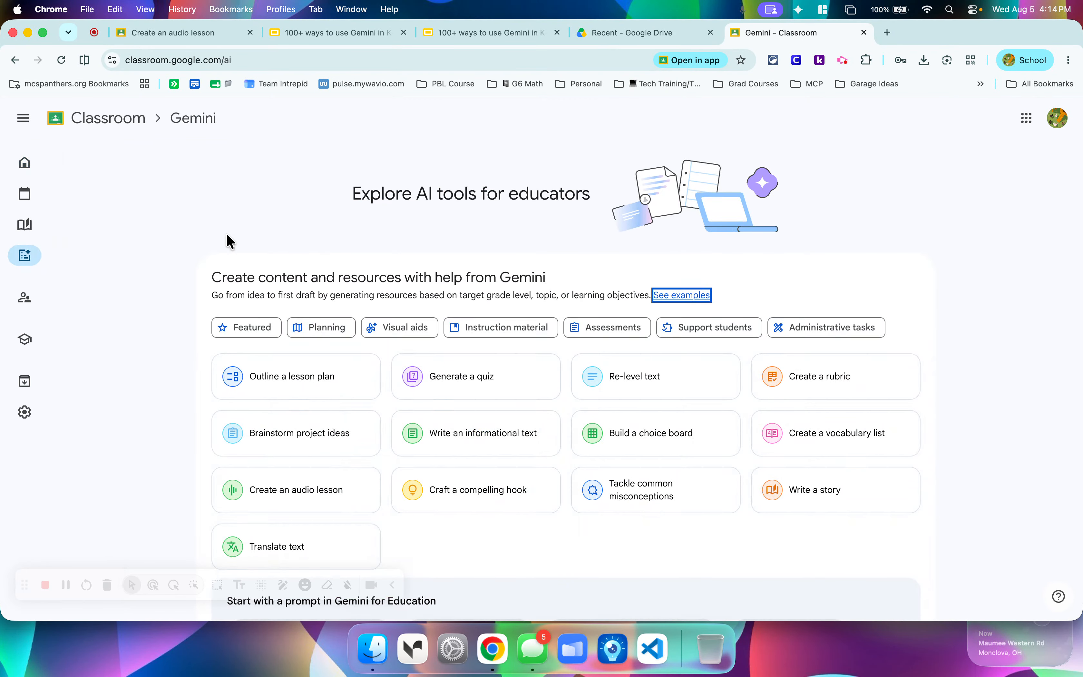
# Look through the Gemini for Education prompts and Google AI tools, and open image creation with Nano Banana in Gemini.
pyautogui.scroll(-5, 219, 242)
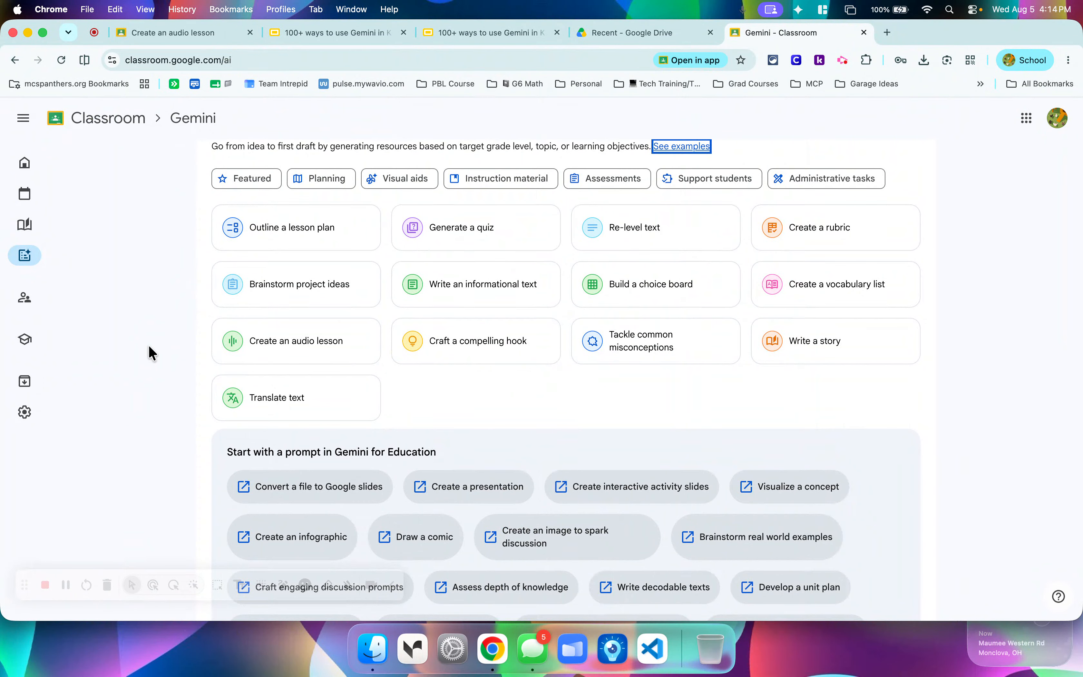
pyautogui.scroll(-9, 152, 354)
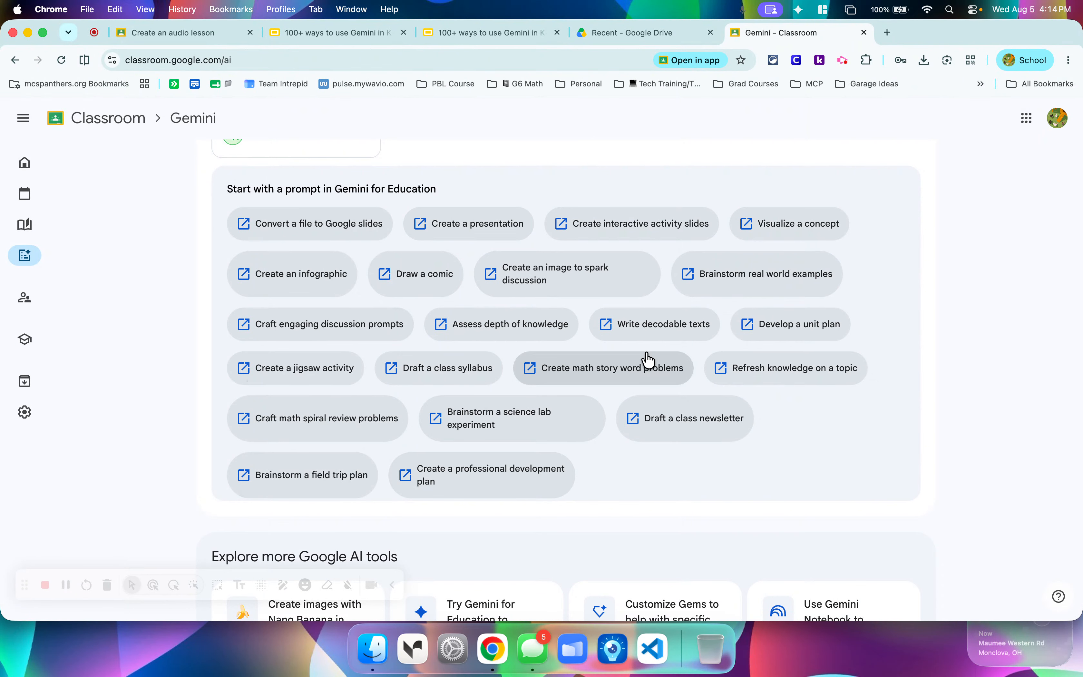
pyautogui.scroll(-1, 406, 346)
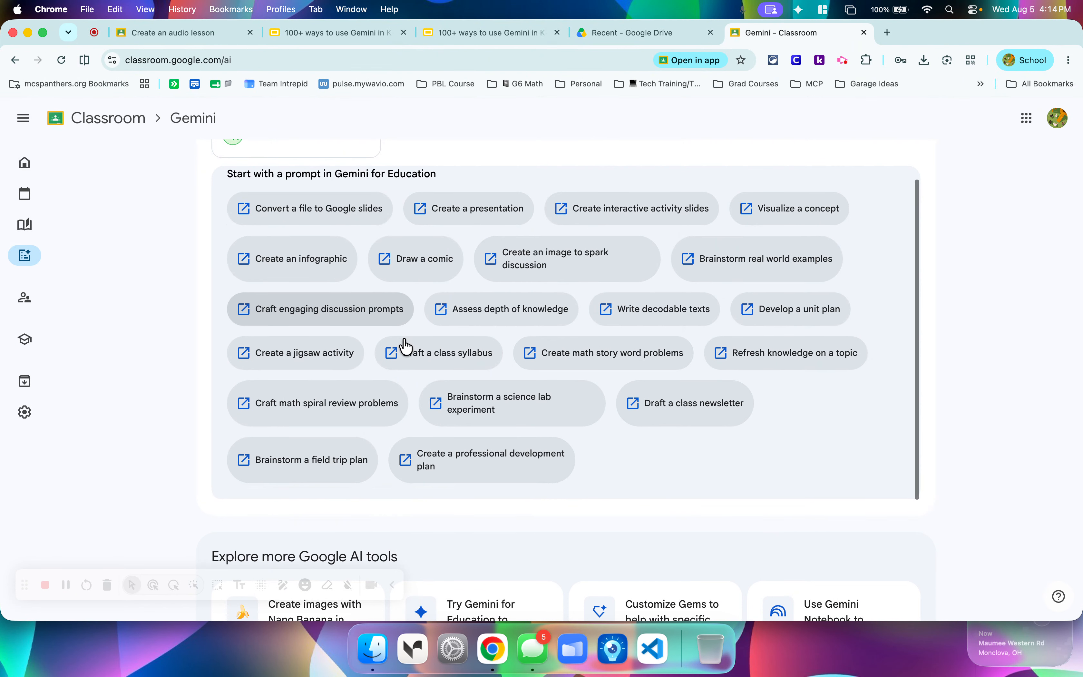
pyautogui.scroll(-10, 406, 346)
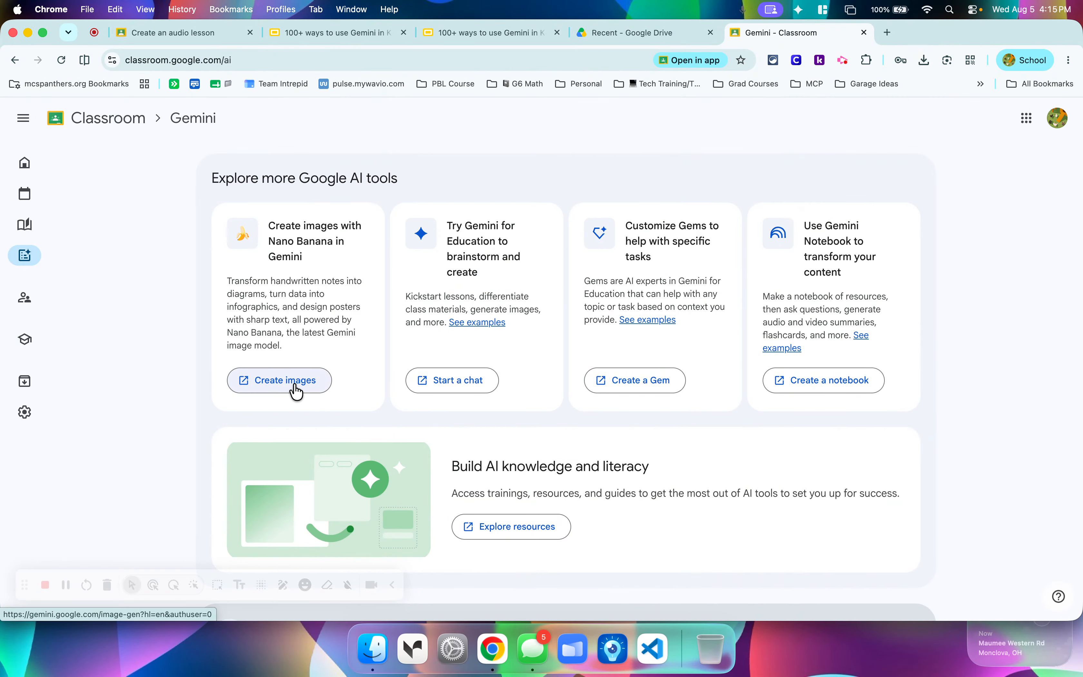
pyautogui.scroll(-3, 295, 392)
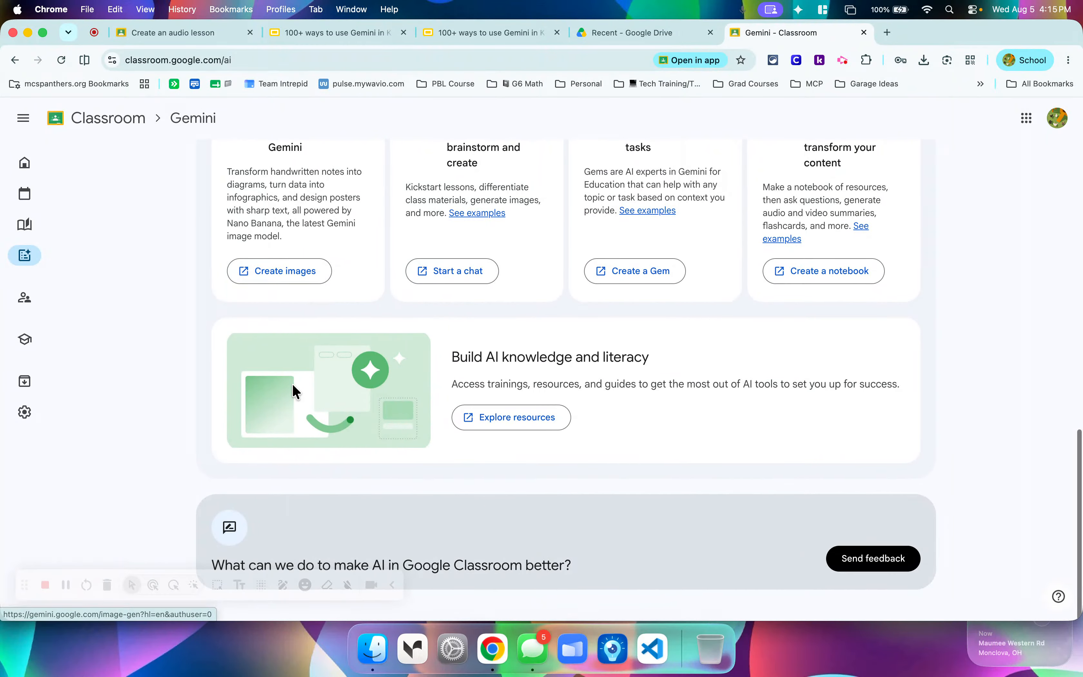
pyautogui.click(279, 271)
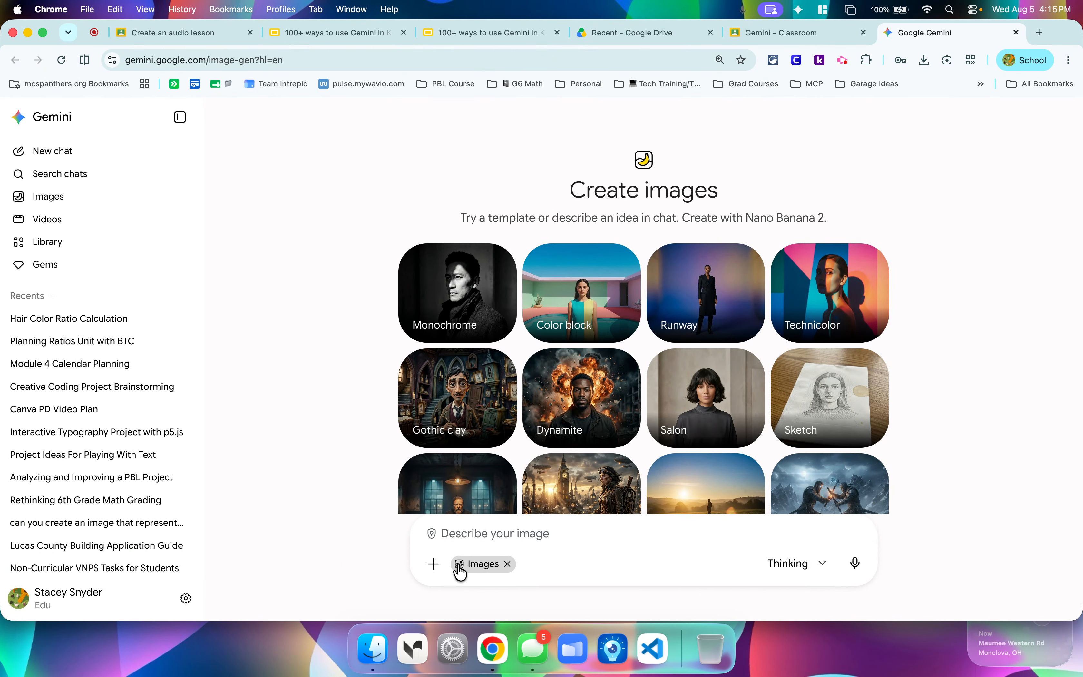
# Generate an image from the prompt "create an cartoon avatar with an anime look that shows students three ways to properly write a ratio".
pyautogui.click(497, 538)
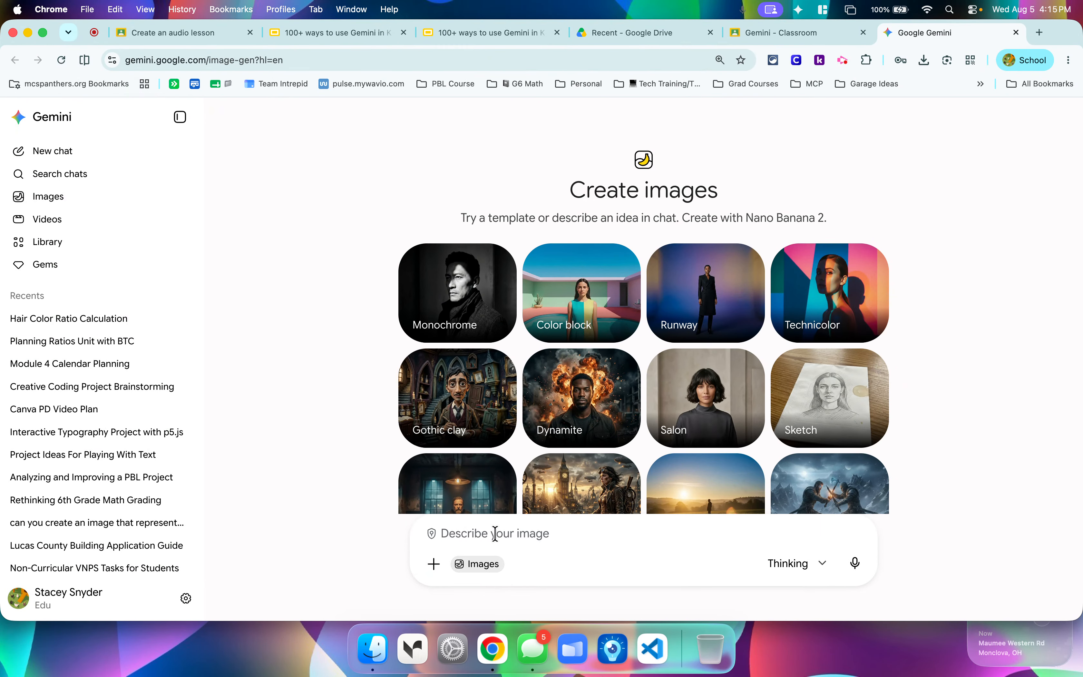
pyautogui.write('create')
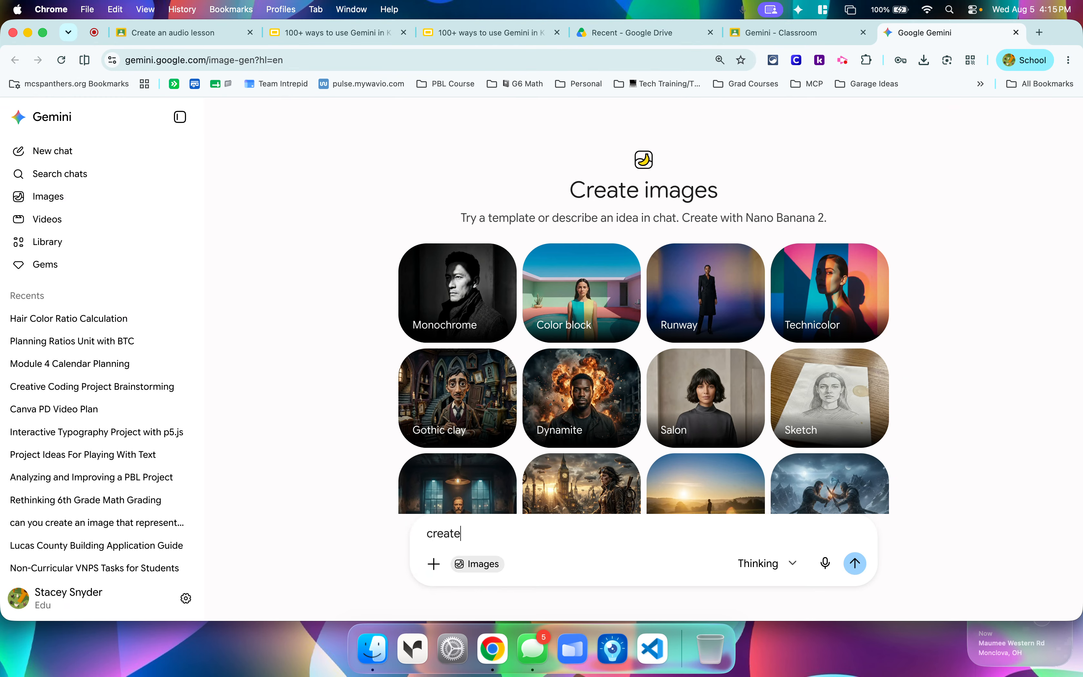
pyautogui.write(' an ava')
pyautogui.write('ava')
pyautogui.write('tar with')
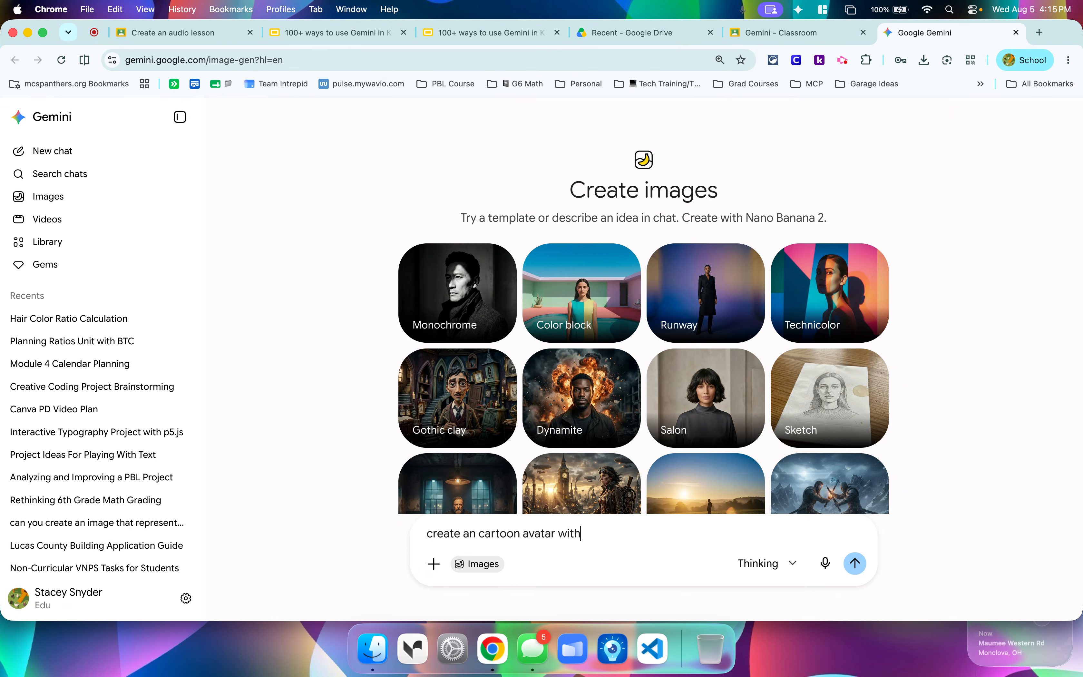
pyautogui.write(' an anima look that shows studentst how t')
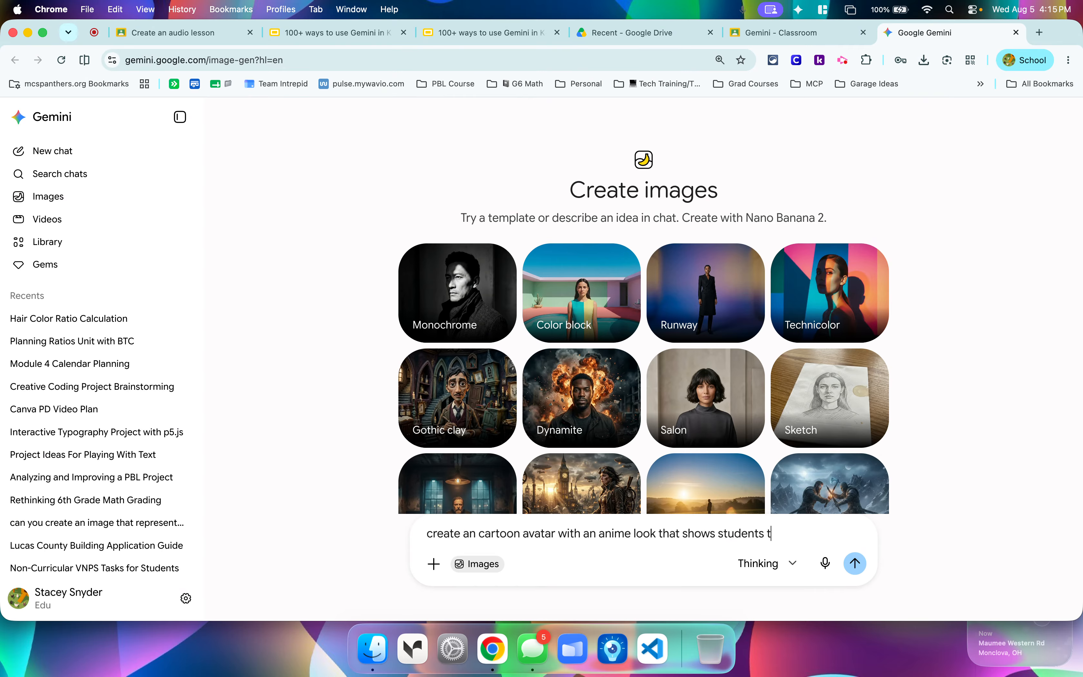
pyautogui.press('BackSpace')
pyautogui.press('BackSpace')
pyautogui.write('hree ways to pro')
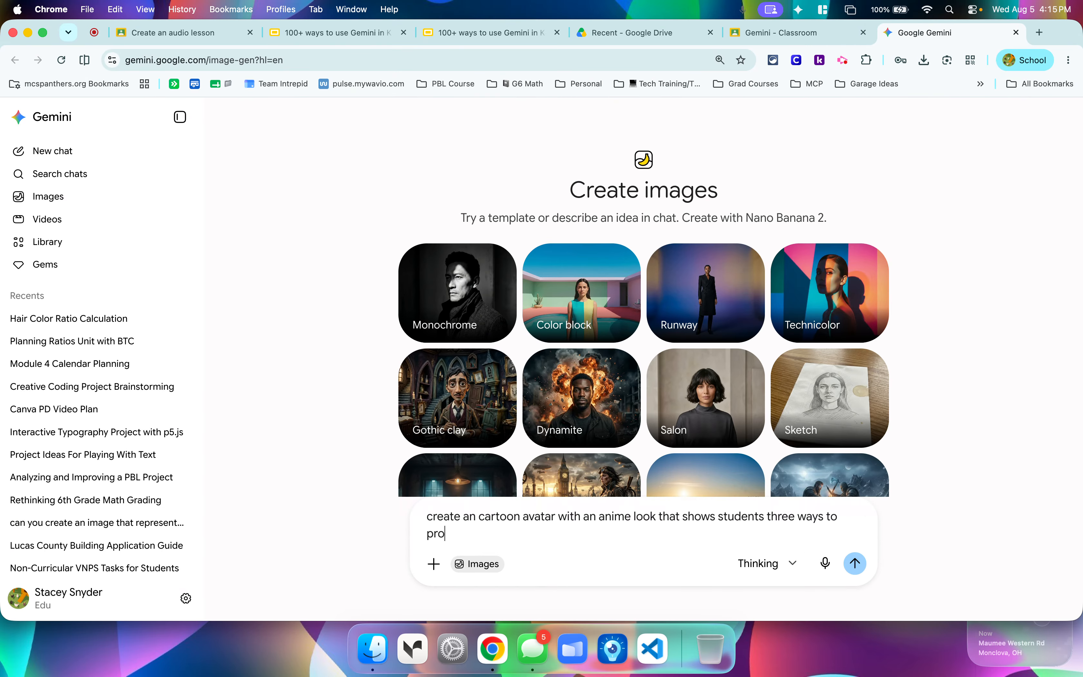
pyautogui.write('perly write a ratio')
pyautogui.click(855, 563)
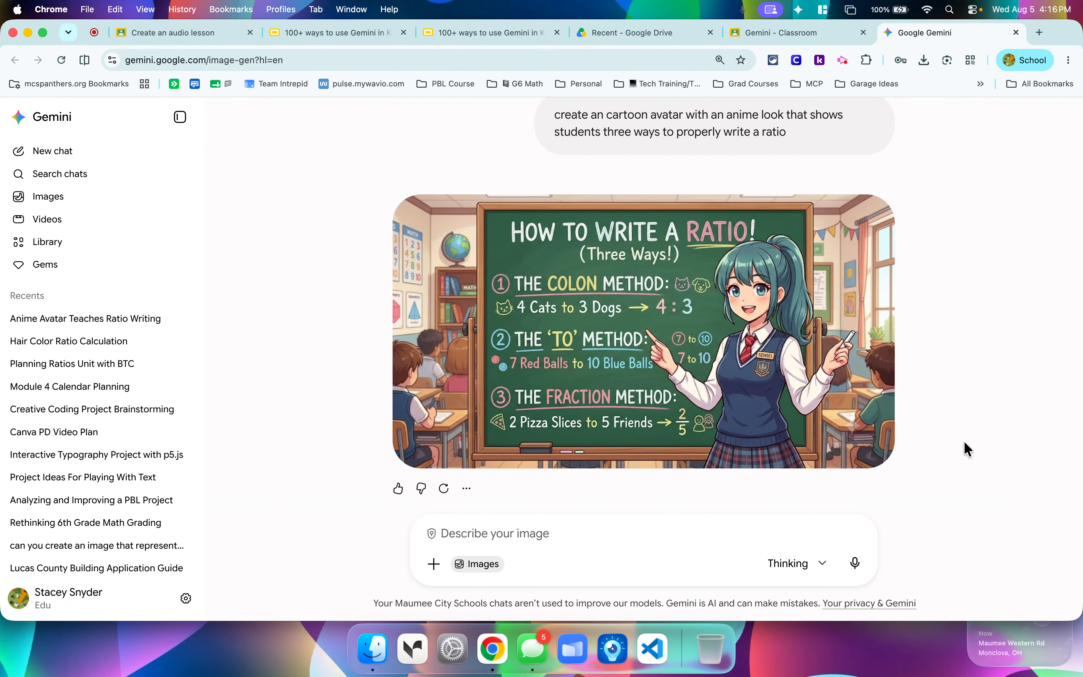
# Refine the ratio image with the prompt "Take out the background on the sides and make it more simple looking and less cluttered".
pyautogui.write('Take out the background ')
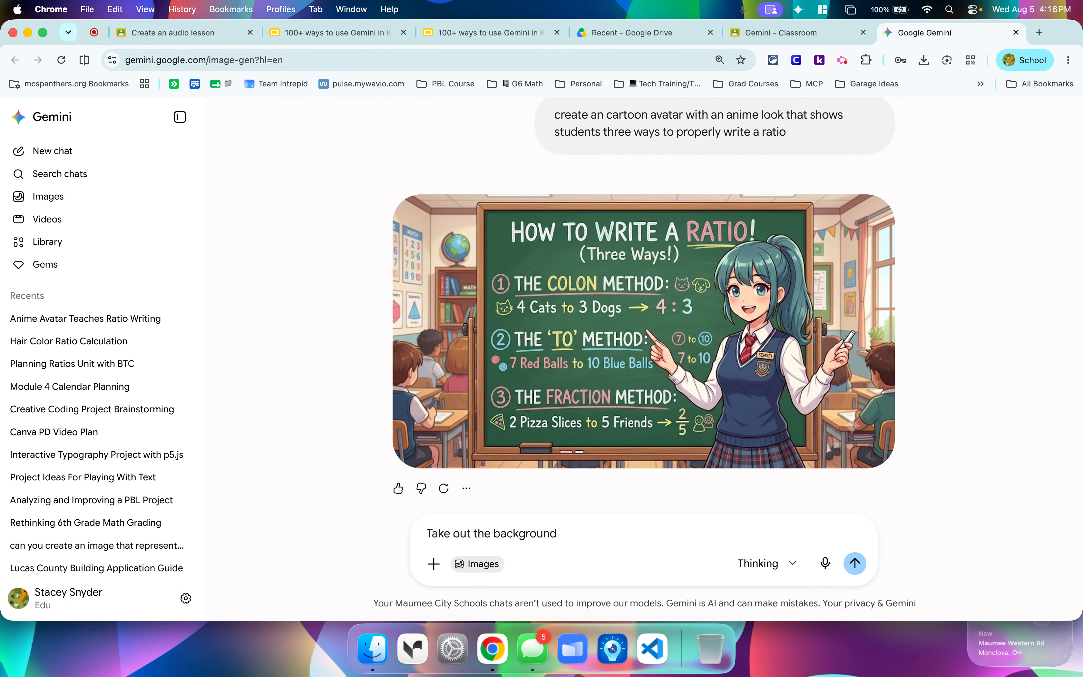
pyautogui.write('on the sides and make it more ')
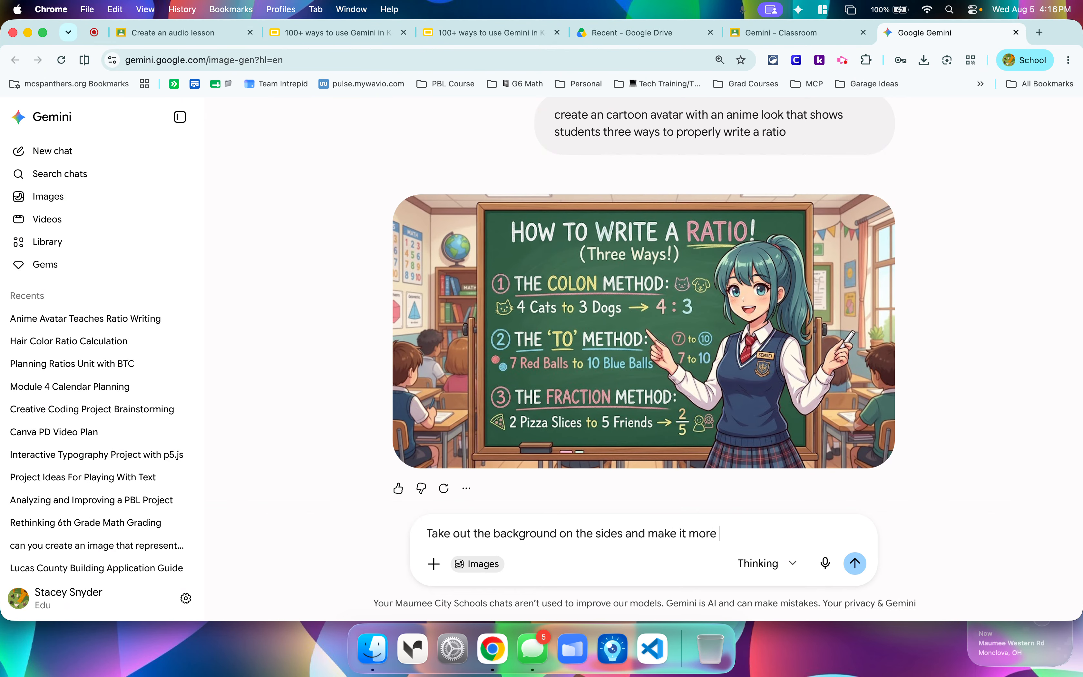
pyautogui.write('simp')
pyautogui.press('BackSpace')
pyautogui.write('mple looking and less cluttered')
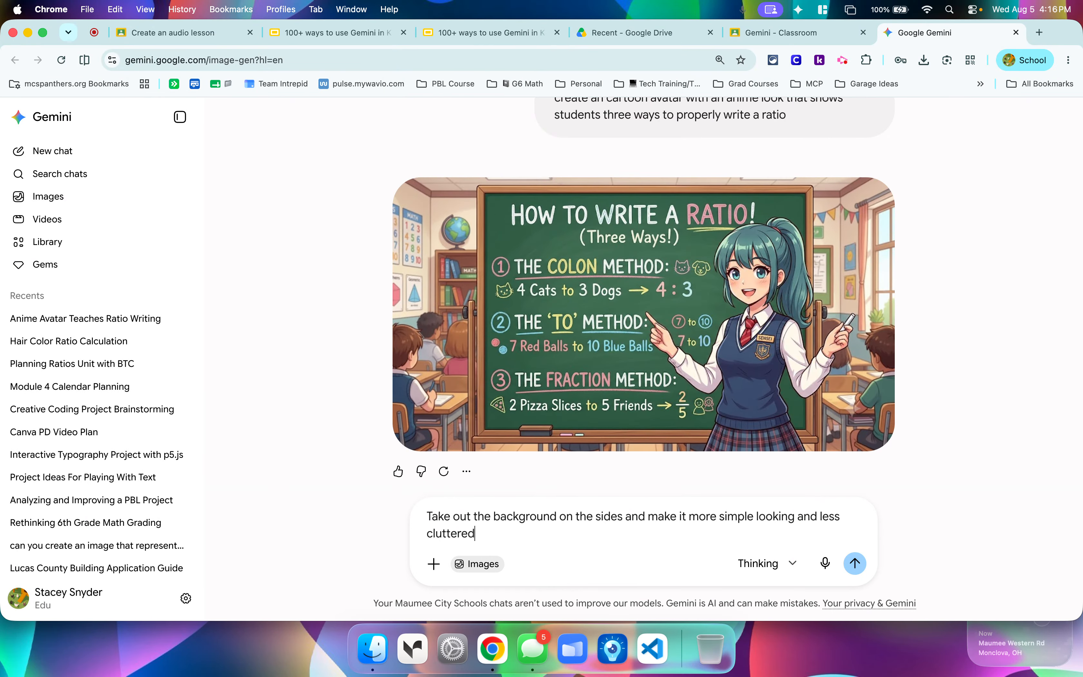
pyautogui.press('Return')
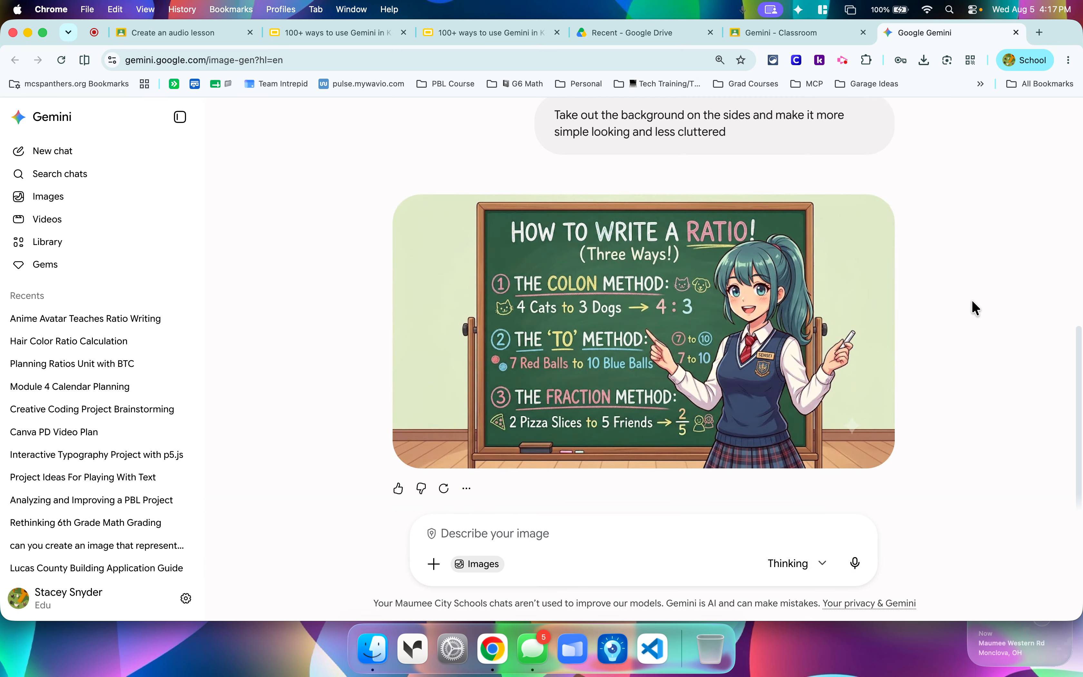
# Compare the original classroom ratio image with the simplified version in the Gemini chat.
pyautogui.scroll(4, 874, 378)
pyautogui.scroll(5, 875, 379)
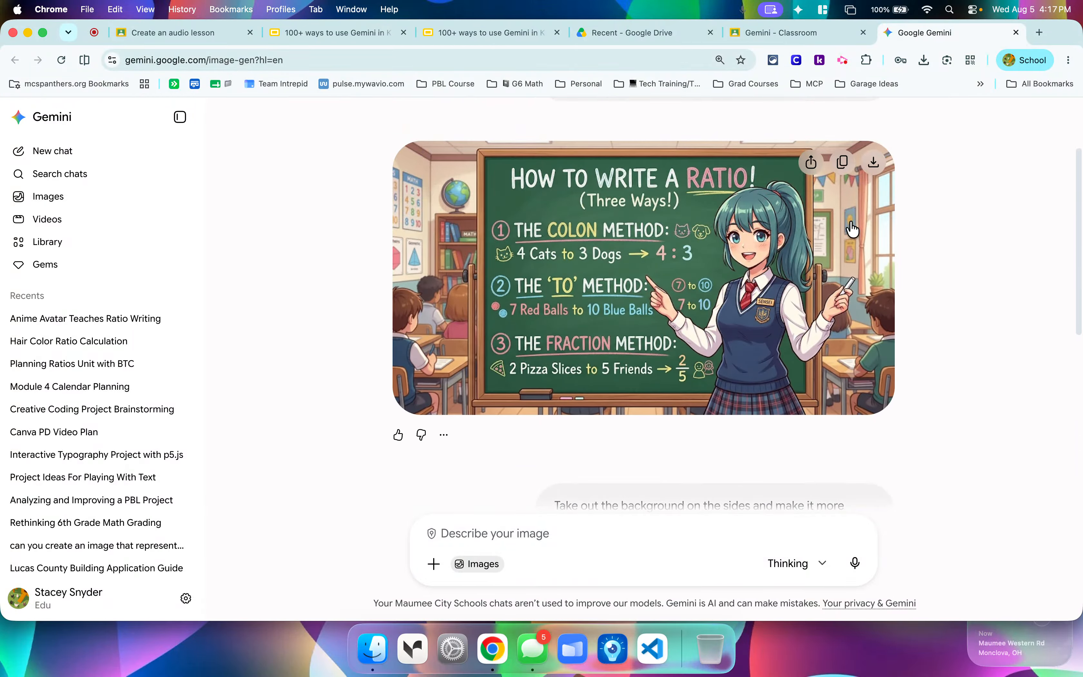
pyautogui.scroll(-1, 846, 388)
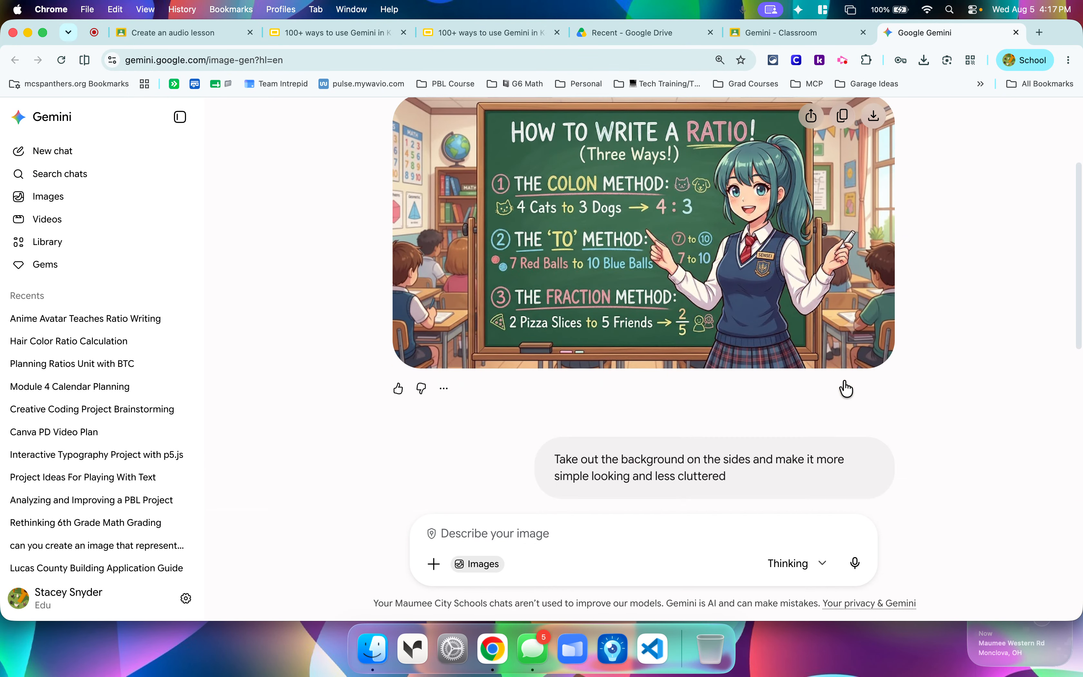
pyautogui.scroll(-8, 846, 388)
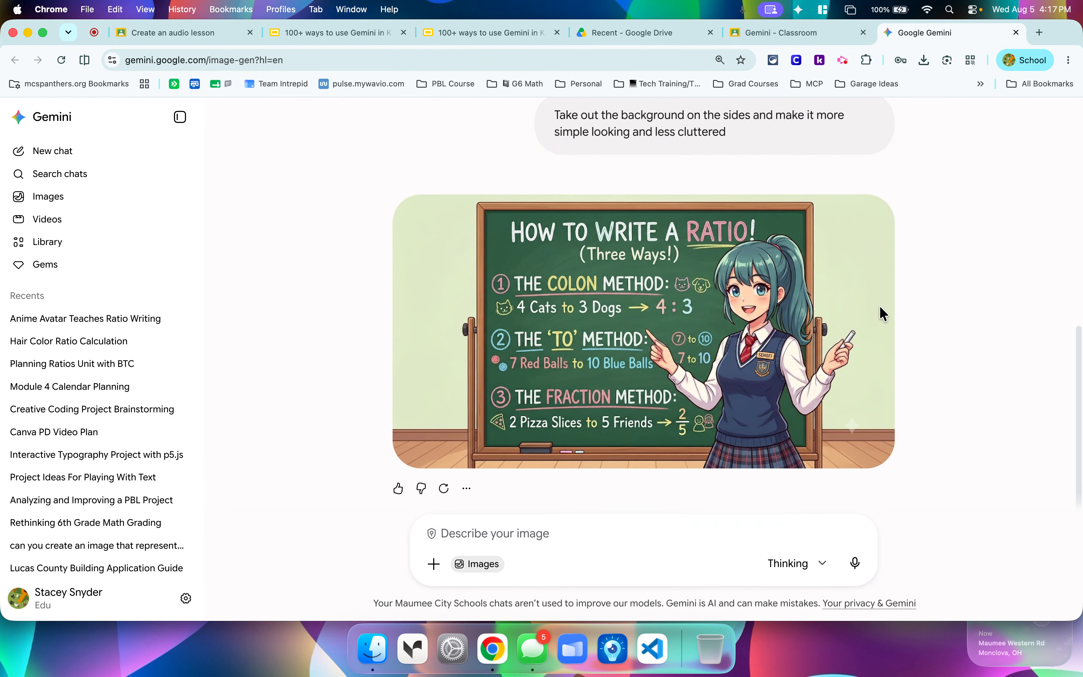
# Return to Classroom's Gemini tools and preview the vocabulary list and quiz generator forms.
pyautogui.click(756, 34)
pyautogui.scroll(15, 175, 348)
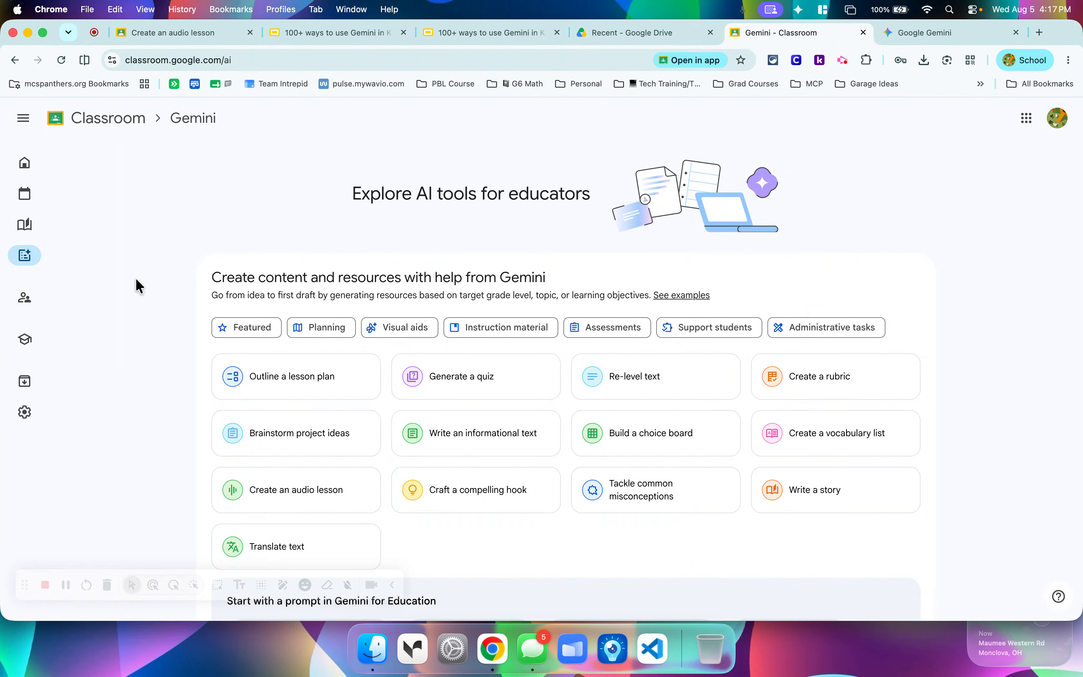
pyautogui.click(864, 443)
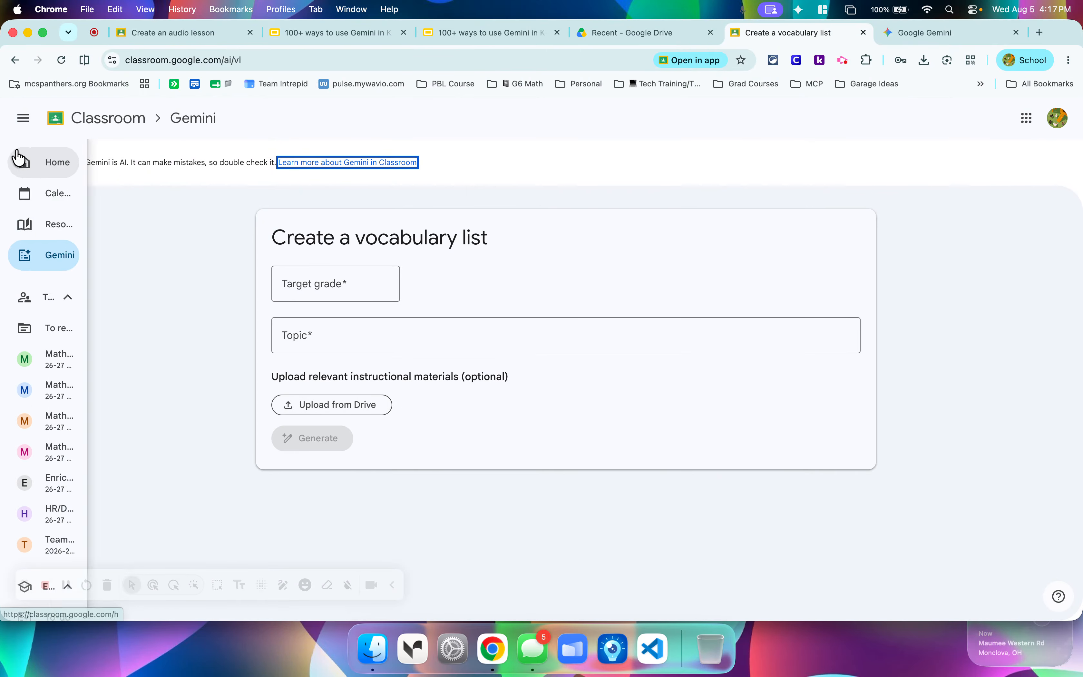
pyautogui.click(16, 61)
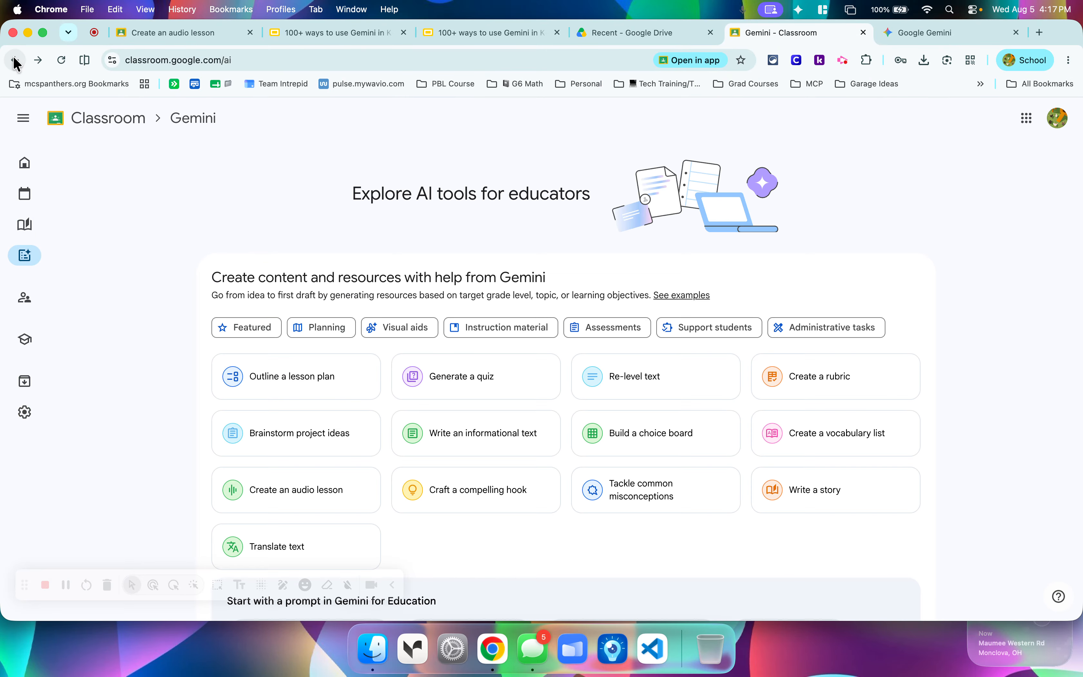
pyautogui.click(468, 376)
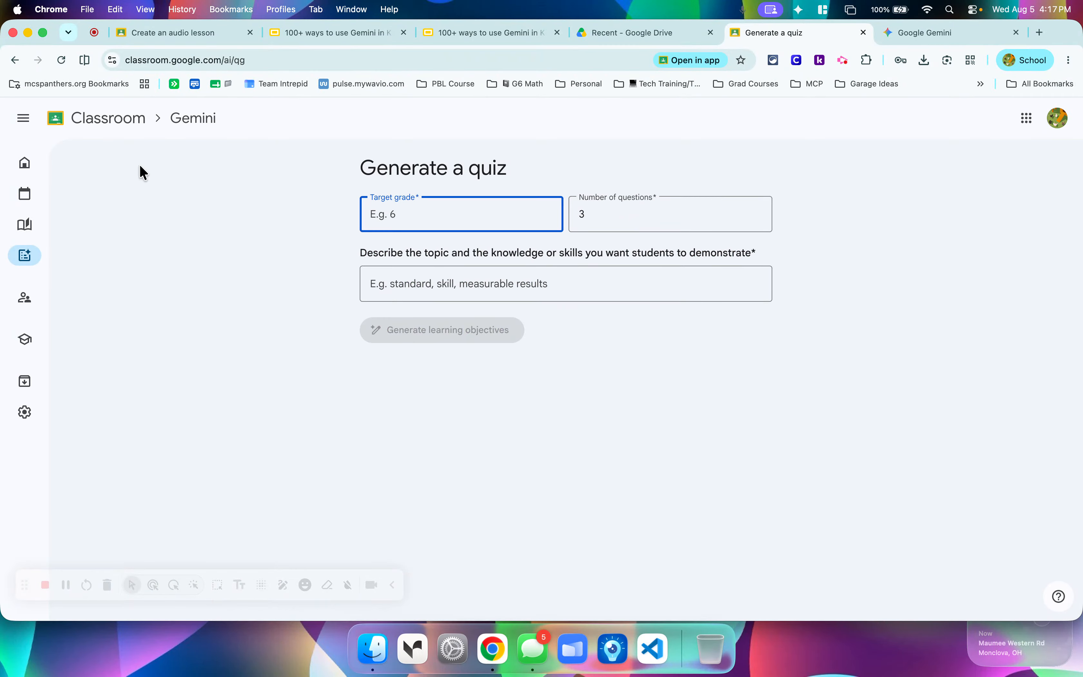
pyautogui.click(16, 60)
# Preview the lesson plan outline form and its template options, and return to the Gemini tools overview.
pyautogui.click(341, 393)
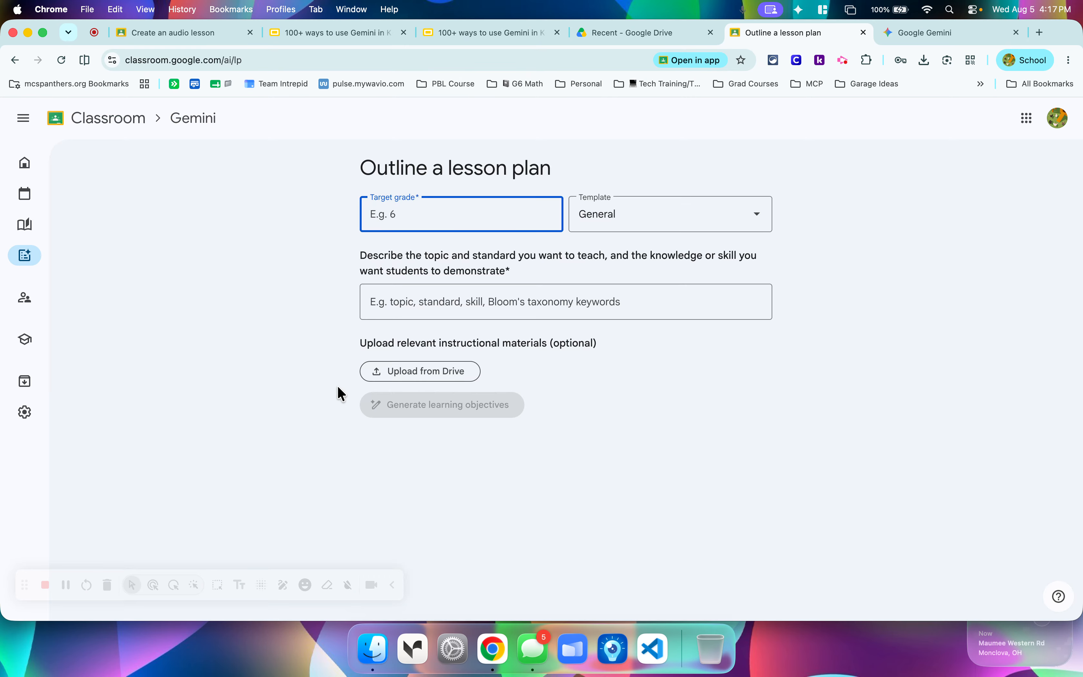
pyautogui.click(605, 227)
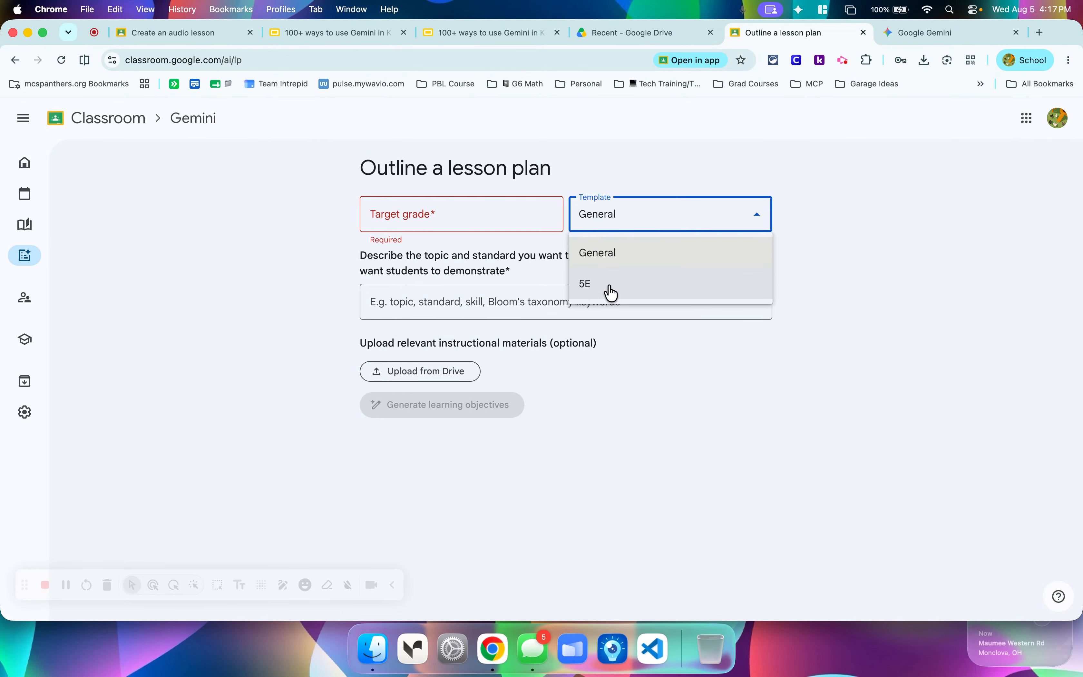
pyautogui.click(182, 256)
pyautogui.click(15, 60)
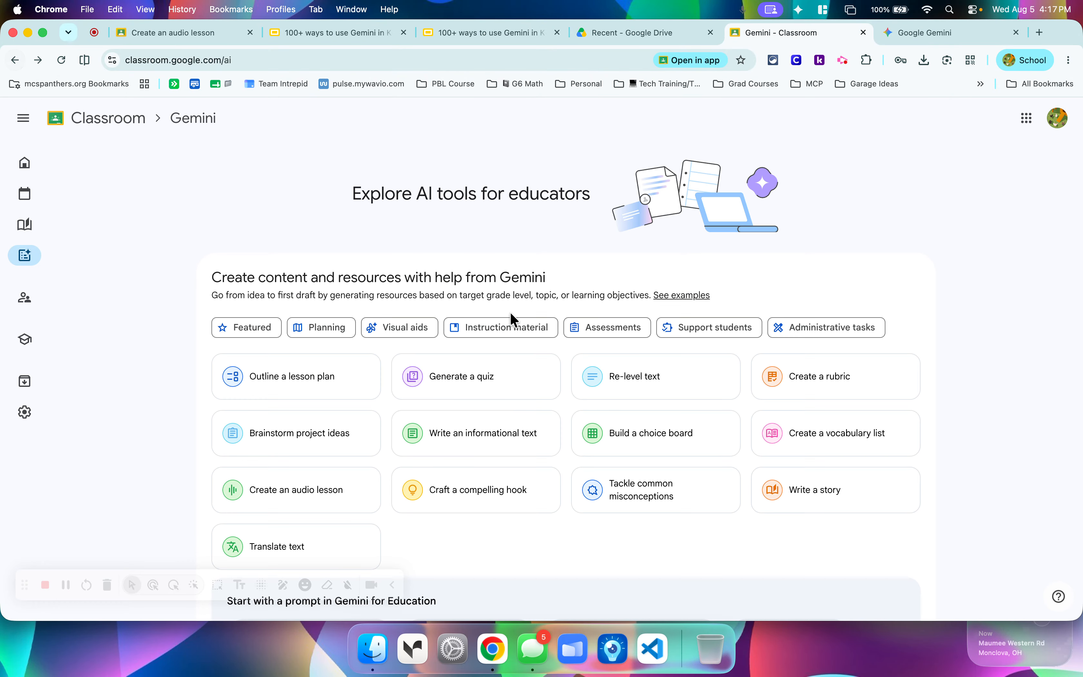
# Preview the Re-level text and Build a choice board forms, returning to the tools overview after each.
pyautogui.click(639, 394)
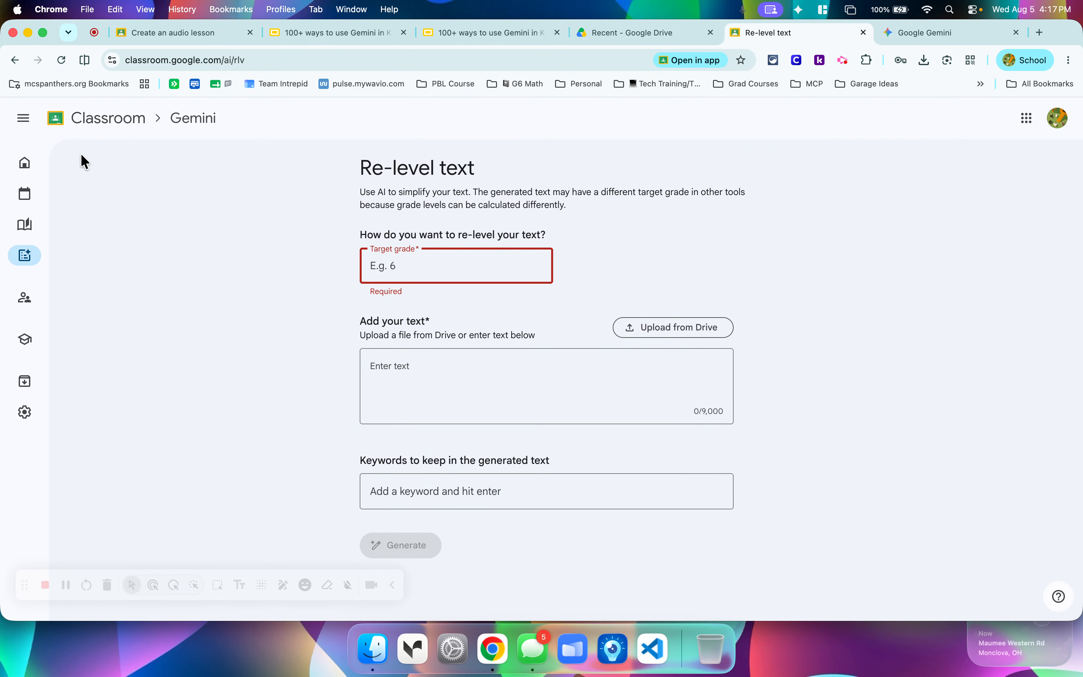
pyautogui.click(15, 59)
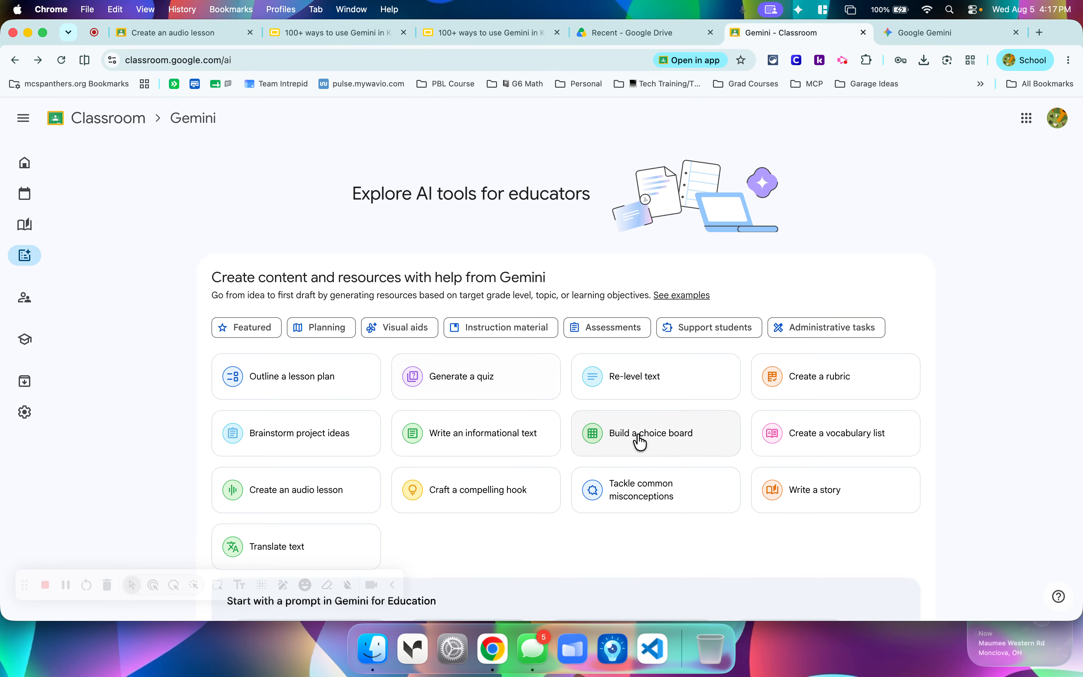
pyautogui.click(663, 444)
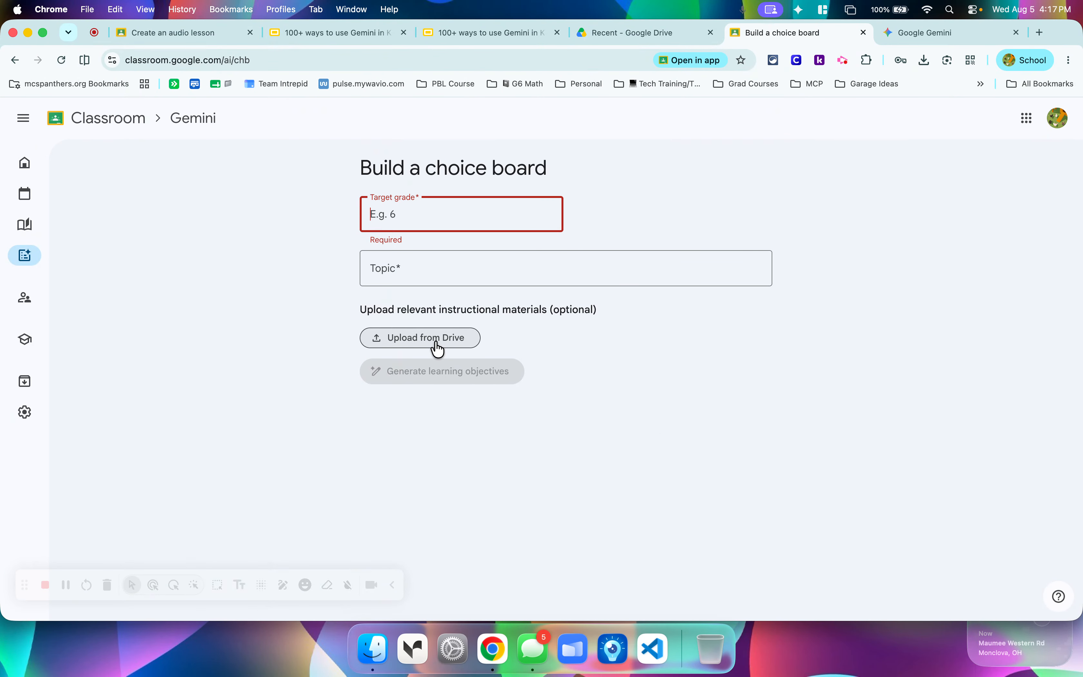
pyautogui.click(15, 60)
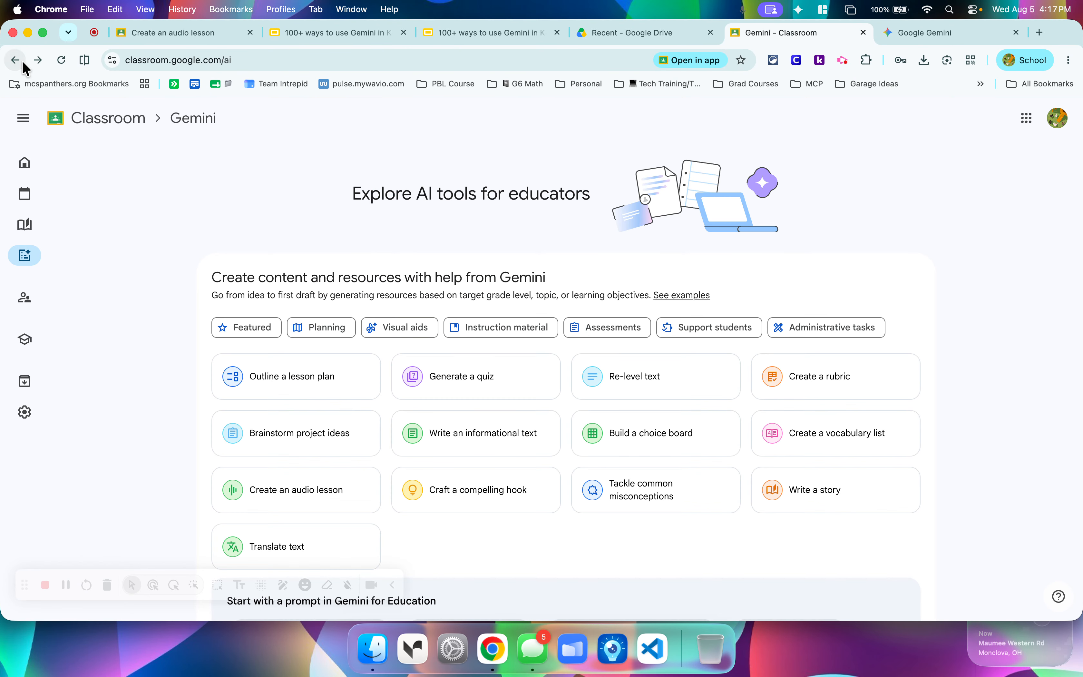
# Preview the Craft a compelling hook form with its student engagement options, and return to the tools overview.
pyautogui.scroll(-5, 601, 289)
pyautogui.scroll(2, 600, 290)
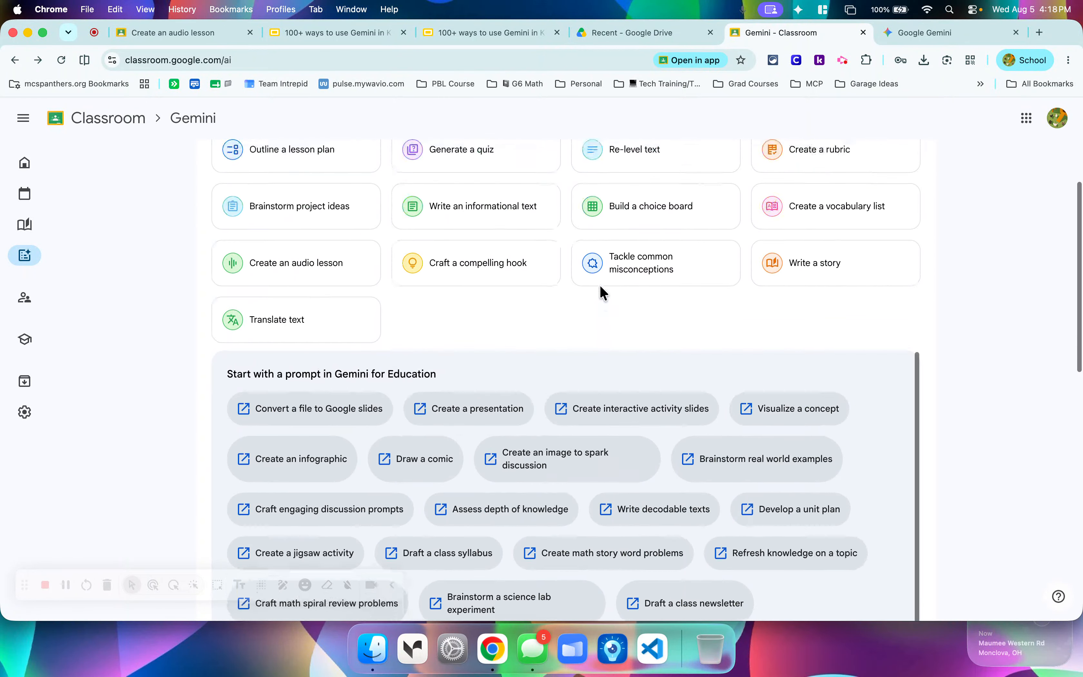
pyautogui.click(511, 274)
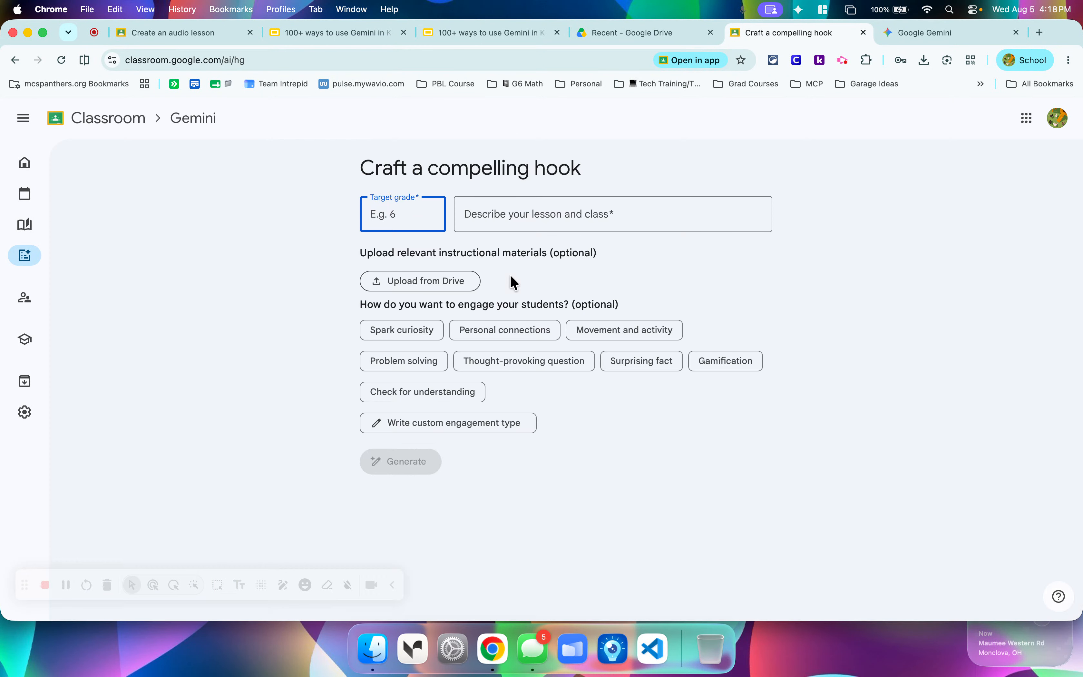
pyautogui.click(15, 59)
pyautogui.scroll(5, 468, 339)
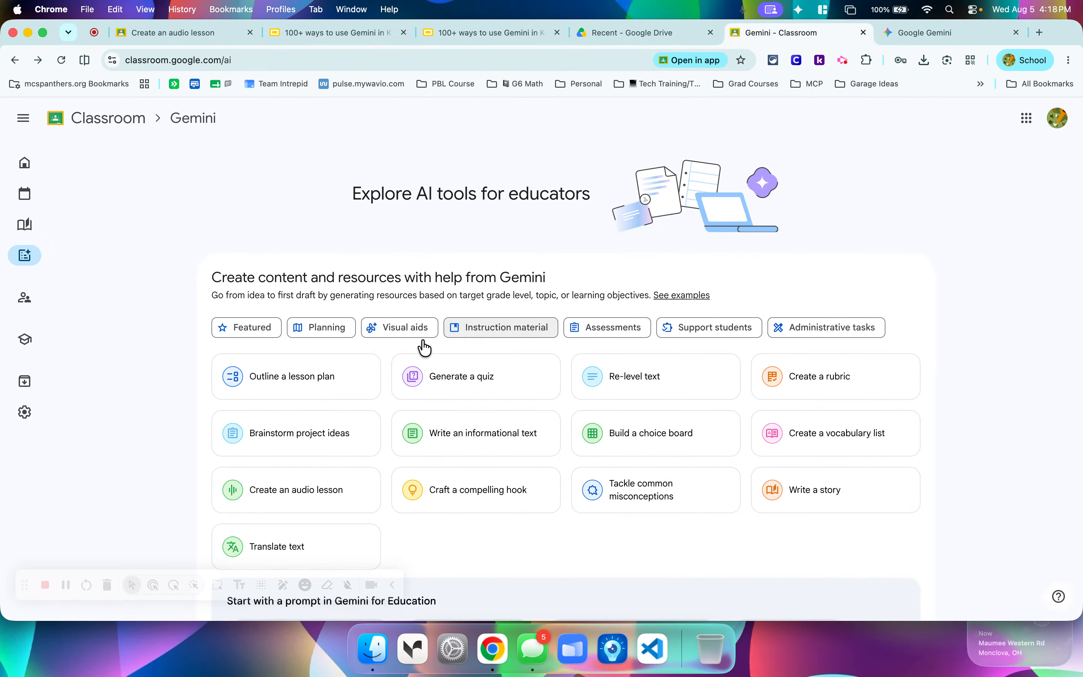
# Go to the Classroom home page and look through the class cards.
pyautogui.click(67, 173)
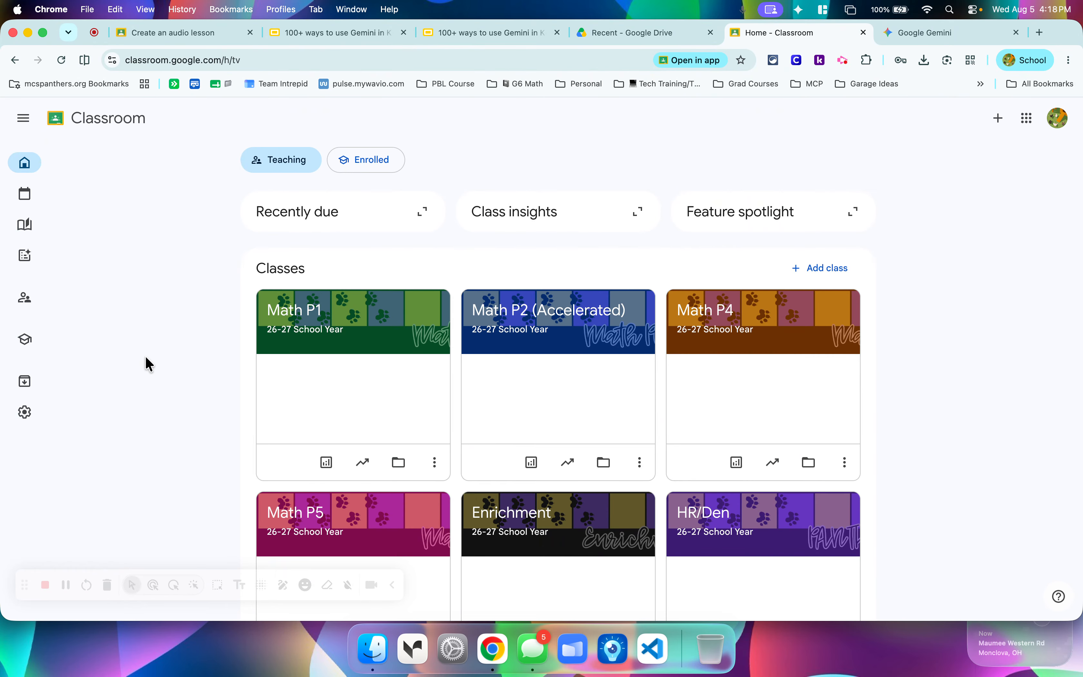
pyautogui.scroll(-6, 149, 363)
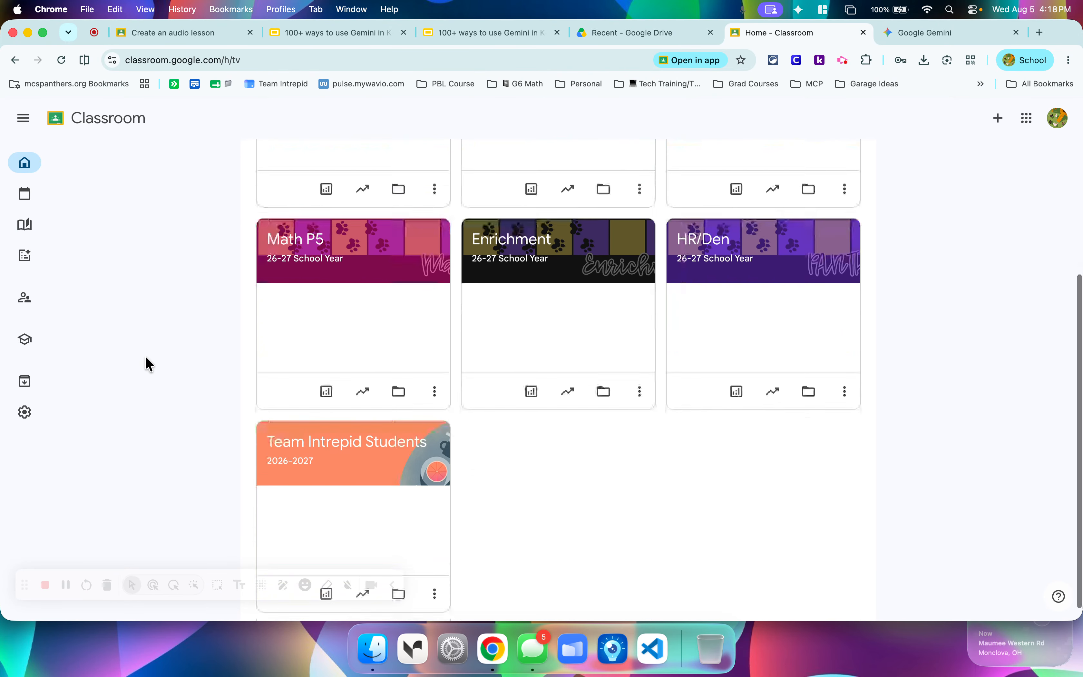
pyautogui.scroll(7, 149, 364)
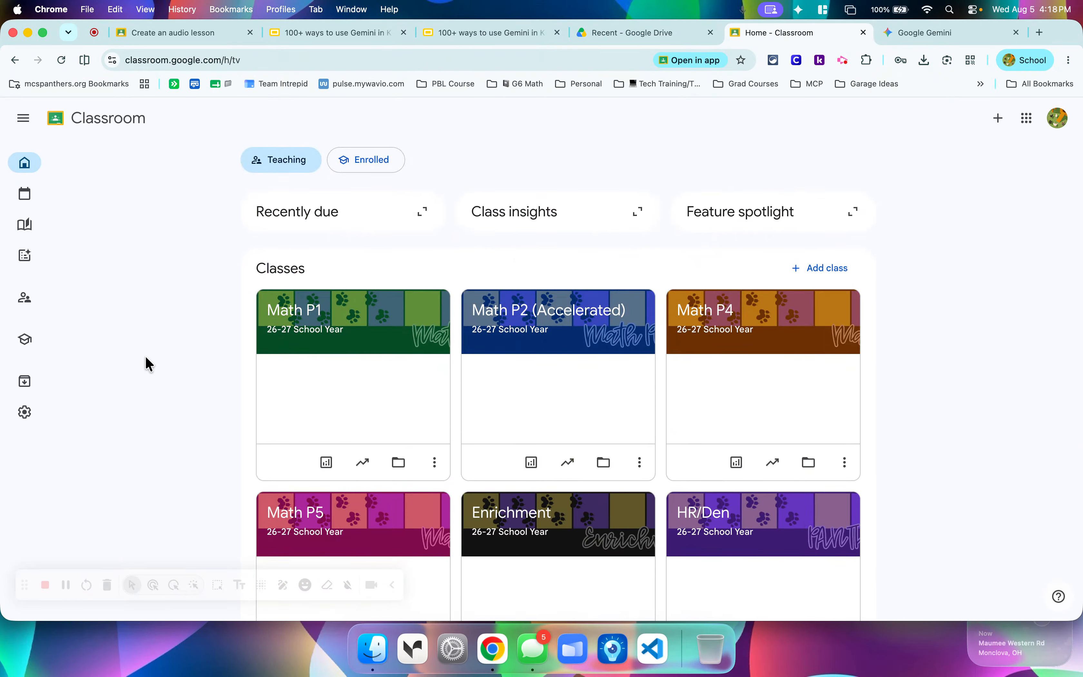